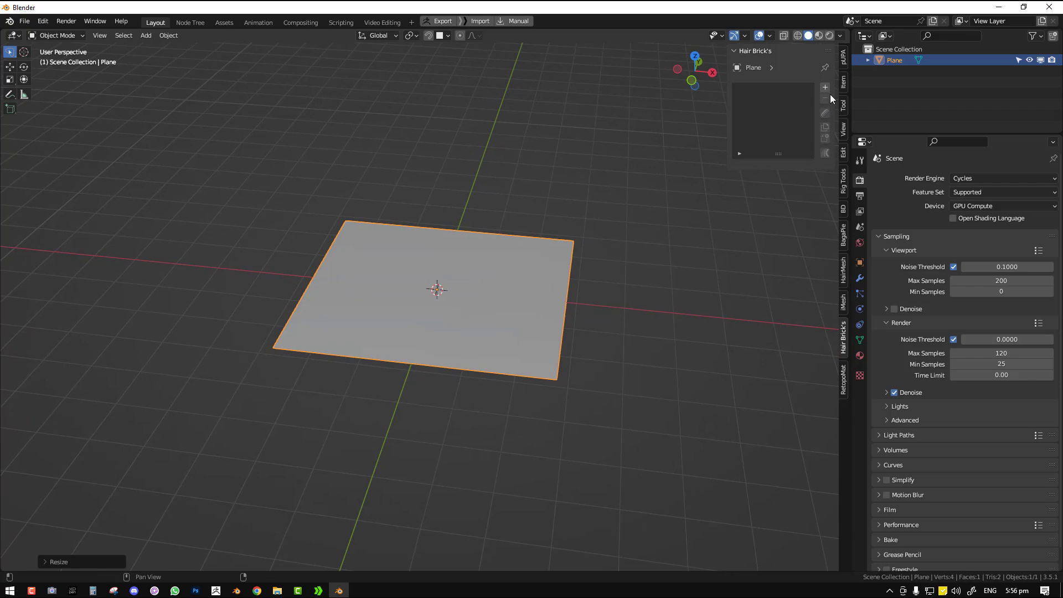
# Add a hair object to the plane and expand the plane's hierarchy in the outliner
pyautogui.moveTo(693, 159); pyautogui.dragTo(509, 231, button='middle')
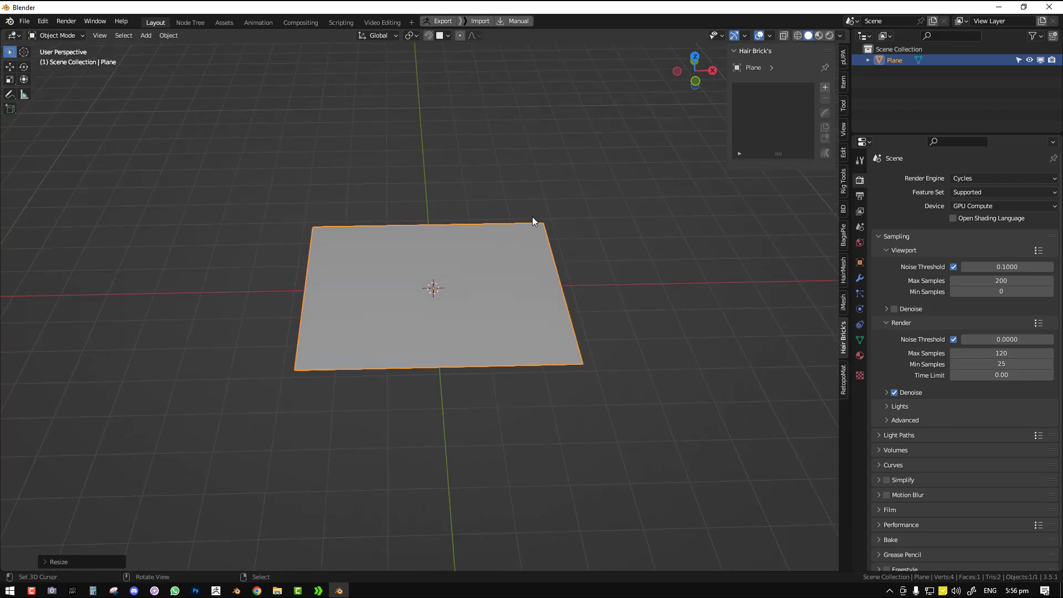
pyautogui.click(826, 87)
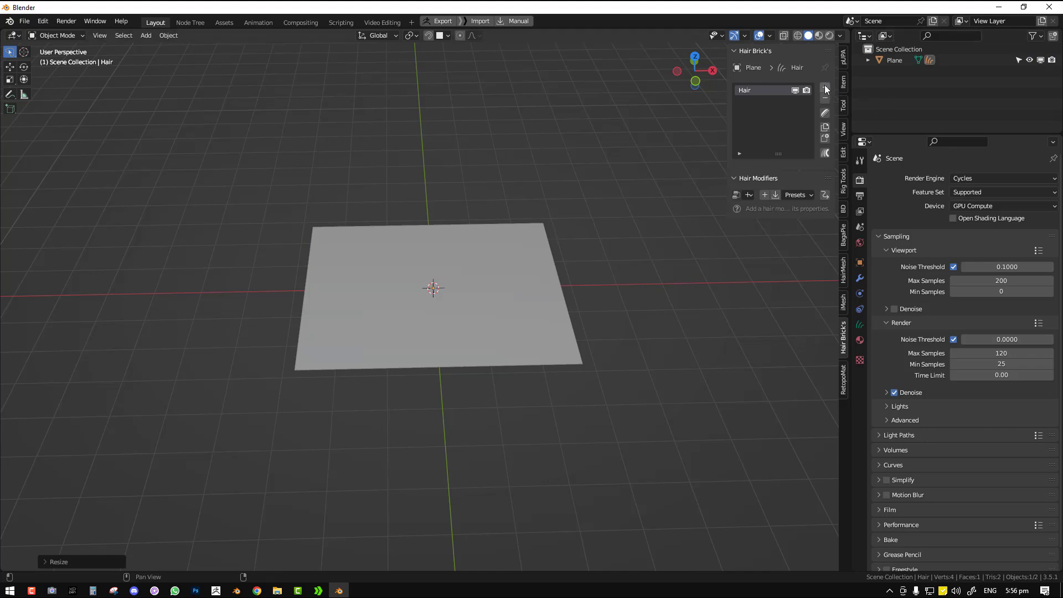
pyautogui.click(868, 60)
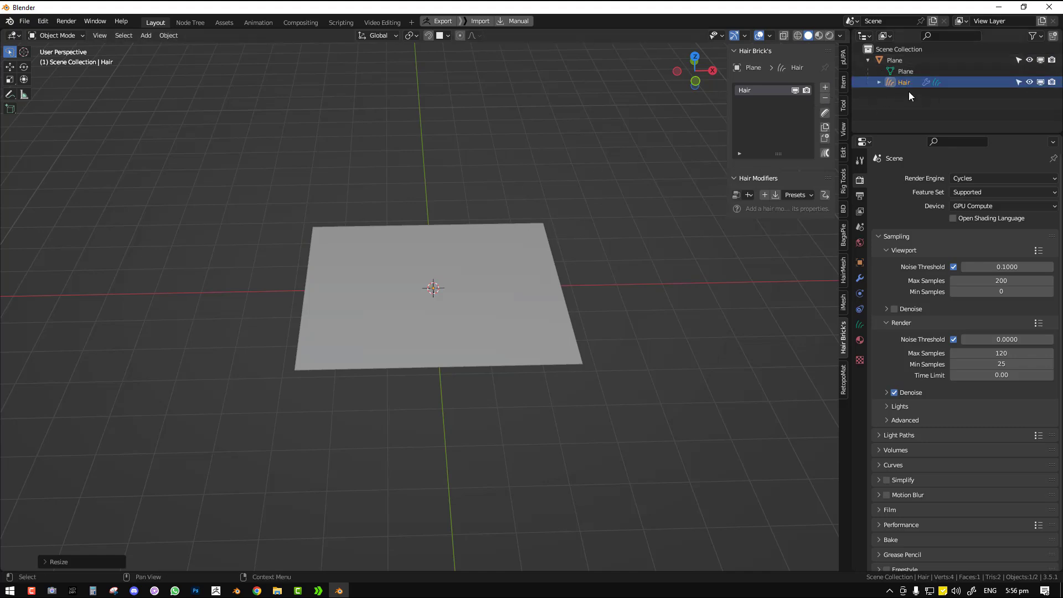
# Add three more hair objects to the plane
pyautogui.click(826, 88)
pyautogui.click(826, 88)
pyautogui.click(826, 88)
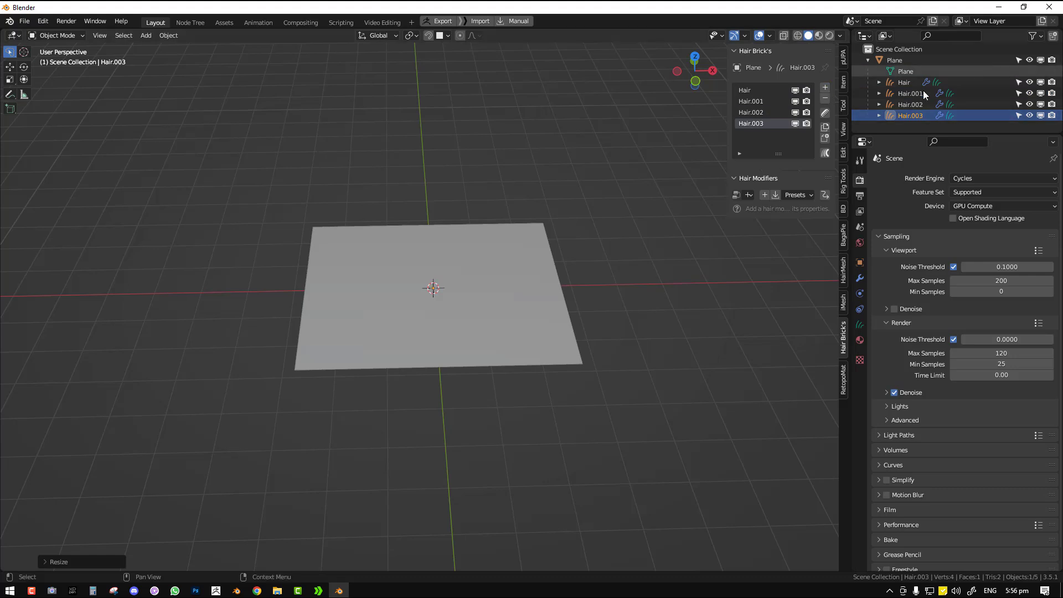
# Delete the three extra hair objects from the plane, keeping only the first one
pyautogui.click(823, 100)
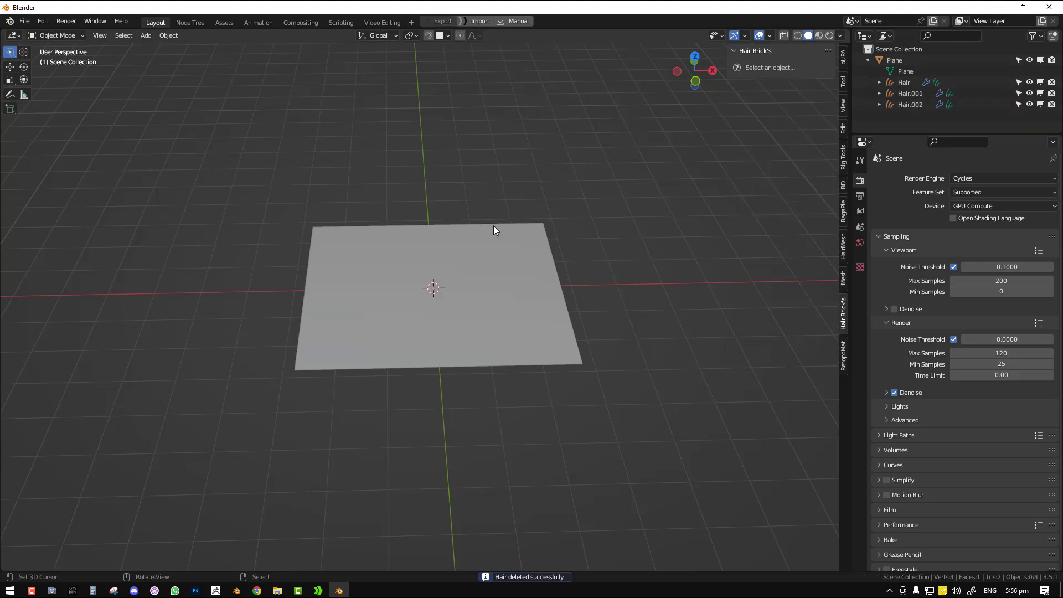
pyautogui.click(534, 236)
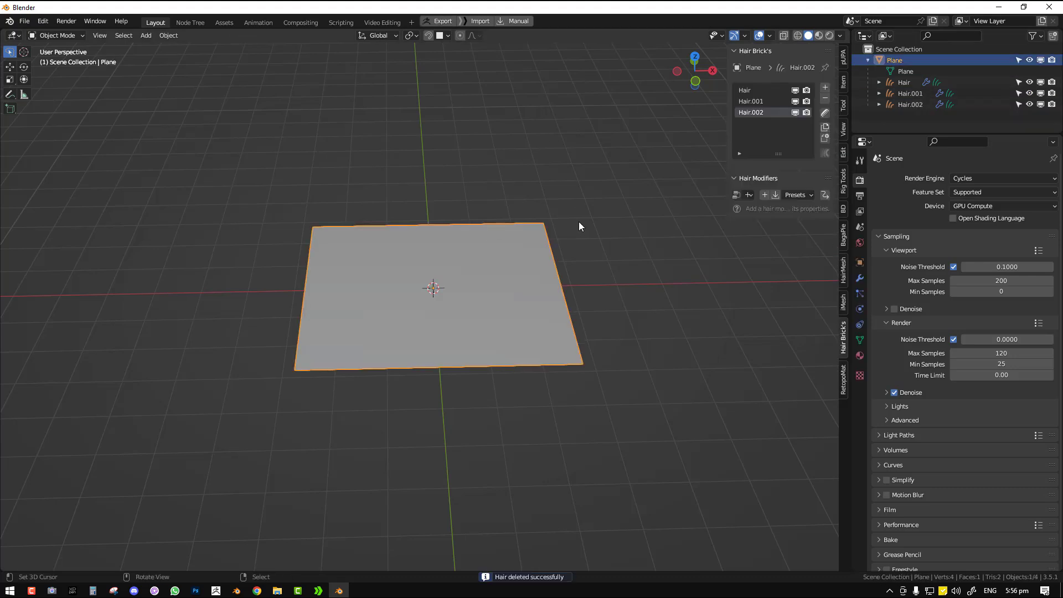
pyautogui.click(824, 98)
pyautogui.click(825, 99)
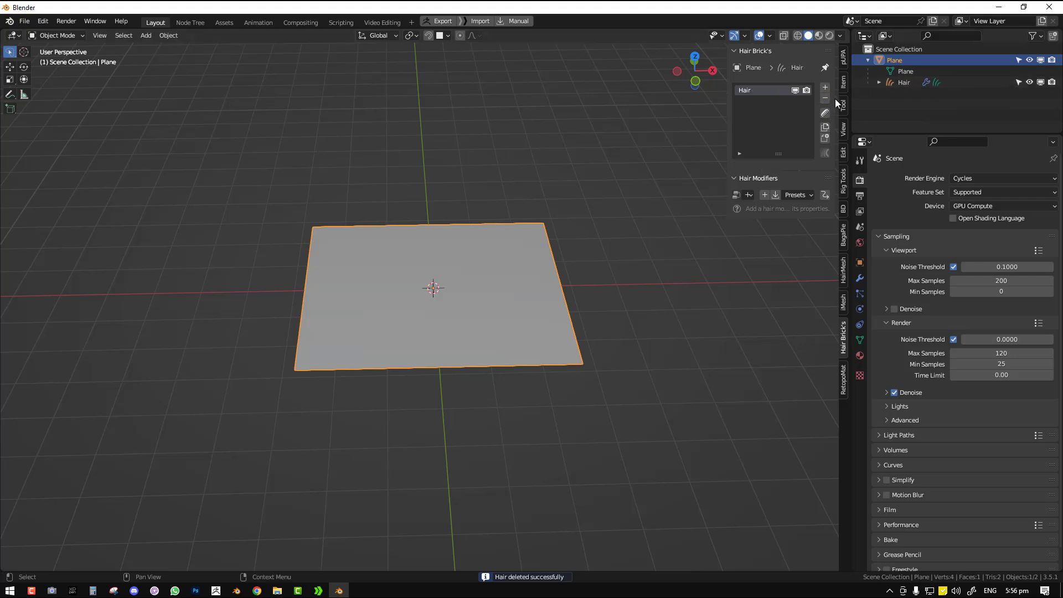
# Rename the remaining hair object to dff
pyautogui.doubleClick(744, 90)
pyautogui.write('dff')
pyautogui.press('Return')
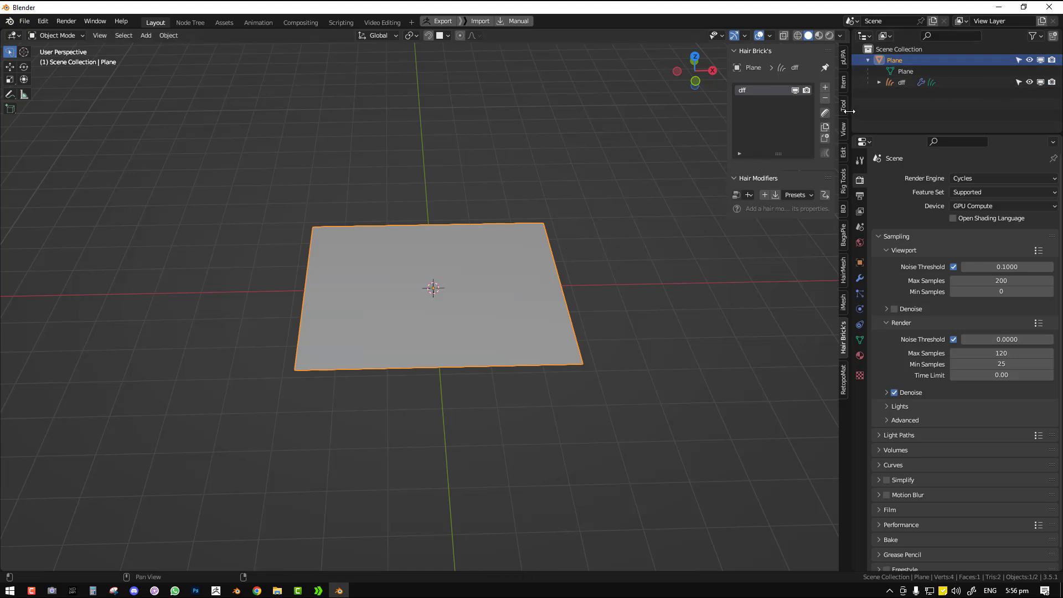
# Start sculpting the dff hair and brush a patch of strands onto the middle of the plane's far half
pyautogui.click(825, 127)
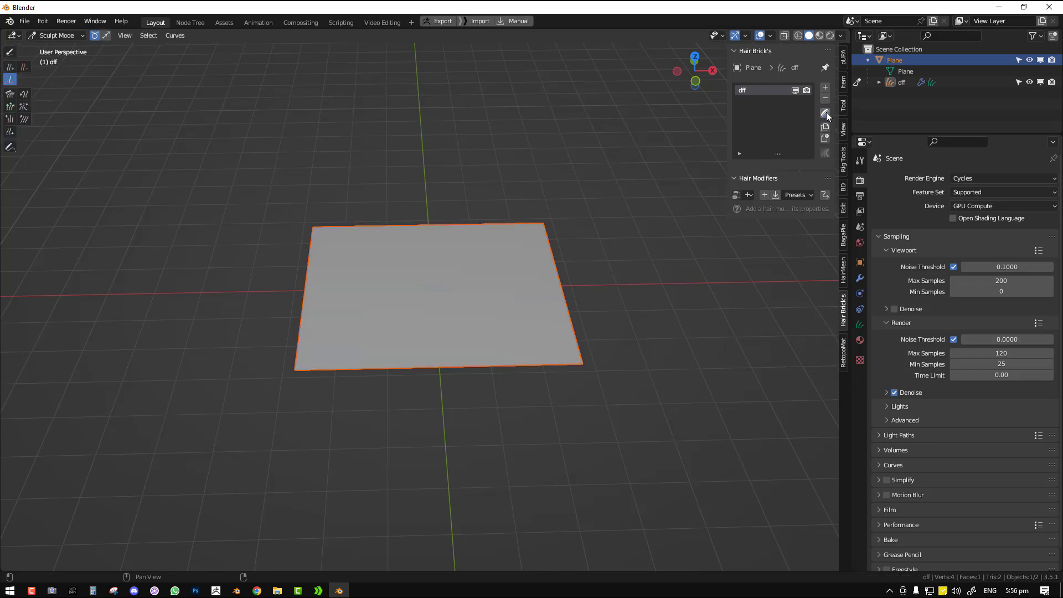
pyautogui.moveTo(409, 252); pyautogui.dragTo(448, 279)
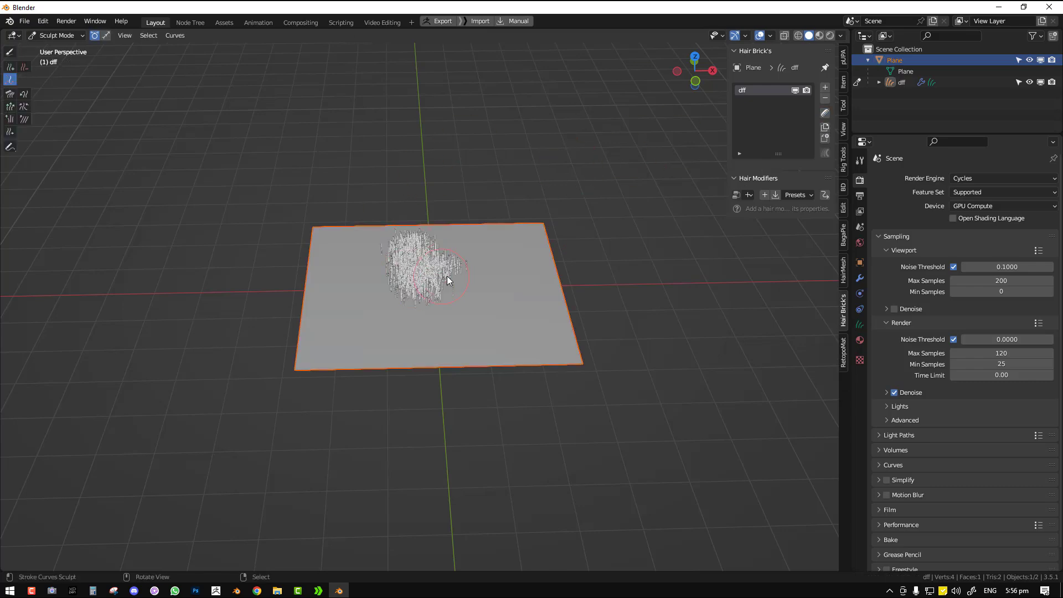
pyautogui.moveTo(448, 279); pyautogui.dragTo(408, 244, button='middle')
pyautogui.moveTo(374, 113); pyautogui.dragTo(692, 132, button='middle')
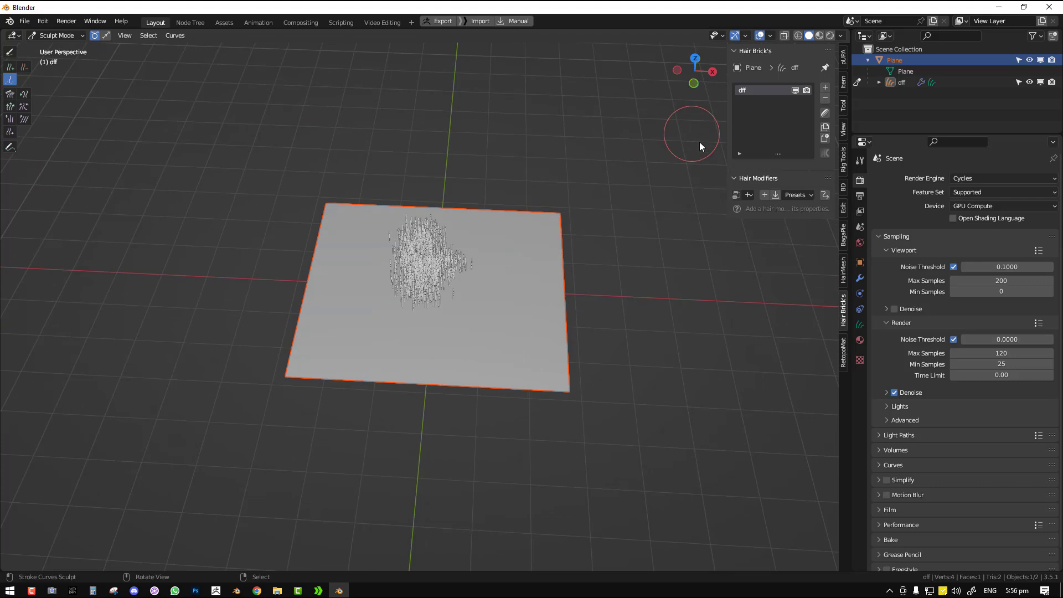
# Add two more hair objects, brushing patches on both sides of the first patch and another along the plane's far edge
pyautogui.click(825, 87)
pyautogui.moveTo(467, 272); pyautogui.dragTo(464, 318)
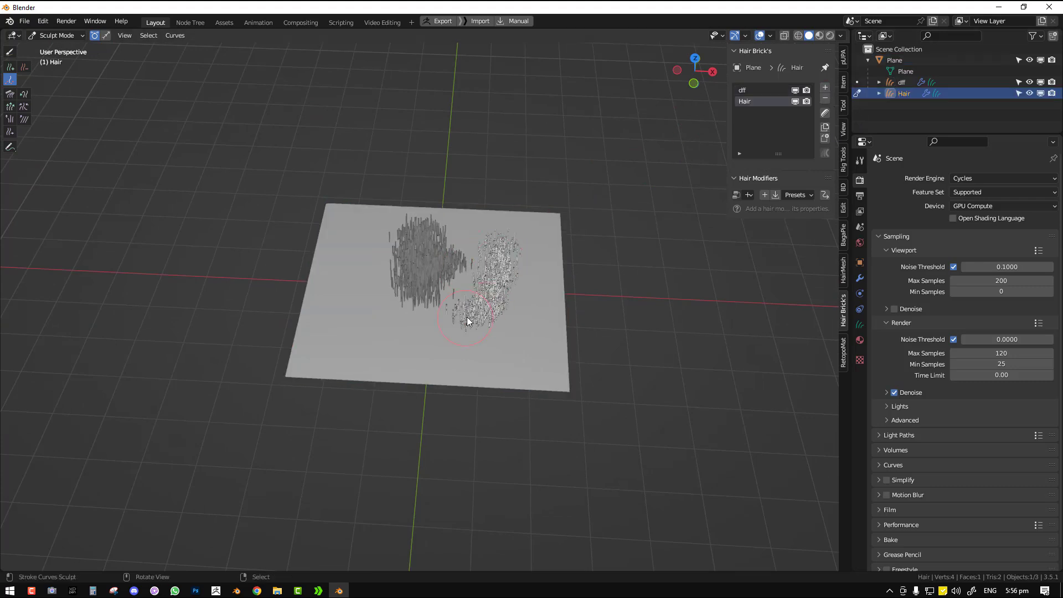
pyautogui.click(825, 88)
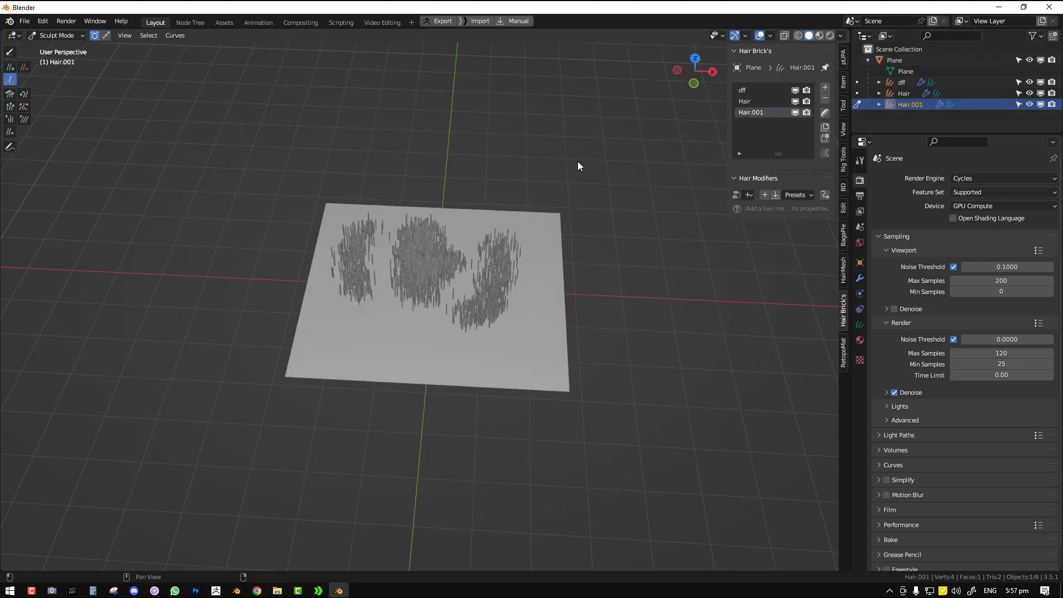
pyautogui.moveTo(494, 224); pyautogui.dragTo(469, 222, button='middle')
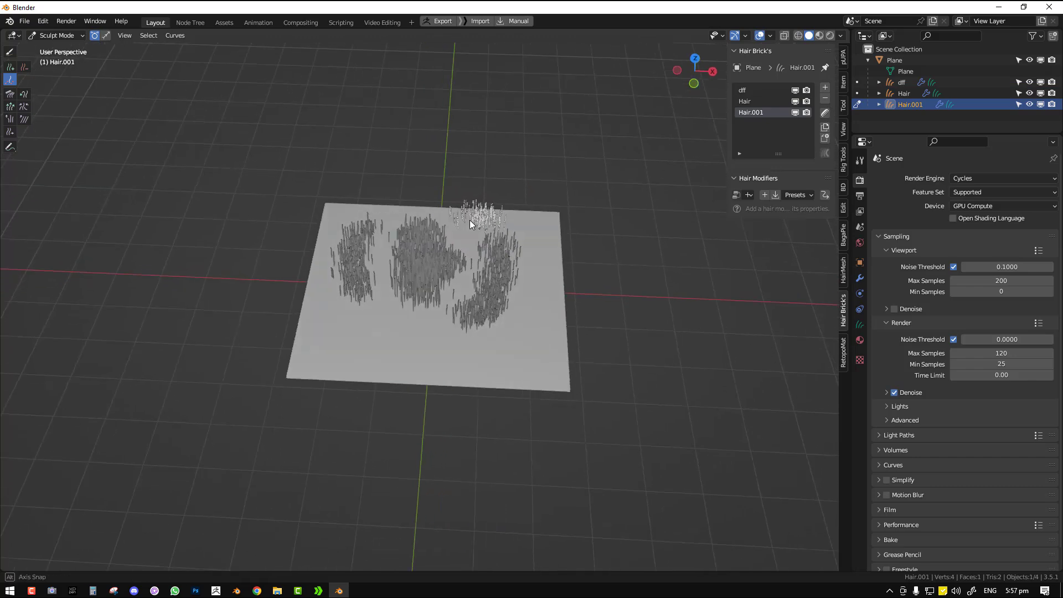
# Switch the active hair back and forth between Hair and dff, ending on dff
pyautogui.click(749, 98)
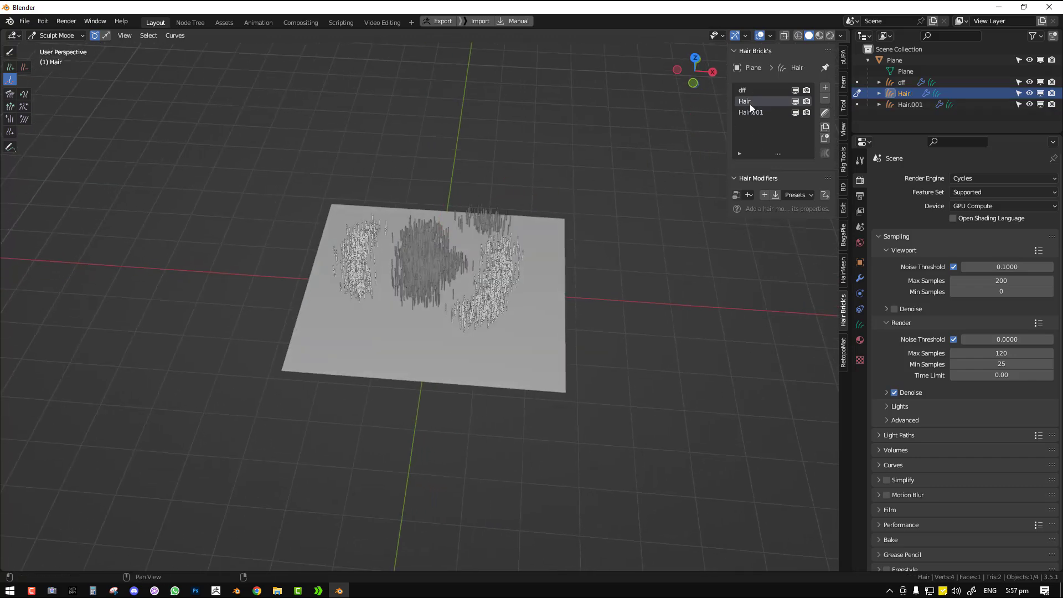
pyautogui.click(752, 91)
pyautogui.click(748, 101)
pyautogui.click(749, 91)
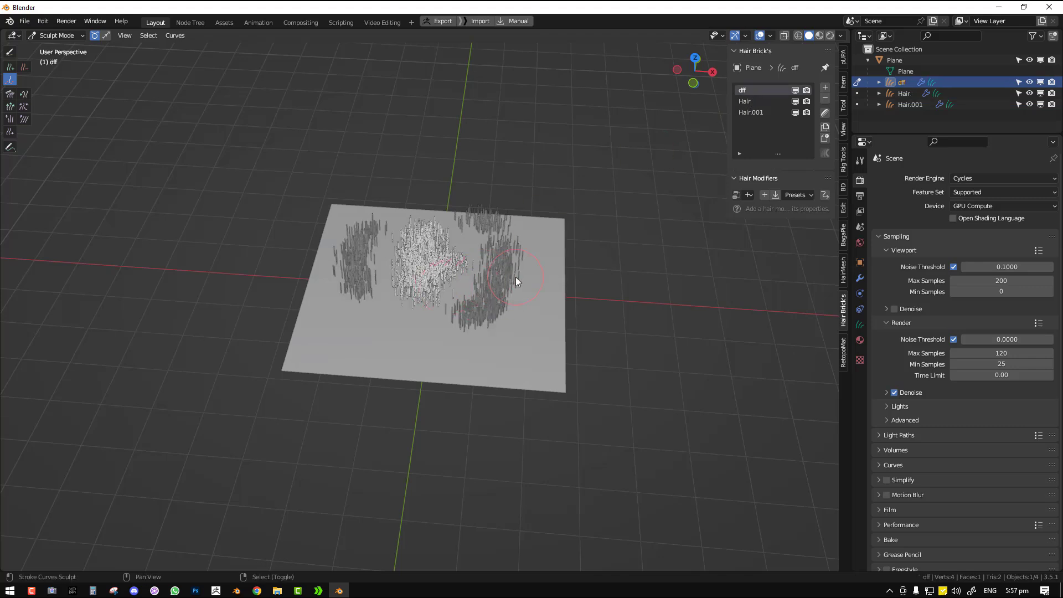
# Transfer sculpting between the hair patches directly in the viewport, ending on the Hair object with the two side patches
pyautogui.hotkey('alt', 'q')
pyautogui.hotkey('alt', 'q')
pyautogui.hotkey('alt', 'q')
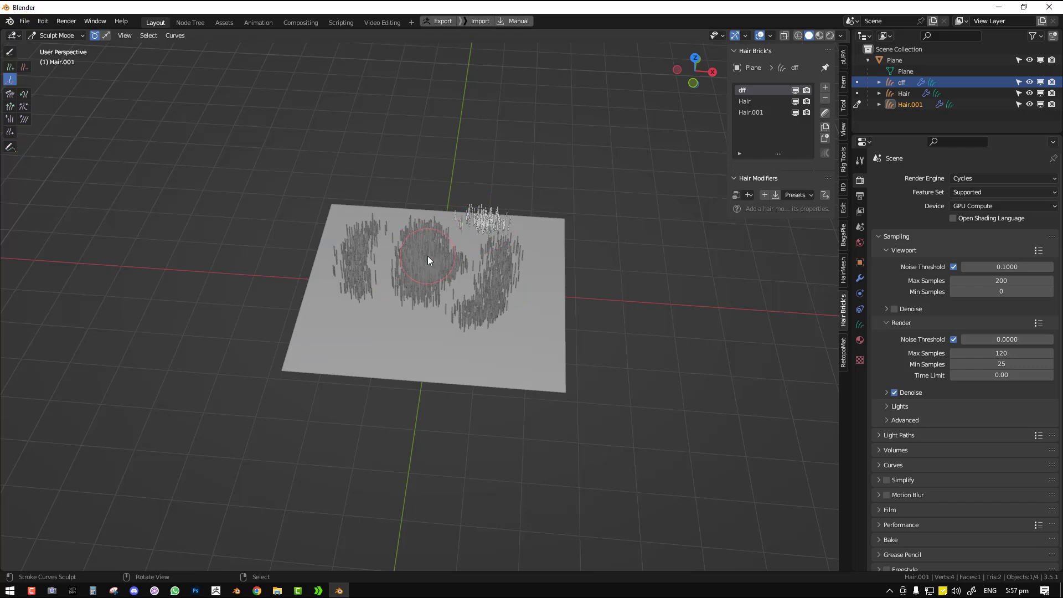
pyautogui.hotkey('alt', 'q')
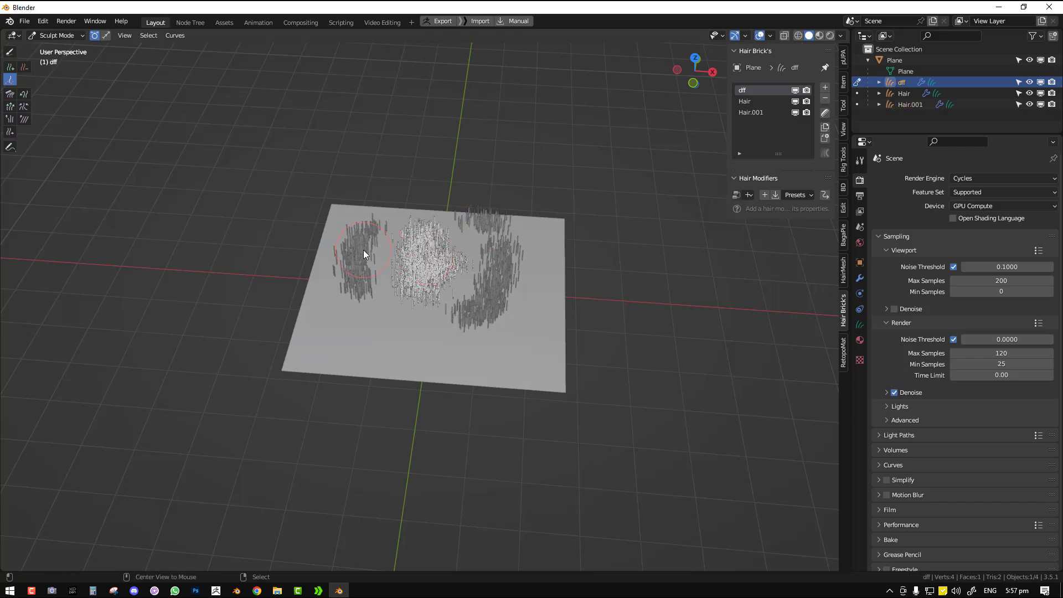
pyautogui.hotkey('alt', 'q')
# Duplicate the Hair object with the two side patches and return to Object Mode
pyautogui.moveTo(500, 214); pyautogui.dragTo(509, 204, button='middle')
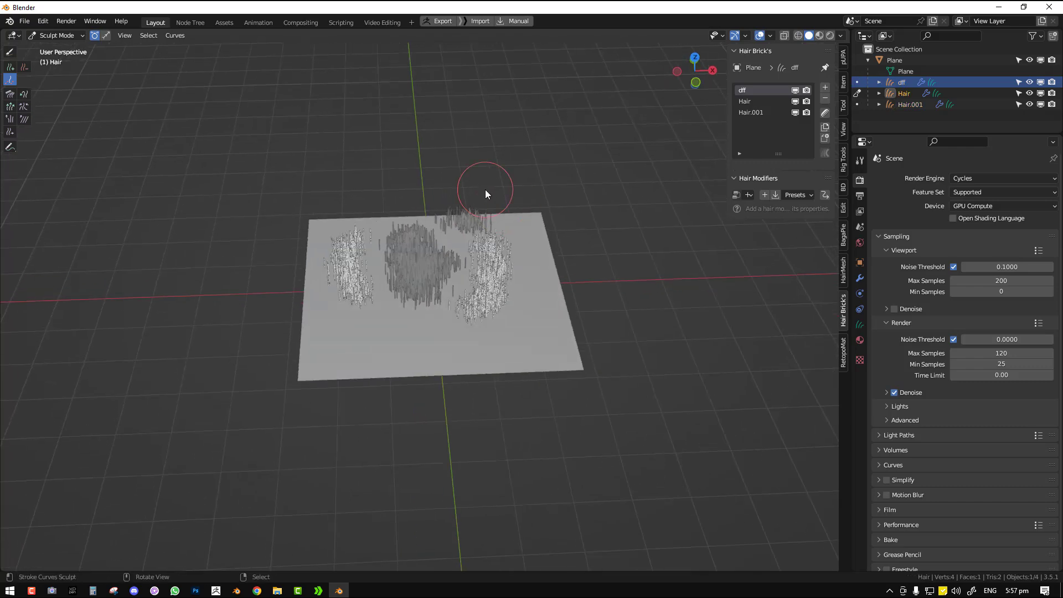
pyautogui.scroll(1, 490, 214)
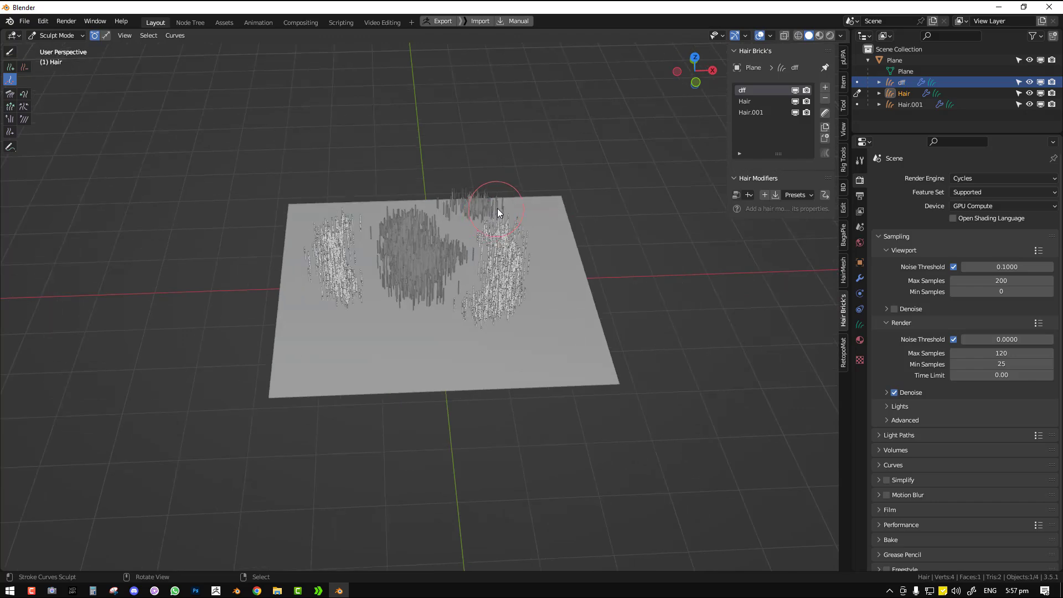
pyautogui.scroll(1, 498, 211)
pyautogui.scroll(2, 500, 211)
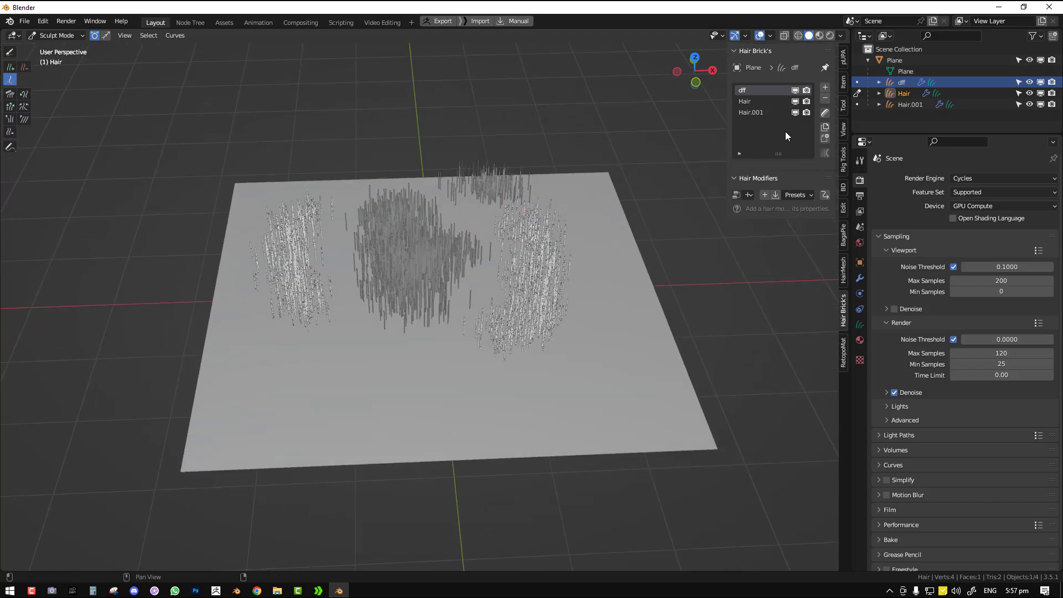
pyautogui.click(824, 129)
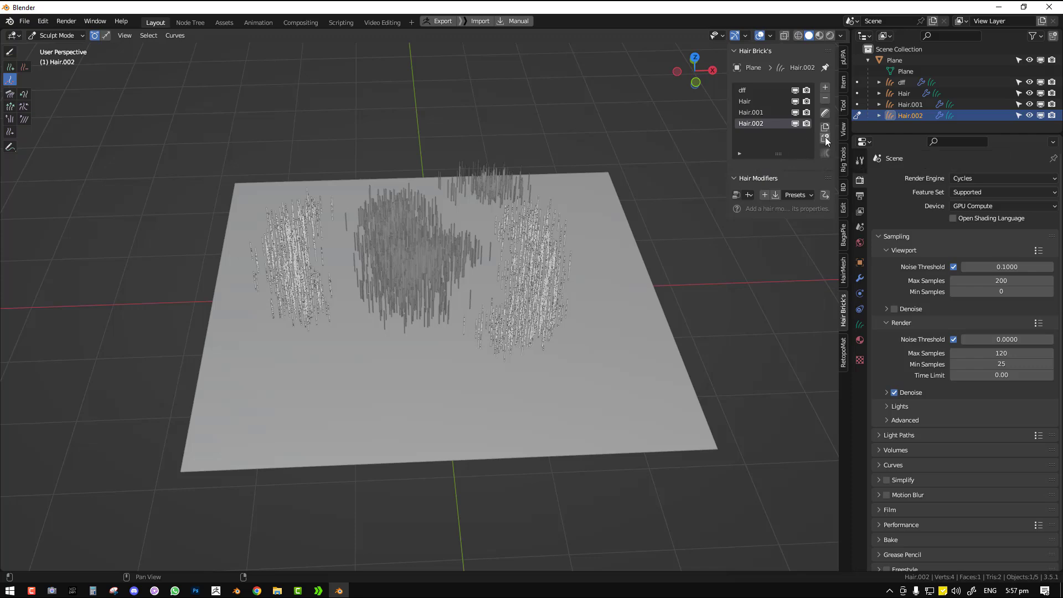
pyautogui.moveTo(514, 260); pyautogui.dragTo(552, 258, button='middle')
pyautogui.hotkey('ctrl', 'Tab')
pyautogui.click(338, 251)
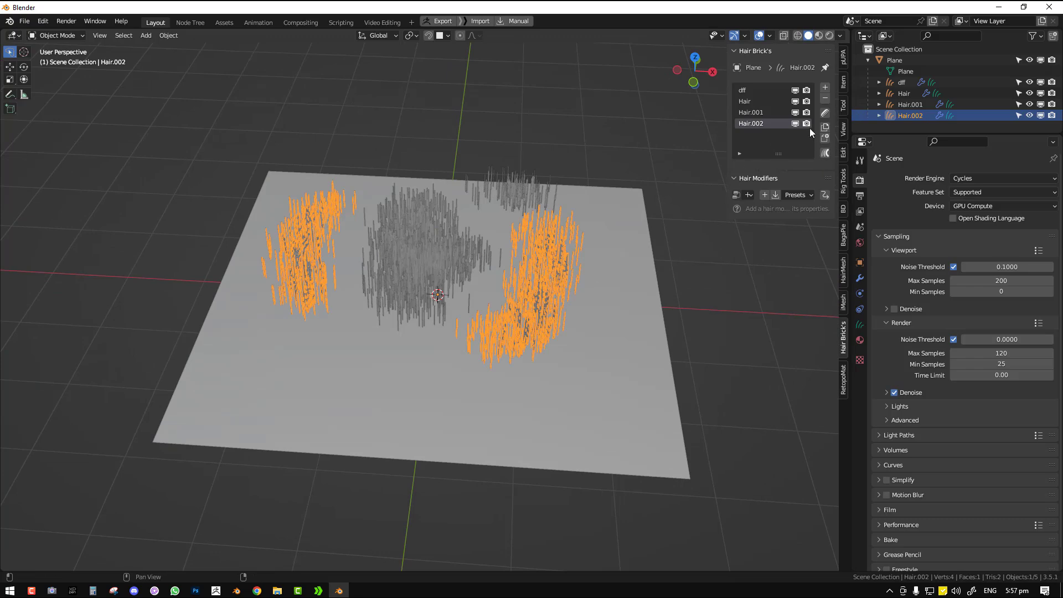
# Select all four hair objects and join their curves into a single hair object
pyautogui.keyDown('shift'); pyautogui.click(902, 84); pyautogui.keyUp('shift')
pyautogui.moveTo(559, 252); pyautogui.dragTo(593, 290, button='middle')
pyautogui.moveTo(486, 313); pyautogui.dragTo(575, 239, button='middle')
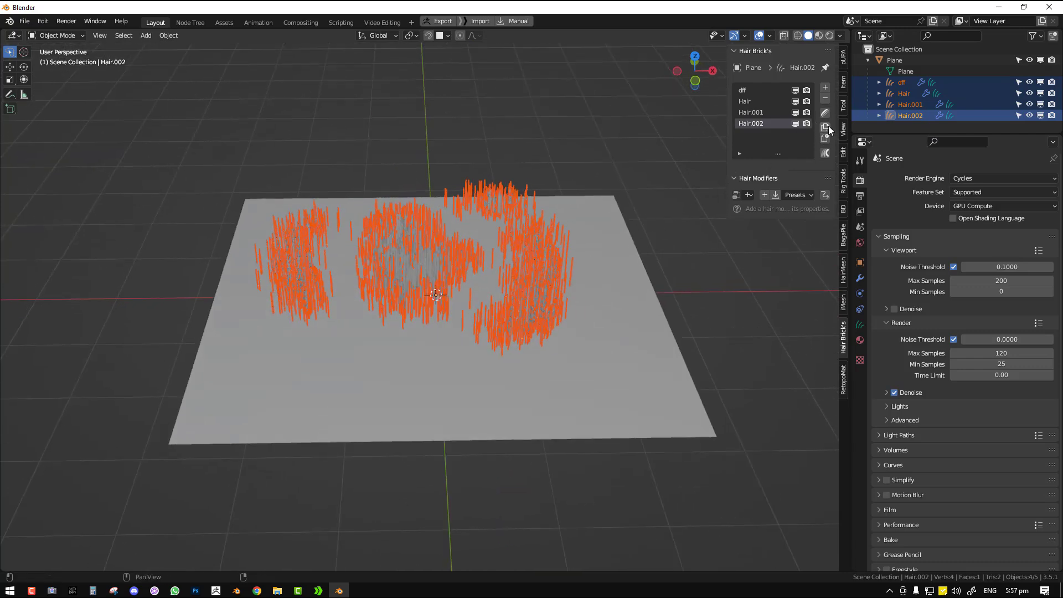
pyautogui.click(825, 153)
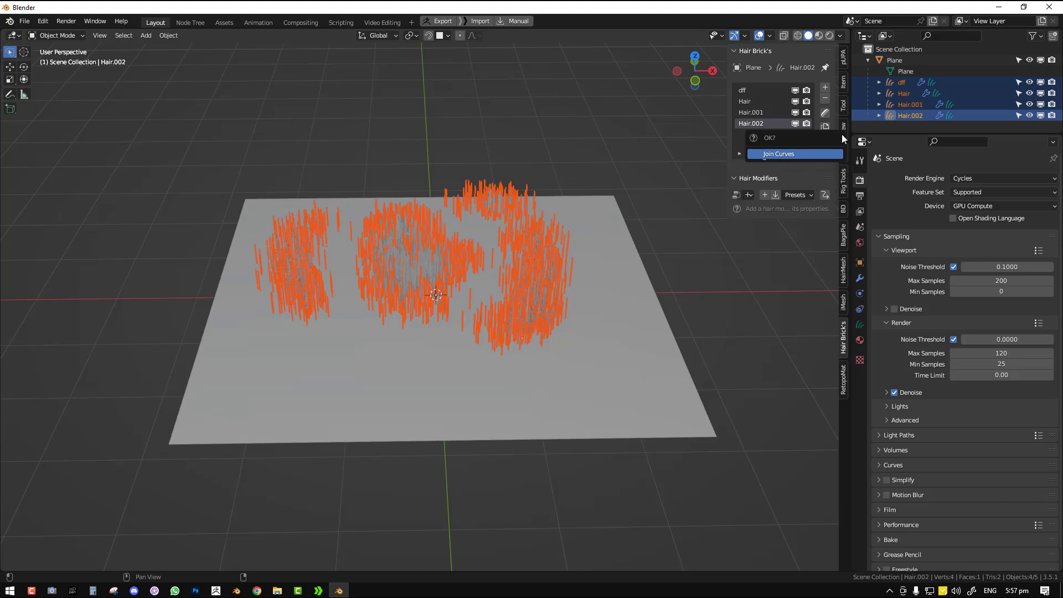
pyautogui.click(814, 154)
pyautogui.click(460, 246)
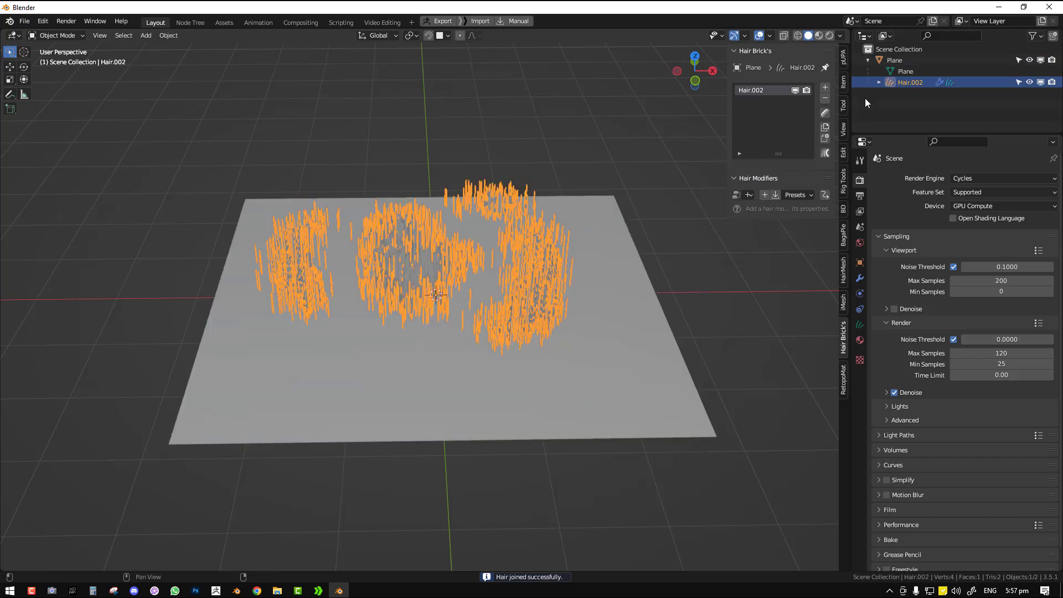
# Comb the strands of the joined hair sideways across the plane with the Comb brush in Sculpt Mode
pyautogui.hotkey('ctrl', 'Tab')
pyautogui.hotkey('shift', 'space')
pyautogui.click(429, 215)
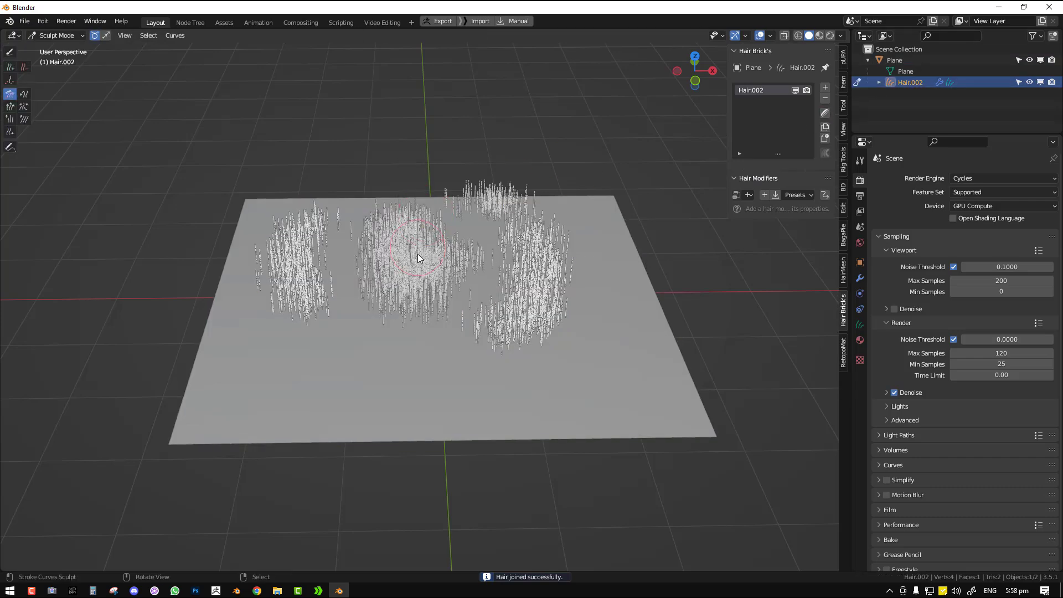
pyautogui.moveTo(293, 271)
pyautogui.mouseDown()
pyautogui.moveTo(408, 238)
pyautogui.moveTo(458, 210)
pyautogui.moveTo(487, 308)
pyautogui.moveTo(550, 222)
pyautogui.moveTo(579, 256)
pyautogui.mouseUp()
pyautogui.moveTo(579, 256)
pyautogui.mouseDown(button='middle')
pyautogui.moveTo(632, 246)
pyautogui.moveTo(712, 191)
pyautogui.mouseUp(button='middle')
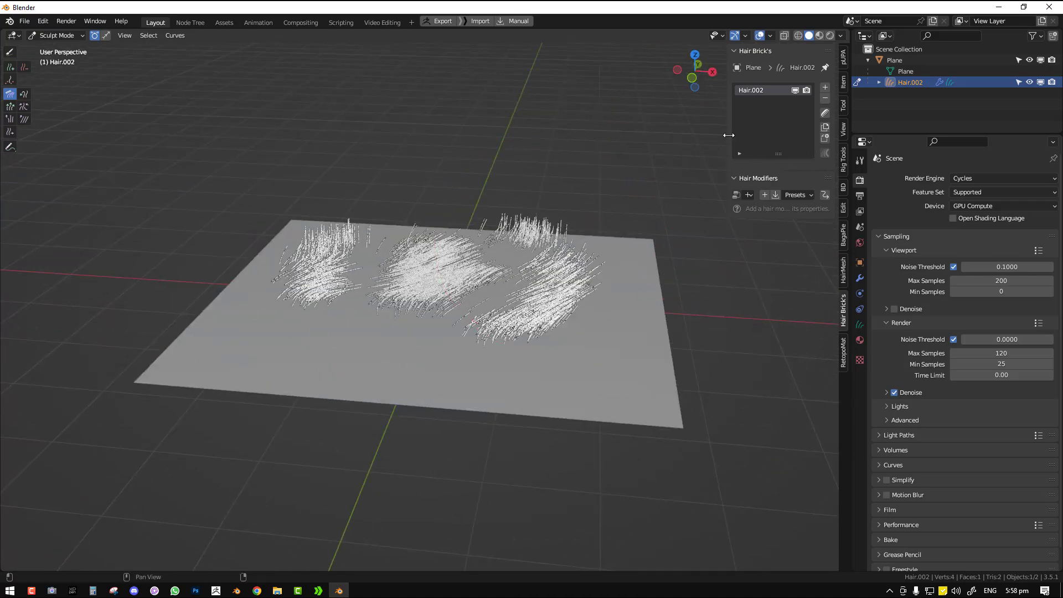
# Widen the sidebar slightly and return to Object Mode
pyautogui.moveTo(728, 134); pyautogui.dragTo(714, 134)
pyautogui.hotkey('ctrl', 'Tab')
pyautogui.click(161, 228)
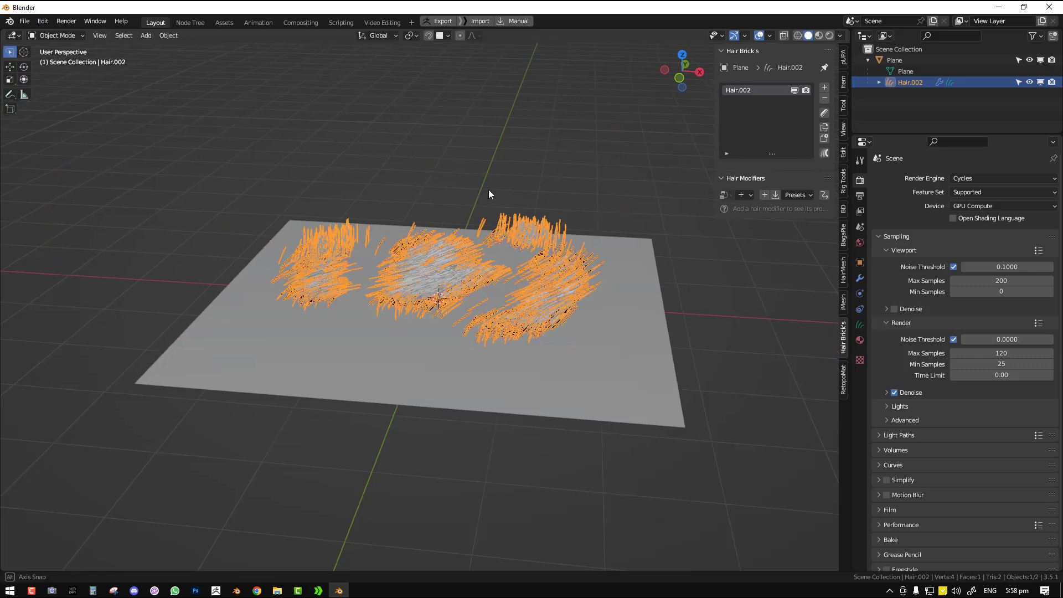
# Place the 3D cursor just outside the plane, add a Bezier curve there and reposition it beside the plane
pyautogui.moveTo(486, 189); pyautogui.dragTo(521, 194, button='middle')
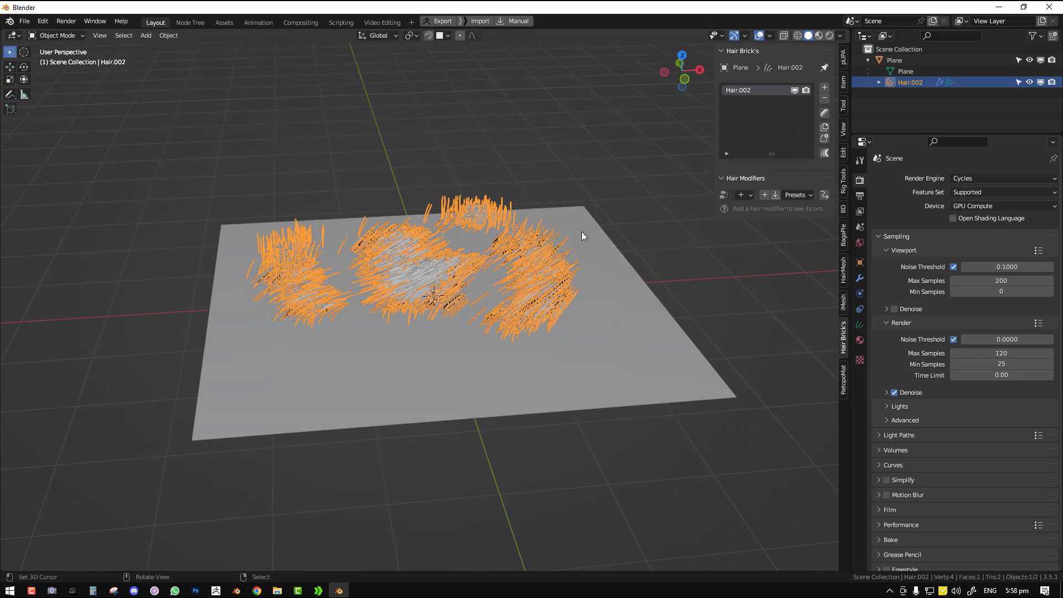
pyautogui.scroll(-4, 582, 232)
pyautogui.keyDown('shift'); pyautogui.rightClick(604, 259); pyautogui.keyUp('shift')
pyautogui.hotkey('shift', 'a')
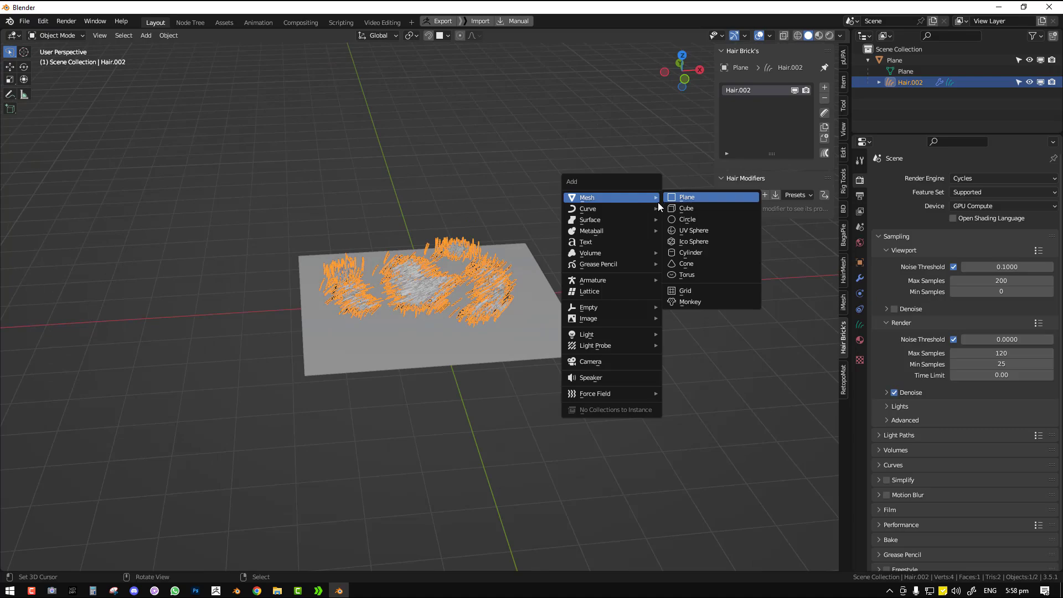
pyautogui.moveTo(630, 208)
pyautogui.click(684, 209)
pyautogui.scroll(2, 583, 265)
pyautogui.press('g')
pyautogui.click(567, 278)
pyautogui.moveTo(526, 174); pyautogui.dragTo(599, 195, button='middle')
# Duplicate the Bezier curve four times in Edit Mode, lining the copies up side by side, and return to Object Mode
pyautogui.press('Tab')
pyautogui.moveTo(484, 145); pyautogui.dragTo(543, 150, button='middle')
pyautogui.hotkey('shift', 'd')
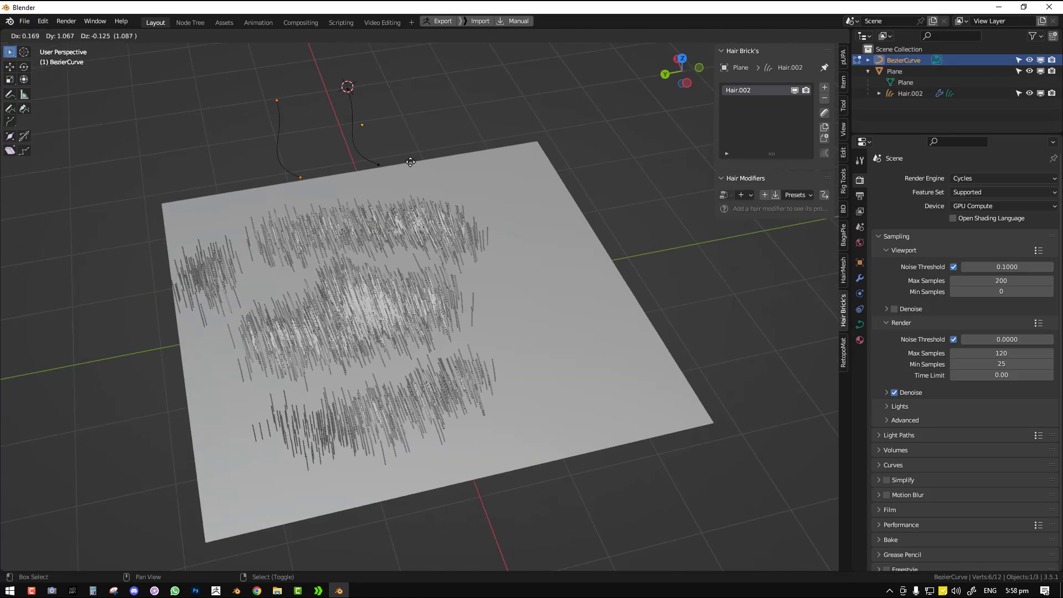
pyautogui.click(389, 161)
pyautogui.hotkey('shift', 'd')
pyautogui.click(414, 162)
pyautogui.hotkey('shift', 'd')
pyautogui.click(439, 163)
pyautogui.hotkey('shift', 'd')
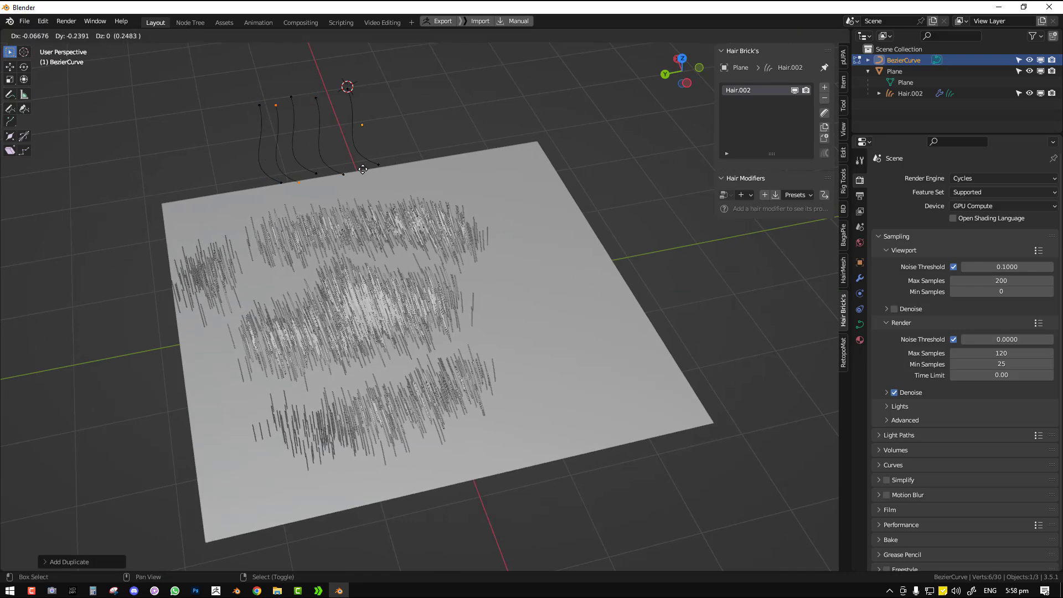
pyautogui.click(463, 164)
pyautogui.moveTo(462, 163); pyautogui.dragTo(632, 310, button='middle')
pyautogui.press('Tab')
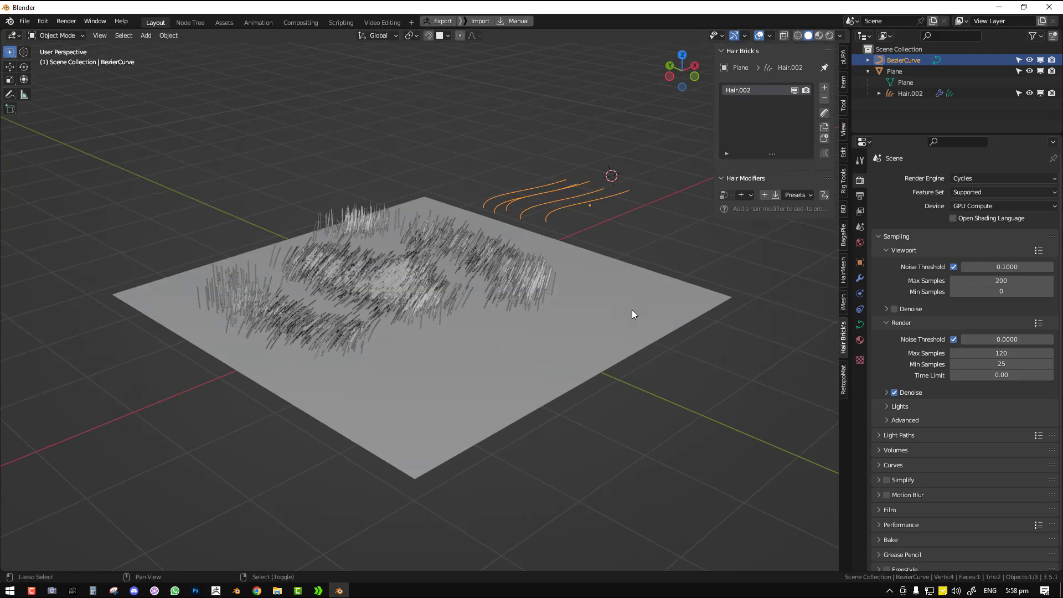
# Parent the Bezier curve object to the plane
pyautogui.keyDown('shift'); pyautogui.click(632, 310); pyautogui.keyUp('shift')
pyautogui.hotkey('ctrl', 'p')
pyautogui.click(634, 310)
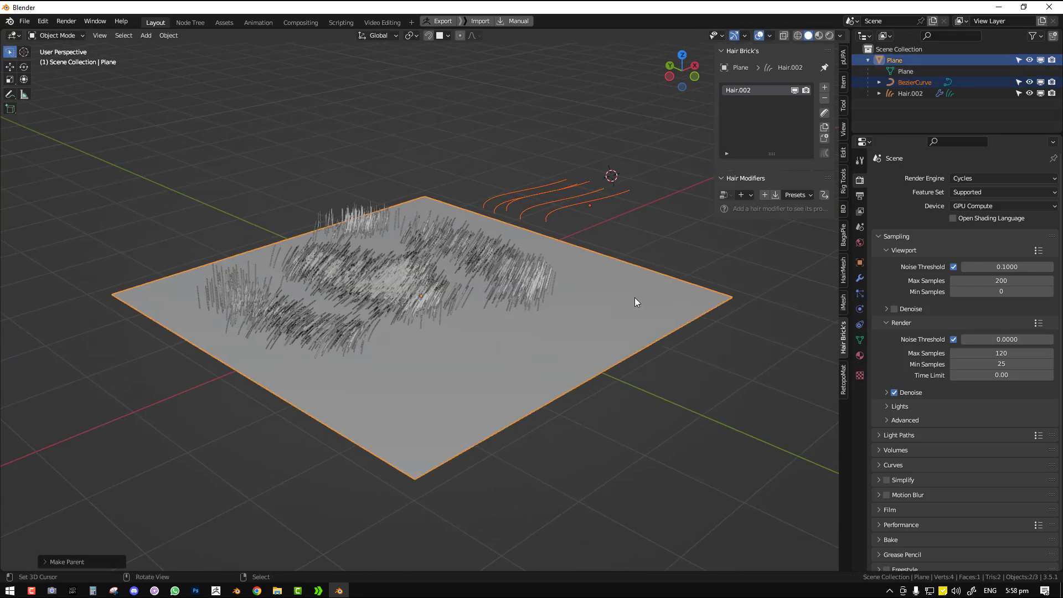
# Undo the parenting of the Bezier curves to the plane
pyautogui.click(572, 190)
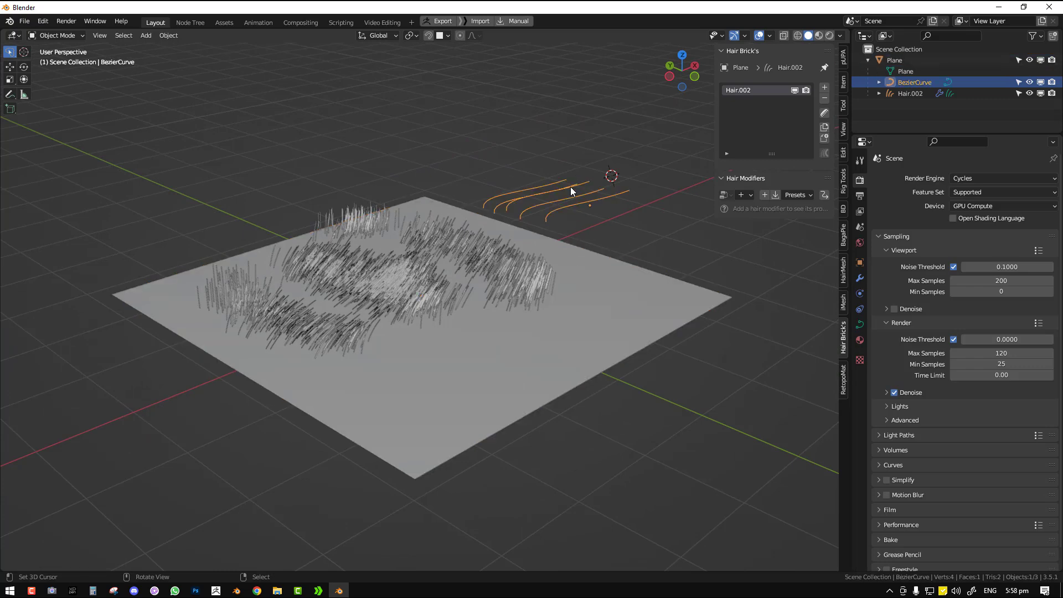
pyautogui.hotkey('ctrl', 'z')
pyautogui.hotkey('ctrl', 'z')
pyautogui.hotkey('ctrl', 'z')
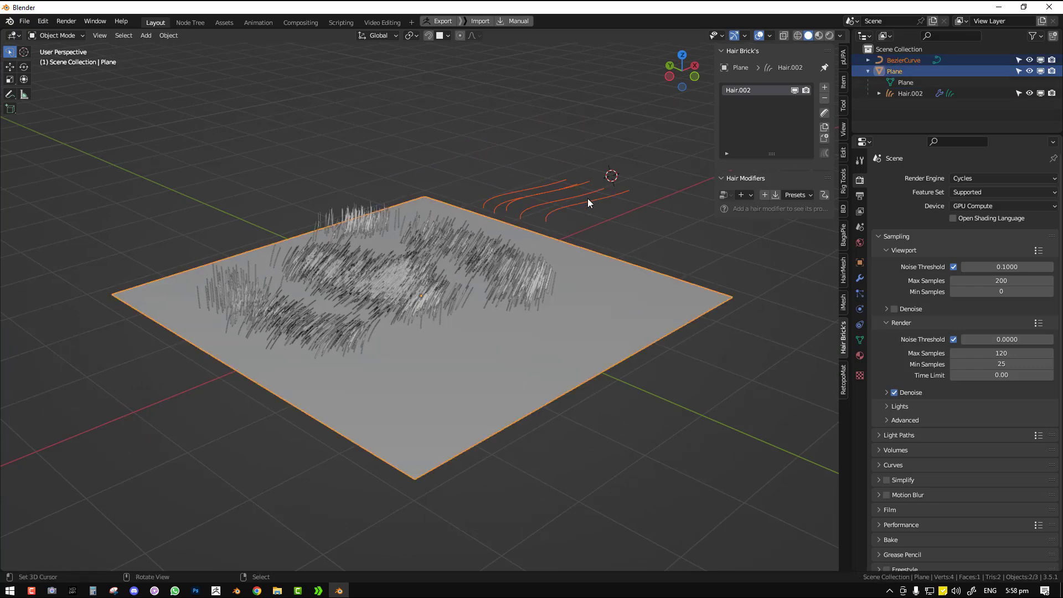
# Convert the Bezier curve object beside the plane into a hair Curves object
pyautogui.moveTo(564, 181); pyautogui.dragTo(589, 194, button='middle')
pyautogui.click(167, 36)
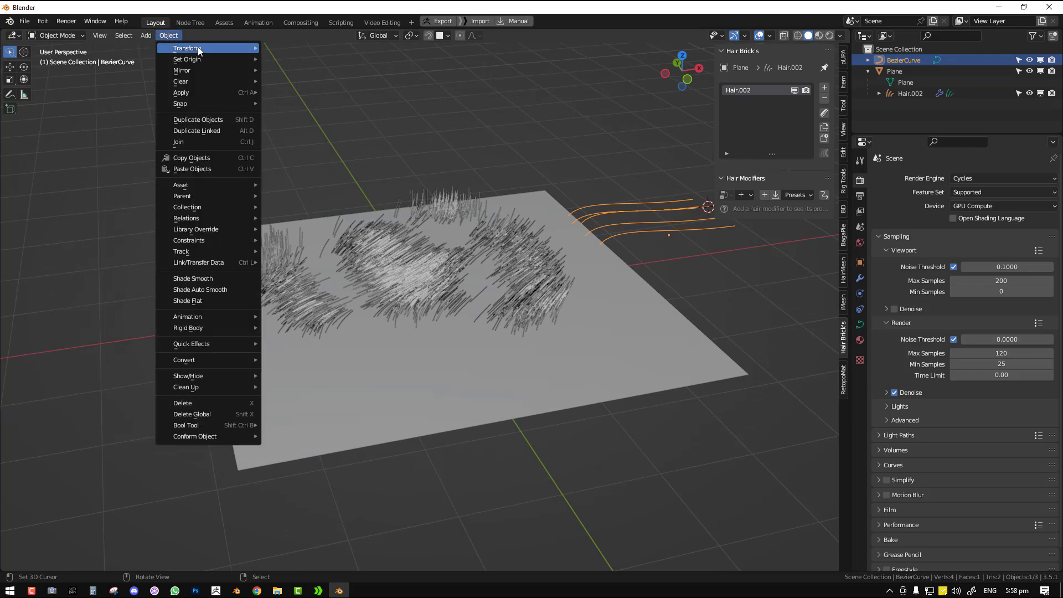
pyautogui.moveTo(218, 357)
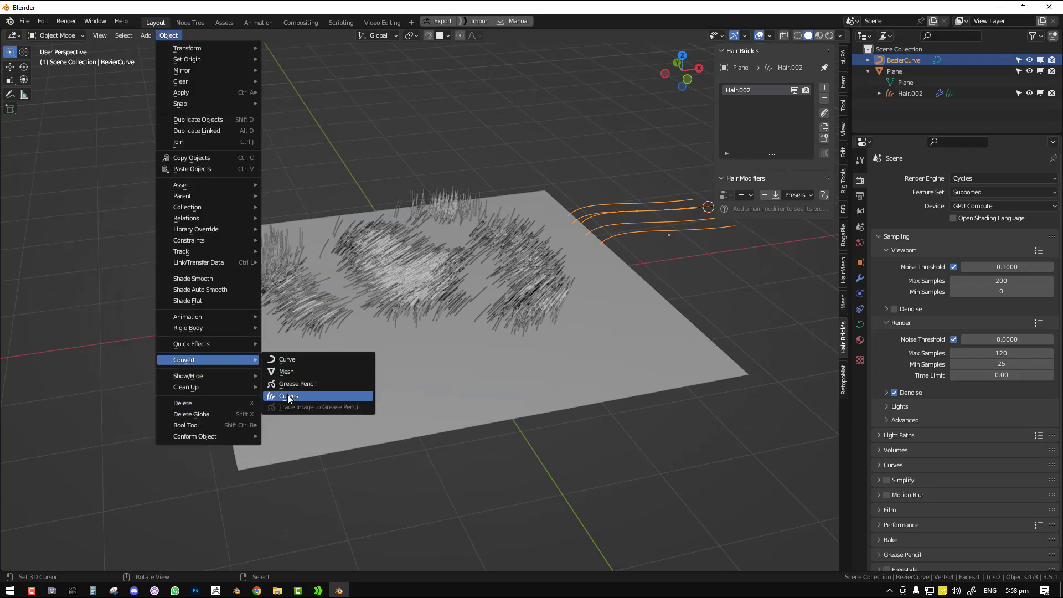
pyautogui.click(332, 394)
# Parent the converted BezierCurve hair object to the plane
pyautogui.moveTo(681, 226); pyautogui.dragTo(576, 300, button='middle')
pyautogui.keyDown('shift'); pyautogui.click(580, 304); pyautogui.keyUp('shift')
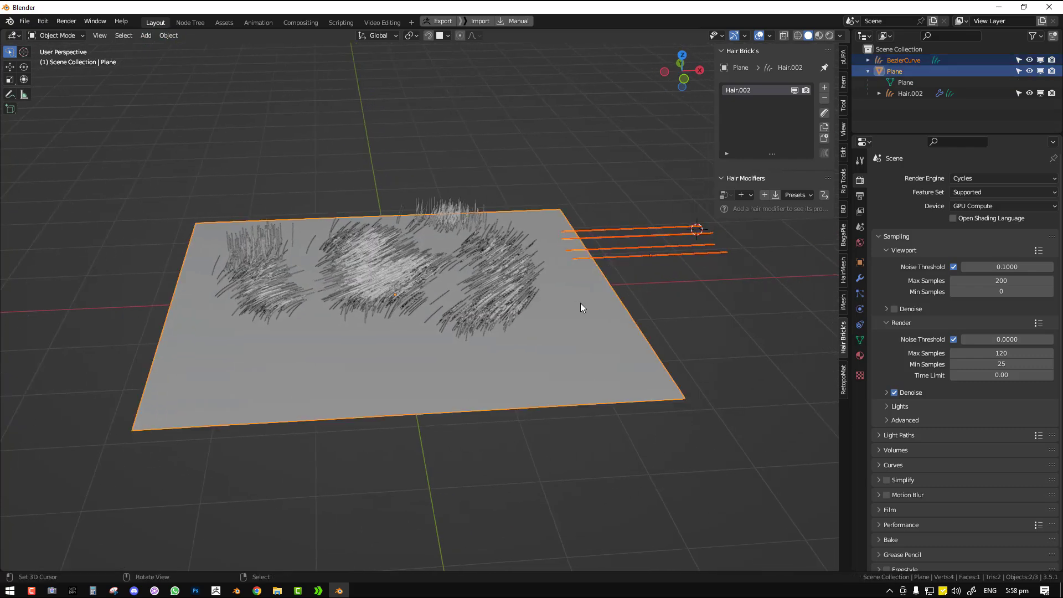
pyautogui.hotkey('ctrl', 'p')
pyautogui.click(580, 304)
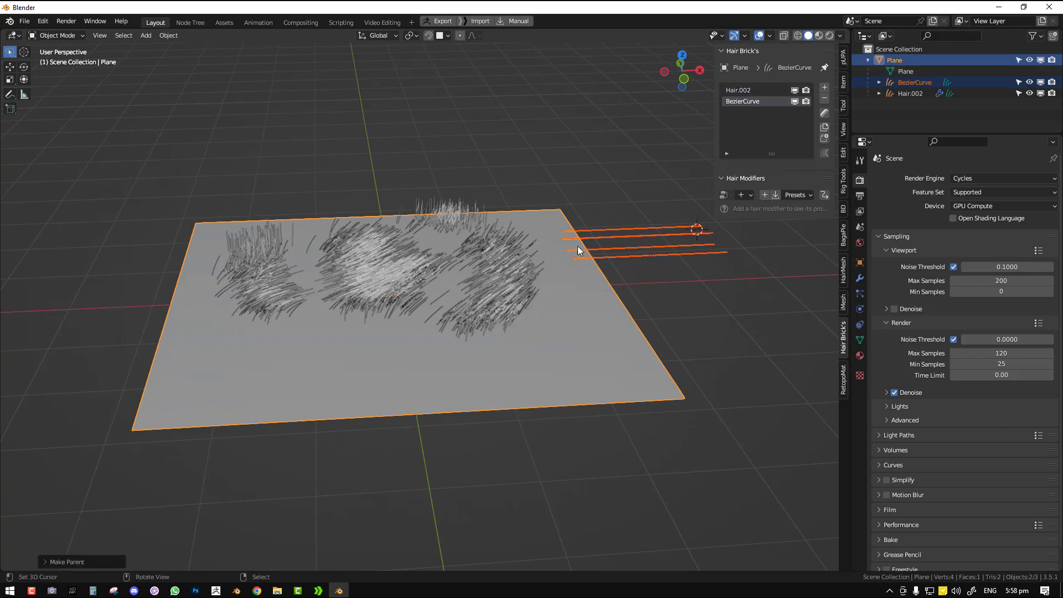
# Try to move the converted curves toward the plane and reselect the plane
pyautogui.click(573, 301)
pyautogui.click(627, 245)
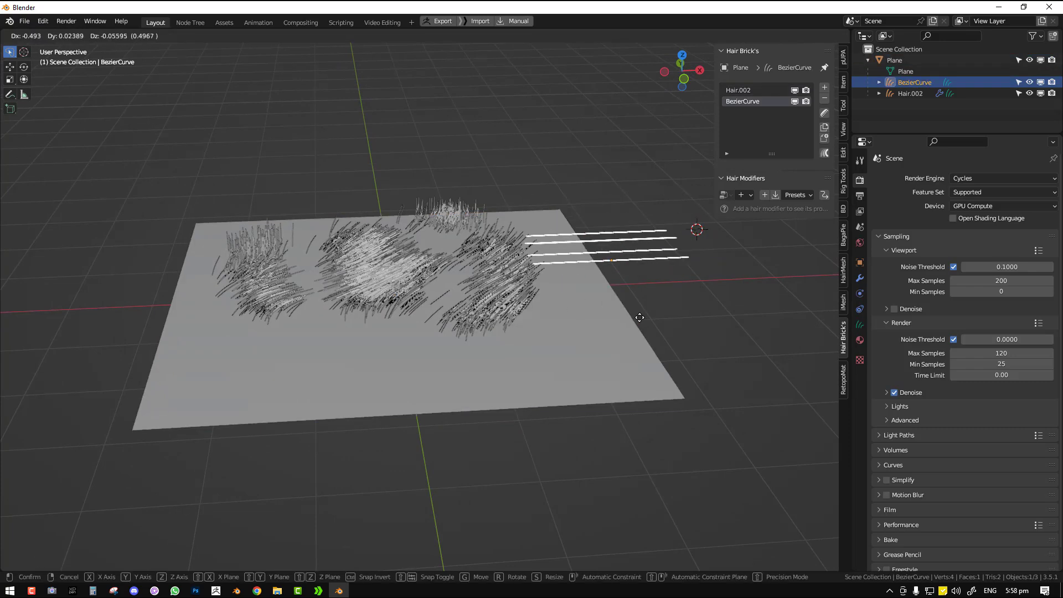
pyautogui.click(586, 315)
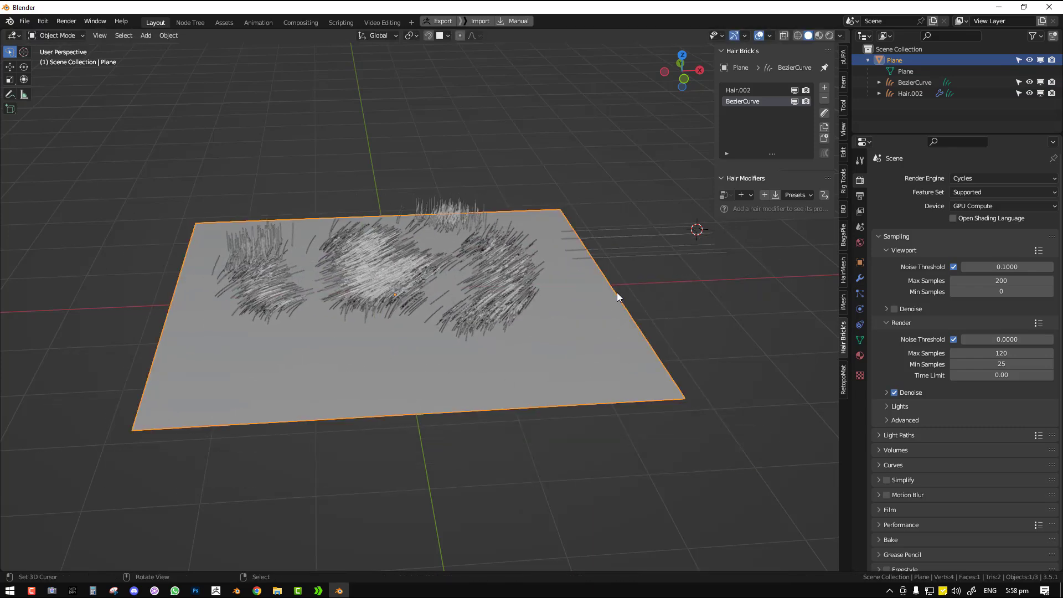
# Add a simple Duplicate hair modifier to the BezierCurve hair and adjust its hair radius
pyautogui.click(743, 194)
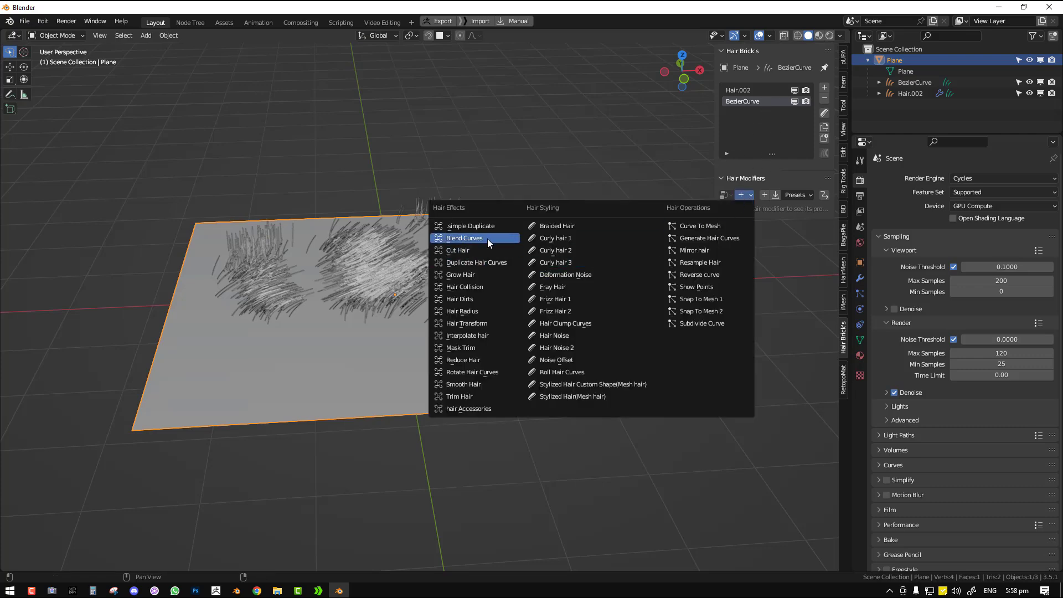
pyautogui.click(476, 225)
pyautogui.moveTo(769, 238); pyautogui.dragTo(813, 228)
pyautogui.moveTo(523, 241); pyautogui.dragTo(463, 254, button='middle')
# Delete the BezierCurve hair from the plane's hair list
pyautogui.click(824, 98)
pyautogui.click(461, 253)
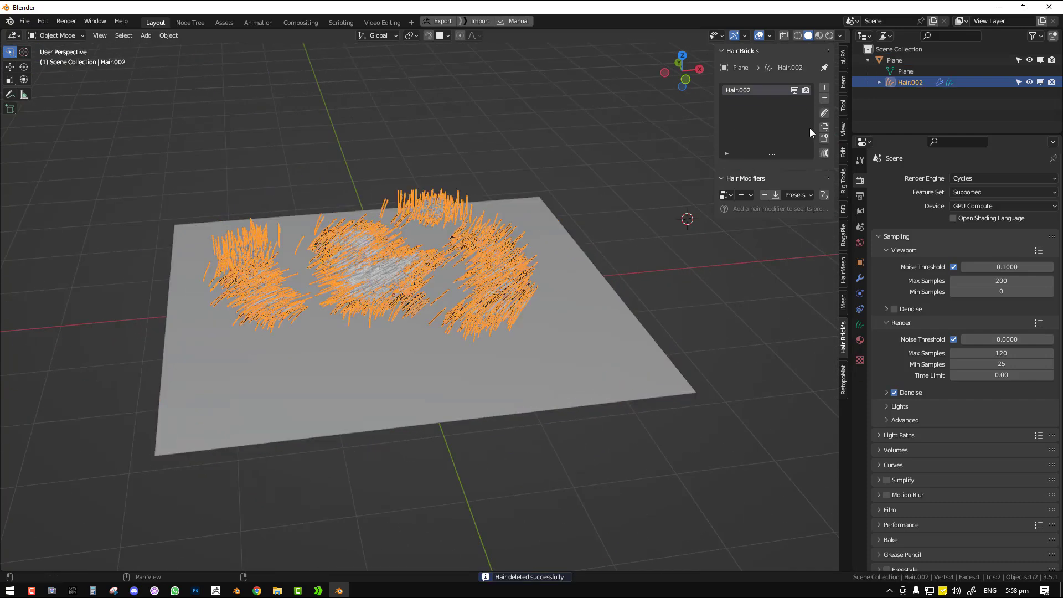
pyautogui.click(825, 100)
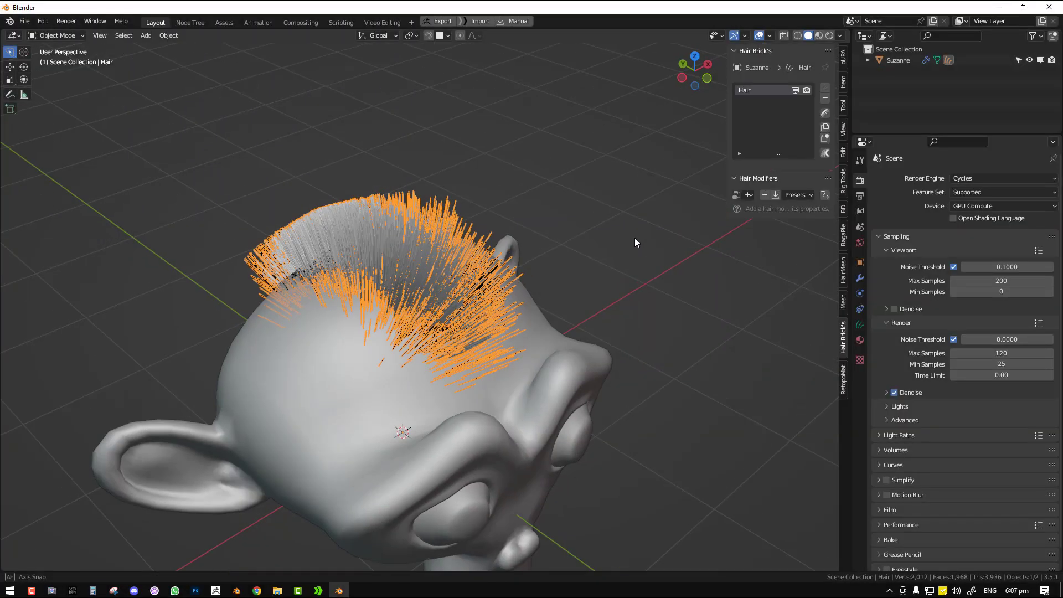
# Deselect Suzanne's hair, widen the sidebar and add a simple Duplicate modifier to the hair
pyautogui.moveTo(635, 242); pyautogui.dragTo(389, 197, button='middle')
pyautogui.hotkey('alt', 'a')
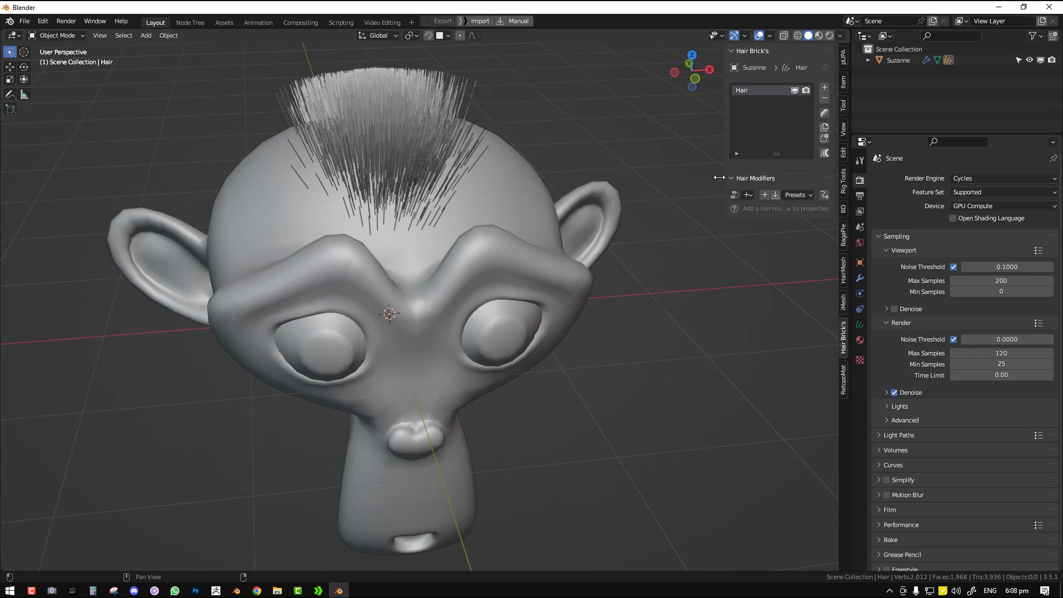
pyautogui.moveTo(729, 178); pyautogui.dragTo(684, 178)
pyautogui.click(729, 195)
pyautogui.click(508, 225)
# Set the simple Duplicate modifier's hair radius to 0.081, viewport density to 8 and render density to 10
pyautogui.moveTo(418, 218)
pyautogui.mouseDown(button='middle')
pyautogui.moveTo(592, 228)
pyautogui.moveTo(543, 234)
pyautogui.moveTo(526, 223)
pyautogui.moveTo(620, 221)
pyautogui.mouseUp(button='middle')
pyautogui.scroll(2, 526, 224)
pyautogui.keyDown('shift'); pyautogui.moveTo(667, 255); pyautogui.dragTo(590, 324, button='middle'); pyautogui.keyUp('shift')
pyautogui.moveTo(759, 228); pyautogui.dragTo(803, 228)
pyautogui.moveTo(434, 237); pyautogui.dragTo(692, 231, button='middle')
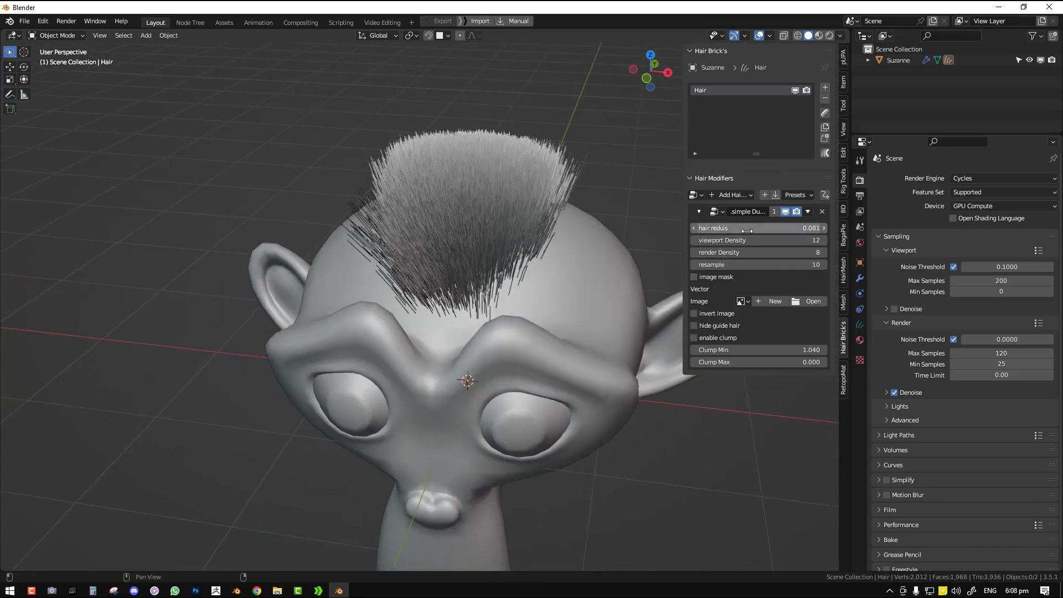
pyautogui.moveTo(797, 240)
pyautogui.mouseDown()
pyautogui.moveTo(753, 240)
pyautogui.moveTo(783, 241)
pyautogui.mouseUp()
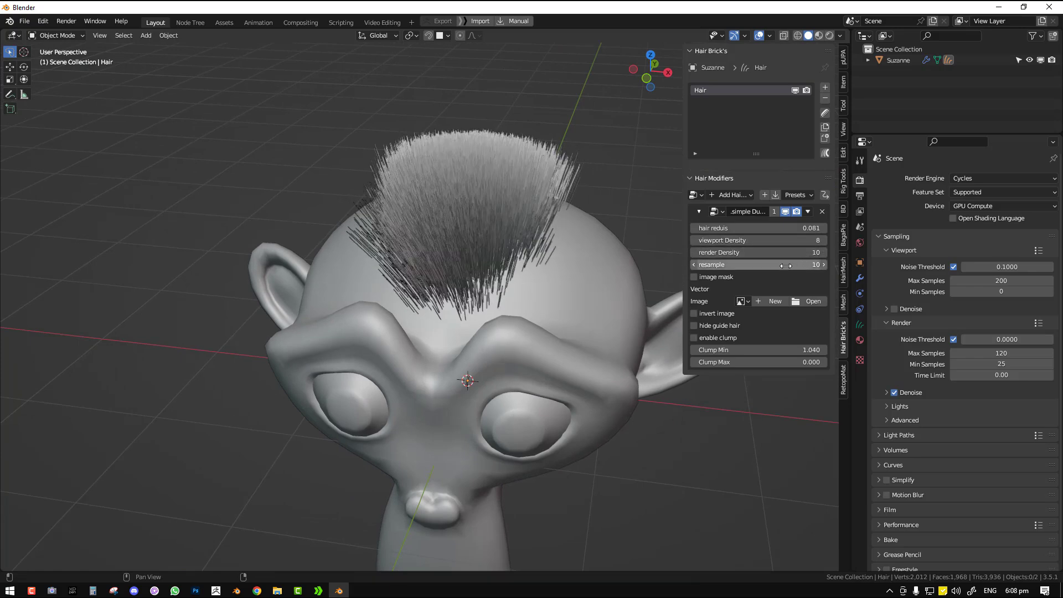
# Hide the guide hair, enable clumping and increase the Clump Min value of the simple Duplicate modifier
pyautogui.click(708, 325)
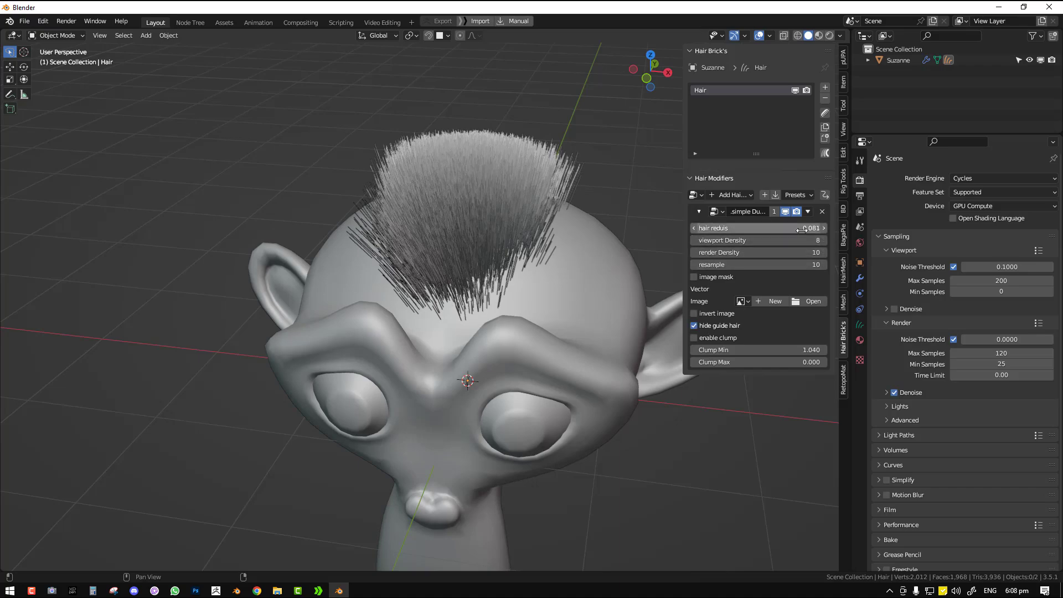
pyautogui.click(719, 339)
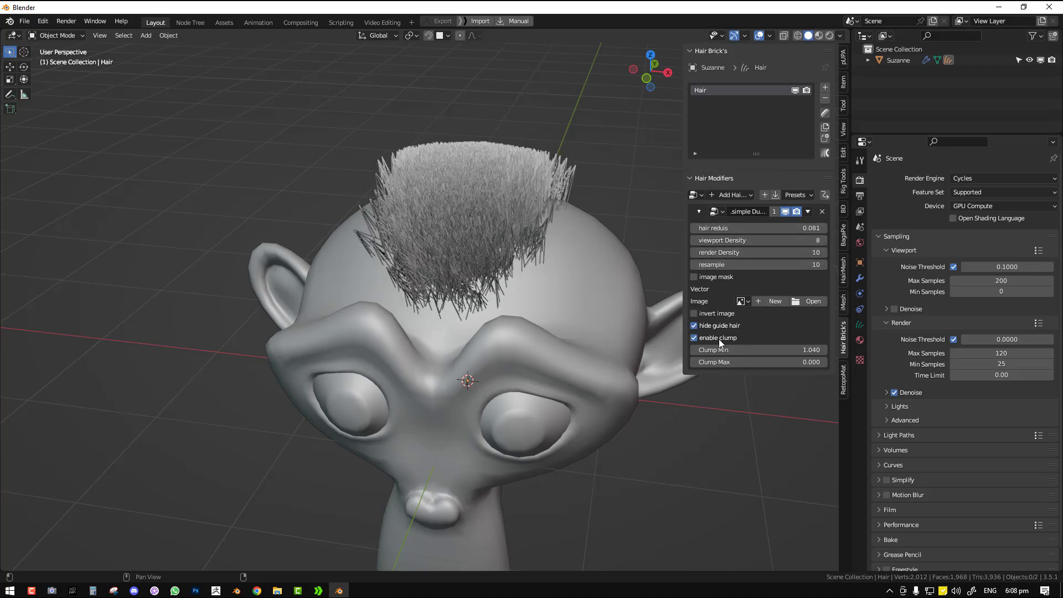
pyautogui.moveTo(428, 281); pyautogui.dragTo(559, 283, button='middle')
pyautogui.moveTo(756, 350); pyautogui.dragTo(786, 350)
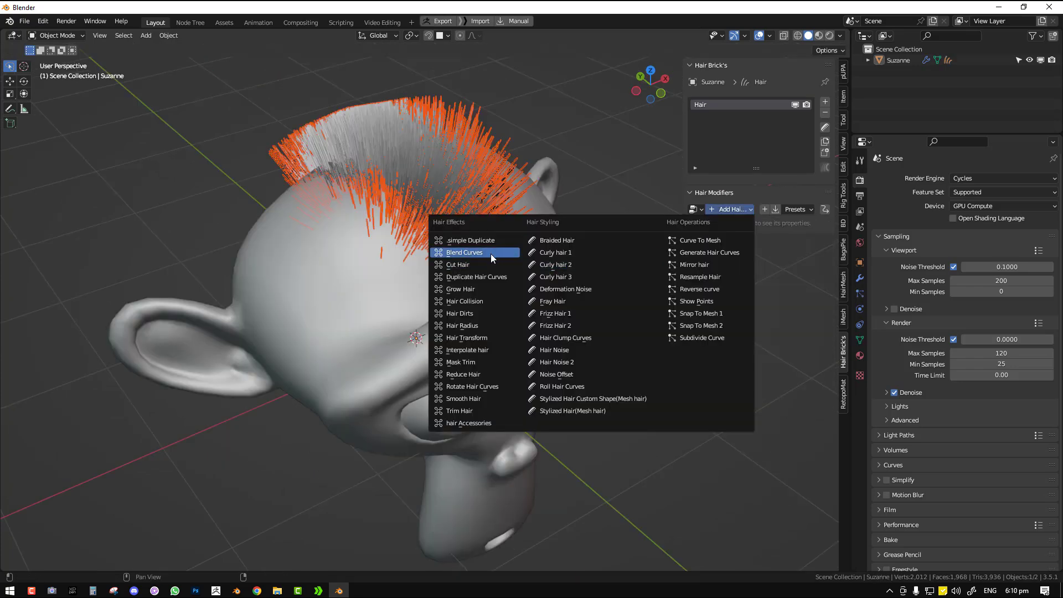
# Add a Blend Curves modifier and lengthen the front of Suzanne's hair with the Grow/Shrink brush, ending in Object Mode
pyautogui.click(491, 253)
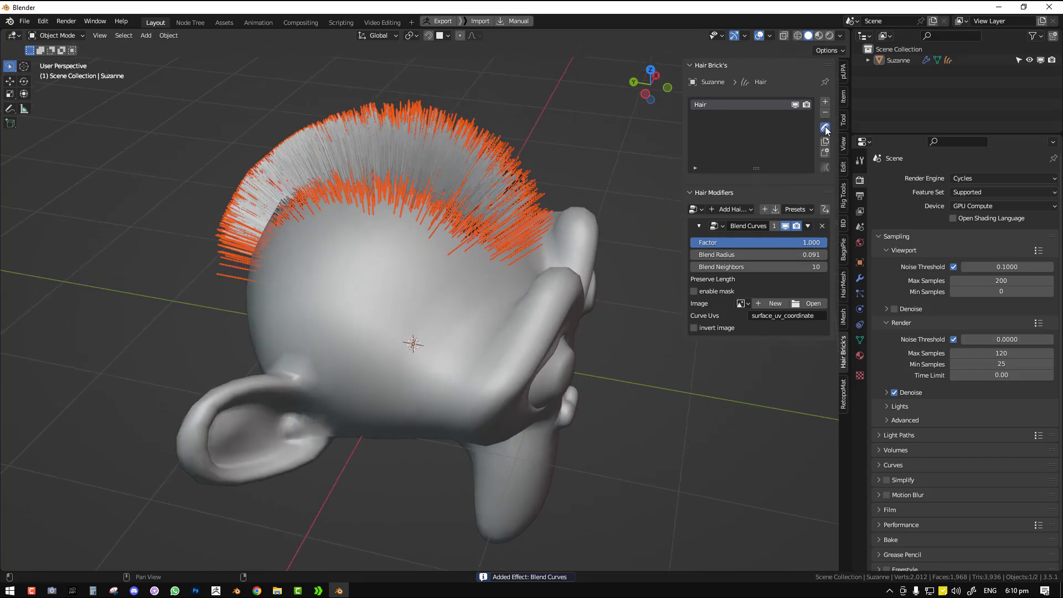
pyautogui.click(825, 128)
pyautogui.moveTo(505, 183); pyautogui.dragTo(519, 165, button='middle')
pyautogui.hotkey('shift', 'space')
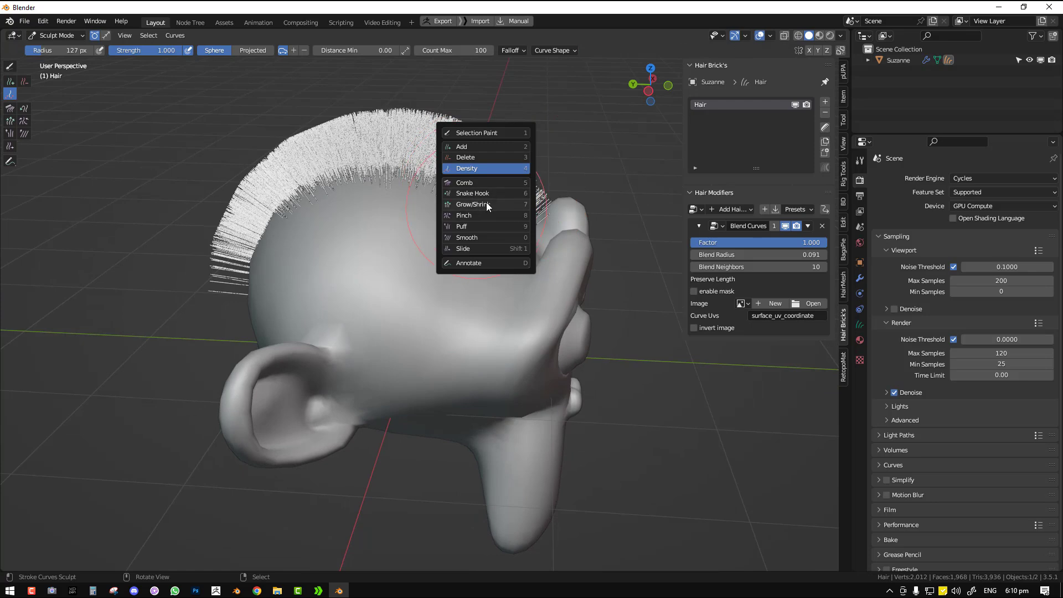
pyautogui.moveTo(522, 196)
pyautogui.mouseDown()
pyautogui.moveTo(503, 128)
pyautogui.moveTo(426, 108)
pyautogui.moveTo(532, 151)
pyautogui.mouseUp()
pyautogui.hotkey('ctrl', 'Tab')
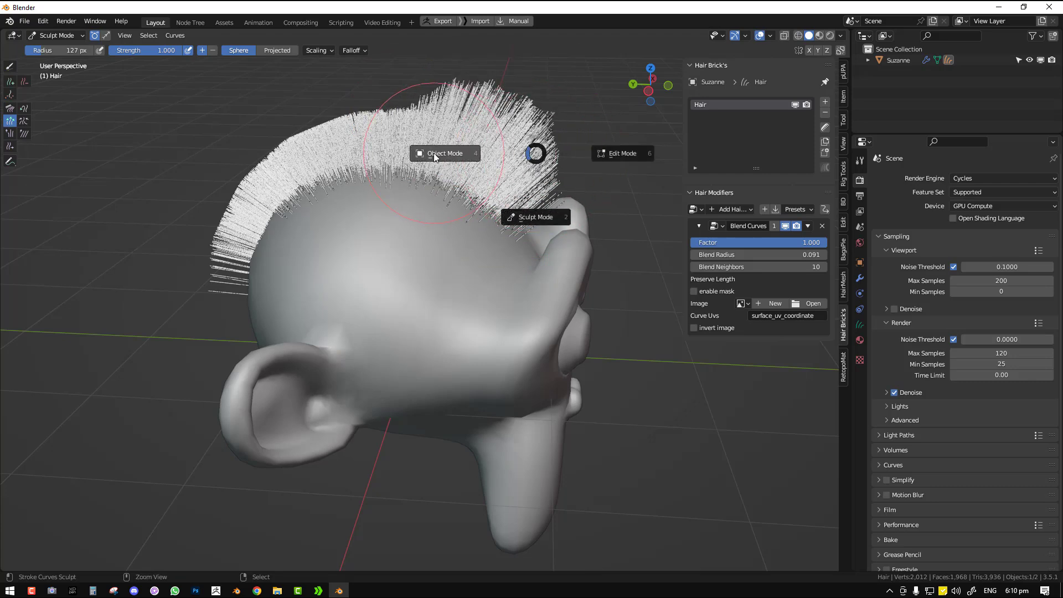
pyautogui.click(497, 157)
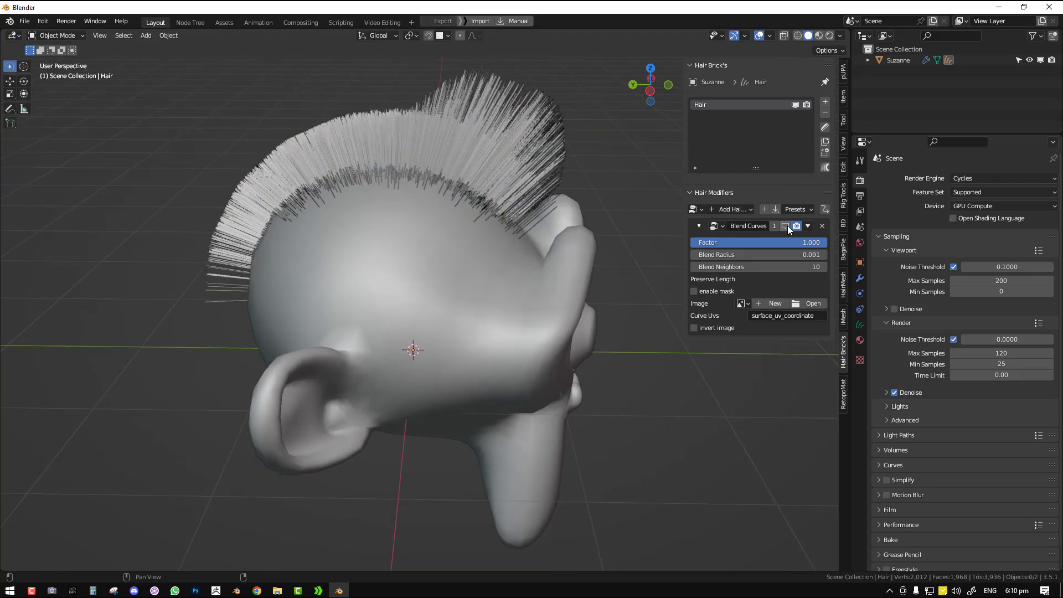
# Switch the Blend Curves modifier's viewport display off and on to compare its effect on the sculpted hair
pyautogui.scroll(3, 557, 244)
pyautogui.moveTo(557, 244); pyautogui.dragTo(405, 162, button='middle')
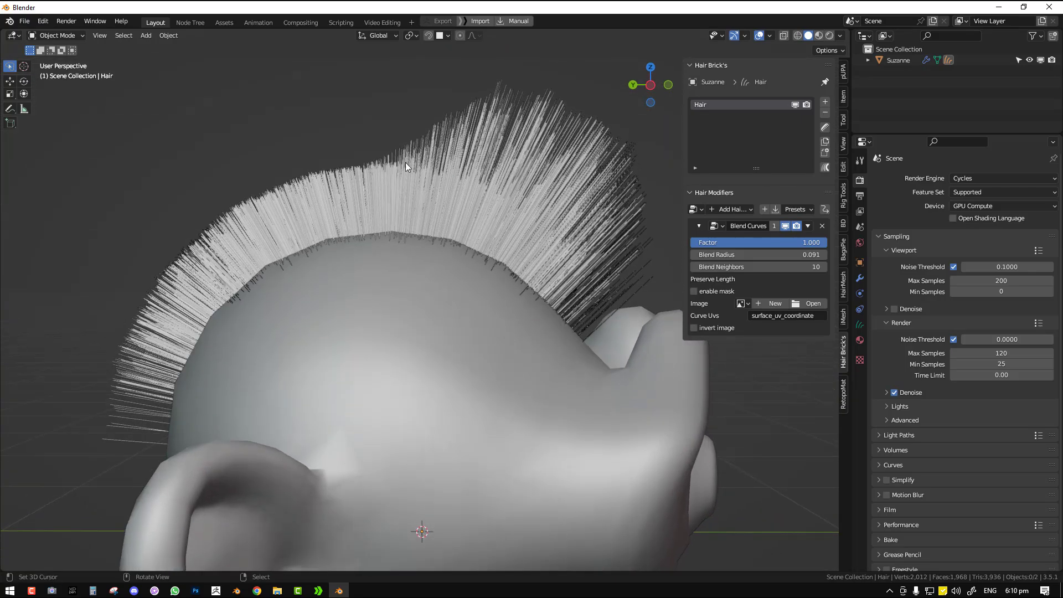
pyautogui.click(785, 225)
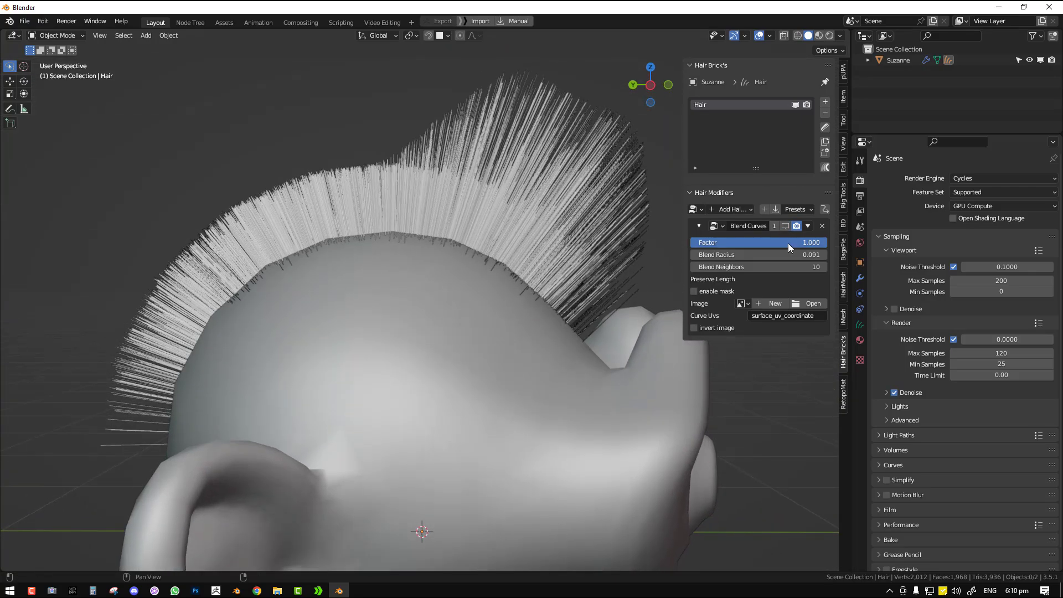
pyautogui.click(796, 244)
pyautogui.press('Escape')
pyautogui.click(786, 225)
# Set the Blend Curves factor to 3, blend radius to 0.311 and blend neighbors to 18
pyautogui.click(790, 244)
pyautogui.write('3')
pyautogui.press('Return')
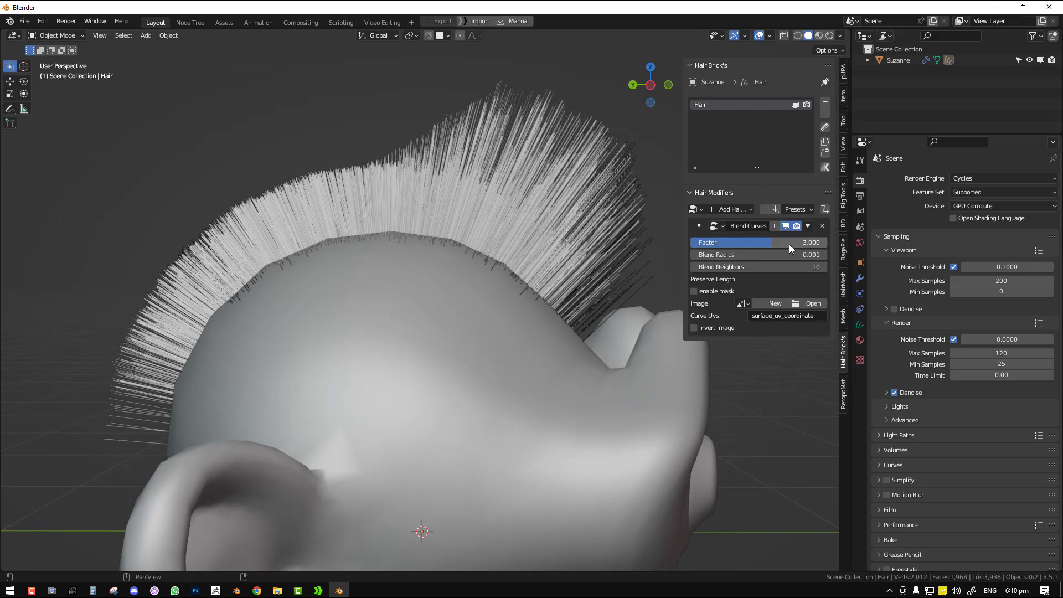
pyautogui.moveTo(782, 255); pyautogui.dragTo(825, 255)
pyautogui.moveTo(759, 267)
pyautogui.mouseDown()
pyautogui.moveTo(786, 267)
pyautogui.moveTo(775, 266)
pyautogui.mouseUp()
pyautogui.moveTo(470, 260); pyautogui.dragTo(446, 243, button='middle')
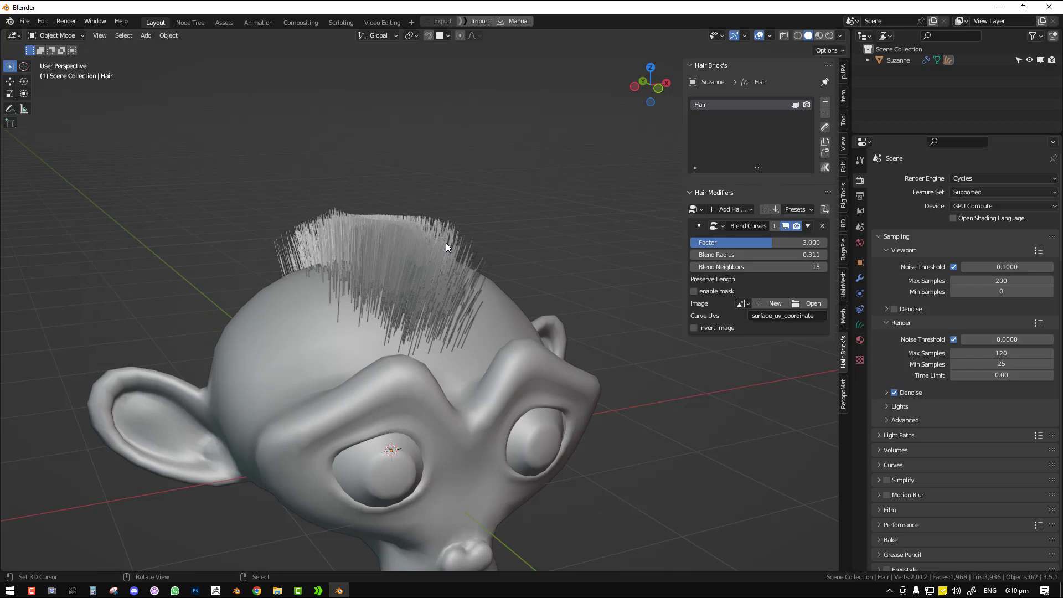
# Delete the Blend Curves modifier and undo back to the hair as it was before sculpting
pyautogui.moveTo(451, 227); pyautogui.dragTo(519, 211, button='middle')
pyautogui.click(823, 226)
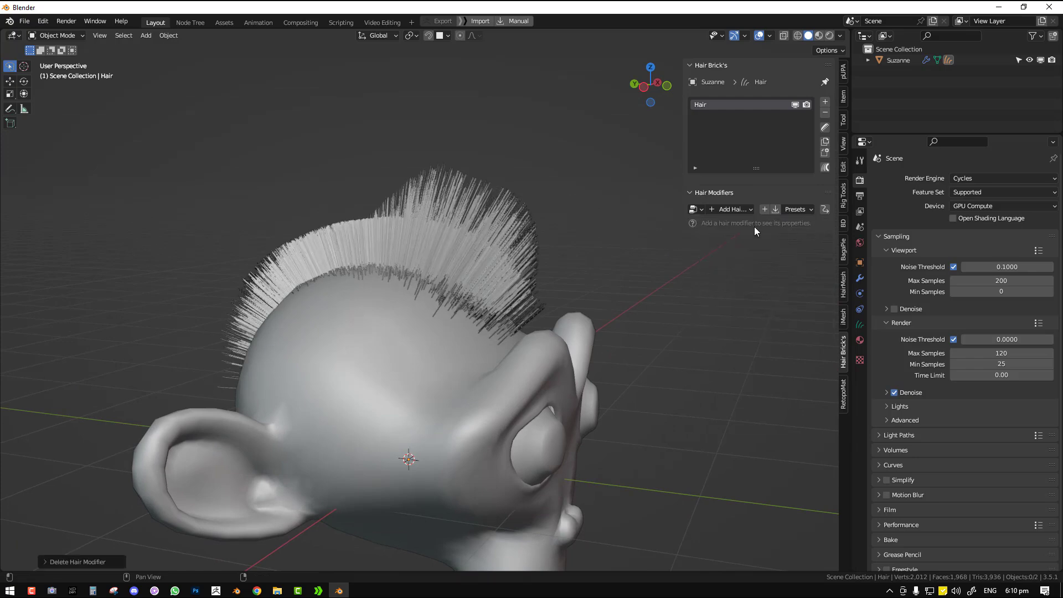
pyautogui.hotkey('ctrl', 'z')
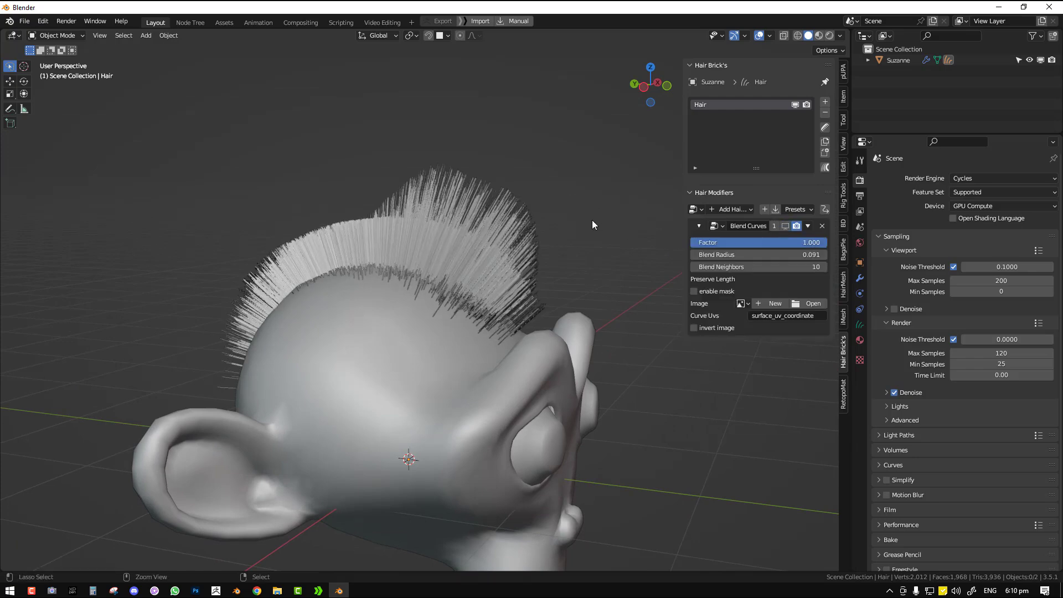
pyautogui.hotkey('ctrl', 'Tab')
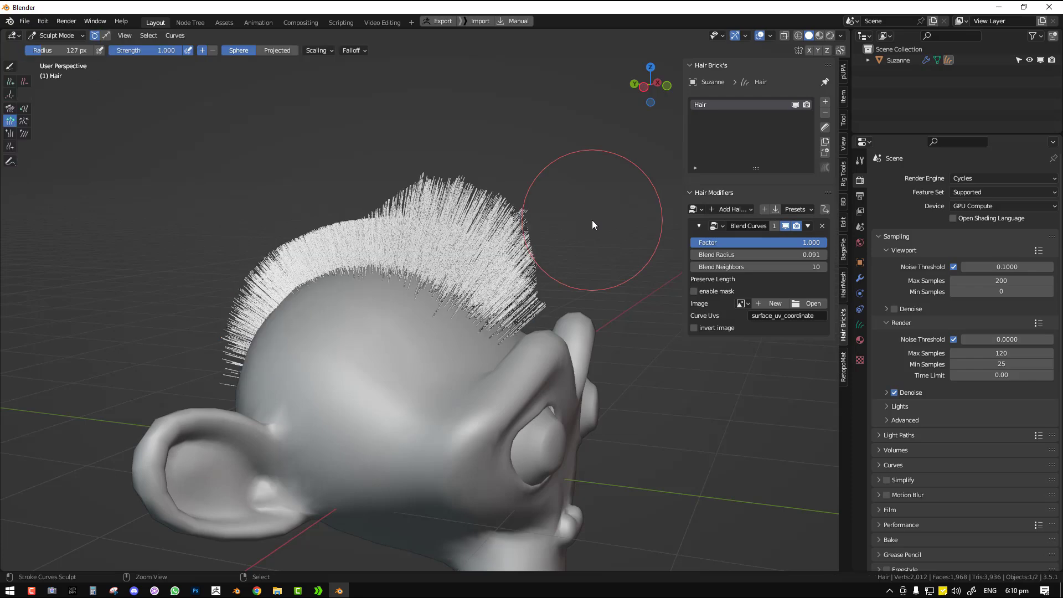
pyautogui.hotkey('ctrl', 'z')
# Add a Cut Hair modifier with delete and image mask enabled, and create a blank 1024 px mask image named 1
pyautogui.click(732, 209)
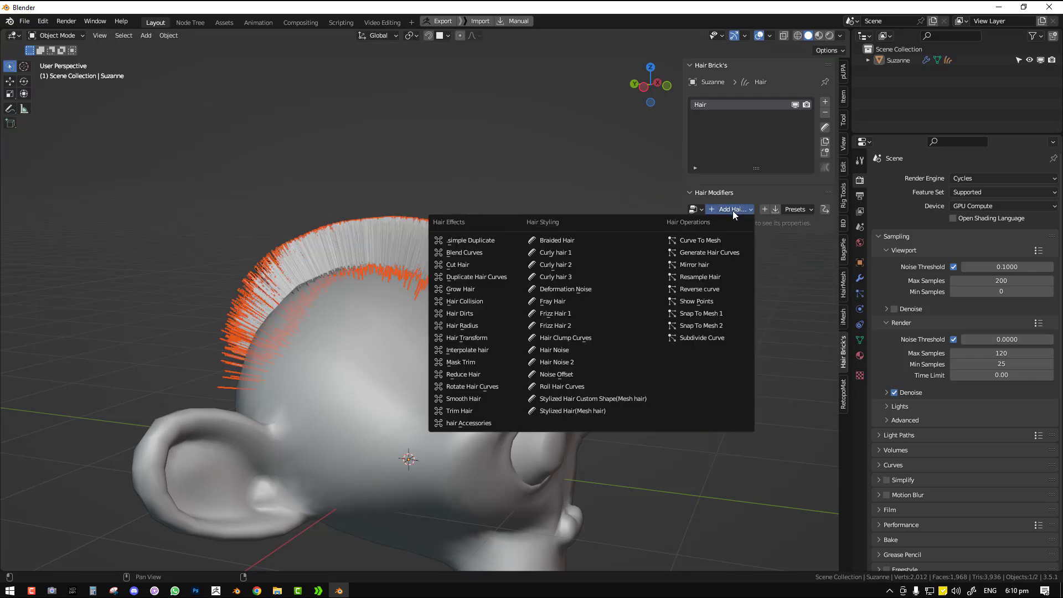
pyautogui.click(510, 265)
pyautogui.moveTo(512, 263); pyautogui.dragTo(732, 246, button='middle')
pyautogui.click(475, 258)
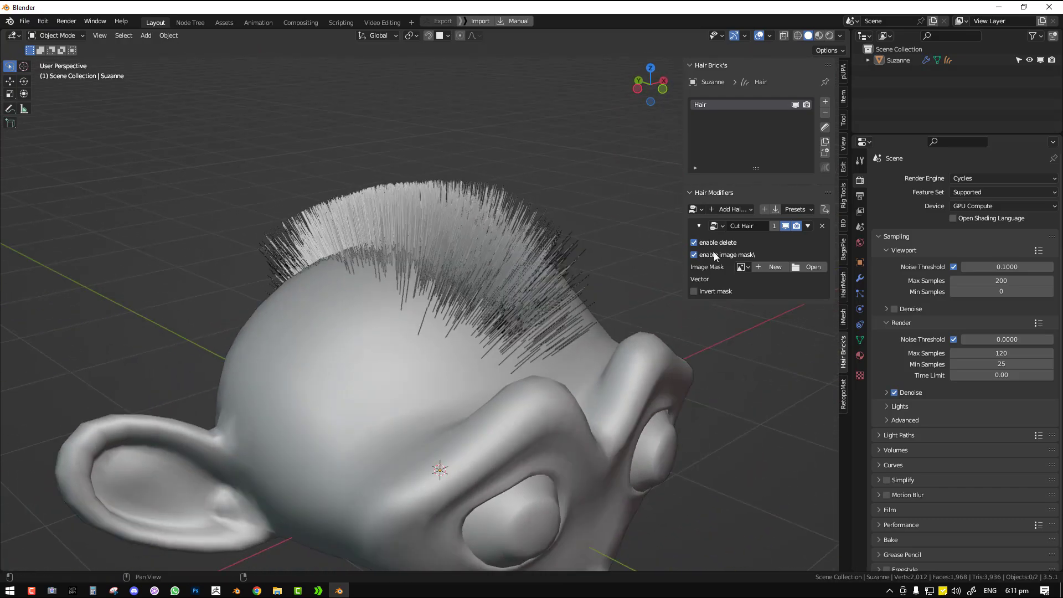
pyautogui.click(769, 268)
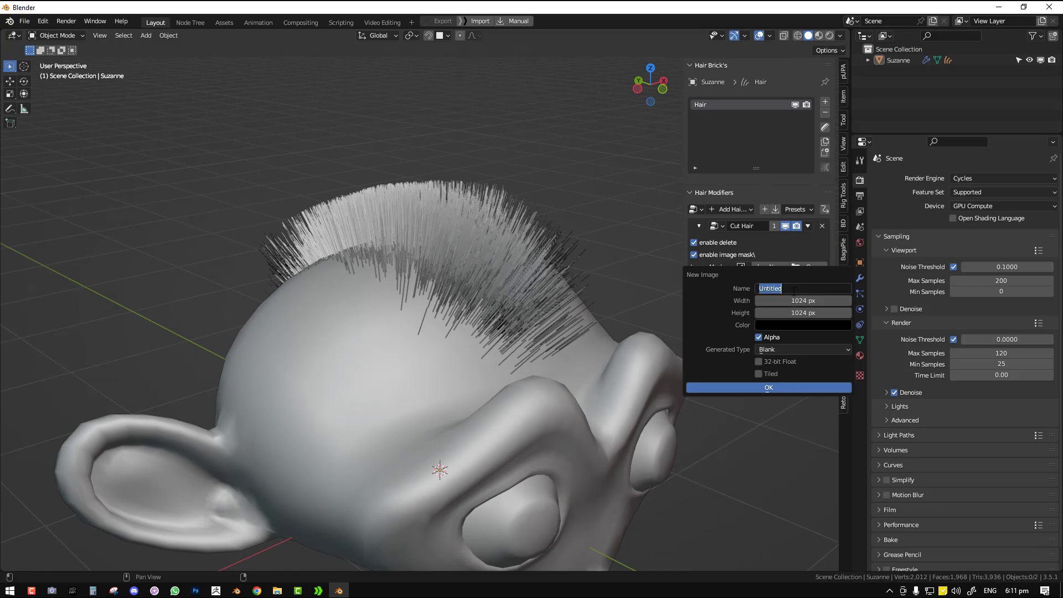
pyautogui.click(774, 388)
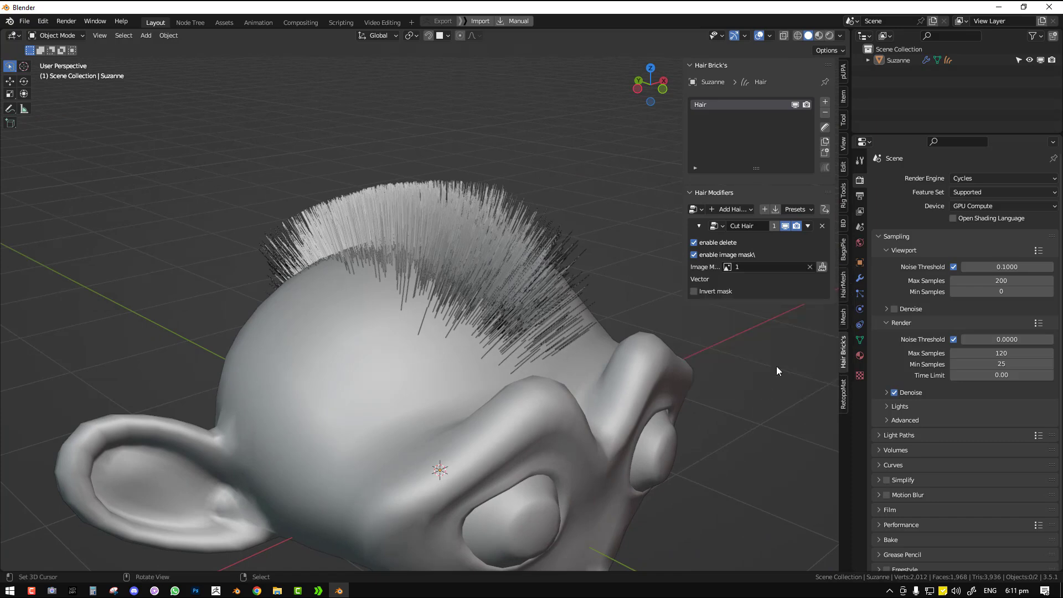
# Toggle the Cut Hair mask inversion repeatedly to compare both results, leaving it off
pyautogui.click(717, 293)
pyautogui.click(714, 291)
pyautogui.click(714, 292)
pyautogui.click(714, 291)
pyautogui.click(714, 291)
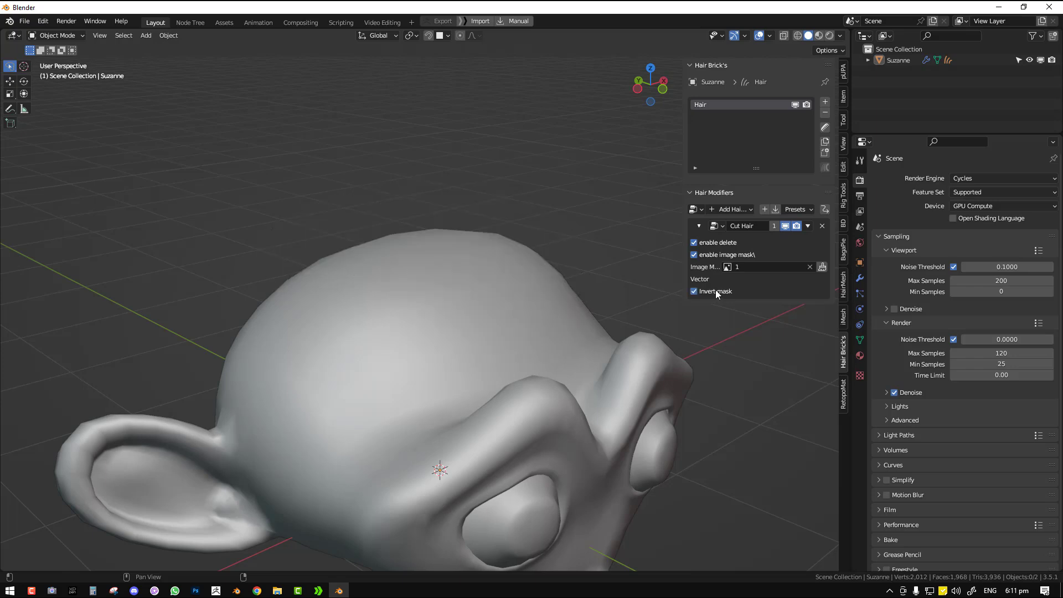
pyautogui.click(715, 291)
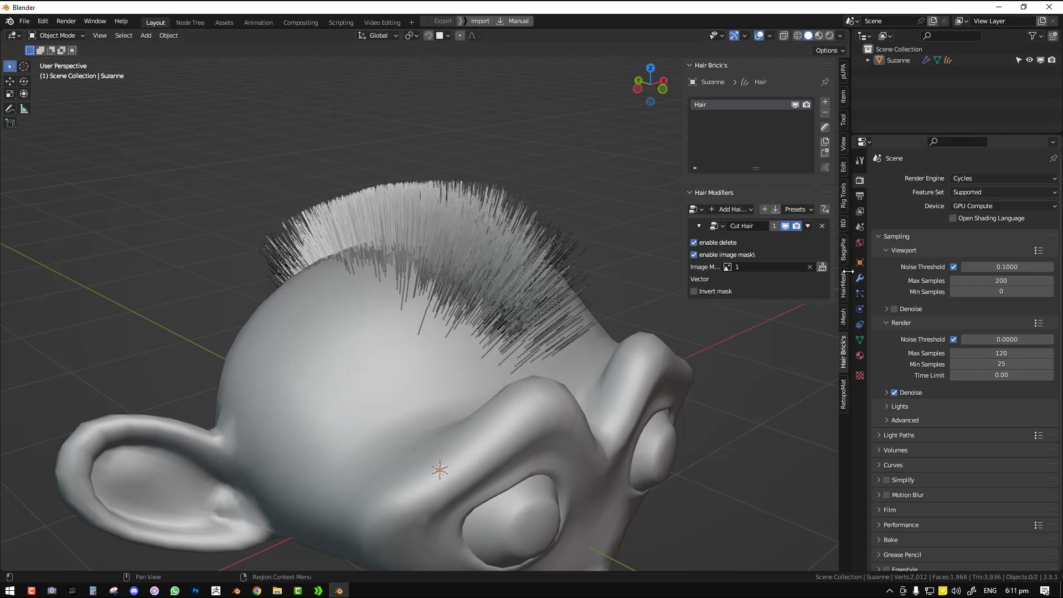
# Enter mask painting for the Cut Hair image and paint white over the front of Suzanne's head and hair
pyautogui.click(822, 267)
pyautogui.moveTo(618, 309); pyautogui.dragTo(388, 332, button='middle')
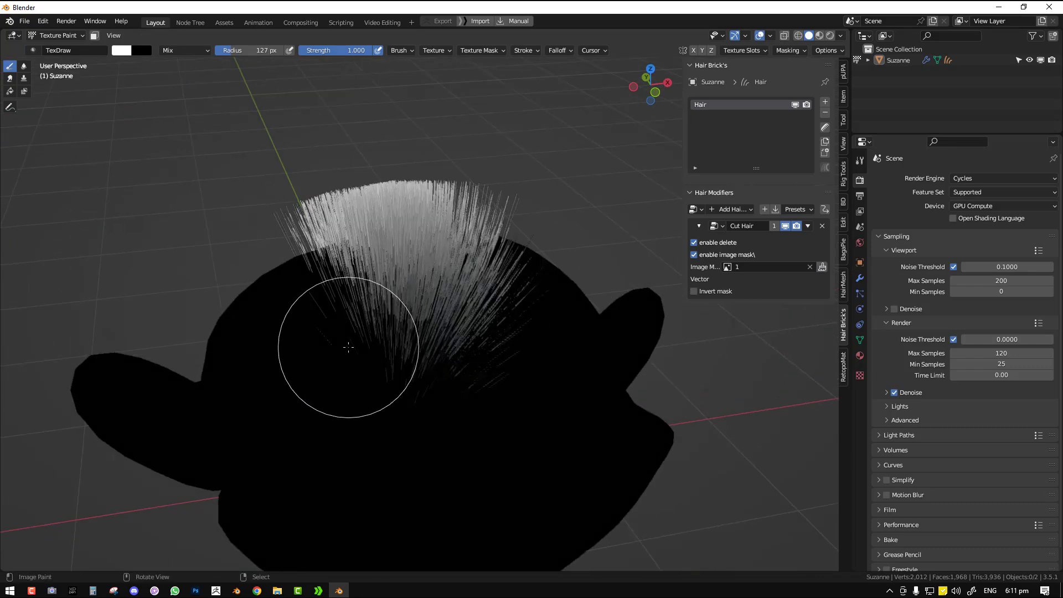
pyautogui.moveTo(349, 343); pyautogui.dragTo(490, 326)
pyautogui.moveTo(442, 333); pyautogui.dragTo(487, 336, button='middle')
pyautogui.moveTo(512, 331)
pyautogui.mouseDown()
pyautogui.moveTo(413, 389)
pyautogui.moveTo(463, 383)
pyautogui.mouseUp()
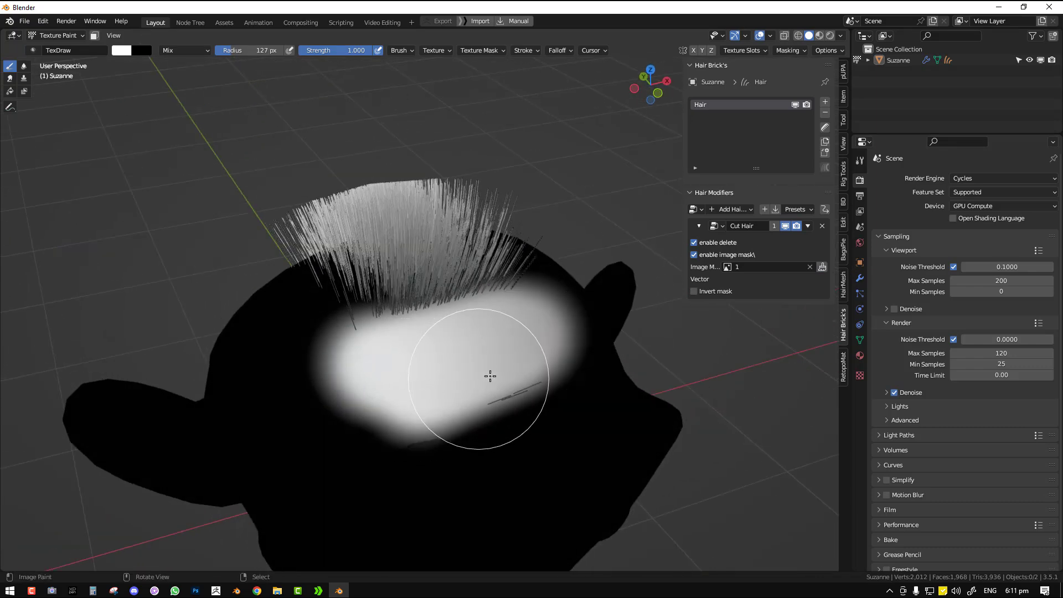
pyautogui.moveTo(482, 378); pyautogui.dragTo(407, 418, button='middle')
pyautogui.moveTo(403, 424)
pyautogui.mouseDown()
pyautogui.moveTo(537, 387)
pyautogui.moveTo(387, 413)
pyautogui.mouseUp()
pyautogui.moveTo(387, 413)
pyautogui.mouseDown(button='middle')
pyautogui.moveTo(501, 436)
pyautogui.moveTo(507, 352)
pyautogui.moveTo(553, 380)
pyautogui.mouseUp(button='middle')
pyautogui.moveTo(553, 380)
pyautogui.mouseDown()
pyautogui.moveTo(380, 373)
pyautogui.moveTo(515, 375)
pyautogui.moveTo(551, 364)
pyautogui.moveTo(439, 351)
pyautogui.mouseUp()
# Paint a narrow mask stripe through the hair with a 53 px brush and return to Object Mode
pyautogui.moveTo(439, 351)
pyautogui.mouseDown(button='middle')
pyautogui.moveTo(365, 354)
pyautogui.moveTo(500, 345)
pyautogui.mouseUp(button='middle')
pyautogui.press('f')
pyautogui.click(474, 284)
pyautogui.moveTo(504, 268); pyautogui.dragTo(501, 302, button='middle')
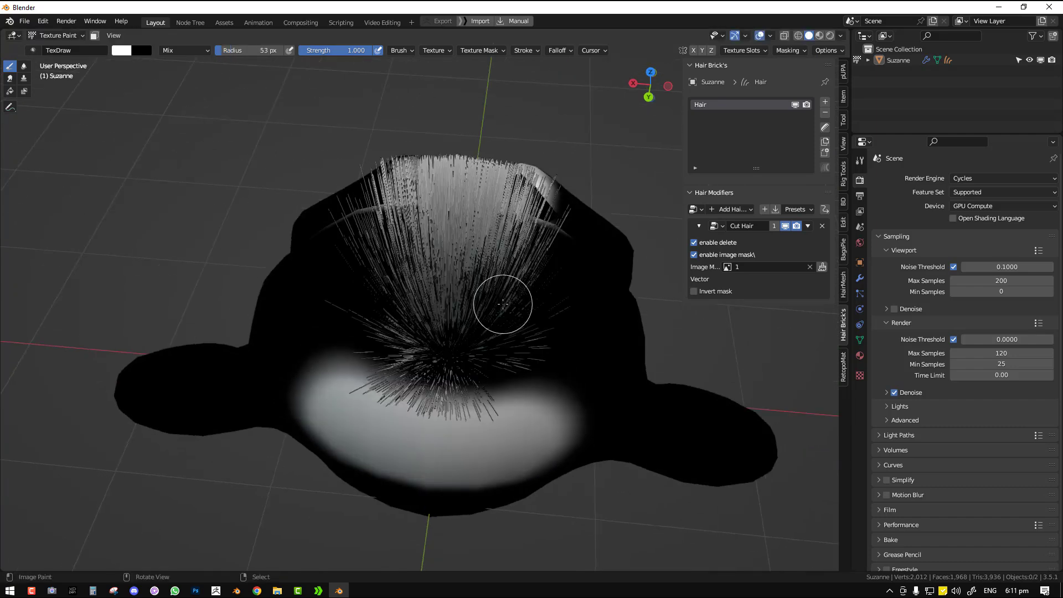
pyautogui.moveTo(513, 249); pyautogui.dragTo(507, 270, button='middle')
pyautogui.moveTo(510, 169)
pyautogui.mouseDown()
pyautogui.moveTo(399, 288)
pyautogui.moveTo(645, 346)
pyautogui.mouseUp()
pyautogui.moveTo(488, 321)
pyautogui.mouseDown(button='middle')
pyautogui.moveTo(546, 278)
pyautogui.moveTo(447, 284)
pyautogui.moveTo(650, 324)
pyautogui.moveTo(620, 343)
pyautogui.moveTo(692, 310)
pyautogui.mouseUp(button='middle')
pyautogui.hotkey('ctrl', 'Tab')
pyautogui.click(313, 299)
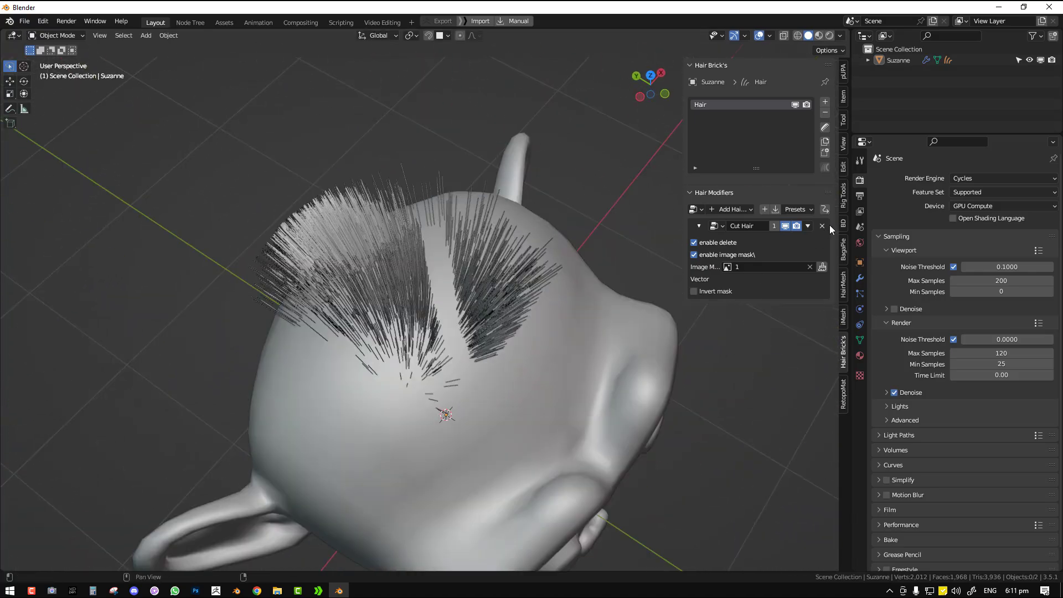
# Replace the Cut Hair modifier with Duplicate Hair Curves and set its amount to 6
pyautogui.click(822, 226)
pyautogui.click(728, 210)
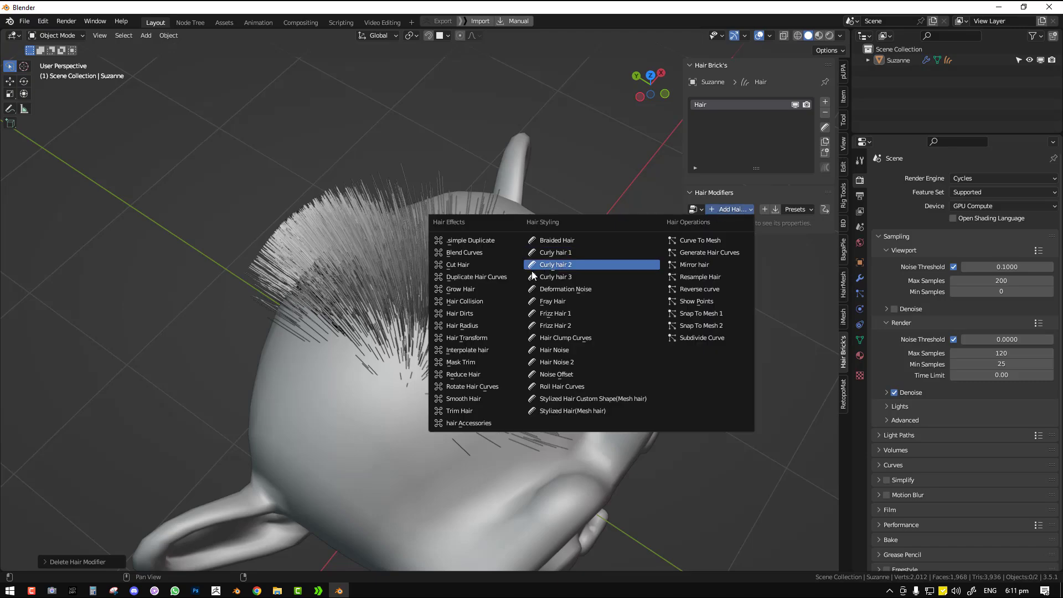
pyautogui.click(496, 277)
pyautogui.moveTo(517, 289); pyautogui.dragTo(332, 260, button='middle')
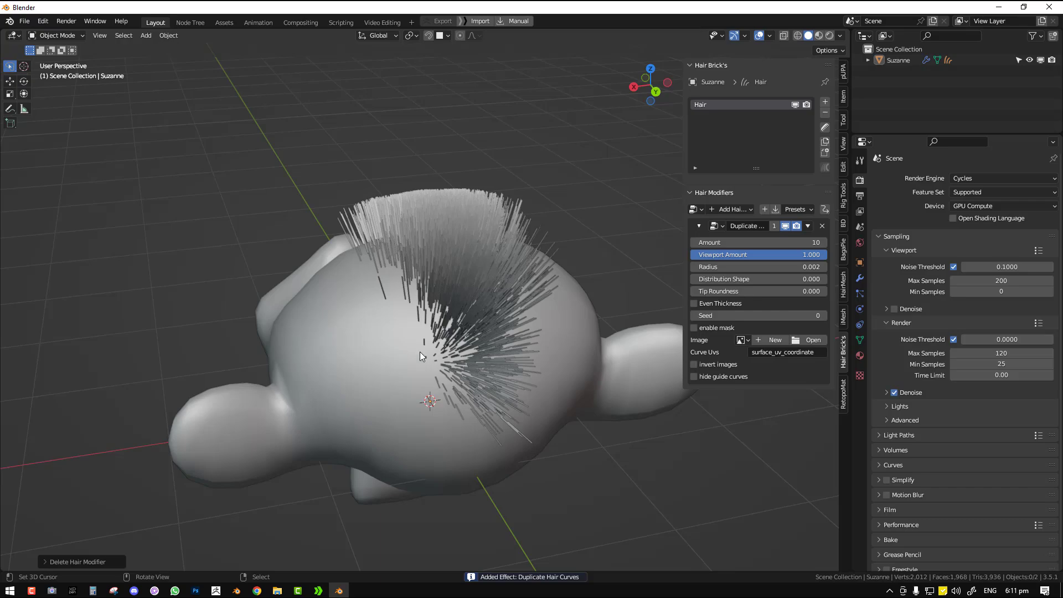
pyautogui.moveTo(607, 324); pyautogui.dragTo(469, 286, button='middle')
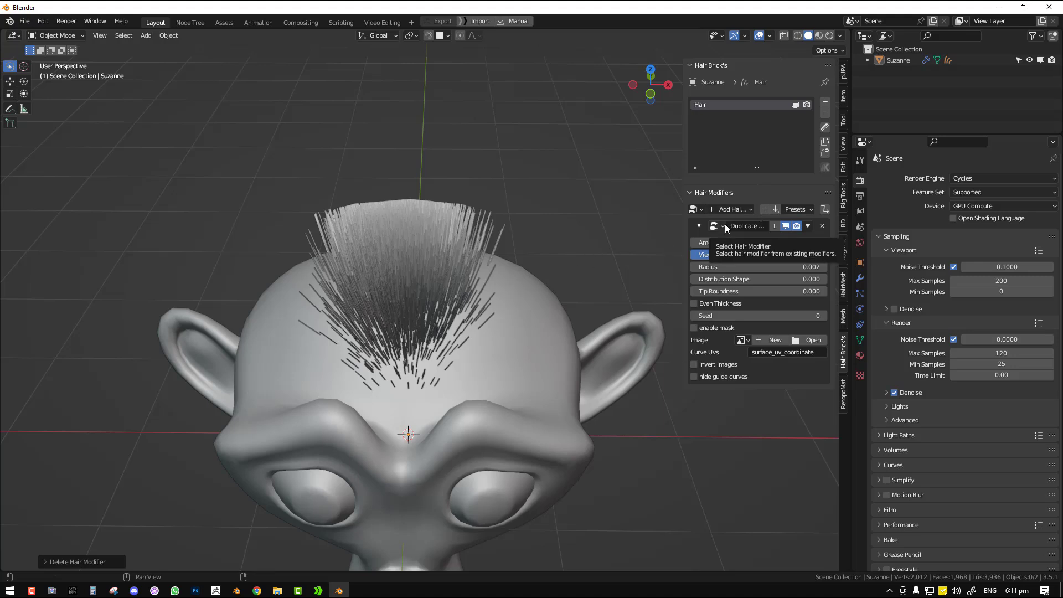
pyautogui.moveTo(599, 271); pyautogui.dragTo(557, 281, button='middle')
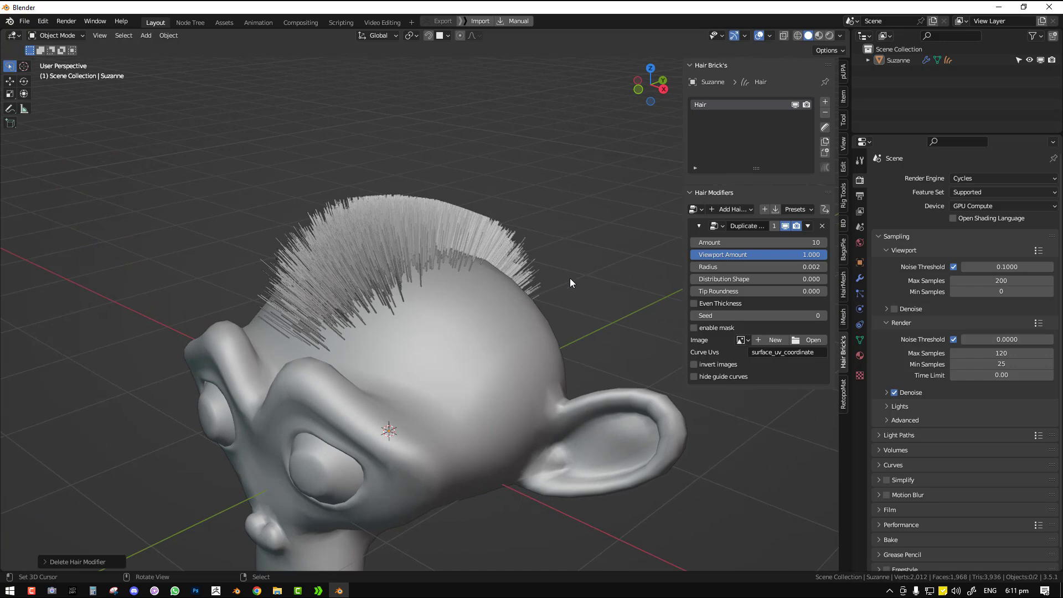
pyautogui.moveTo(433, 254); pyautogui.dragTo(473, 240, button='middle')
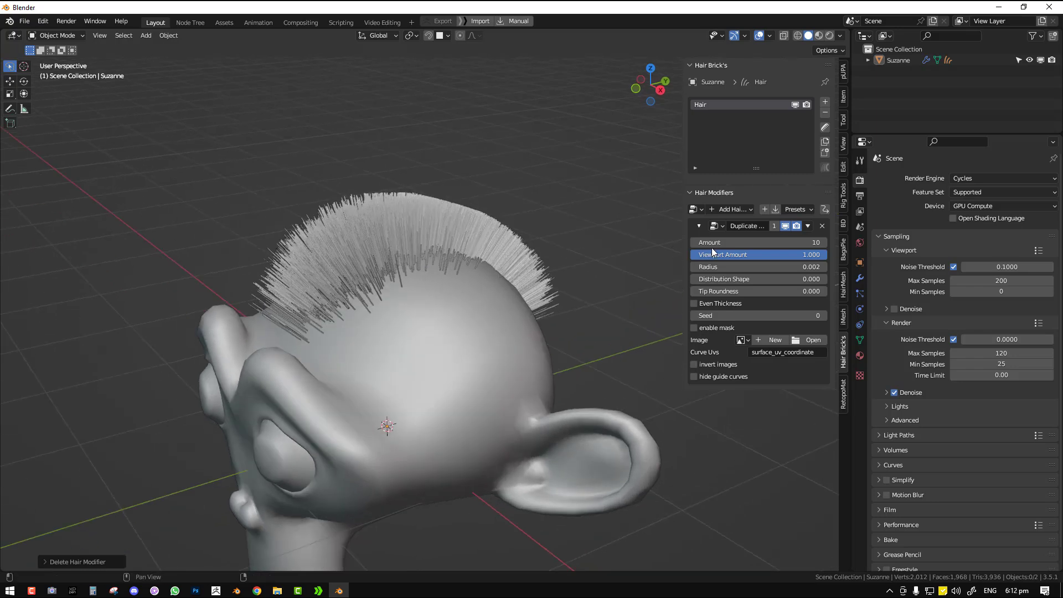
pyautogui.moveTo(758, 243)
pyautogui.mouseDown()
pyautogui.moveTo(781, 242)
pyautogui.moveTo(739, 243)
pyautogui.moveTo(748, 242)
pyautogui.mouseUp()
pyautogui.moveTo(465, 266); pyautogui.dragTo(515, 299, button='middle')
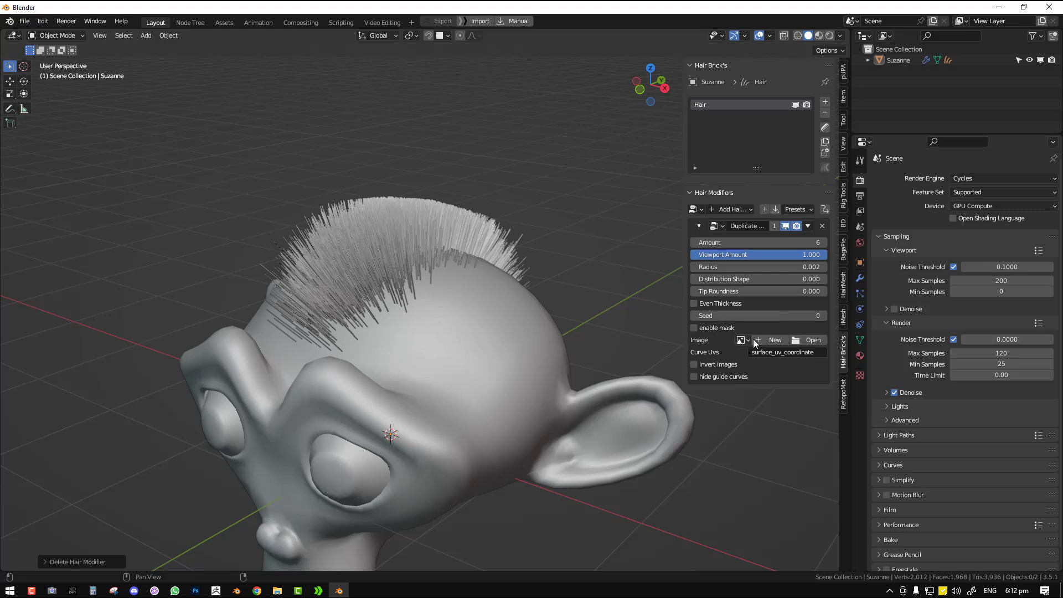
# Enable the mask on the Duplicate Hair Curves modifier and create a new image for it with the default settings
pyautogui.click(694, 327)
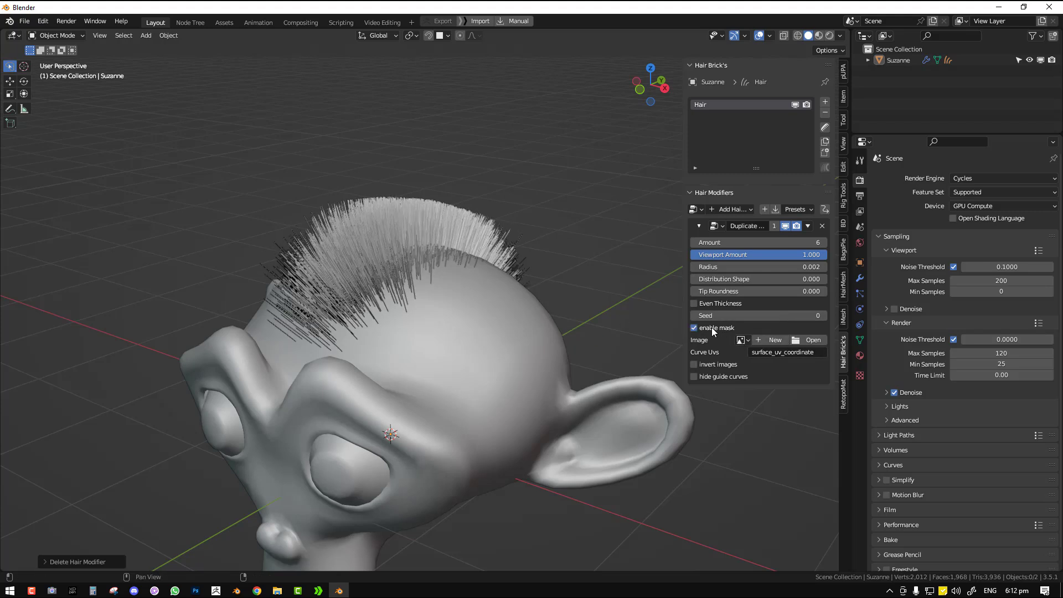
pyautogui.click(774, 340)
pyautogui.click(806, 453)
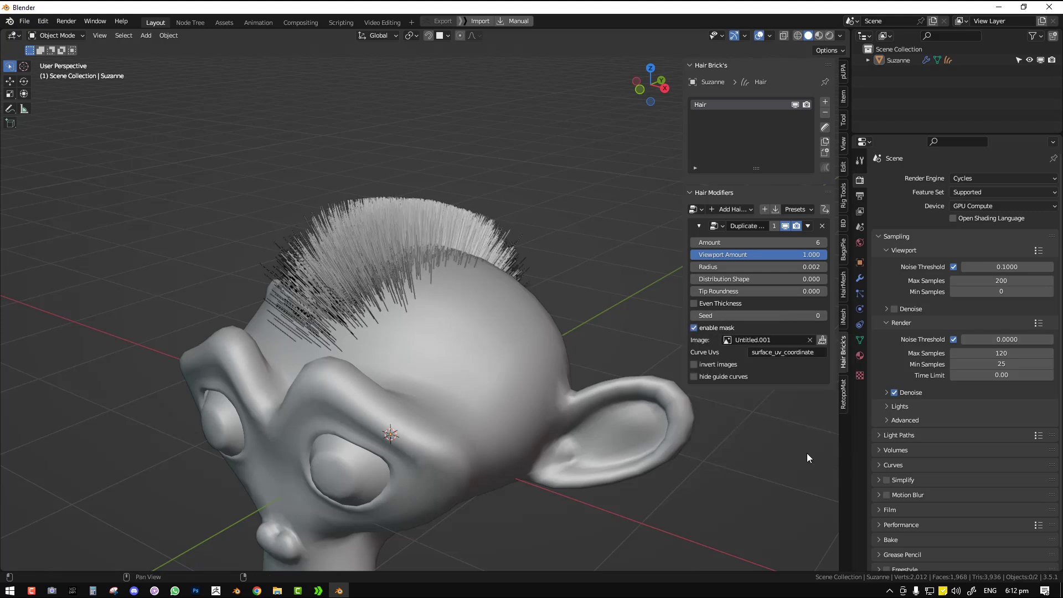
# Paint the Duplicate Hair Curves mask over the front part of the hair and return to Object Mode
pyautogui.click(824, 343)
pyautogui.moveTo(371, 321); pyautogui.dragTo(412, 332, button='middle')
pyautogui.press('f')
pyautogui.click(470, 336)
pyautogui.moveTo(463, 337); pyautogui.dragTo(341, 322)
pyautogui.moveTo(403, 311); pyautogui.dragTo(475, 339, button='middle')
pyautogui.moveTo(517, 308); pyautogui.dragTo(487, 331, button='middle')
pyautogui.moveTo(406, 354)
pyautogui.mouseDown()
pyautogui.moveTo(534, 311)
pyautogui.moveTo(437, 365)
pyautogui.moveTo(534, 352)
pyautogui.moveTo(462, 376)
pyautogui.moveTo(518, 339)
pyautogui.mouseUp()
pyautogui.hotkey('ctrl', 'Tab')
pyautogui.click(366, 334)
# Enable invert images and hide guide curves on the Duplicate Hair Curves modifier
pyautogui.click(705, 364)
pyautogui.moveTo(623, 347); pyautogui.dragTo(614, 319, button='middle')
pyautogui.click(787, 225)
pyautogui.click(786, 225)
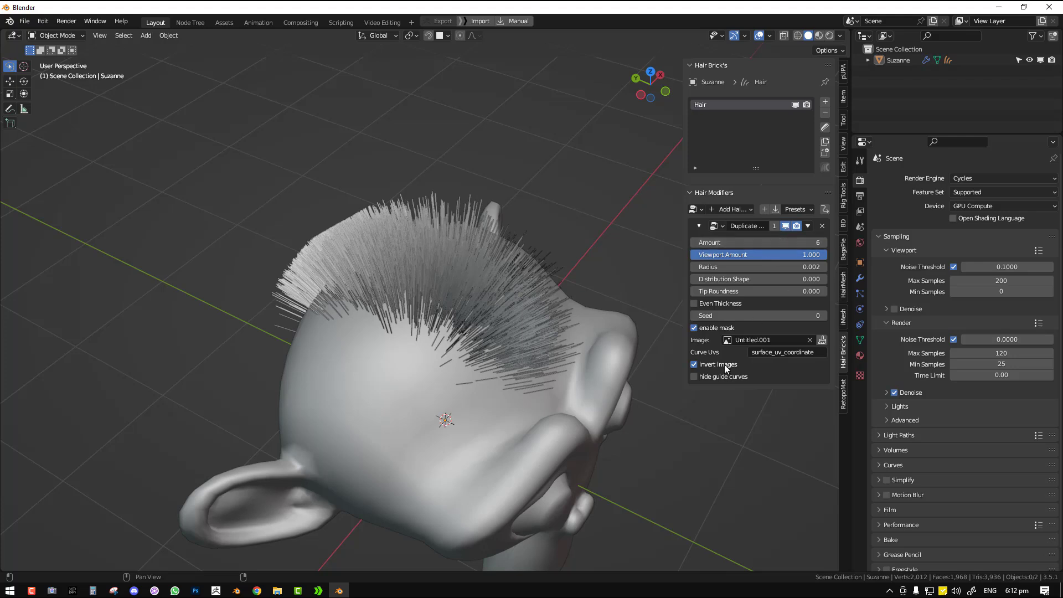
pyautogui.click(716, 377)
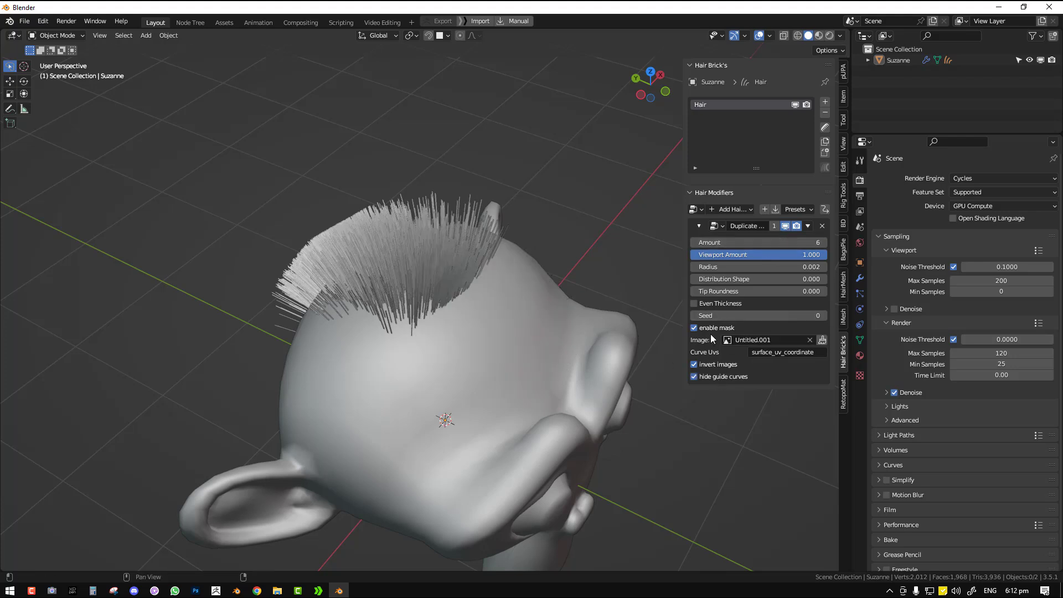
# Toggle the Duplicate Hair Curves mask inversion repeatedly to compare both results, leaving it off
pyautogui.click(705, 367)
pyautogui.click(706, 366)
pyautogui.click(705, 366)
pyautogui.click(706, 366)
pyautogui.click(705, 365)
pyautogui.click(706, 365)
pyautogui.click(706, 365)
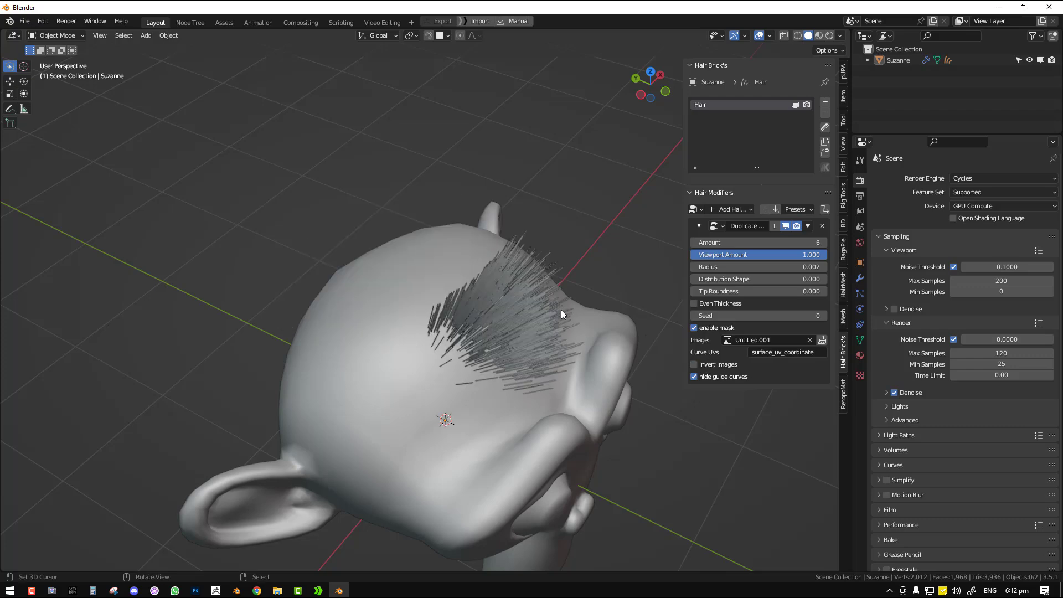
pyautogui.moveTo(555, 310); pyautogui.dragTo(514, 291, button='middle')
# Replace the Duplicate Hair Curves modifier with Grow Hair and set its grow value to 10.720
pyautogui.click(821, 228)
pyautogui.click(731, 210)
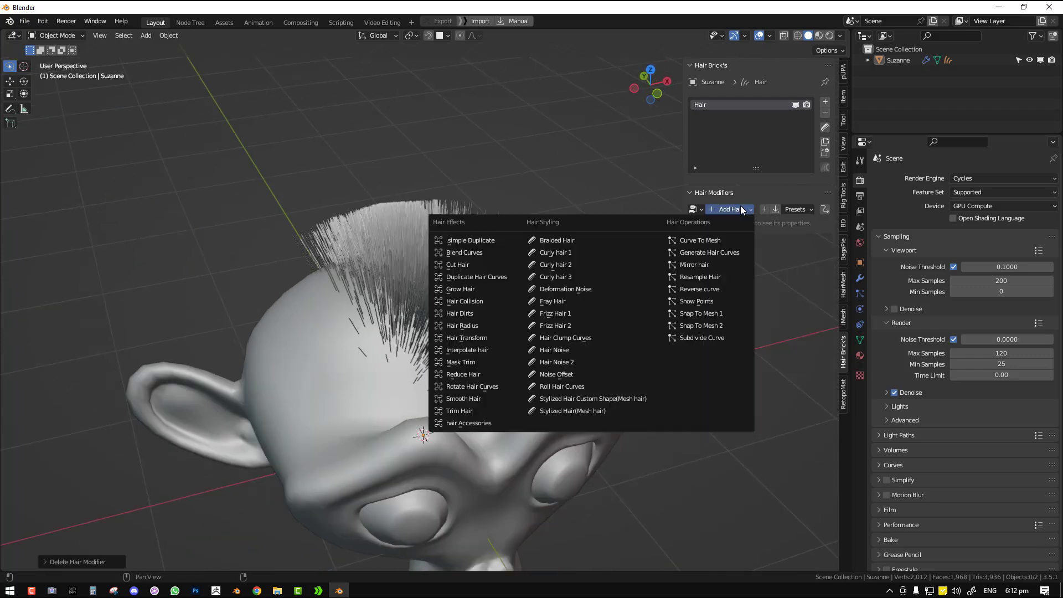
pyautogui.click(496, 288)
pyautogui.moveTo(544, 284); pyautogui.dragTo(587, 285, button='middle')
pyautogui.moveTo(758, 243); pyautogui.dragTo(798, 242)
pyautogui.scroll(-3, 556, 340)
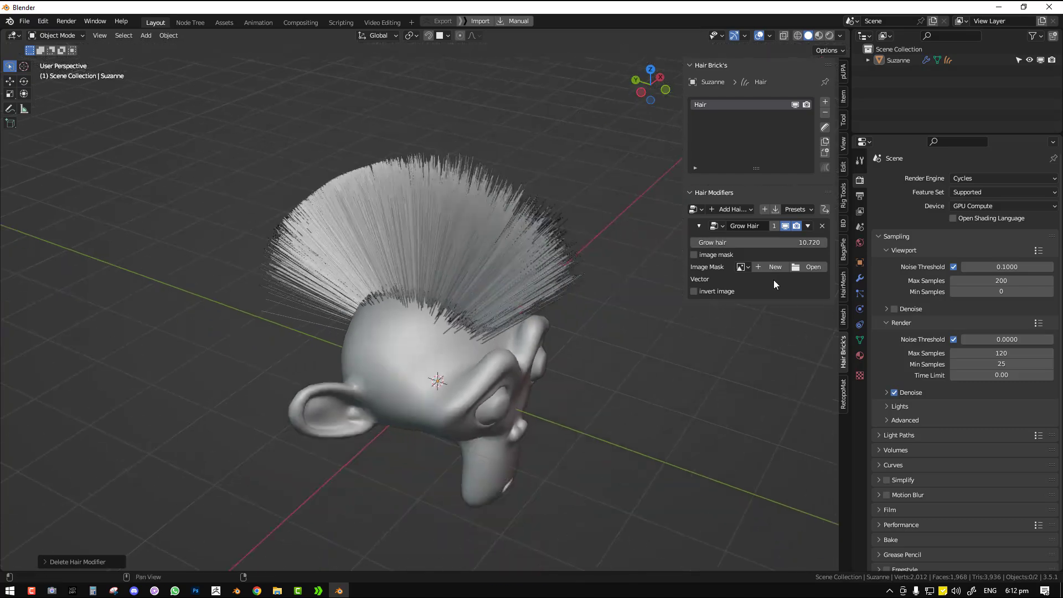
# Replace the Grow Hair modifier with Hair Collision and start sculpting the hair curves
pyautogui.click(821, 227)
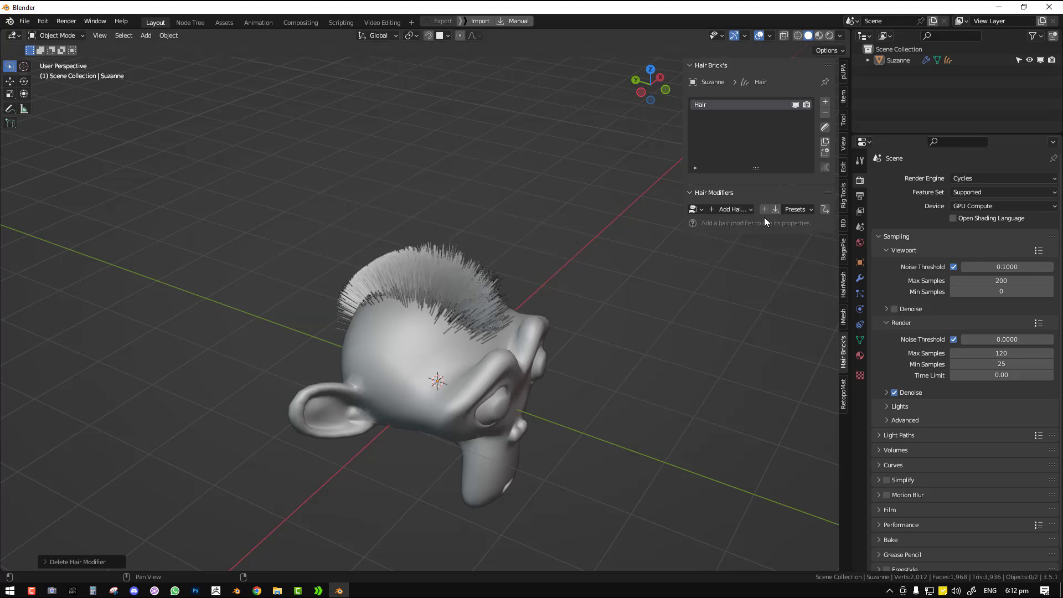
pyautogui.click(734, 209)
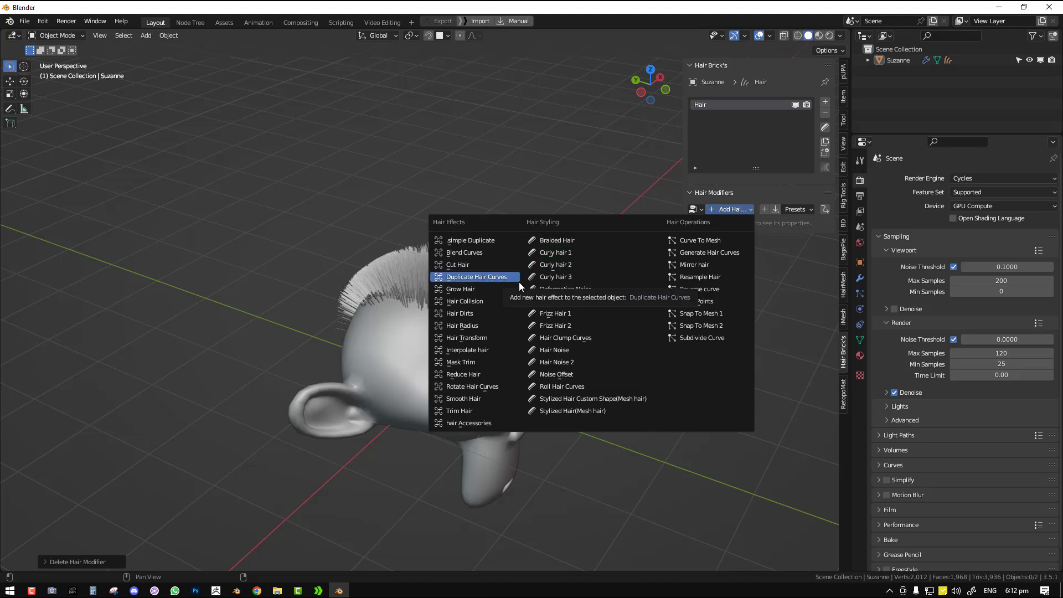
pyautogui.click(465, 302)
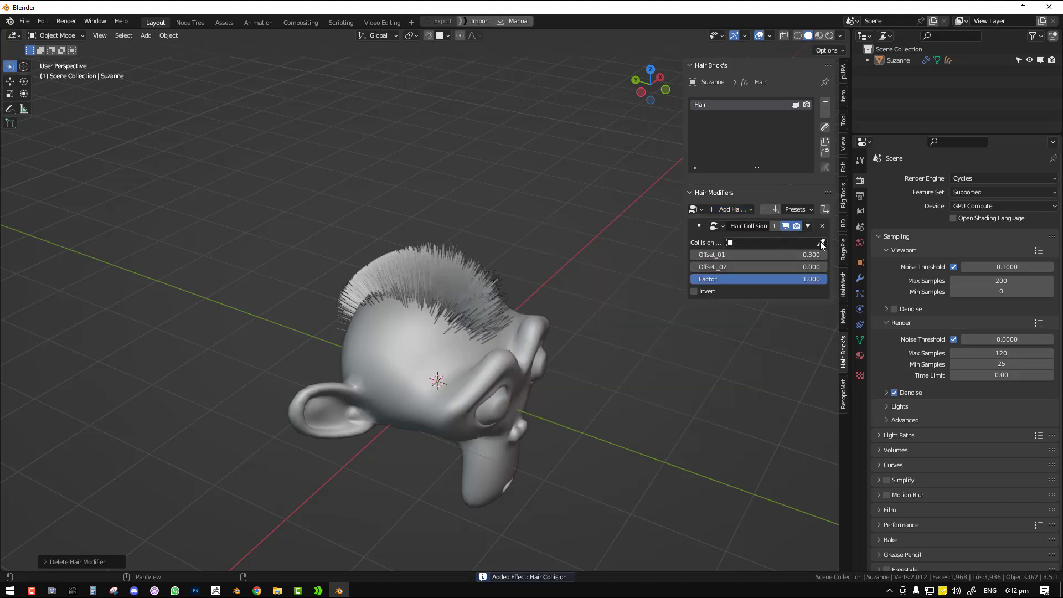
pyautogui.click(825, 127)
pyautogui.moveTo(507, 344); pyautogui.dragTo(502, 326, button='middle')
pyautogui.scroll(3, 503, 327)
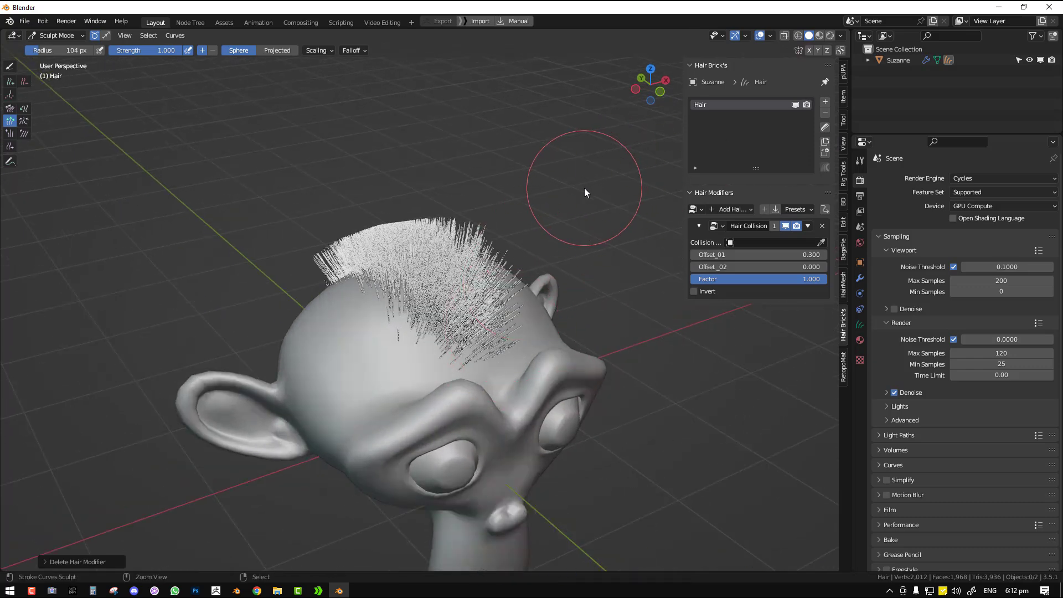
# Save the scene over untitled.blend on the Desktop
pyautogui.hotkey('ctrl', 's')
pyautogui.click(523, 226)
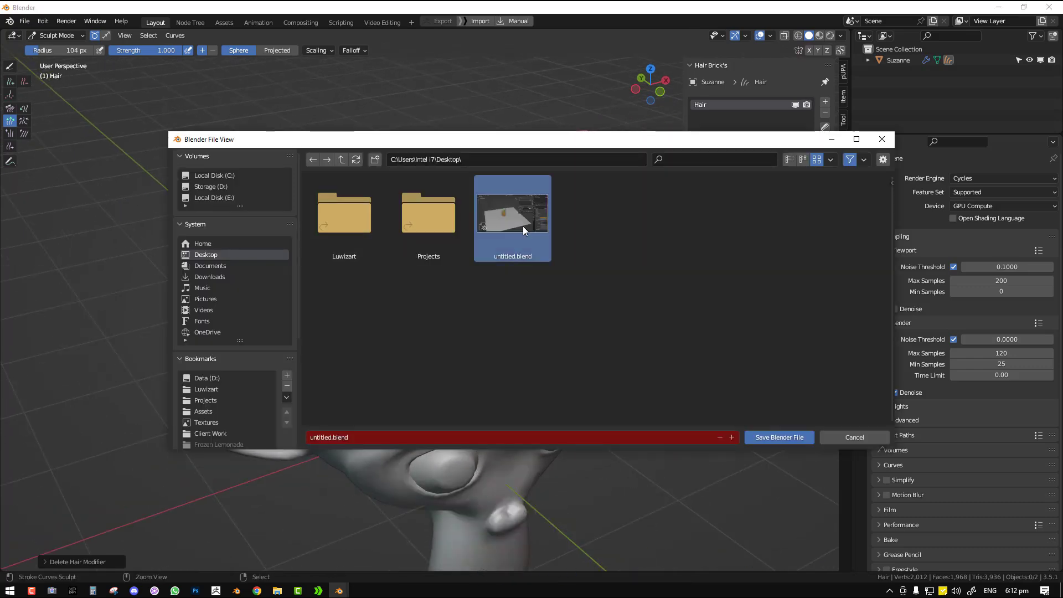
pyautogui.doubleClick(523, 226)
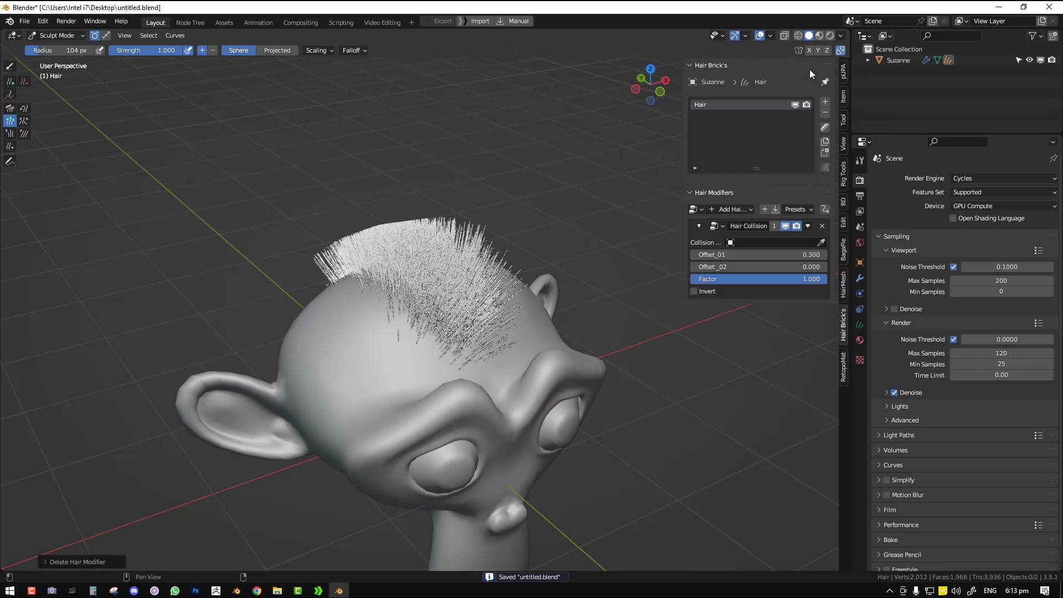
# Switch to the Comb brush and set its radius to 151 px
pyautogui.moveTo(520, 226); pyautogui.dragTo(465, 255, button='middle')
pyautogui.hotkey('shift', 'space')
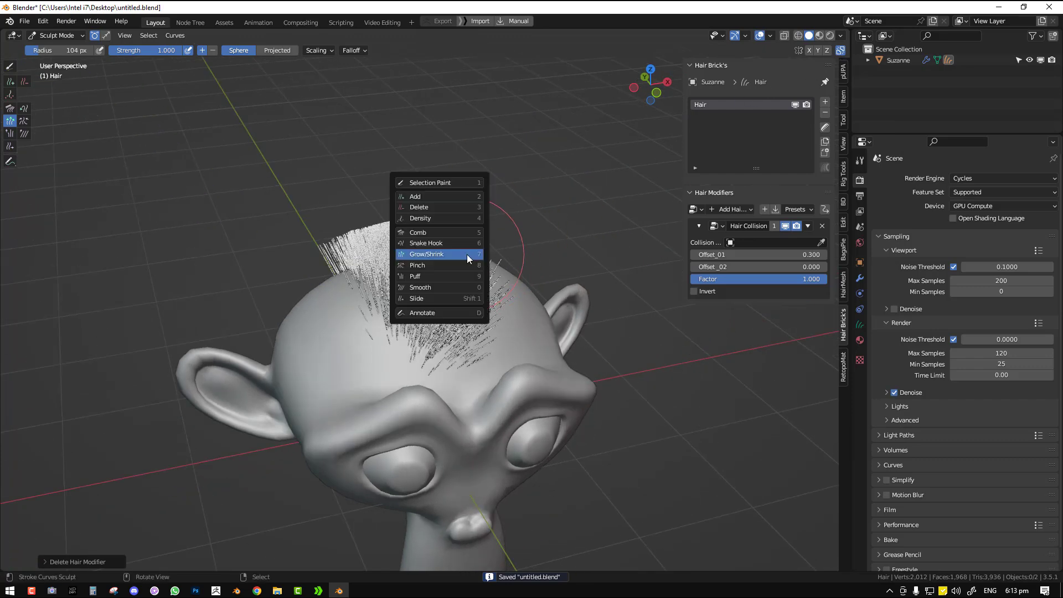
pyautogui.click(434, 233)
pyautogui.moveTo(474, 341); pyautogui.dragTo(475, 336, button='middle')
pyautogui.press('f')
pyautogui.click(477, 335)
# Try combing the front hair sideways without a collision object and undo the strokes
pyautogui.moveTo(338, 312); pyautogui.dragTo(501, 327)
pyautogui.moveTo(413, 320); pyautogui.dragTo(369, 295, button='middle')
pyautogui.moveTo(355, 291); pyautogui.dragTo(457, 324)
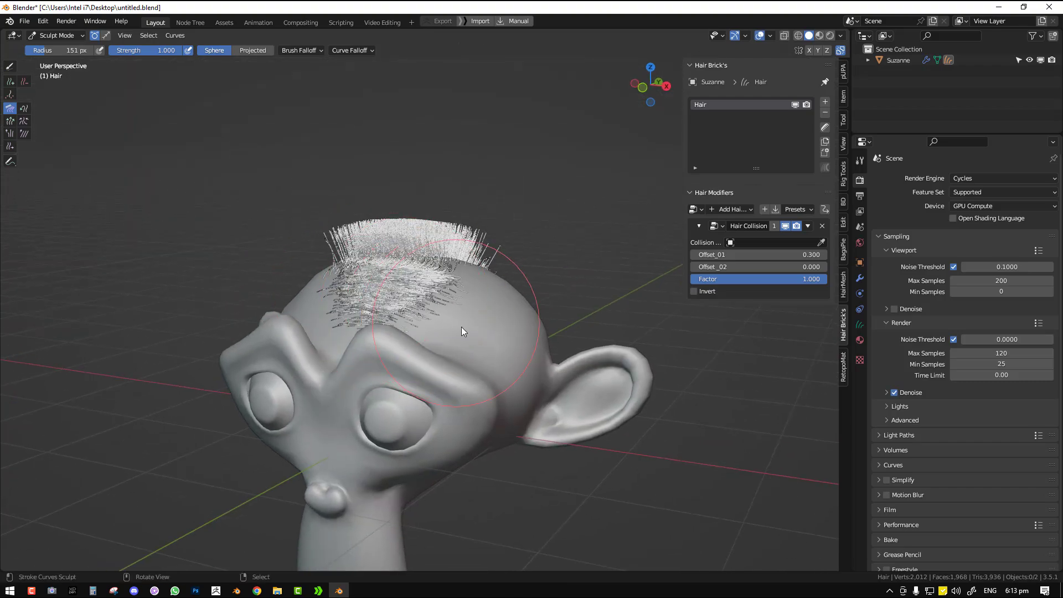
pyautogui.moveTo(460, 320); pyautogui.dragTo(445, 326, button='middle')
pyautogui.moveTo(445, 326); pyautogui.dragTo(517, 338)
pyautogui.moveTo(517, 338)
pyautogui.mouseDown(button='middle')
pyautogui.moveTo(407, 311)
pyautogui.moveTo(458, 324)
pyautogui.mouseUp(button='middle')
pyautogui.hotkey('ctrl', 'z')
pyautogui.hotkey('ctrl', 'z')
pyautogui.hotkey('ctrl', 'z')
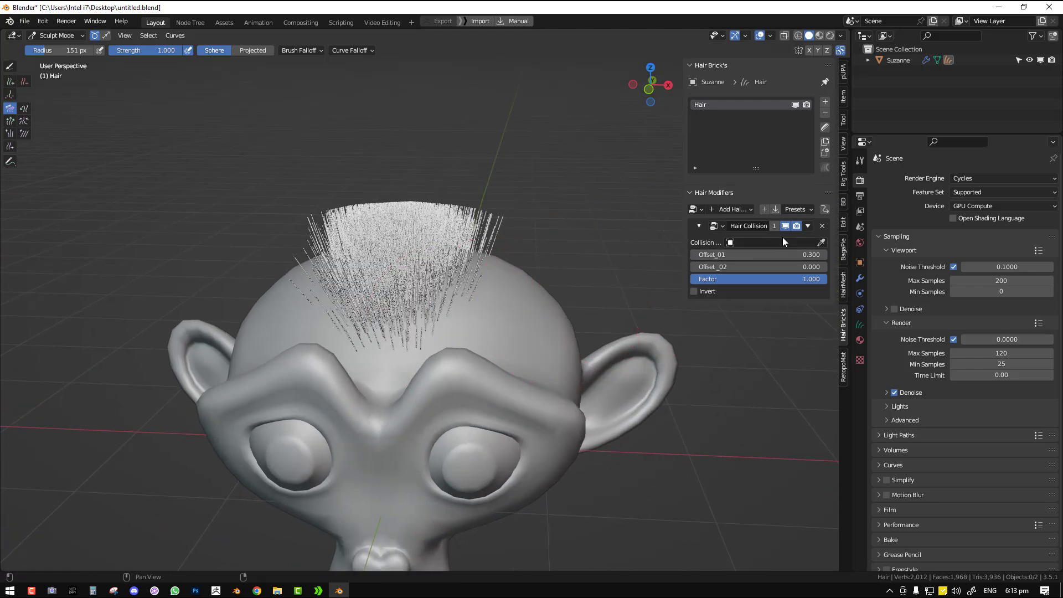
# Assign Suzanne as the collision object and comb the front hair across the head, enlarging the brush to 214 px
pyautogui.click(558, 310)
pyautogui.moveTo(479, 273); pyautogui.dragTo(352, 314)
pyautogui.moveTo(352, 314)
pyautogui.mouseDown(button='middle')
pyautogui.moveTo(415, 306)
pyautogui.moveTo(471, 277)
pyautogui.mouseUp(button='middle')
pyautogui.press('f')
pyautogui.click(444, 312)
pyautogui.moveTo(474, 260); pyautogui.dragTo(329, 310)
pyautogui.moveTo(479, 257)
pyautogui.mouseDown(button='middle')
pyautogui.moveTo(440, 270)
pyautogui.moveTo(458, 263)
pyautogui.moveTo(361, 250)
pyautogui.moveTo(404, 254)
pyautogui.mouseUp(button='middle')
# Try an Offset_01 of 4.480 on the Hair Collision modifier and undo the recent changes
pyautogui.moveTo(729, 255); pyautogui.dragTo(824, 255)
pyautogui.moveTo(548, 254); pyautogui.dragTo(398, 254, button='middle')
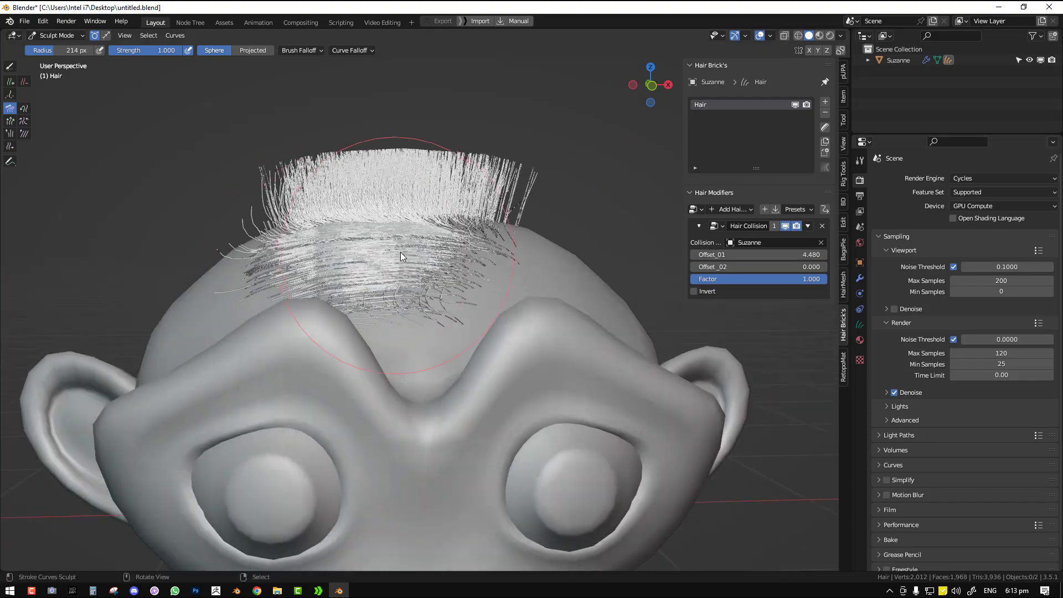
pyautogui.moveTo(261, 278)
pyautogui.mouseDown(button='middle')
pyautogui.moveTo(391, 223)
pyautogui.moveTo(460, 235)
pyautogui.moveTo(459, 223)
pyautogui.moveTo(375, 253)
pyautogui.mouseUp(button='middle')
pyautogui.hotkey('ctrl', 'z')
pyautogui.hotkey('ctrl', 'z')
pyautogui.hotkey('ctrl', 'z')
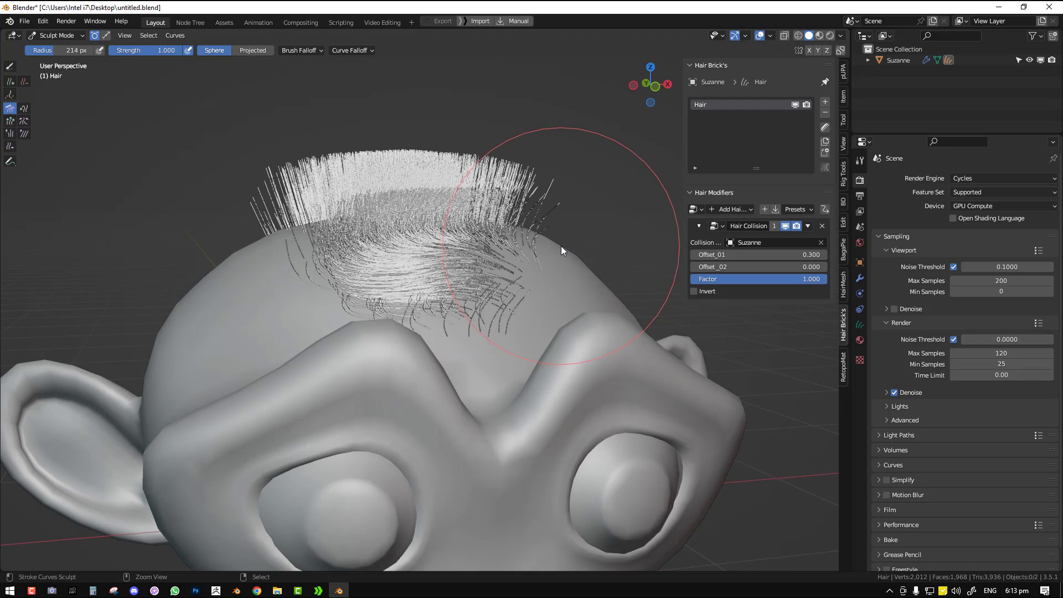
# Replace the Hair Collision modifier with Hair Dirts and return to Object Mode
pyautogui.click(822, 226)
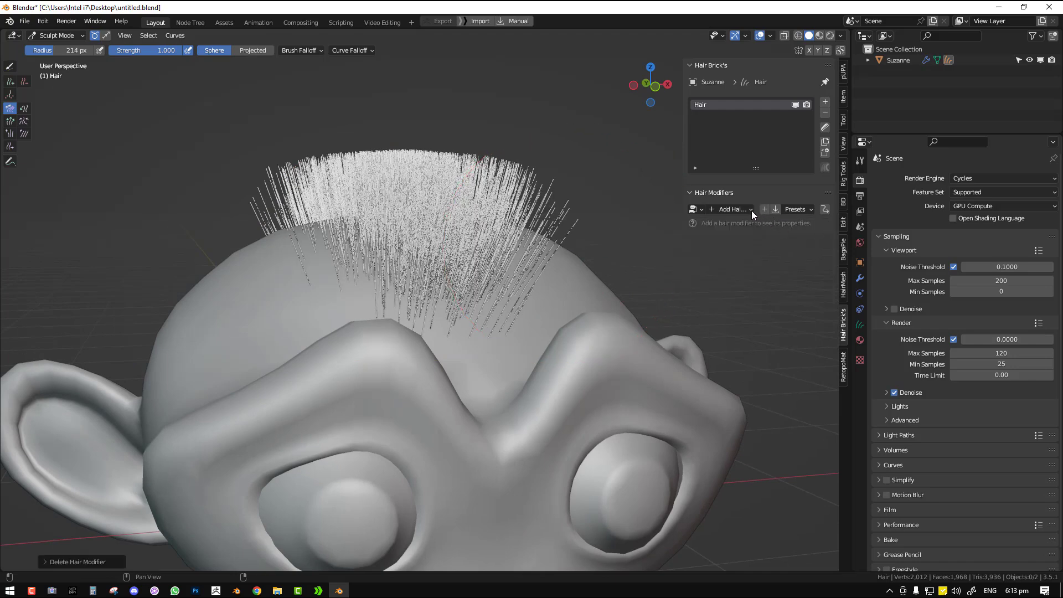
pyautogui.click(739, 209)
pyautogui.click(499, 313)
pyautogui.moveTo(499, 313); pyautogui.dragTo(474, 284, button='middle')
pyautogui.hotkey('ctrl', 'Tab')
pyautogui.click(400, 281)
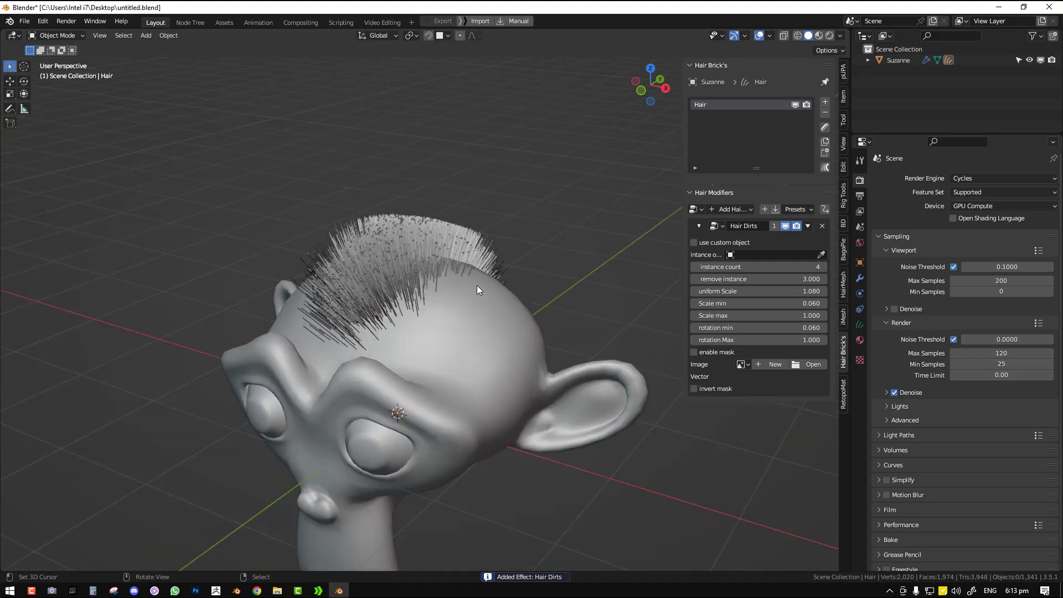
# Add a mesh plane to the scene from the front view
pyautogui.press('KP_1')
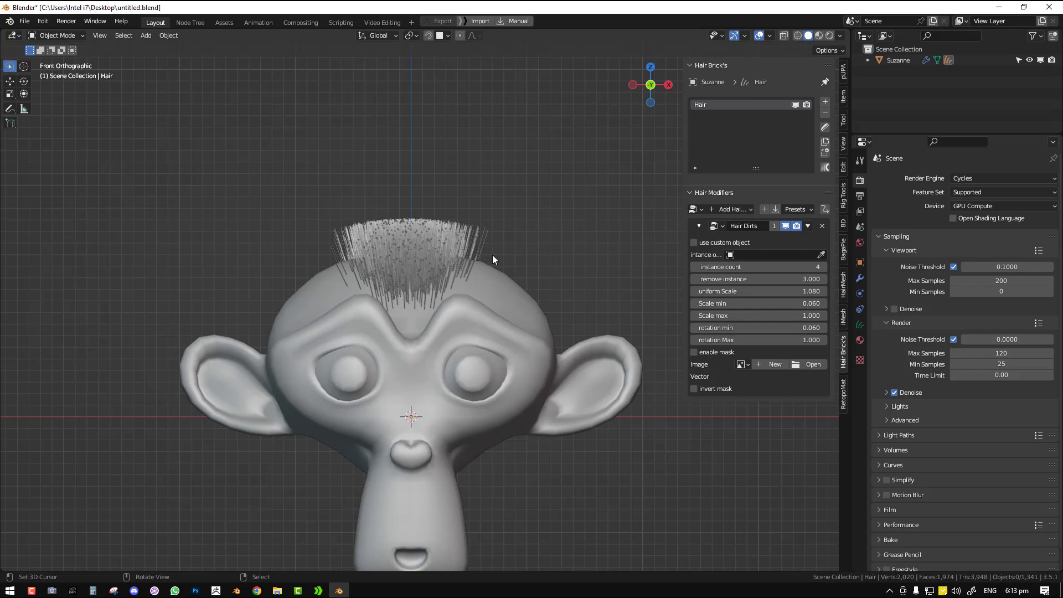
pyautogui.keyDown('shift'); pyautogui.moveTo(471, 259); pyautogui.dragTo(495, 238, button='middle'); pyautogui.keyUp('shift')
pyautogui.hotkey('shift', 'a')
pyautogui.moveTo(273, 222)
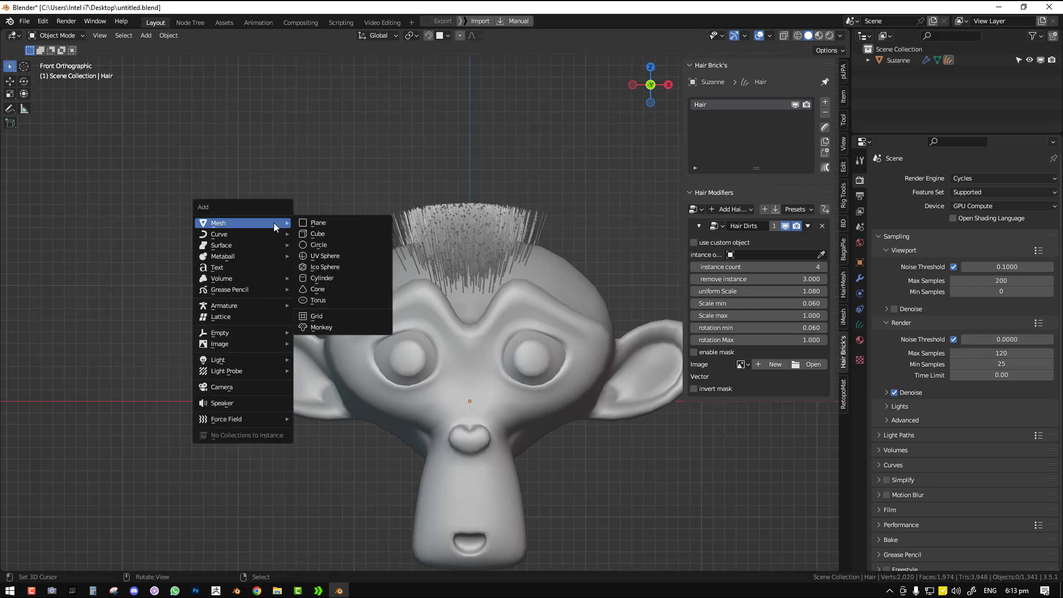
pyautogui.click(332, 218)
# Shift the new plane's geometry away from its origin in Edit Mode and return to Object Mode
pyautogui.press('Tab')
pyautogui.moveTo(291, 238); pyautogui.dragTo(319, 262, button='middle')
pyautogui.moveTo(390, 301); pyautogui.dragTo(104, 222)
pyautogui.moveTo(164, 257); pyautogui.dragTo(212, 299)
pyautogui.moveTo(353, 214); pyautogui.dragTo(165, 244, button='right')
pyautogui.press('Tab')
# Enable use custom object on the Hair Dirts modifier and pick the plane as the instance object
pyautogui.moveTo(208, 268); pyautogui.dragTo(187, 269, button='middle')
pyautogui.moveTo(573, 270); pyautogui.dragTo(545, 241, button='middle')
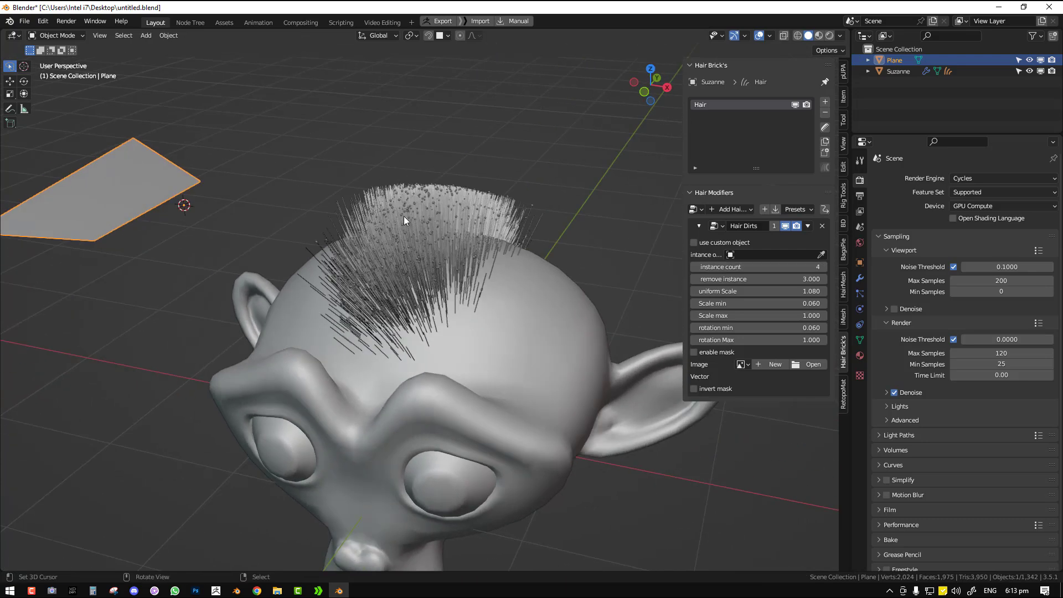
pyautogui.moveTo(398, 222); pyautogui.dragTo(402, 211, button='middle')
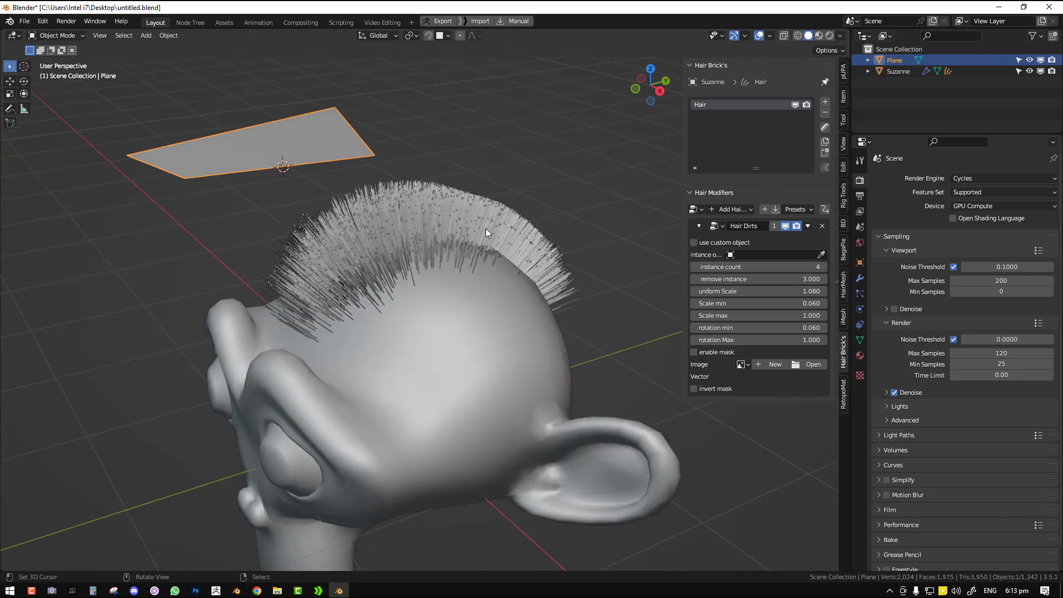
pyautogui.click(721, 243)
pyautogui.click(821, 254)
pyautogui.click(278, 139)
pyautogui.moveTo(327, 187); pyautogui.dragTo(358, 182, button='middle')
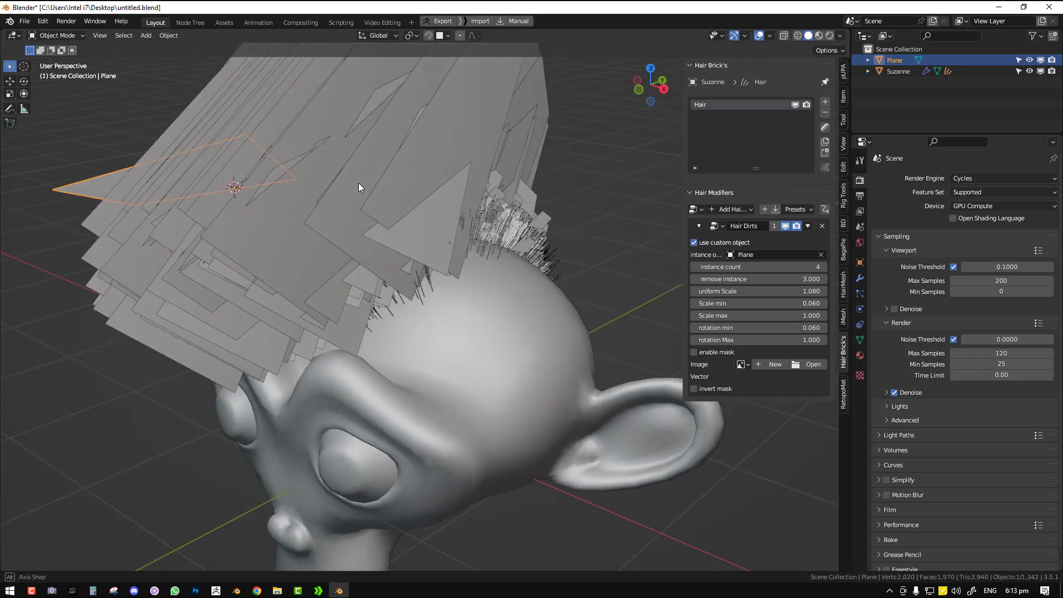
# Set the Hair Dirts uniform scale to 0.050 and move the plane's origin to its geometry
pyautogui.moveTo(740, 293); pyautogui.dragTo(692, 293)
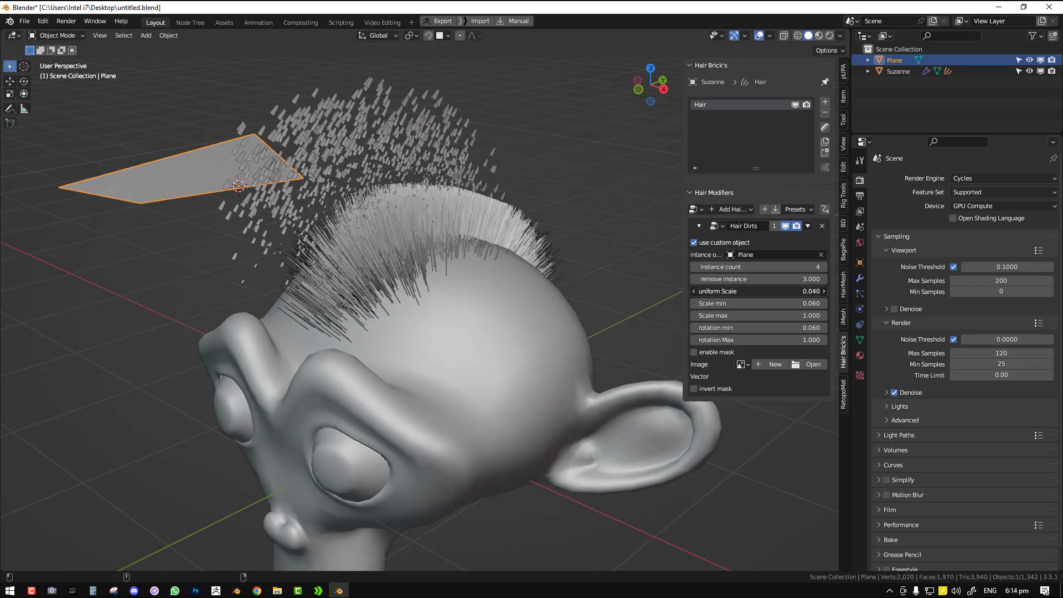
pyautogui.moveTo(354, 222); pyautogui.dragTo(434, 256, button='middle')
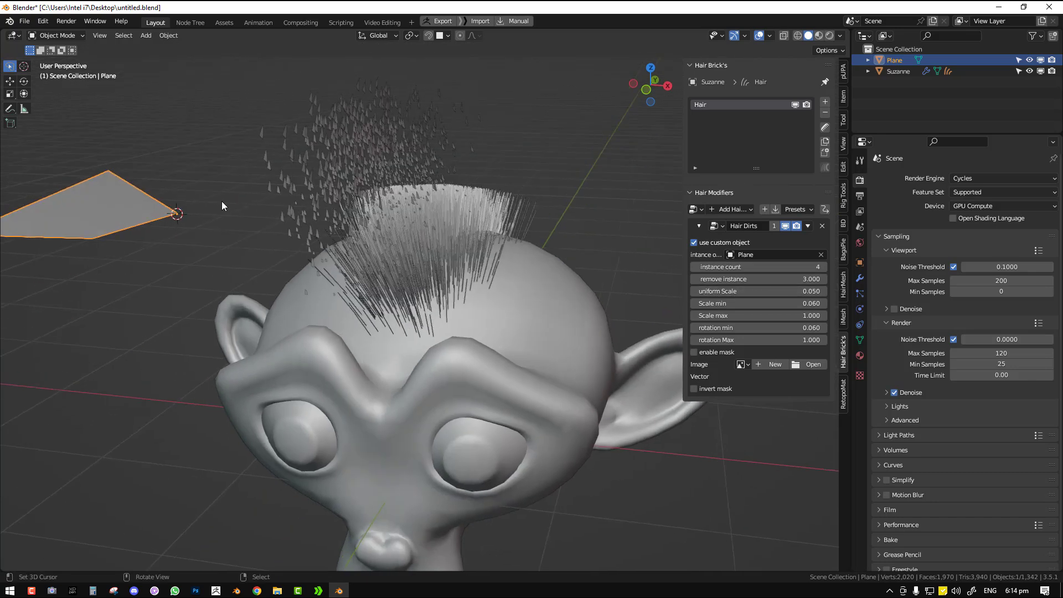
pyautogui.rightClick(332, 163)
pyautogui.click(334, 162)
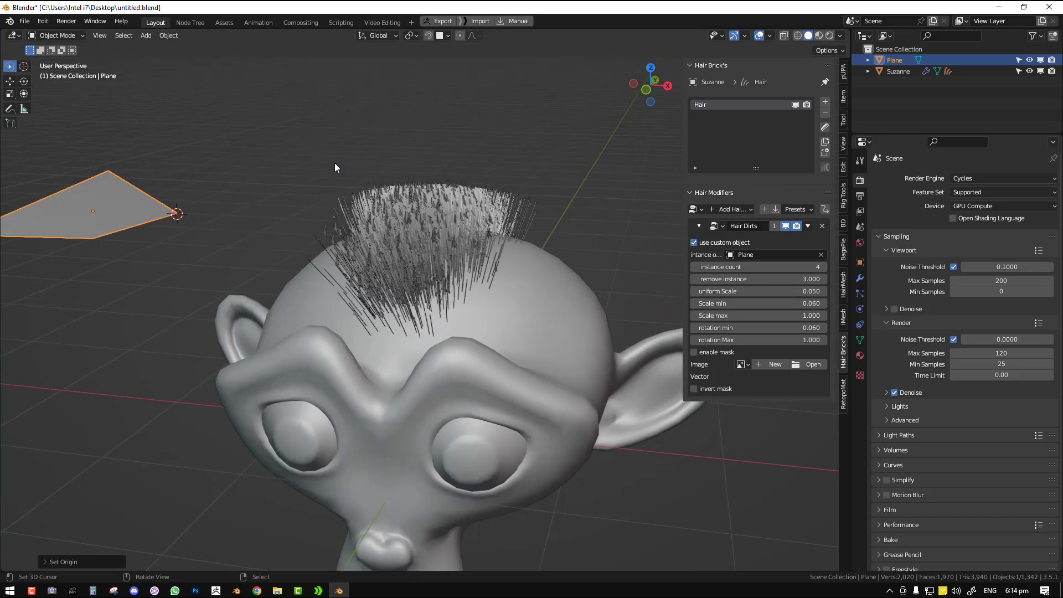
# Set Hair Dirts rotation min to 5.200, rotation max to 1.990, scale min to -0.300 and scale max to 0.350
pyautogui.moveTo(124, 223); pyautogui.dragTo(337, 208, button='middle')
pyautogui.scroll(2, 424, 222)
pyautogui.keyDown('shift'); pyautogui.moveTo(424, 221); pyautogui.dragTo(396, 267, button='middle'); pyautogui.keyUp('shift')
pyautogui.moveTo(776, 326); pyautogui.dragTo(811, 340)
pyautogui.moveTo(432, 310); pyautogui.dragTo(554, 318, button='middle')
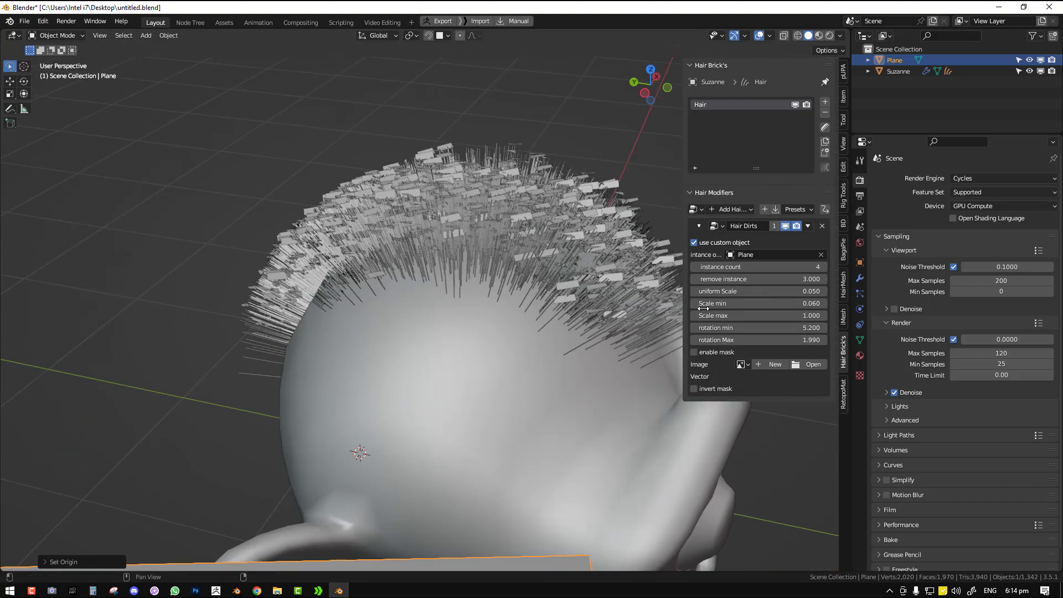
pyautogui.moveTo(740, 304); pyautogui.dragTo(686, 311)
pyautogui.moveTo(474, 306); pyautogui.dragTo(448, 286, button='middle')
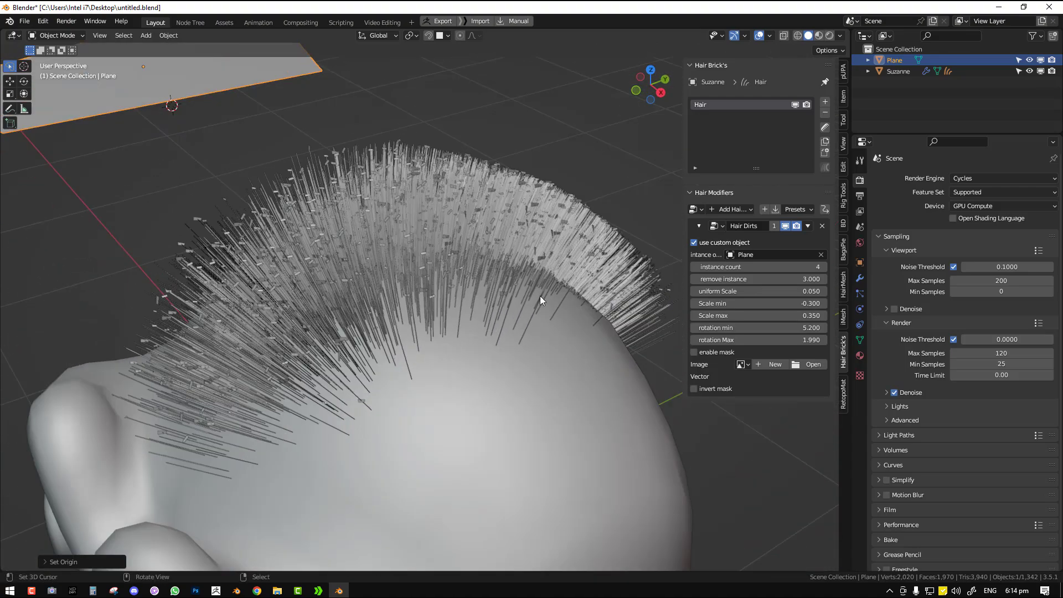
# Set the Hair Dirts remove instance value to 17.900 and its uniform scale to 0.260
pyautogui.moveTo(789, 269); pyautogui.dragTo(847, 279)
pyautogui.moveTo(389, 285); pyautogui.dragTo(596, 271, button='middle')
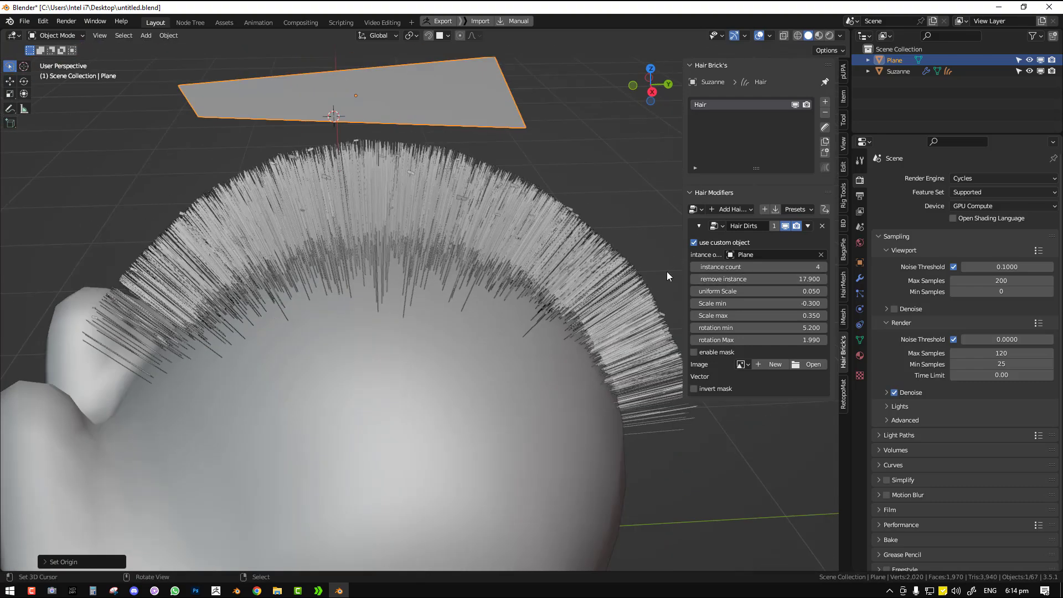
pyautogui.moveTo(759, 291); pyautogui.dragTo(792, 291)
pyautogui.moveTo(499, 295); pyautogui.dragTo(425, 231, button='middle')
pyautogui.moveTo(492, 237); pyautogui.dragTo(609, 288, button='middle')
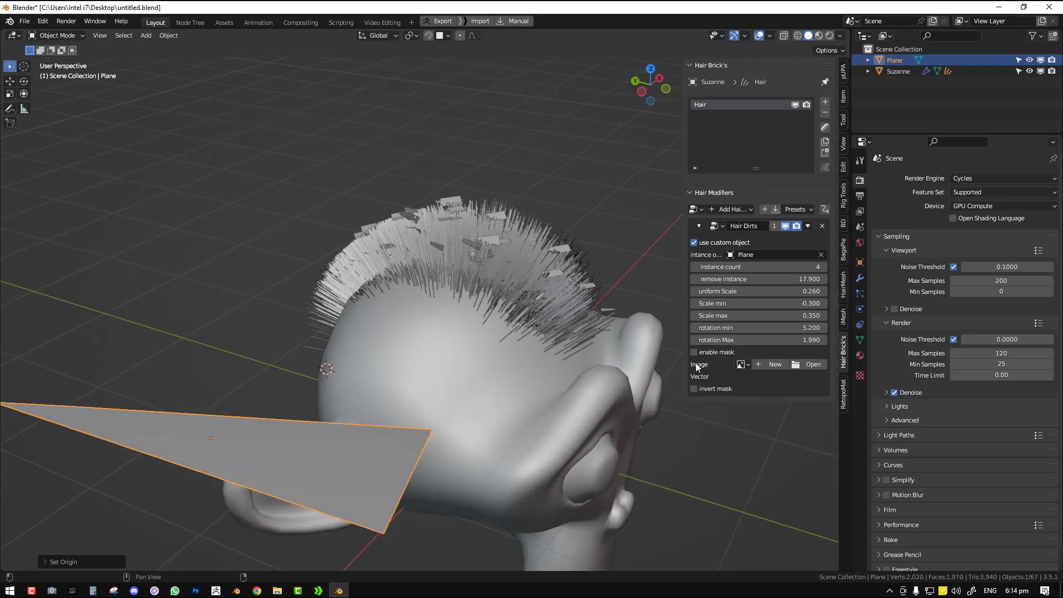
# Replace the Hair Dirts modifier with Hair Radius
pyautogui.click(822, 225)
pyautogui.click(731, 209)
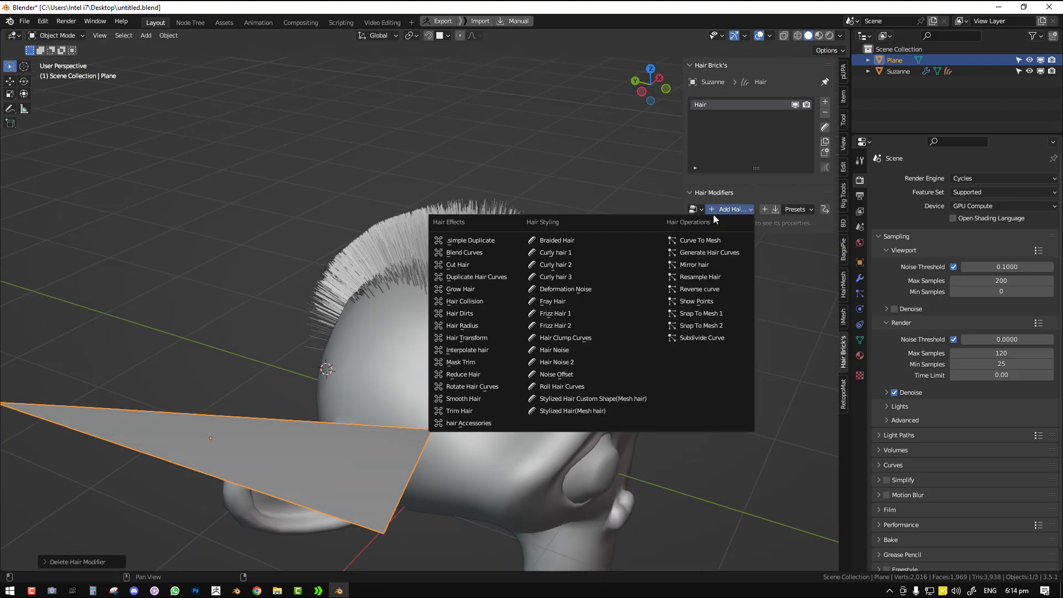
pyautogui.click(497, 325)
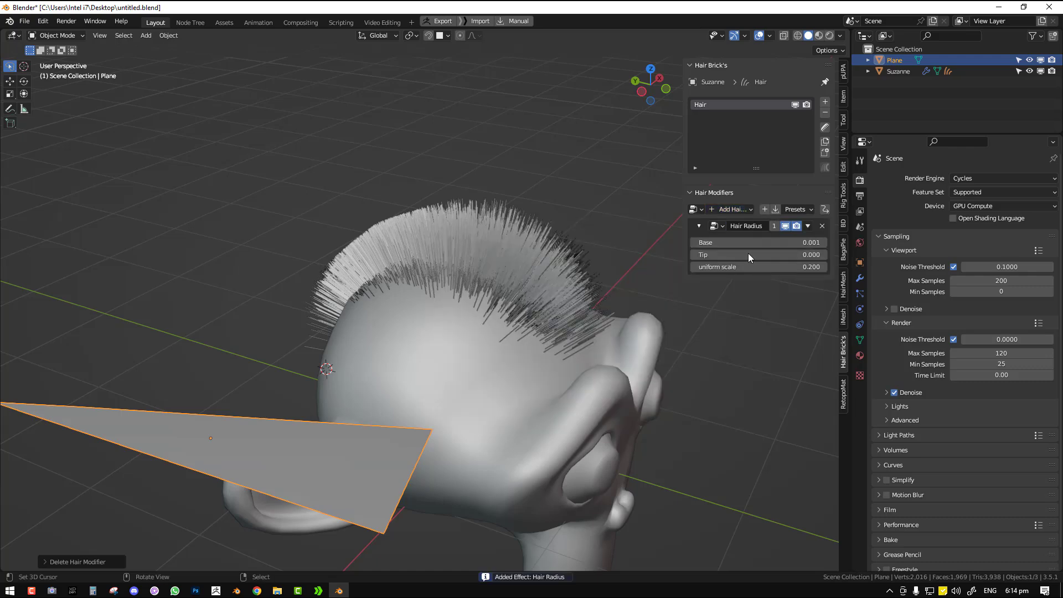
# Delete the plane and make the Hair curves the active object, leaving nothing selected
pyautogui.press('x')
pyautogui.click(231, 423)
pyautogui.moveTo(231, 424); pyautogui.dragTo(536, 233, button='middle')
pyautogui.click(457, 221)
pyautogui.press('q')
pyautogui.click(588, 178)
pyautogui.moveTo(585, 181); pyautogui.dragTo(557, 178, button='middle')
pyautogui.scroll(2, 559, 188)
pyautogui.click(609, 177)
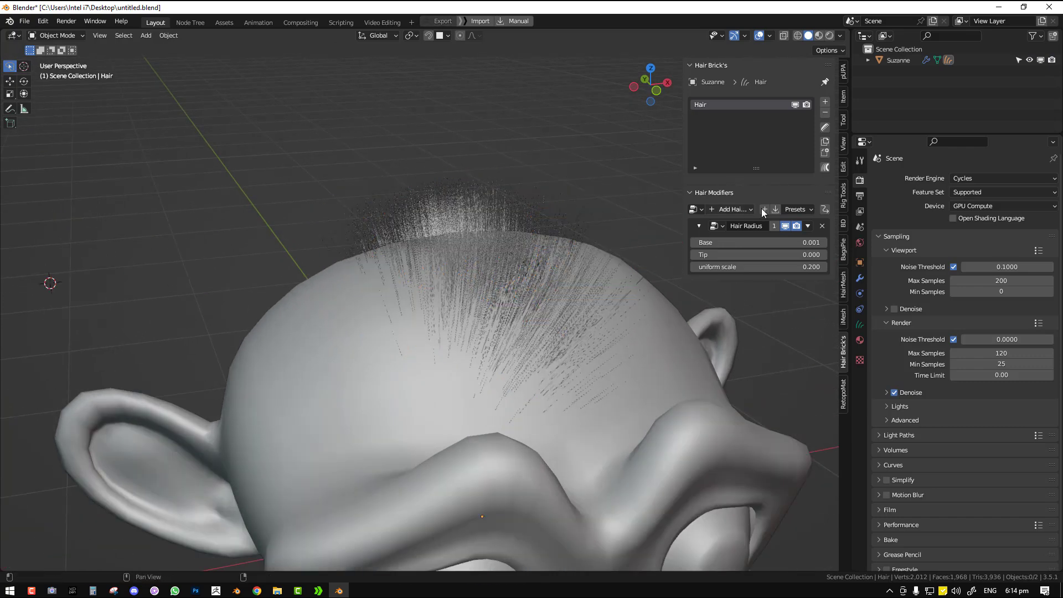
# Compare the hair with Hair Radius hidden and shown, and adjust the modifier's uniform scale and base radius
pyautogui.click(786, 225)
pyautogui.click(786, 225)
pyautogui.moveTo(759, 267); pyautogui.dragTo(821, 266)
pyautogui.keyDown('alt'); pyautogui.moveTo(581, 271); pyautogui.dragTo(687, 265); pyautogui.keyUp('alt')
pyautogui.keyDown('alt'); pyautogui.moveTo(590, 248); pyautogui.dragTo(508, 248); pyautogui.keyUp('alt')
pyautogui.moveTo(754, 242)
pyautogui.mouseDown()
pyautogui.moveTo(740, 242)
pyautogui.moveTo(786, 255)
pyautogui.moveTo(753, 255)
pyautogui.mouseUp()
# Replace the Hair Radius modifier with Hair Transform
pyautogui.click(821, 225)
pyautogui.click(728, 209)
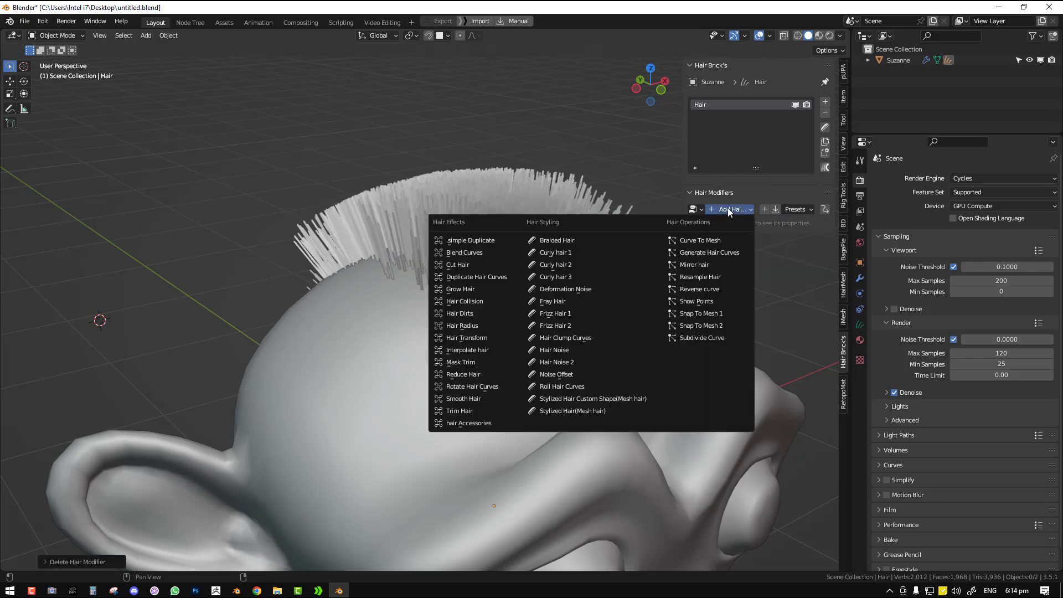
pyautogui.click(490, 339)
# Pick Suzanne as the Hair Transform root object and set X translation to -2.860 and X rotation to -0.700
pyautogui.click(822, 242)
pyautogui.click(388, 326)
pyautogui.moveTo(758, 266)
pyautogui.mouseDown()
pyautogui.moveTo(797, 266)
pyautogui.moveTo(753, 266)
pyautogui.mouseUp()
pyautogui.moveTo(758, 311); pyautogui.dragTo(736, 310)
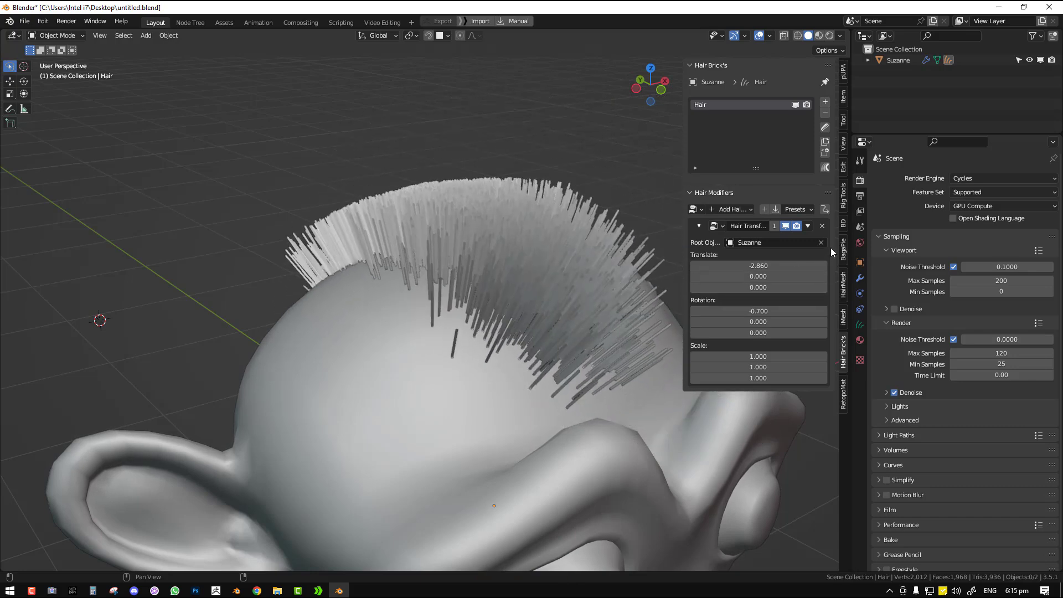
# Replace the Hair Transform modifier with Interpolate hair and turn off its viewport display
pyautogui.click(821, 226)
pyautogui.click(731, 209)
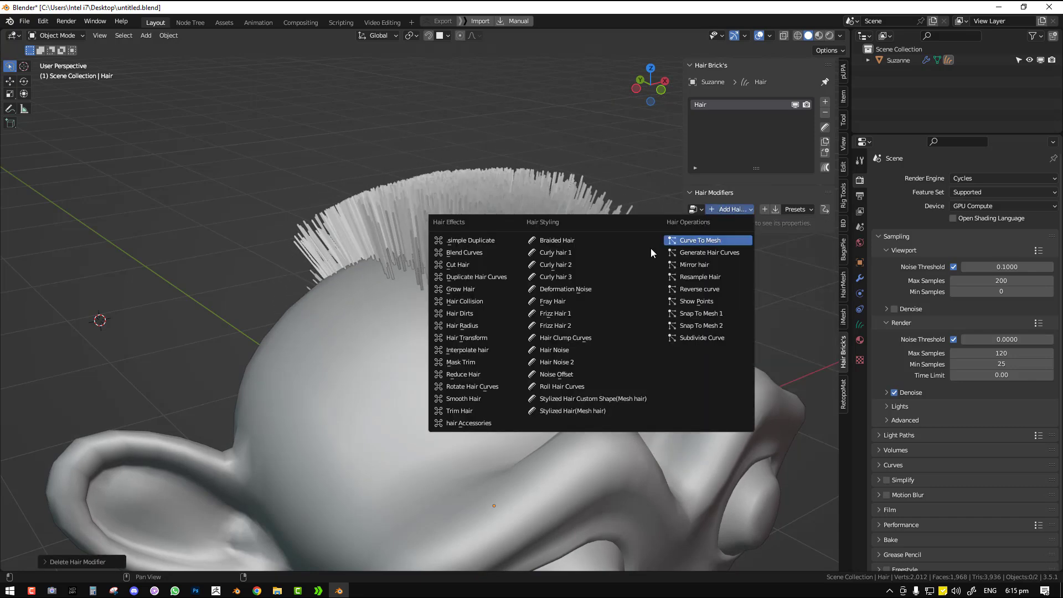
pyautogui.click(491, 350)
pyautogui.moveTo(493, 347); pyautogui.dragTo(682, 277, button='middle')
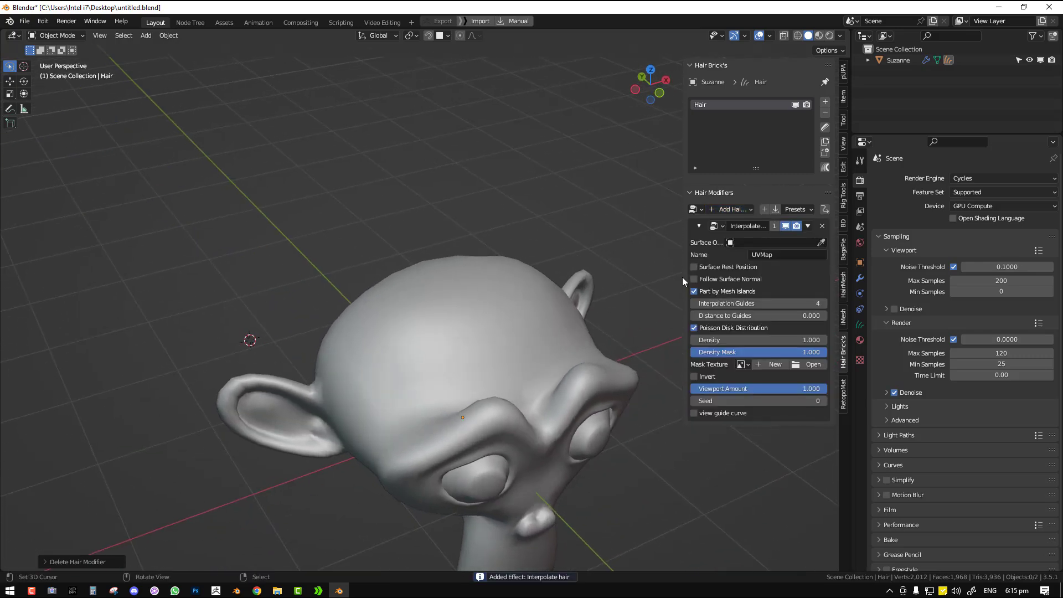
pyautogui.moveTo(499, 334); pyautogui.dragTo(548, 313, button='middle')
pyautogui.click(786, 226)
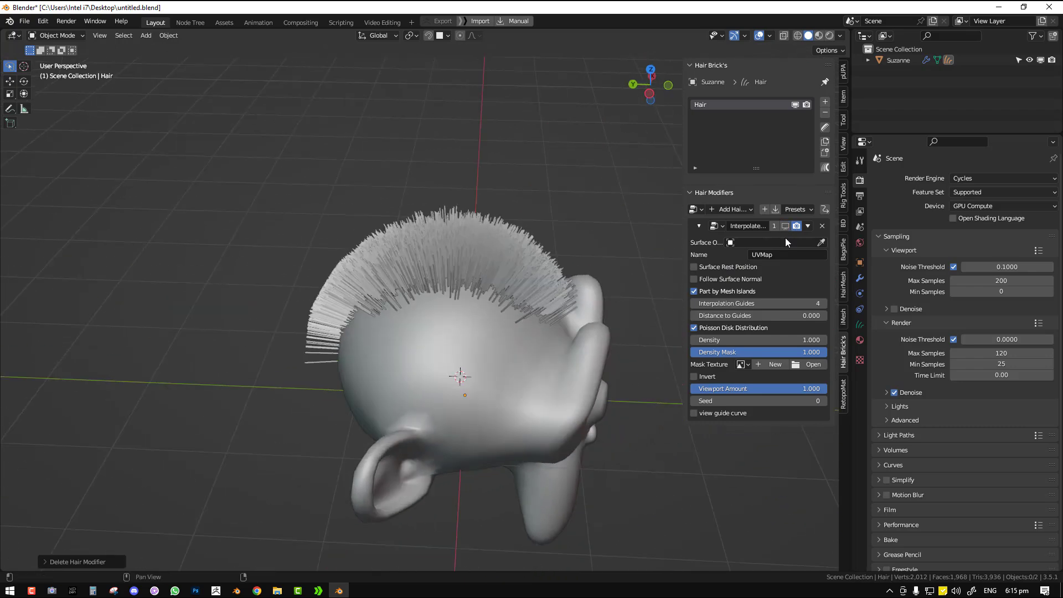
# Pick Suzanne as the Interpolate hair surface object and check the mesh's UV map name in its data properties
pyautogui.click(819, 242)
pyautogui.click(417, 331)
pyautogui.moveTo(417, 331); pyautogui.dragTo(581, 321, button='middle')
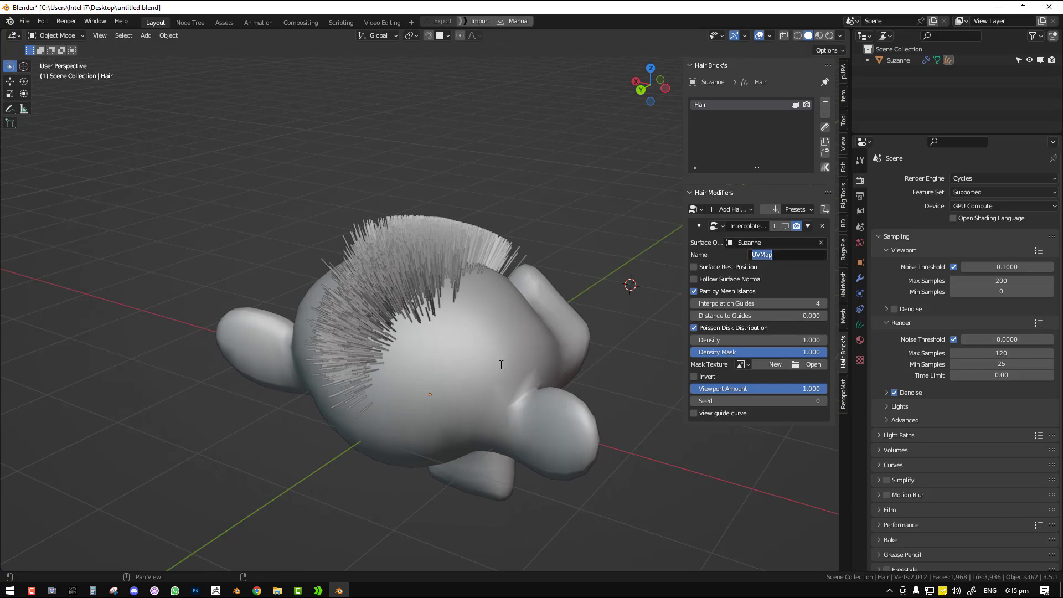
pyautogui.click(476, 370)
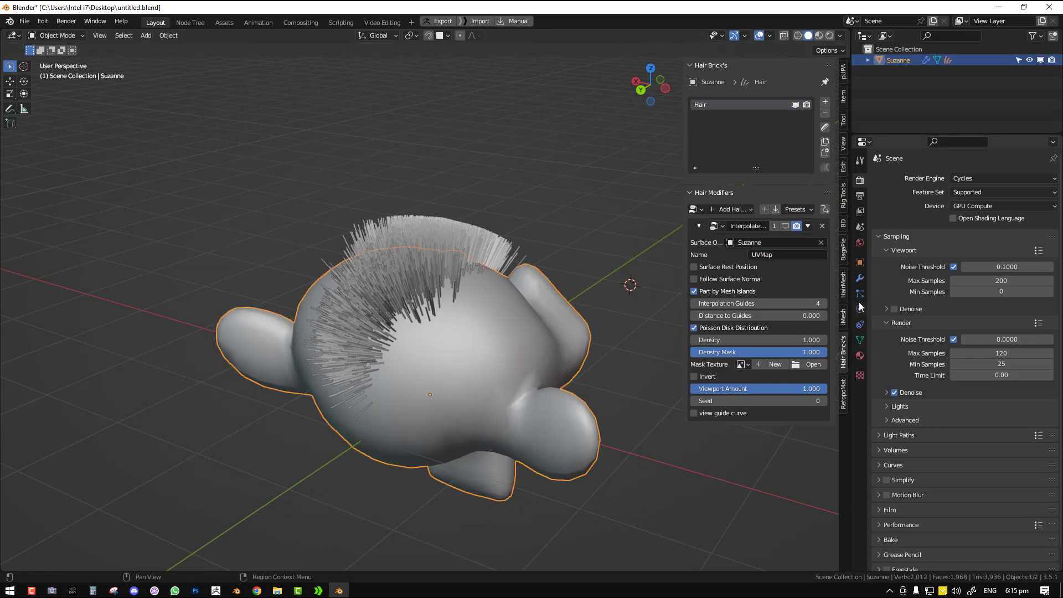
pyautogui.click(860, 340)
pyautogui.click(897, 346)
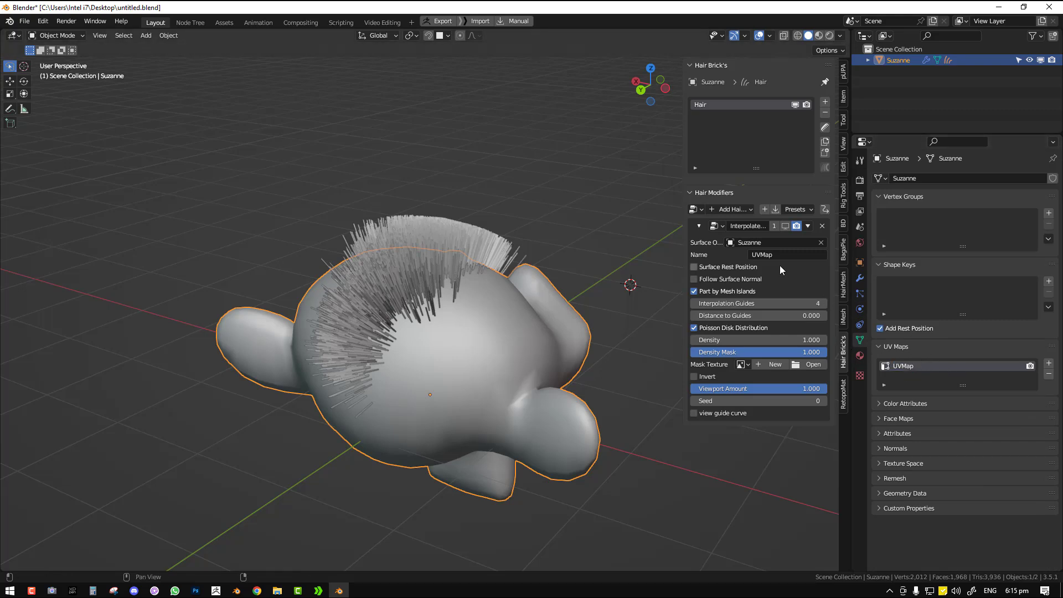
# Create a white 1024 x 1024 px mask texture for Interpolate hair and enable Invert
pyautogui.moveTo(580, 334); pyautogui.dragTo(707, 307, button='middle')
pyautogui.click(773, 365)
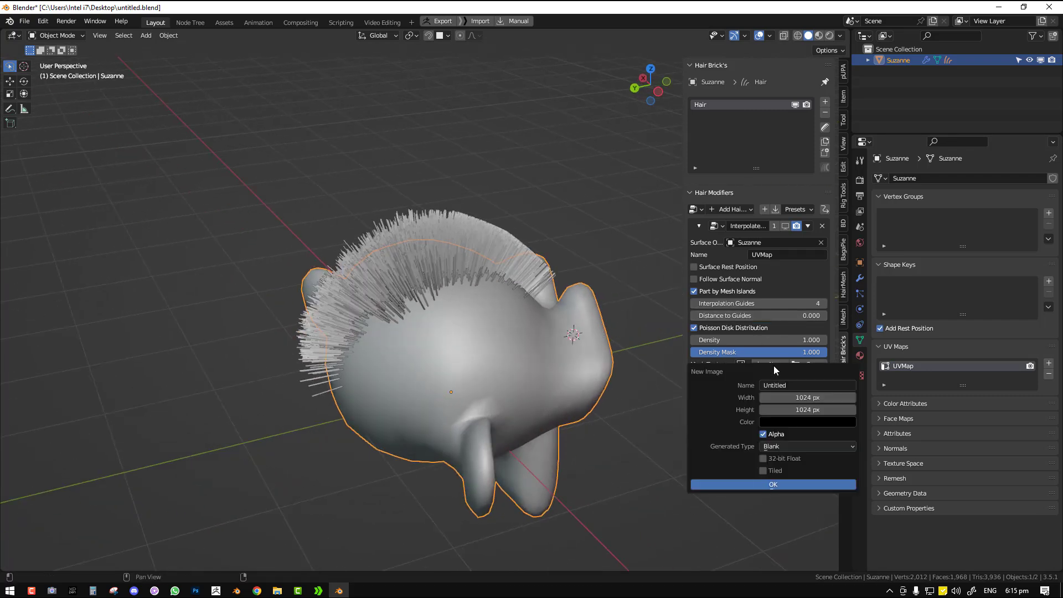
pyautogui.click(802, 422)
pyautogui.moveTo(855, 339); pyautogui.dragTo(855, 262)
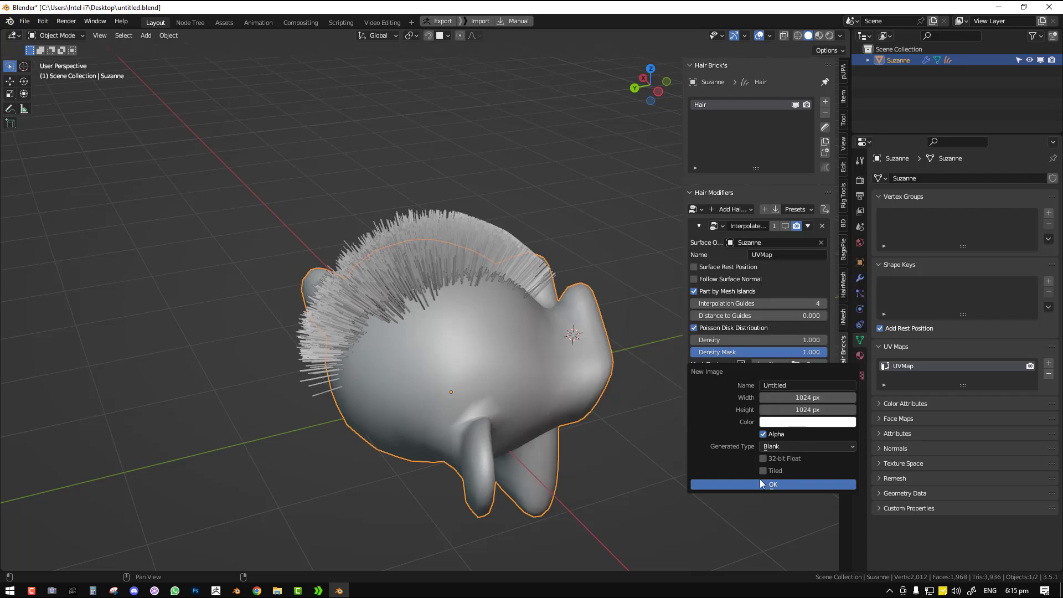
pyautogui.click(761, 484)
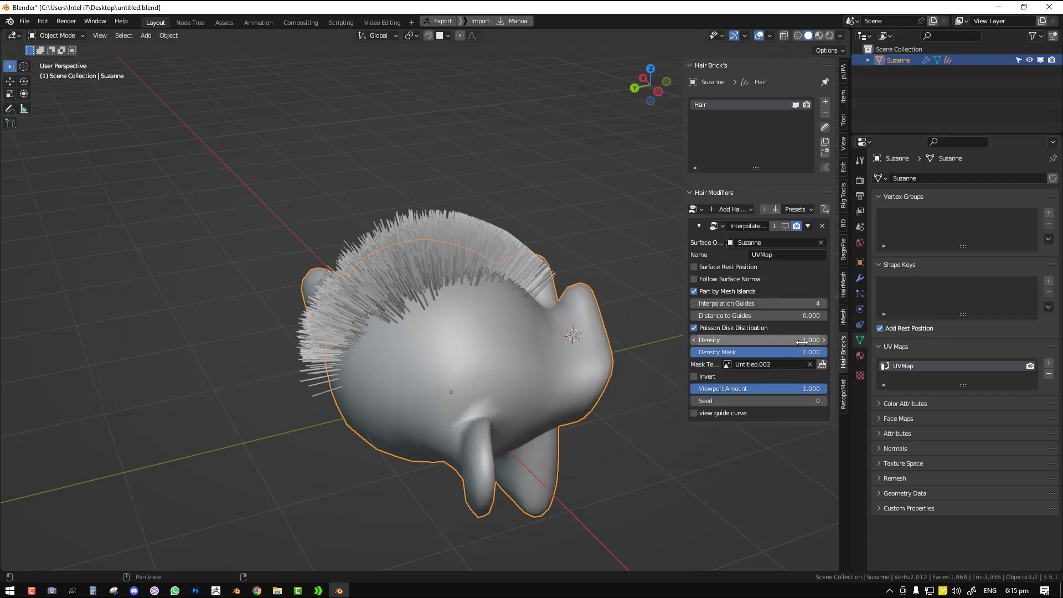
pyautogui.moveTo(591, 365); pyautogui.dragTo(753, 361, button='middle')
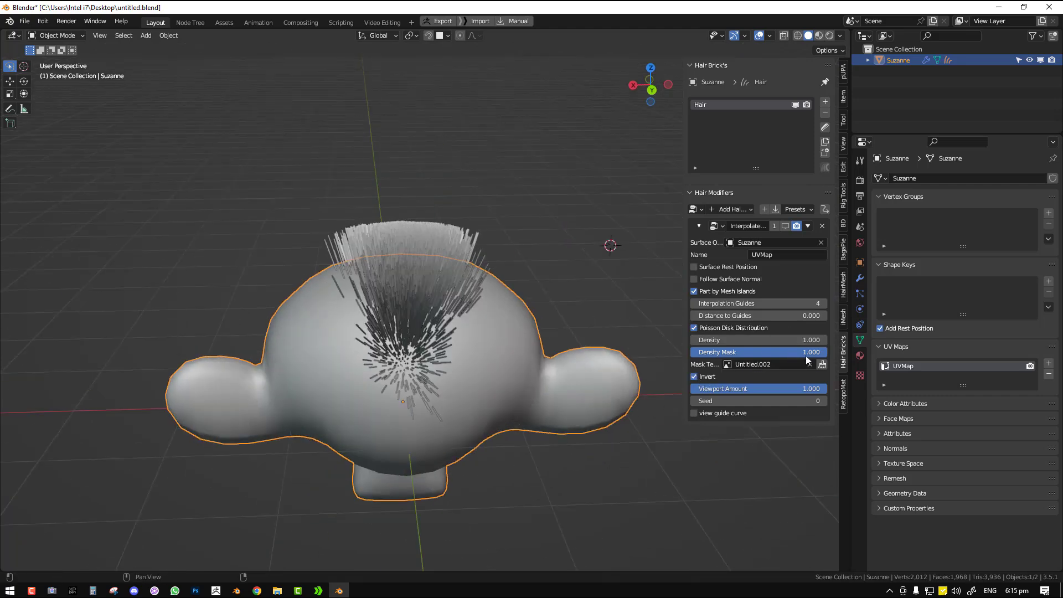
# Start texture painting Suzanne's mask image and change the brush colour to black
pyautogui.click(822, 364)
pyautogui.moveTo(443, 343); pyautogui.dragTo(476, 277, button='middle')
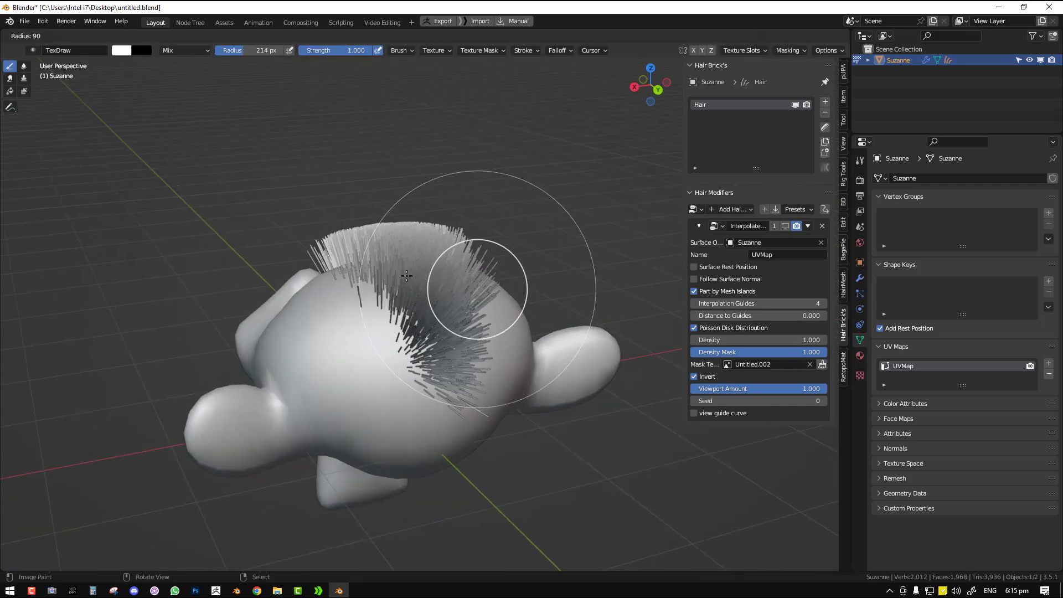
pyautogui.rightClick(495, 187)
pyautogui.moveTo(494, 155); pyautogui.dragTo(493, 173)
# Paint black on the mask under the hair at the back of the head with a brush radius of about 79 px
pyautogui.moveTo(442, 387); pyautogui.dragTo(403, 344, button='middle')
pyautogui.press('f')
pyautogui.click(409, 345)
pyautogui.moveTo(409, 308); pyautogui.dragTo(395, 329, button='middle')
pyautogui.press('f')
pyautogui.click(391, 384)
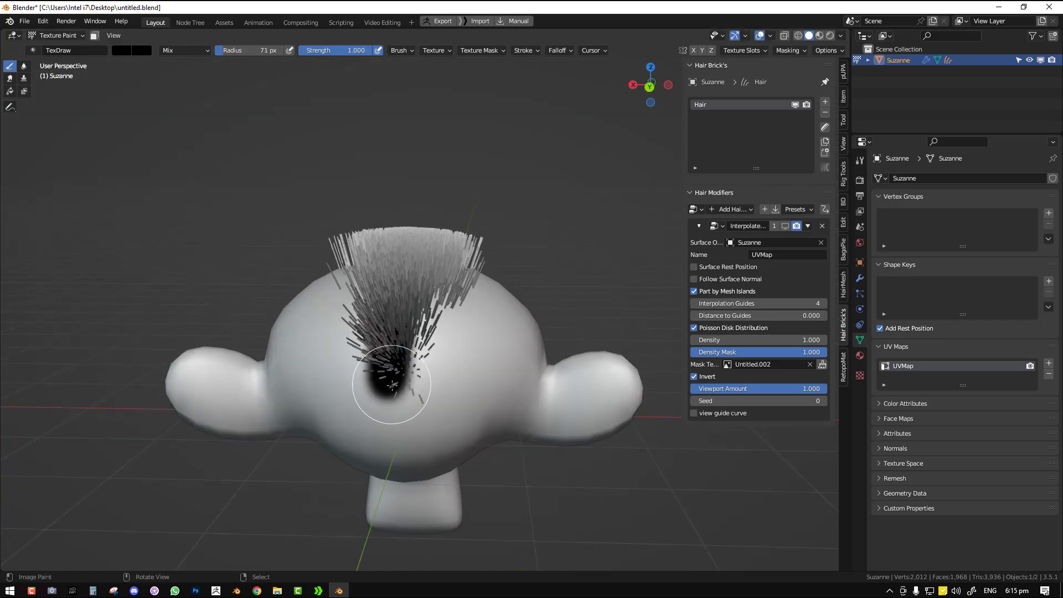
pyautogui.moveTo(418, 288); pyautogui.dragTo(408, 356, button='middle')
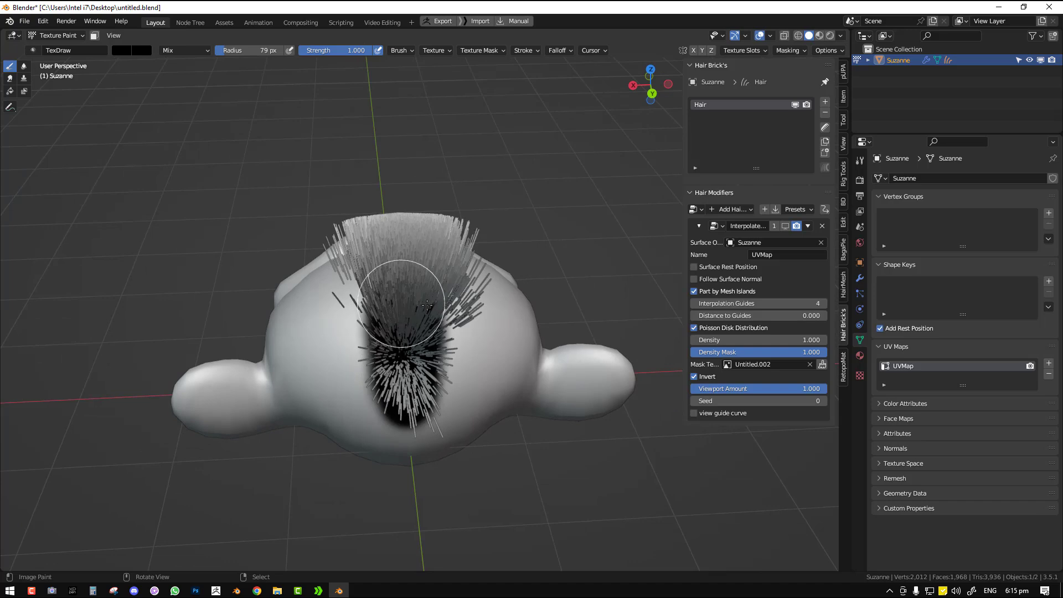
pyautogui.moveTo(450, 320); pyautogui.dragTo(447, 316, button='middle')
# Enlarge the brush radius to 90 px and paint the rest of the hair strip black over the crown
pyautogui.moveTo(434, 277)
pyautogui.mouseDown(button='middle')
pyautogui.moveTo(464, 330)
pyautogui.moveTo(483, 337)
pyautogui.mouseUp(button='middle')
pyautogui.press('f')
pyautogui.click(490, 337)
pyautogui.moveTo(427, 352)
pyautogui.mouseDown()
pyautogui.moveTo(409, 354)
pyautogui.moveTo(386, 284)
pyautogui.mouseUp()
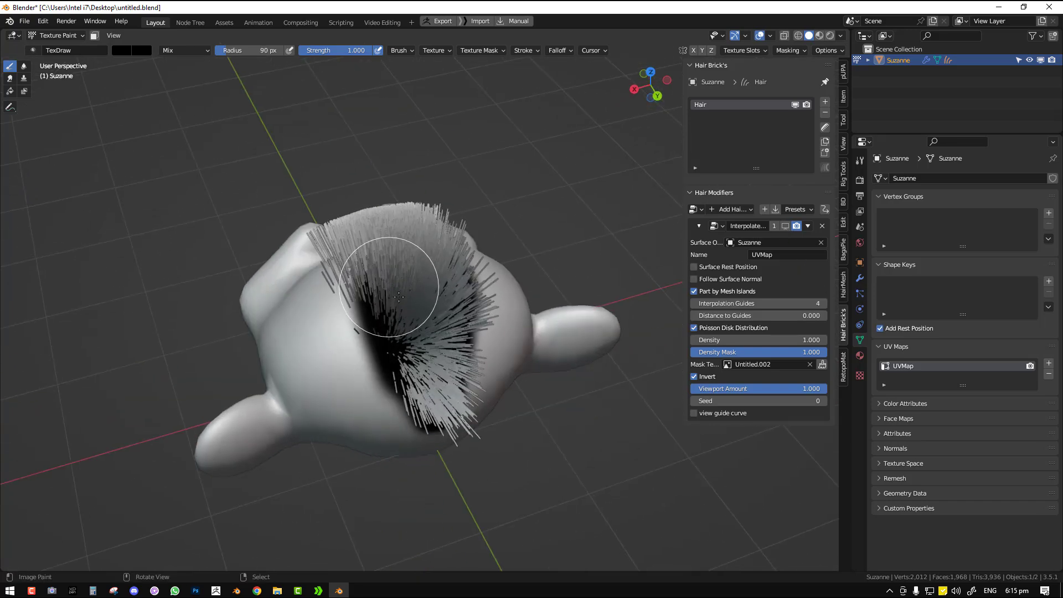
pyautogui.moveTo(387, 283); pyautogui.dragTo(505, 315, button='middle')
pyautogui.moveTo(356, 297)
pyautogui.mouseDown(button='middle')
pyautogui.moveTo(439, 308)
pyautogui.moveTo(449, 356)
pyautogui.mouseUp(button='middle')
pyautogui.moveTo(432, 301)
pyautogui.mouseDown()
pyautogui.moveTo(446, 384)
pyautogui.moveTo(458, 360)
pyautogui.moveTo(439, 369)
pyautogui.moveTo(470, 321)
pyautogui.moveTo(468, 287)
pyautogui.mouseUp()
pyautogui.moveTo(468, 287)
pyautogui.mouseDown(button='middle')
pyautogui.moveTo(460, 310)
pyautogui.moveTo(545, 290)
pyautogui.mouseUp(button='middle')
# Return to Object Mode and show the Interpolate hair modifier in the viewport
pyautogui.hotkey('ctrl', 'Tab')
pyautogui.click(427, 313)
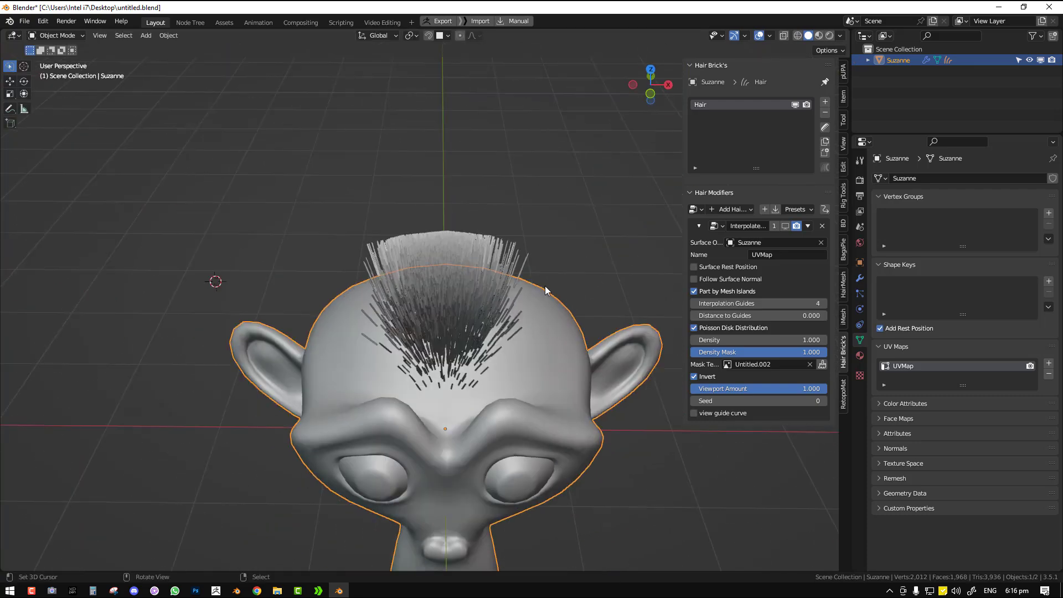
pyautogui.click(785, 225)
pyautogui.moveTo(609, 287); pyautogui.dragTo(584, 319, button='middle')
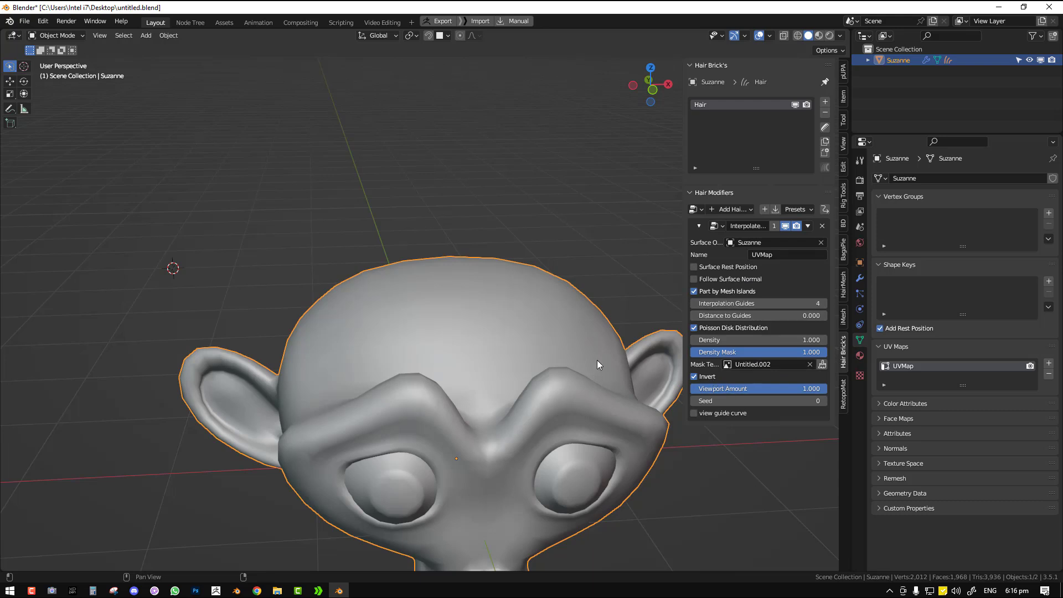
# Turn the mask's Invert option off and on again to compare where the interpolated hair grows
pyautogui.click(695, 377)
pyautogui.moveTo(513, 348); pyautogui.dragTo(757, 350, button='middle')
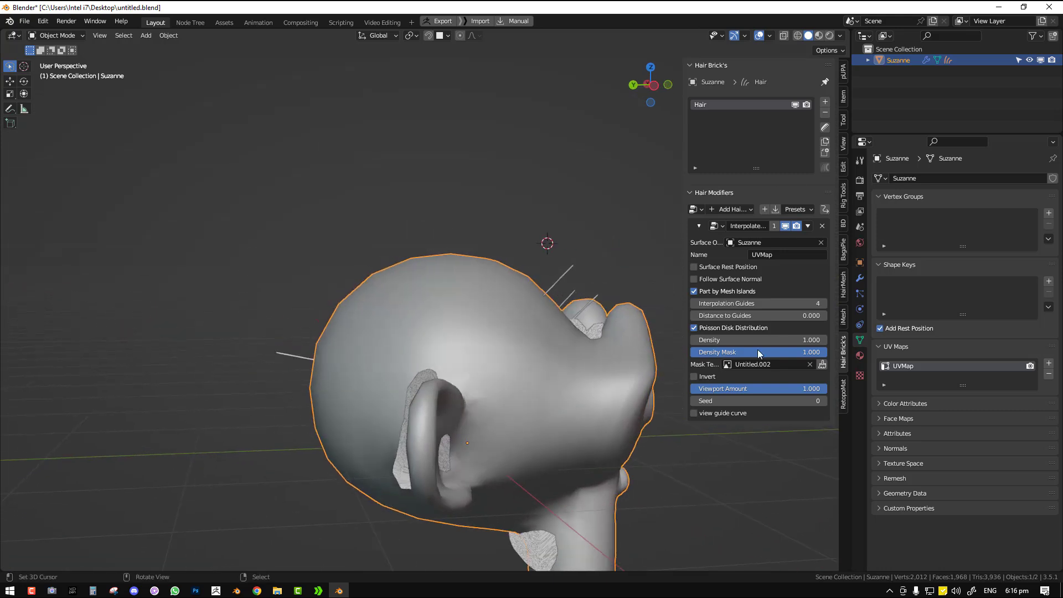
pyautogui.click(694, 377)
pyautogui.moveTo(518, 414); pyautogui.dragTo(473, 415, button='middle')
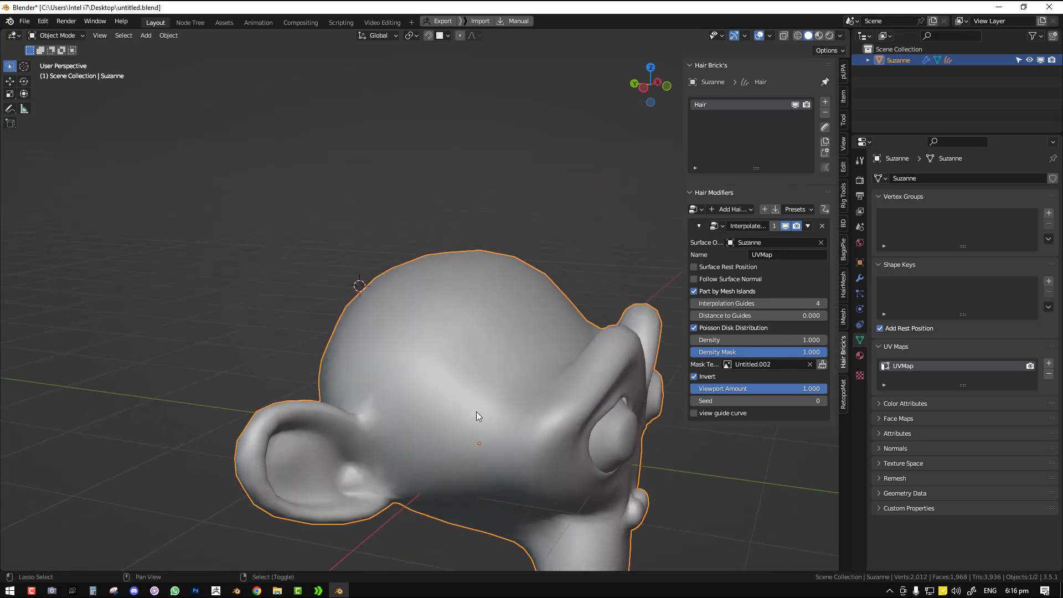
# Apply Rotation & Scale to Suzanne, checking the mesh in wireframe shading
pyautogui.hotkey('shift', 'z')
pyautogui.hotkey('ctrl', 'a')
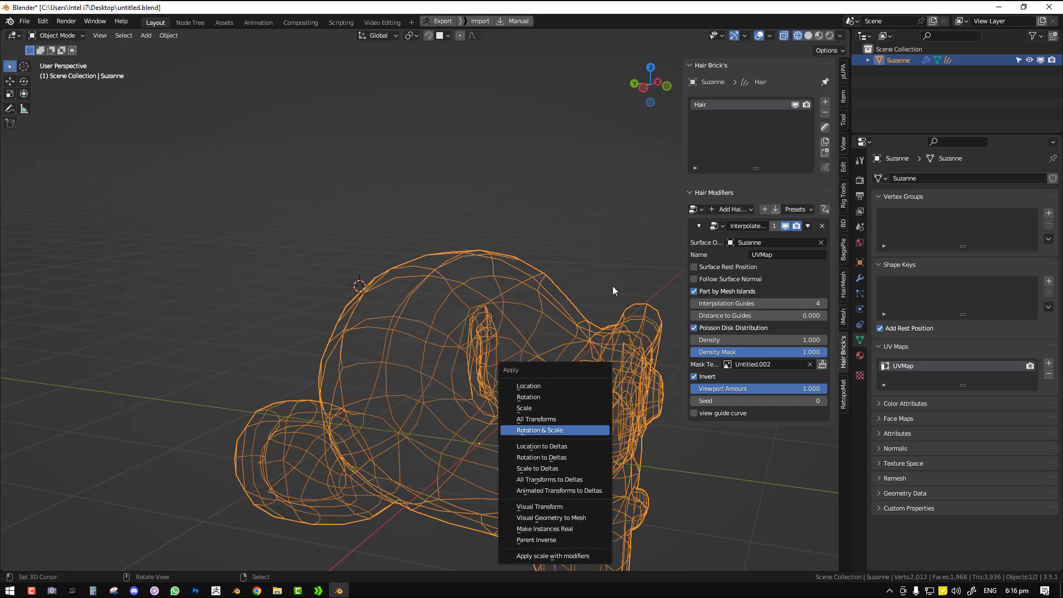
pyautogui.press('Return')
pyautogui.hotkey('shift', 'z')
pyautogui.moveTo(593, 314)
pyautogui.mouseDown(button='middle')
pyautogui.moveTo(535, 317)
pyautogui.moveTo(559, 324)
pyautogui.moveTo(474, 344)
pyautogui.moveTo(392, 348)
pyautogui.moveTo(417, 348)
pyautogui.moveTo(518, 275)
pyautogui.mouseUp(button='middle')
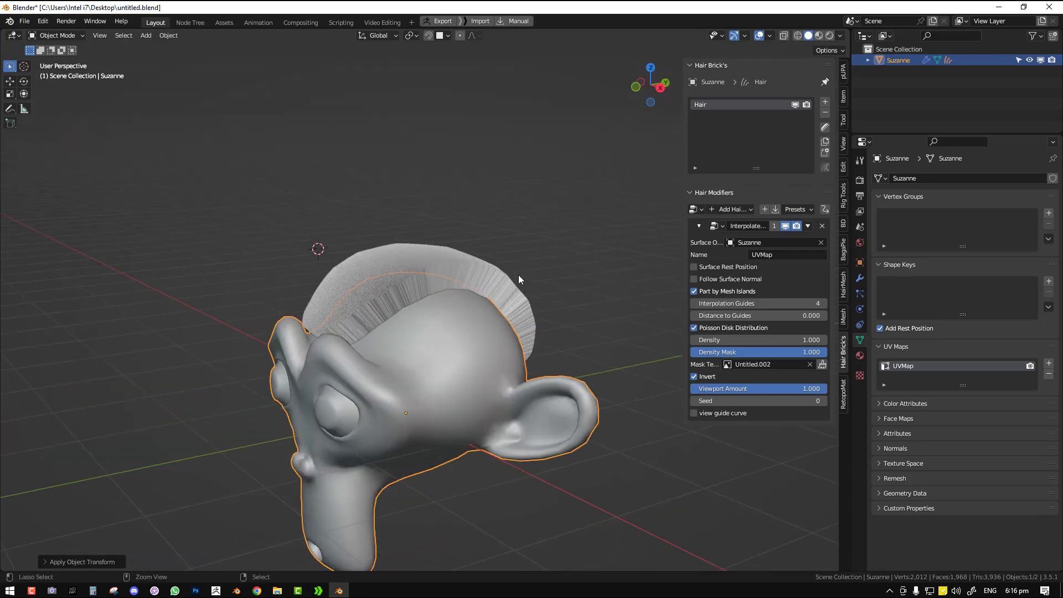
# Try setting Suzanne's origin to its geometry and undo the change
pyautogui.hotkey('ctrl', 'a')
pyautogui.press('q')
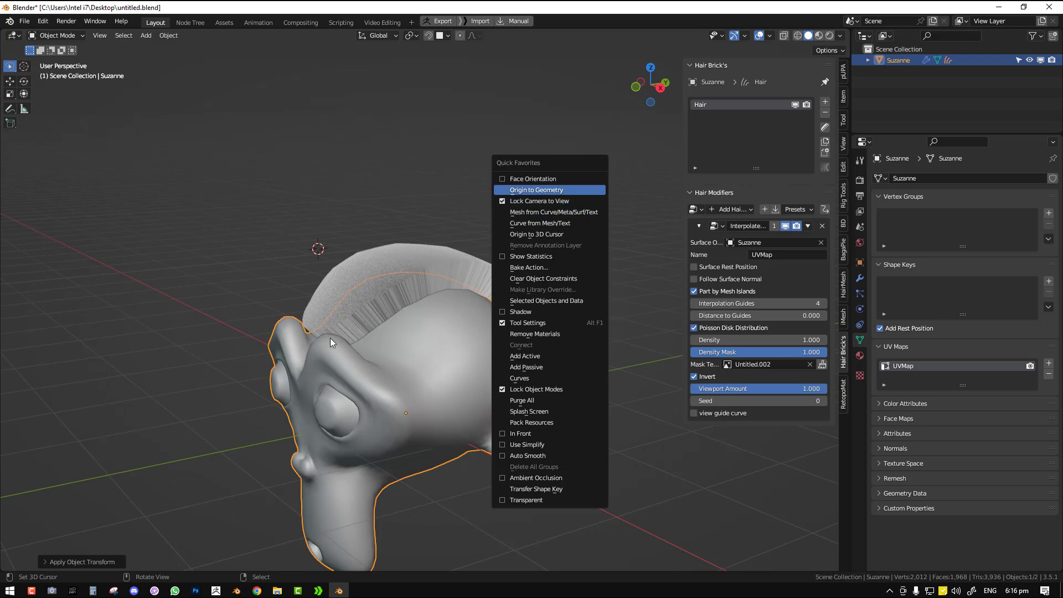
pyautogui.press('Return')
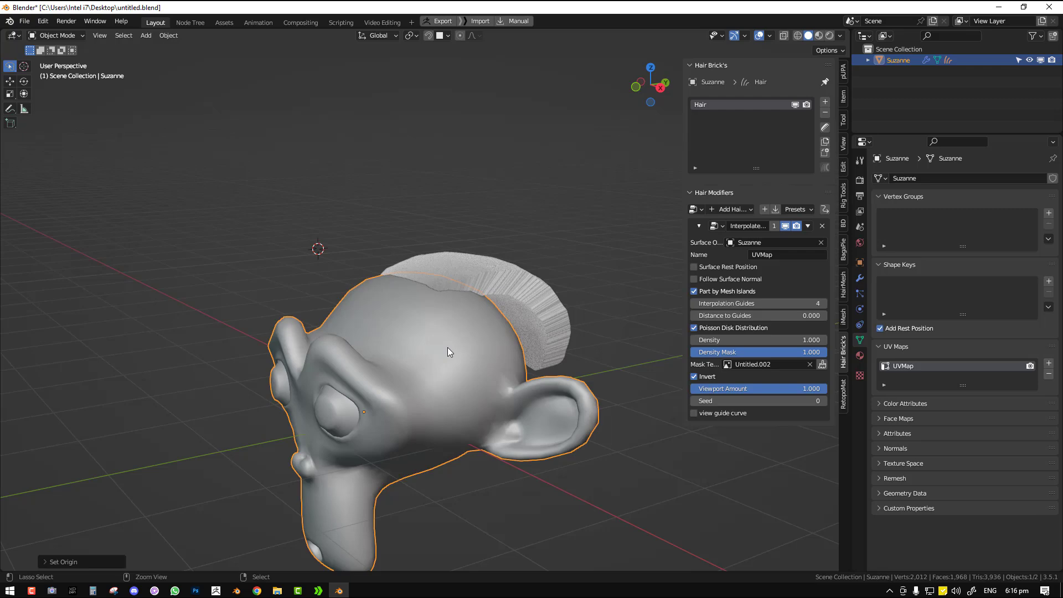
pyautogui.hotkey('ctrl', 'z')
pyautogui.scroll(2, 447, 347)
pyautogui.scroll(-3, 437, 357)
pyautogui.moveTo(530, 380); pyautogui.dragTo(486, 378, button='middle')
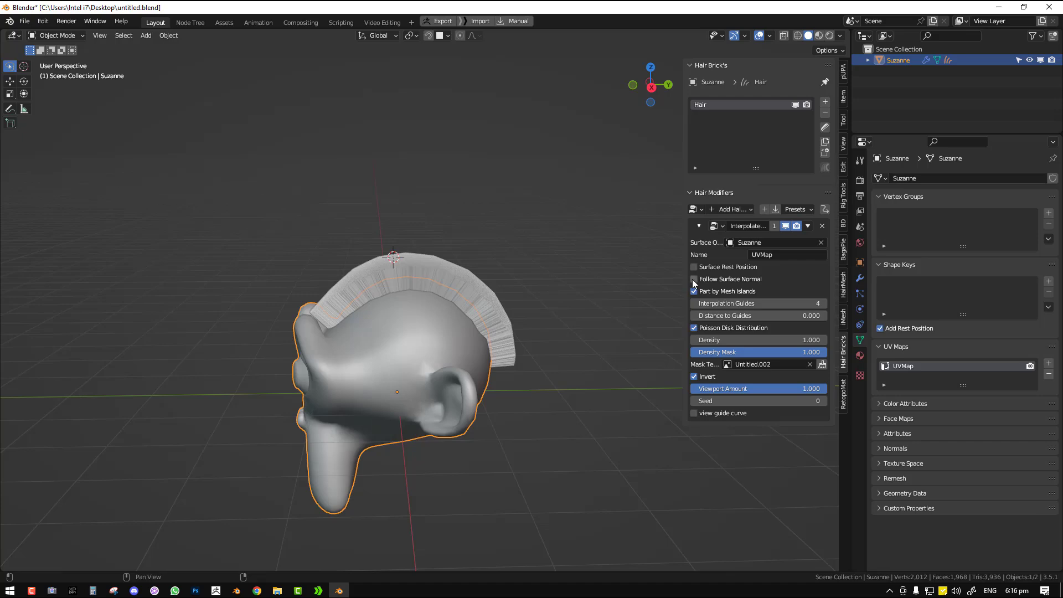
# Lower the Interpolate hair modifier's Density to 0.2 and then to 0.01, and check the sparser mohawk on Suzanne
pyautogui.moveTo(434, 367); pyautogui.dragTo(487, 372, button='middle')
pyautogui.moveTo(475, 350); pyautogui.dragTo(604, 285, button='middle')
pyautogui.click(795, 342)
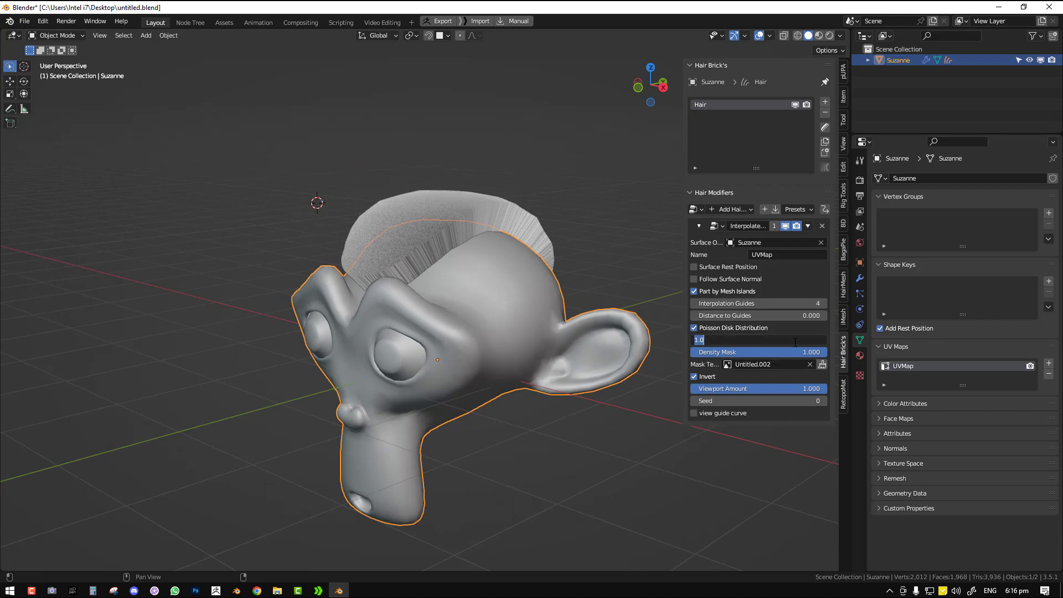
pyautogui.press('Return')
pyautogui.click(795, 341)
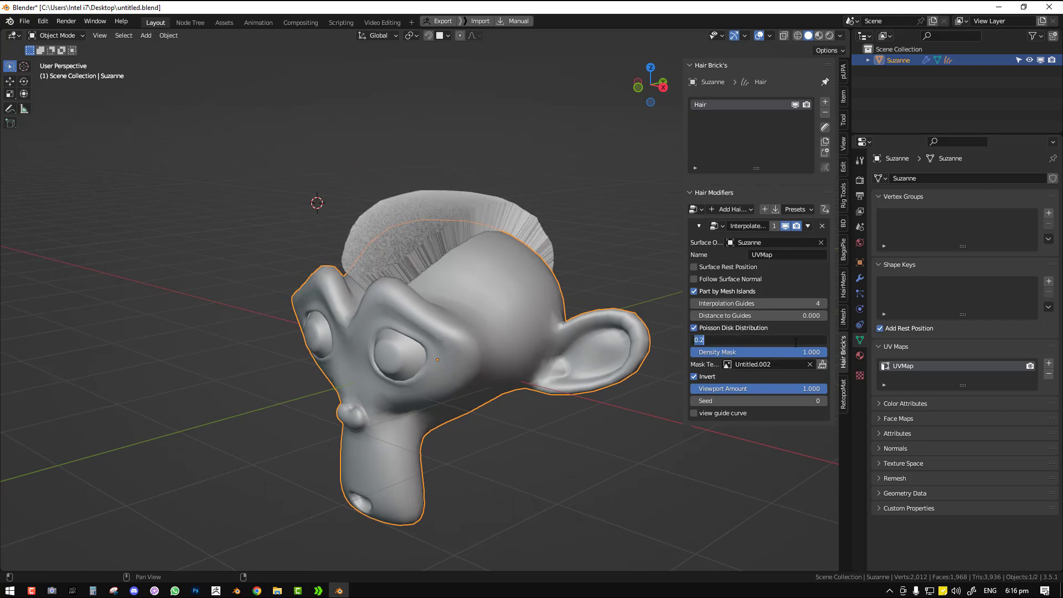
pyautogui.write('.01')
pyautogui.press('Return')
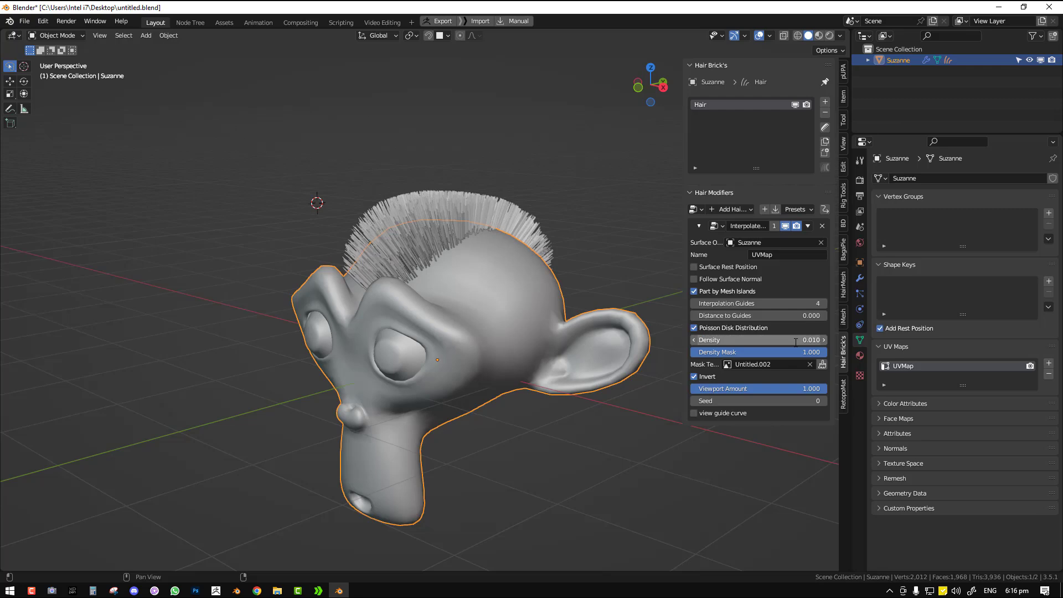
pyautogui.moveTo(500, 360); pyautogui.dragTo(620, 343, button='middle')
pyautogui.click(620, 343)
pyautogui.moveTo(515, 320); pyautogui.dragTo(636, 332, button='middle')
pyautogui.moveTo(377, 342); pyautogui.dragTo(543, 356, button='middle')
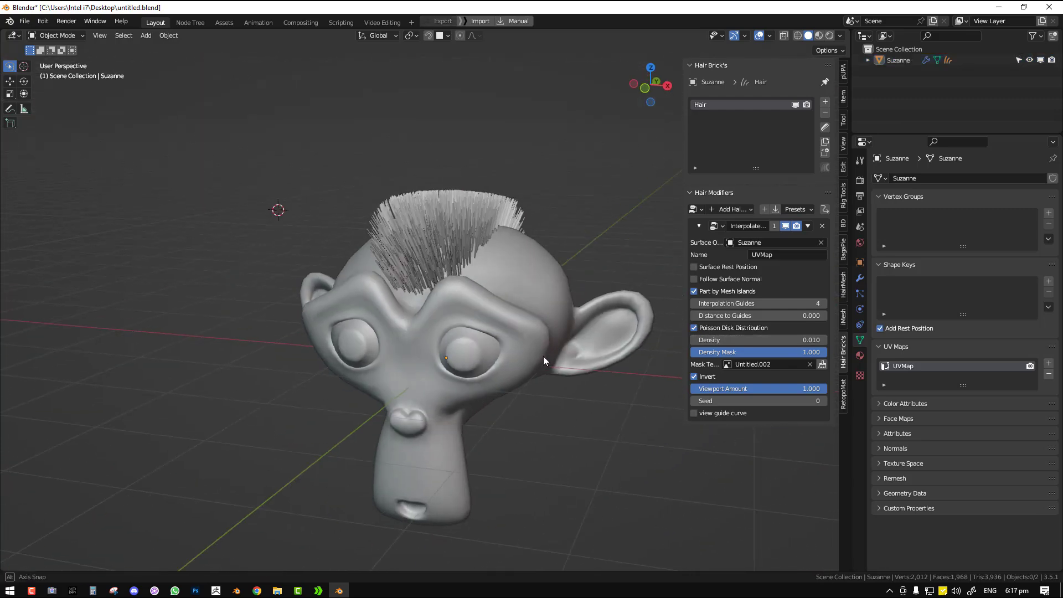
pyautogui.scroll(5, 544, 356)
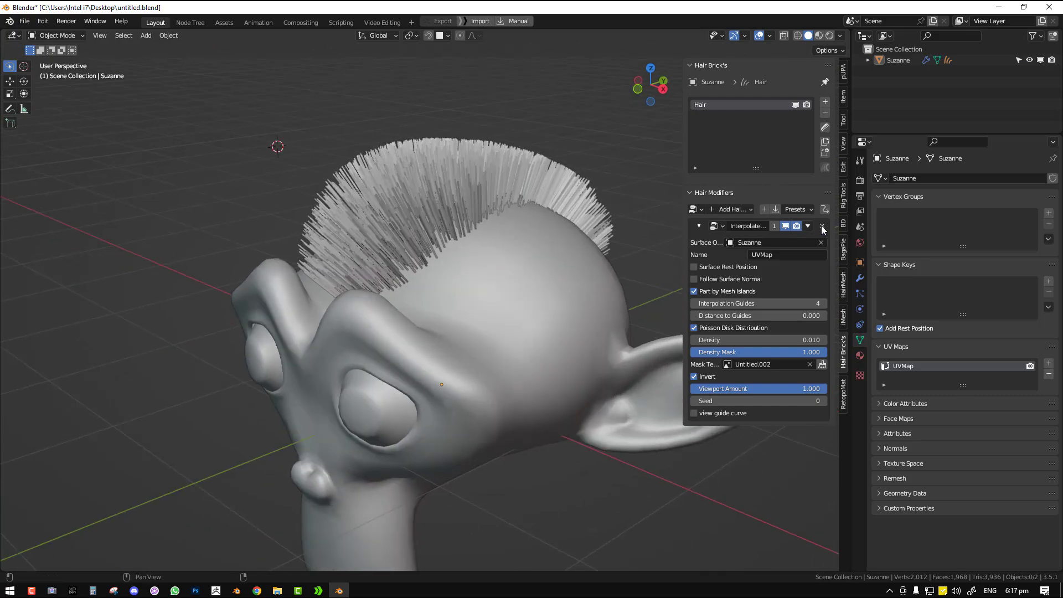
# Replace the Interpolate hair modifier with a Mask Trim modifier on Suzanne's hair
pyautogui.click(821, 227)
pyautogui.click(742, 209)
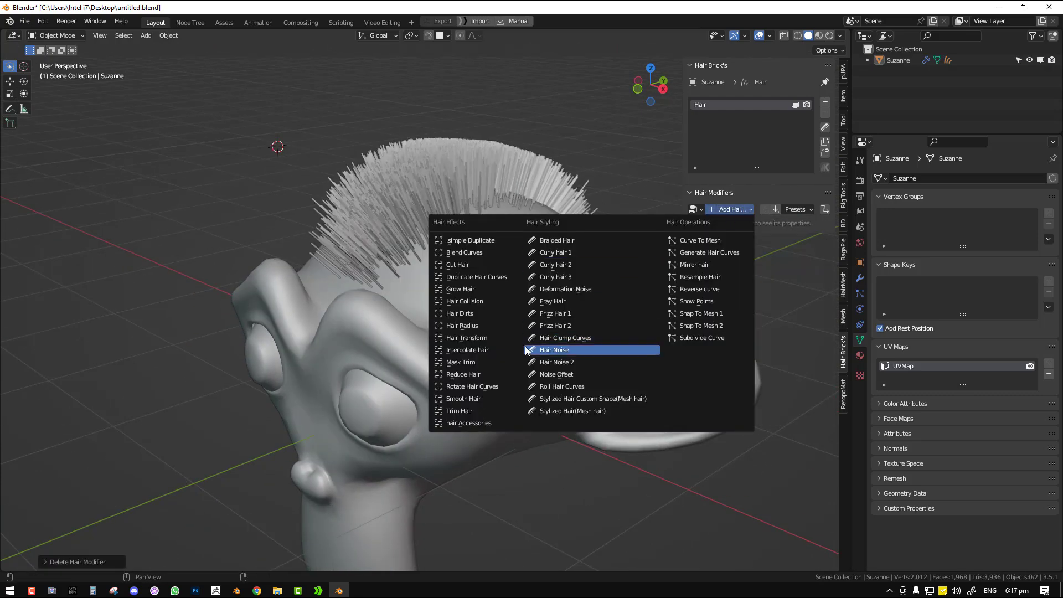
pyautogui.click(492, 364)
pyautogui.scroll(-3, 557, 312)
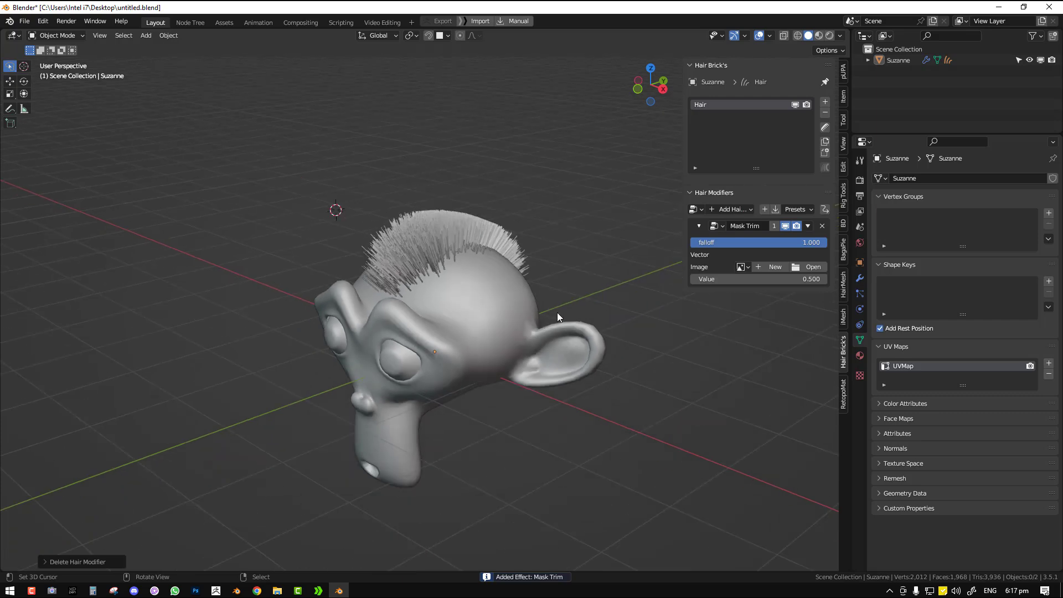
pyautogui.moveTo(557, 313); pyautogui.dragTo(533, 327, button='middle')
pyautogui.moveTo(545, 273); pyautogui.dragTo(558, 295, button='middle')
pyautogui.scroll(3, 580, 271)
# Open Tone.jpg in Windows Photo Viewer and examine the faded hairline beside the character's ear
pyautogui.press('super+e')
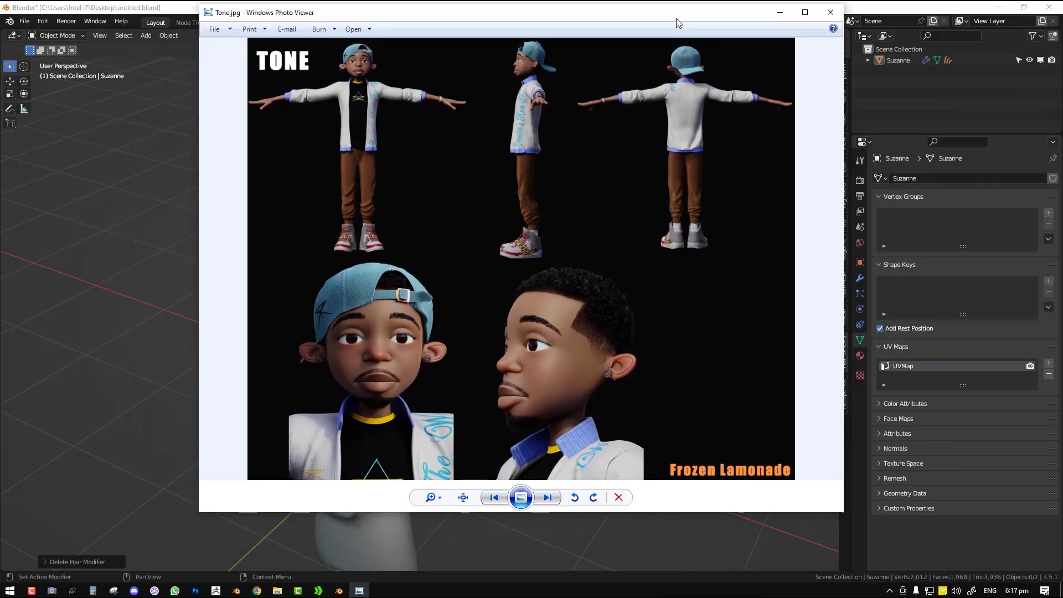
pyautogui.scroll(5, 655, 280)
pyautogui.moveTo(655, 280); pyautogui.dragTo(627, 198)
pyautogui.scroll(1, 628, 198)
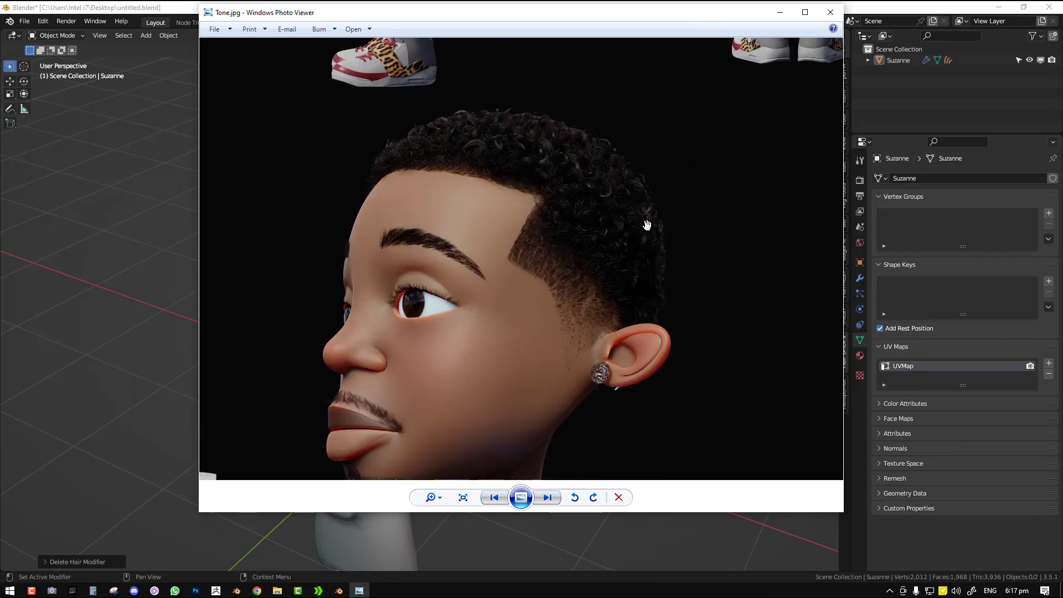
pyautogui.scroll(1, 647, 225)
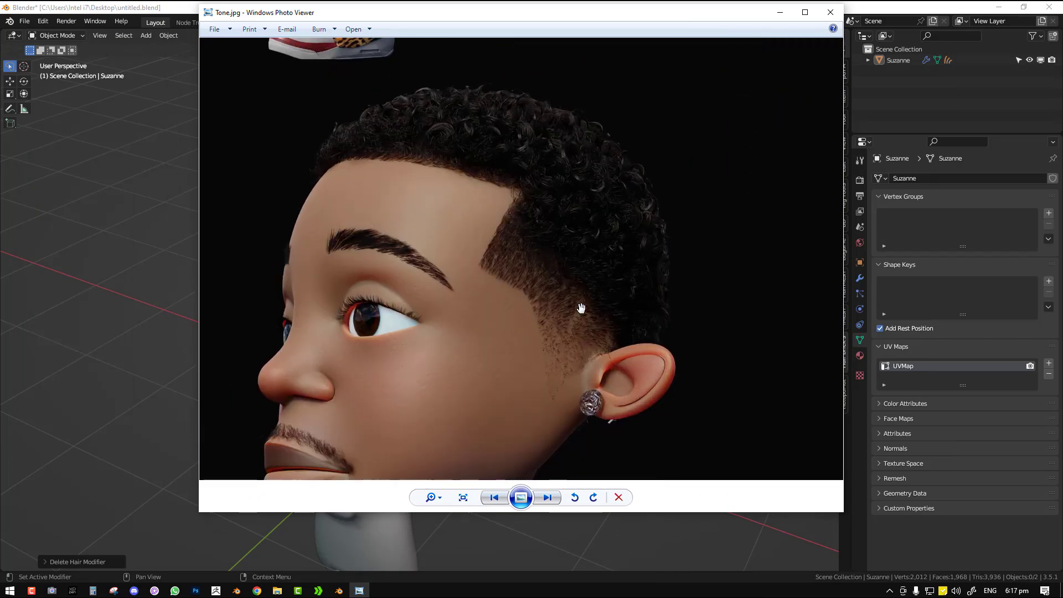
pyautogui.scroll(-3, 630, 275)
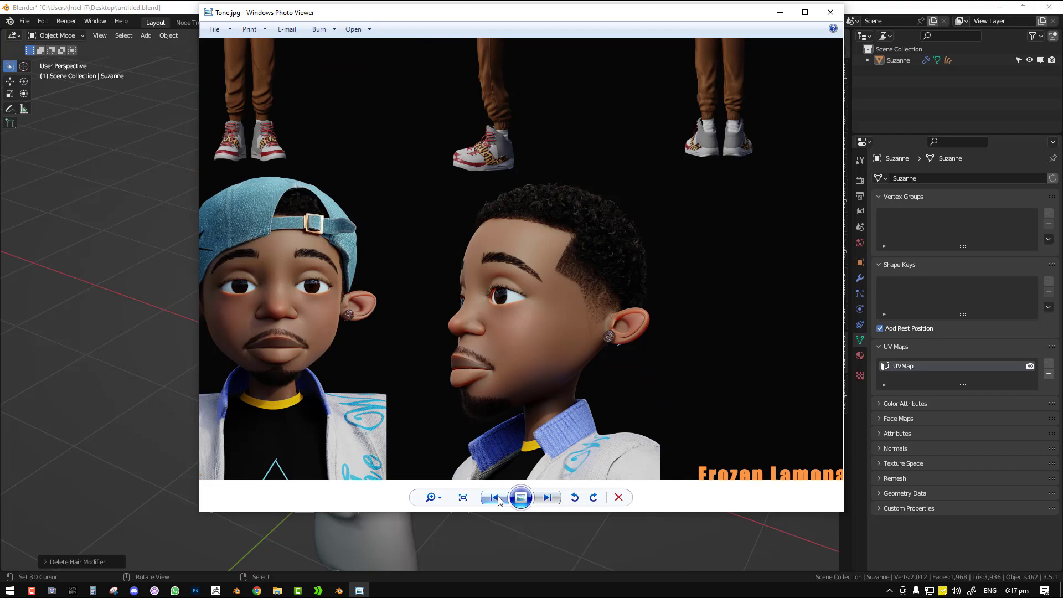
# Browse the neighbouring renders from T-Baby.jpg through wire tree (1).png to Jada.jpg and hair styling 2.png
pyautogui.click(498, 496)
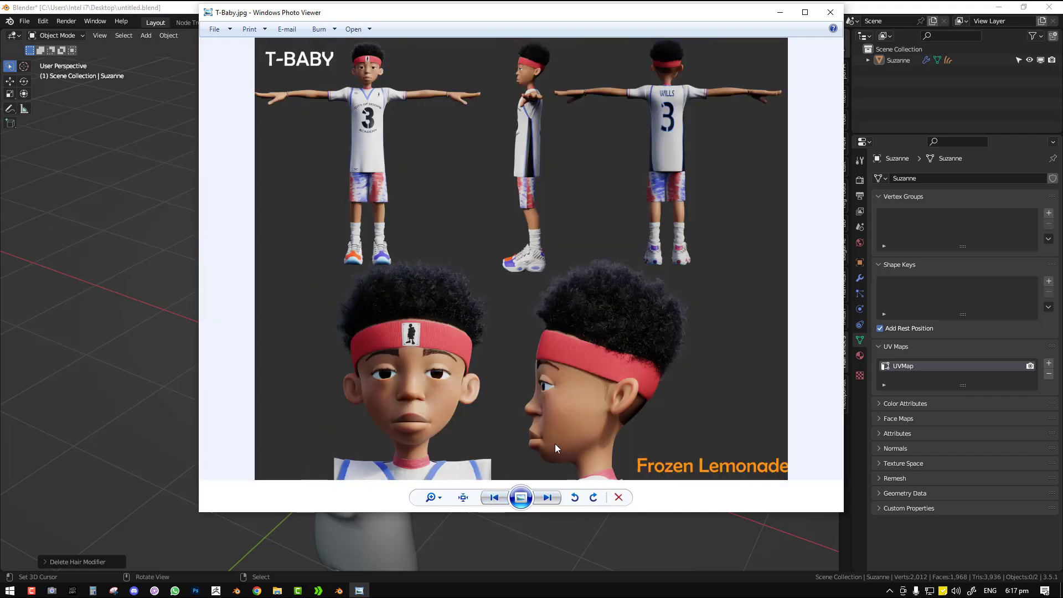
pyautogui.click(548, 498)
pyautogui.click(550, 499)
pyautogui.click(548, 498)
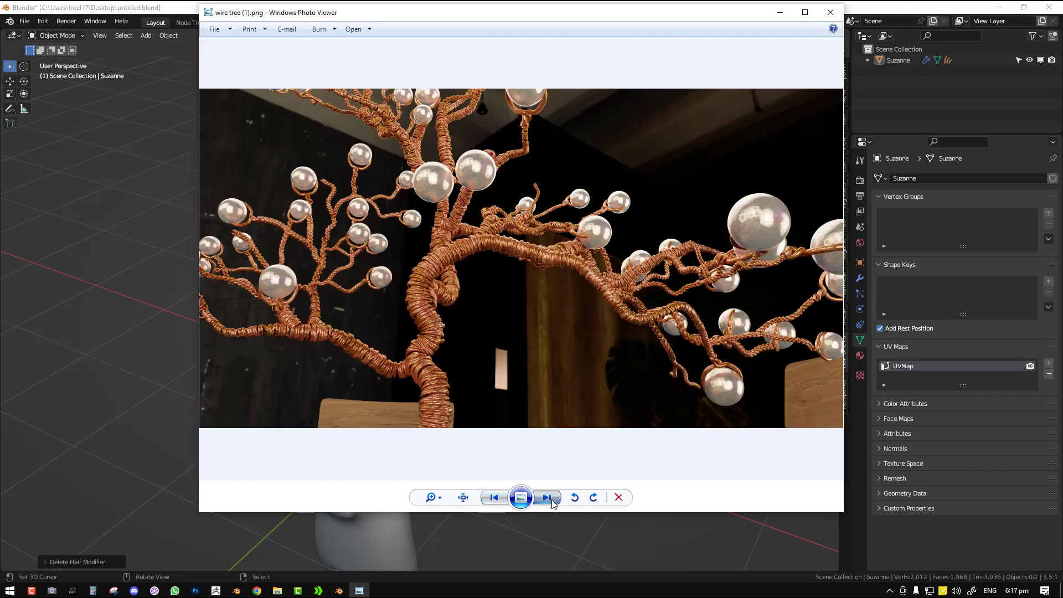
pyautogui.click(549, 499)
pyautogui.click(550, 500)
pyautogui.click(551, 501)
pyautogui.click(551, 500)
pyautogui.click(551, 500)
pyautogui.click(552, 501)
pyautogui.click(553, 501)
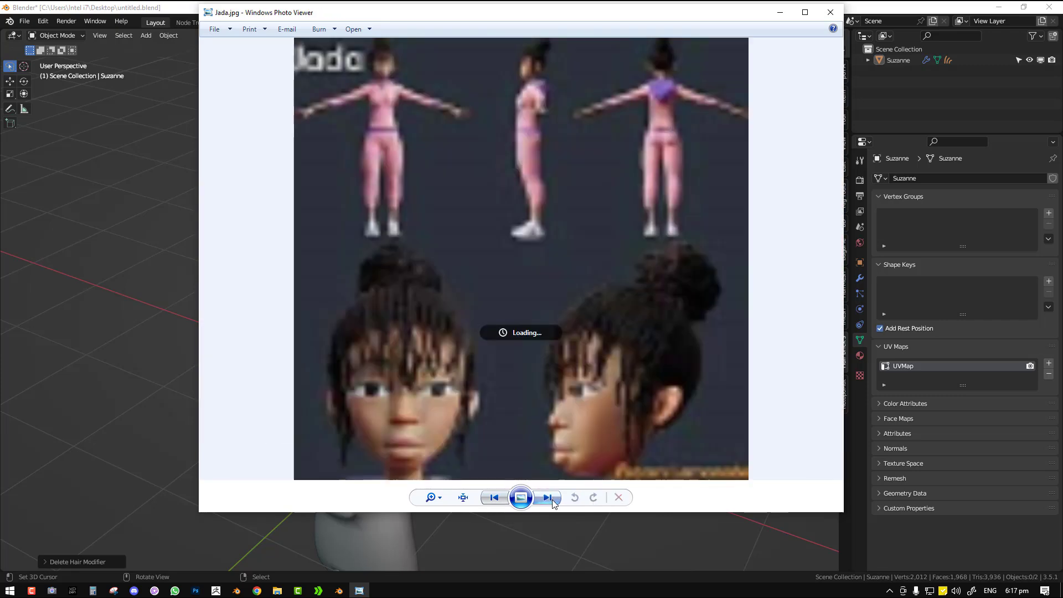
pyautogui.click(494, 497)
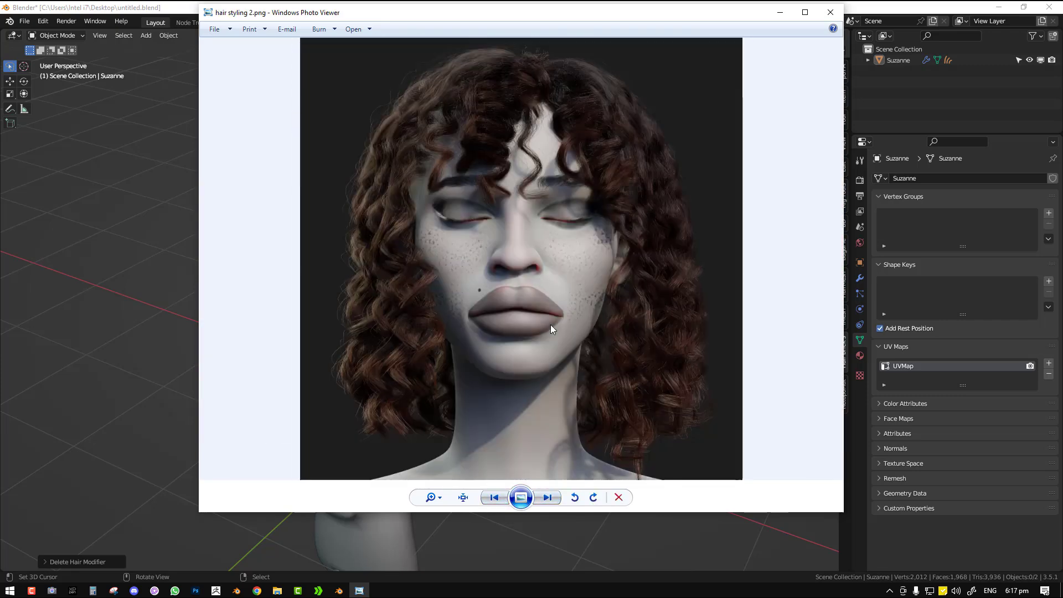
# Browse on to o.jpg, examine the character's fade haircut closely, and close the photo viewer to return to Blender
pyautogui.click(547, 498)
pyautogui.click(547, 499)
pyautogui.click(547, 498)
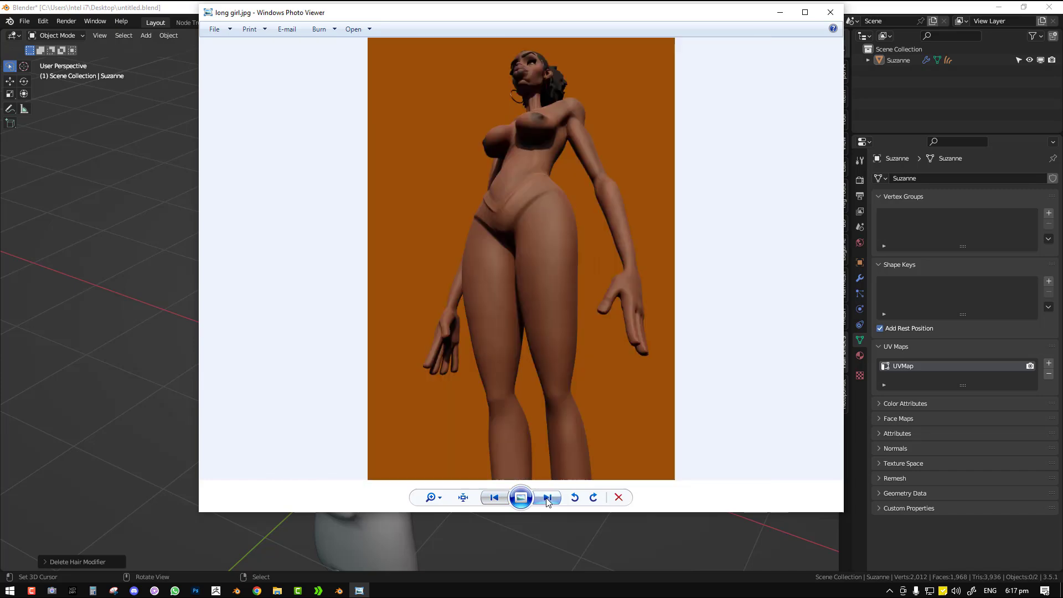
pyautogui.click(547, 498)
pyautogui.click(547, 499)
pyautogui.click(547, 498)
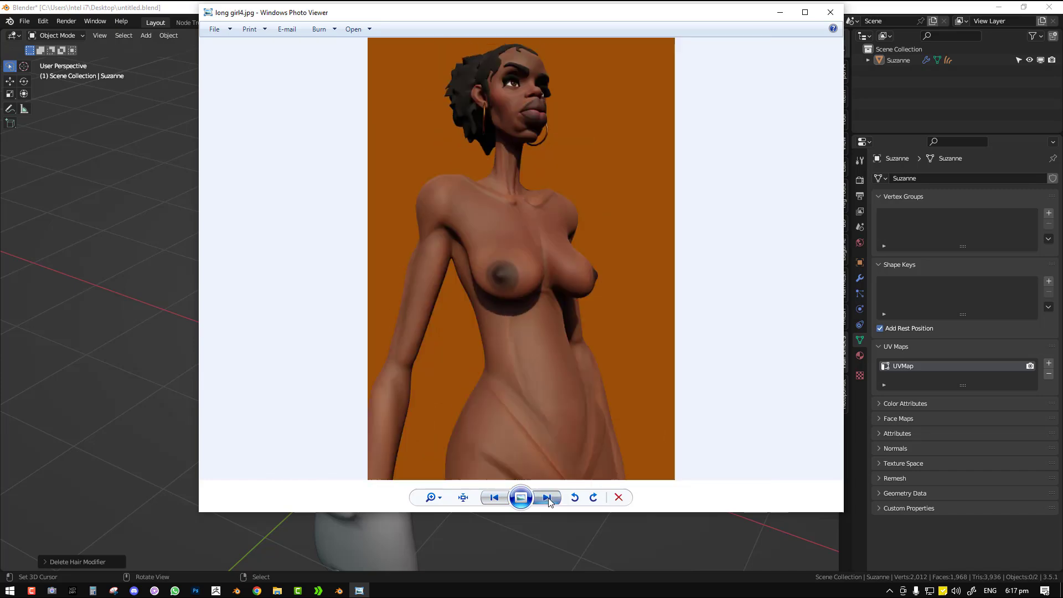
pyautogui.click(548, 498)
pyautogui.click(547, 499)
pyautogui.scroll(5, 699, 326)
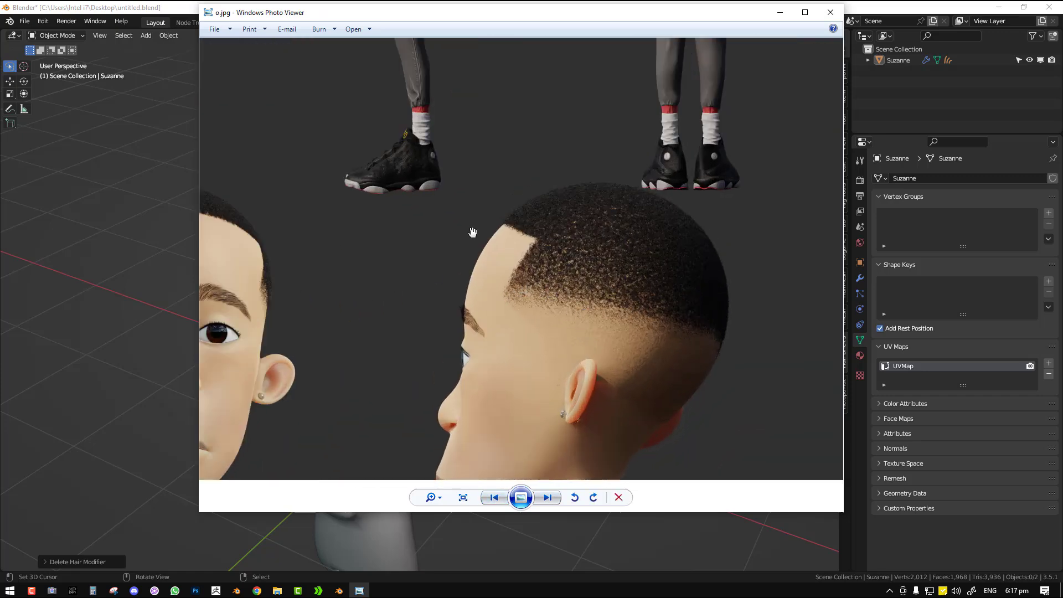
pyautogui.click(829, 13)
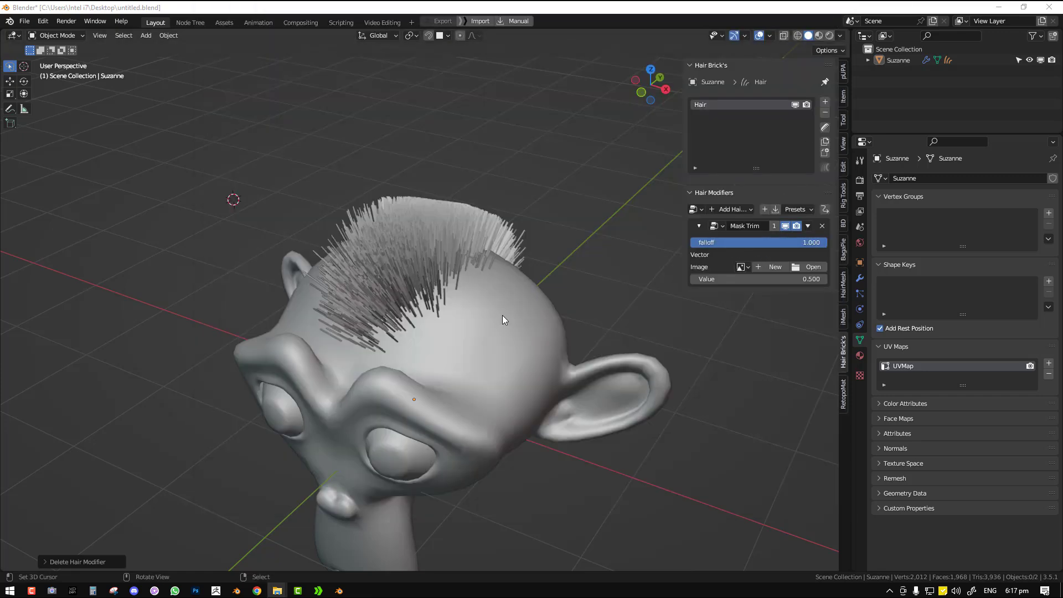
pyautogui.moveTo(430, 317); pyautogui.dragTo(587, 304, button='middle')
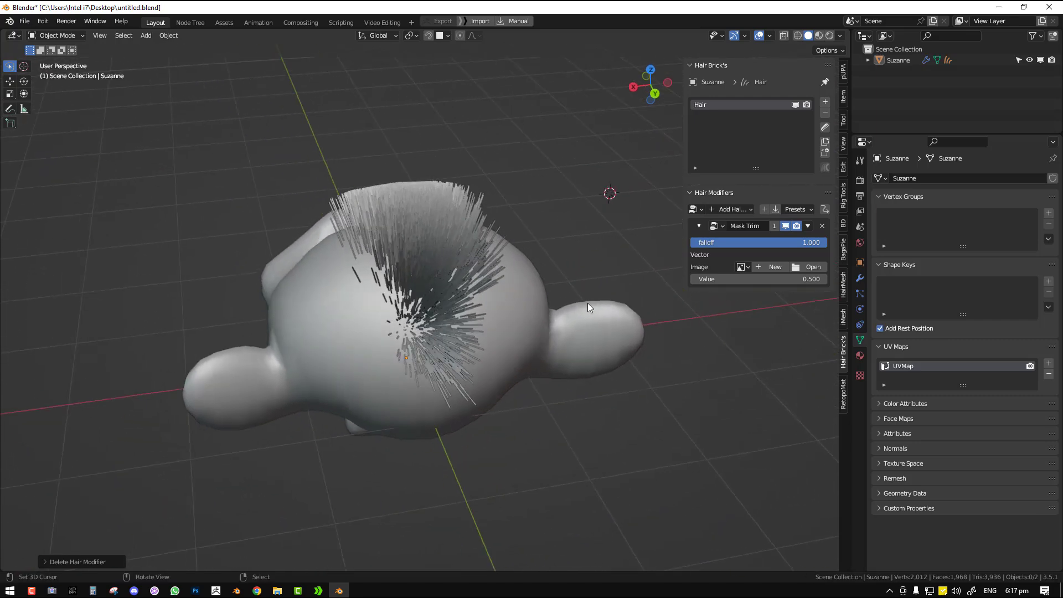
pyautogui.click(771, 268)
pyautogui.click(806, 325)
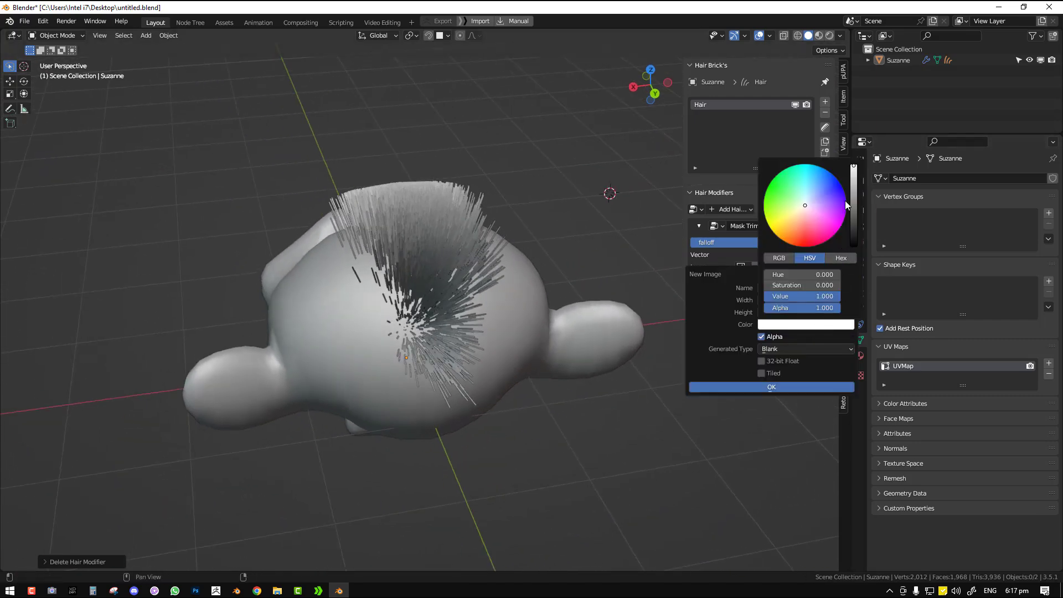
pyautogui.click(768, 387)
pyautogui.moveTo(581, 310); pyautogui.dragTo(637, 299, button='middle')
pyautogui.click(809, 267)
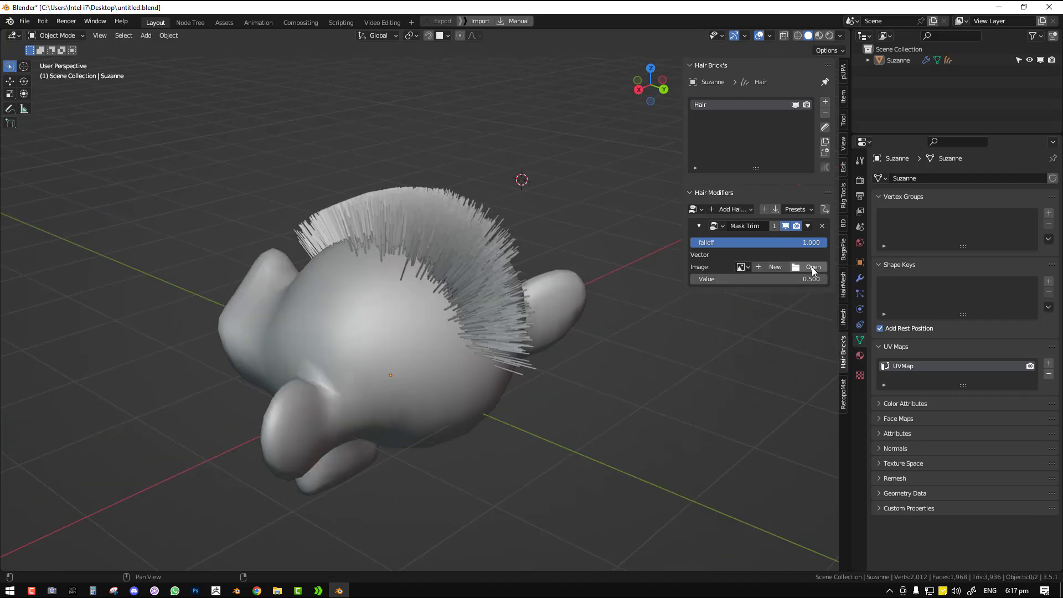
# Create a blank black 1024 px image for the Mask Trim modifier and start texture painting on it
pyautogui.click(770, 268)
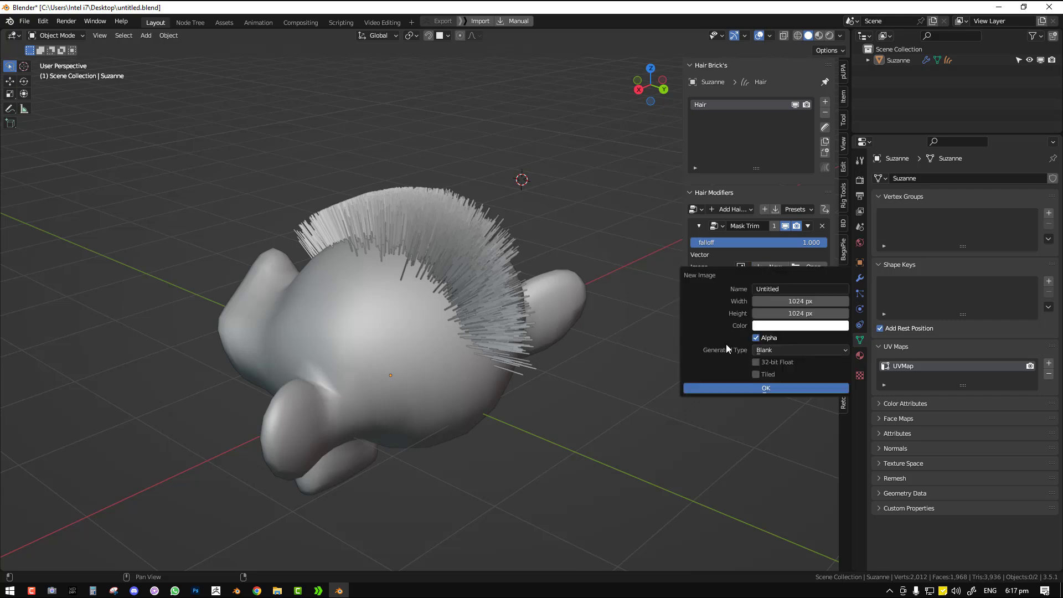
pyautogui.click(809, 329)
pyautogui.moveTo(849, 241); pyautogui.dragTo(850, 249)
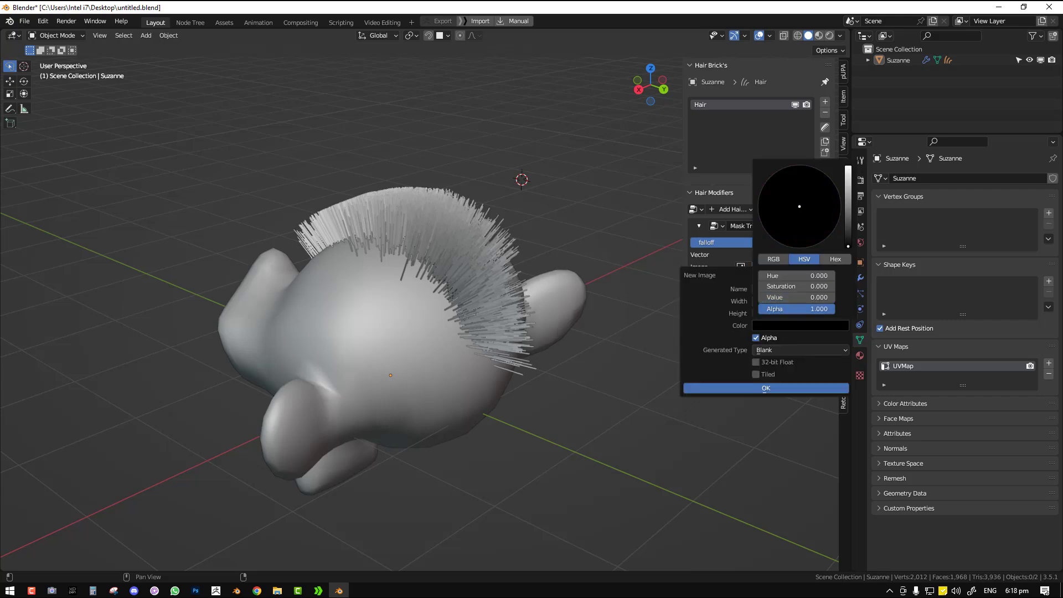
pyautogui.click(794, 388)
pyautogui.click(822, 266)
# Set the paint brush color to white and reshape its custom falloff into a steep curve that drops quickly from the centre
pyautogui.moveTo(407, 353); pyautogui.dragTo(177, 83, button='middle')
pyautogui.click(126, 52)
pyautogui.moveTo(205, 75); pyautogui.dragTo(207, 62)
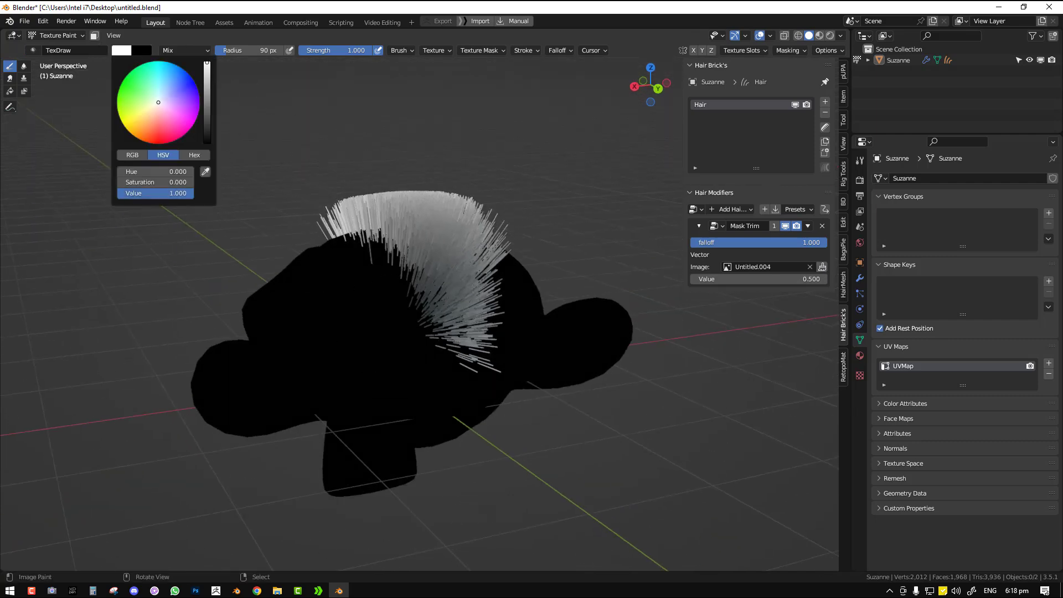
pyautogui.click(556, 50)
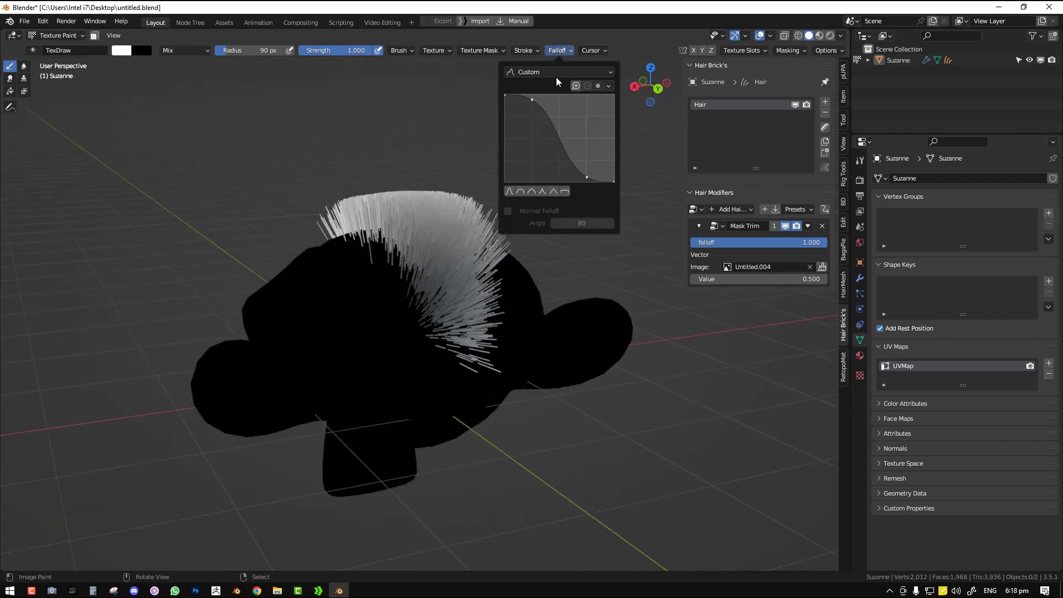
pyautogui.click(544, 191)
pyautogui.moveTo(532, 139); pyautogui.dragTo(525, 153)
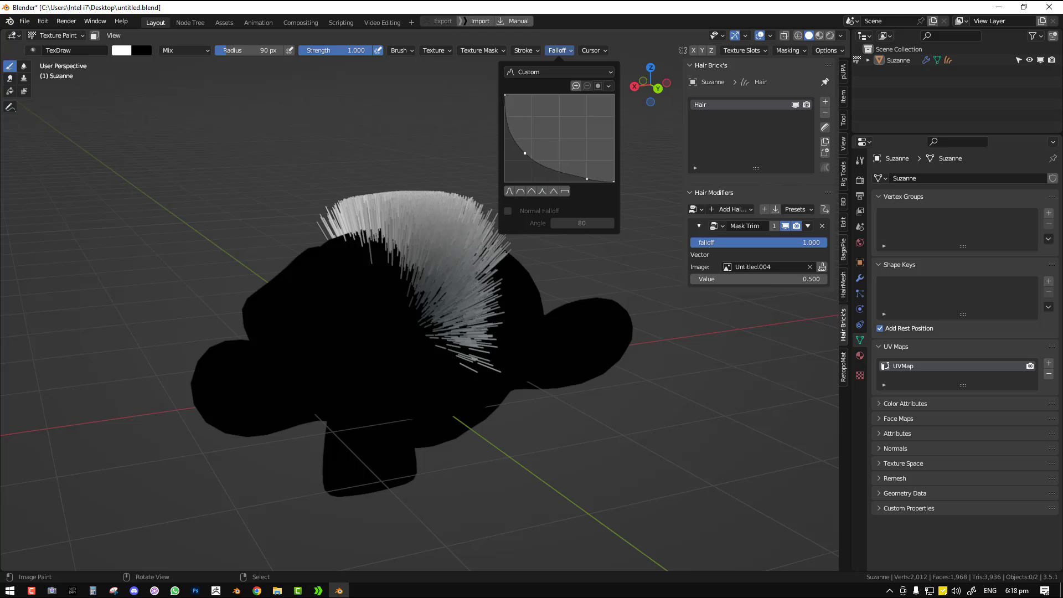
# Paint white along both sides of the hair at the back of Suzanne's head to trim the strands there
pyautogui.moveTo(333, 344)
pyautogui.mouseDown(button='middle')
pyautogui.moveTo(332, 308)
pyautogui.moveTo(351, 283)
pyautogui.mouseUp(button='middle')
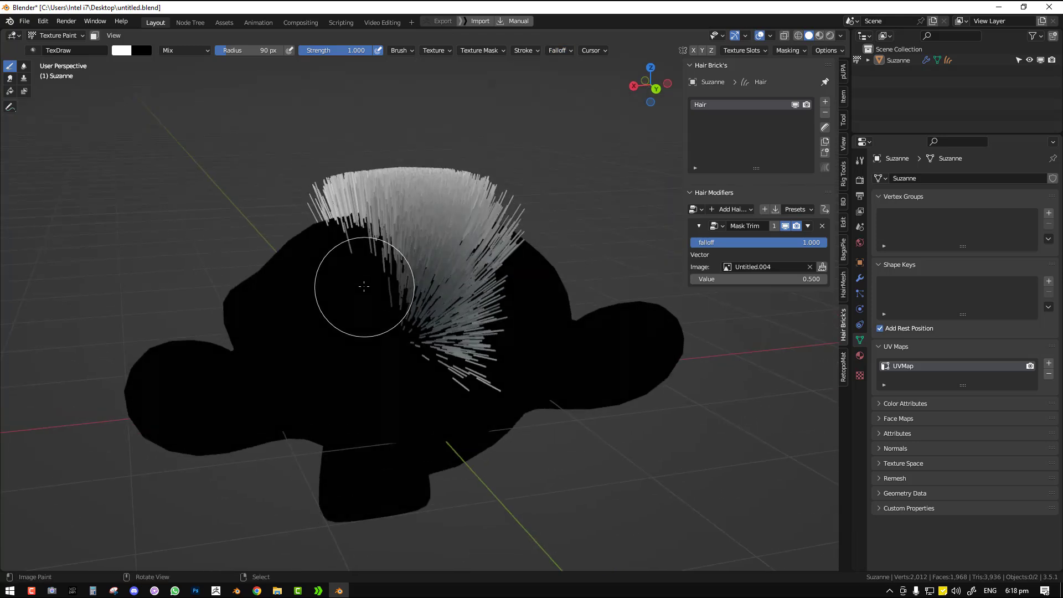
pyautogui.moveTo(356, 240); pyautogui.dragTo(421, 364)
pyautogui.moveTo(545, 257); pyautogui.dragTo(515, 246, button='middle')
pyautogui.moveTo(514, 246)
pyautogui.mouseDown()
pyautogui.moveTo(450, 308)
pyautogui.moveTo(439, 351)
pyautogui.mouseUp()
pyautogui.moveTo(439, 351)
pyautogui.mouseDown(button='middle')
pyautogui.moveTo(487, 332)
pyautogui.moveTo(437, 316)
pyautogui.mouseUp(button='middle')
# Switch to the Soften brush, return to Object Mode, and inspect the mask-trimmed hair at the back of the head
pyautogui.hotkey('shift', 'space')
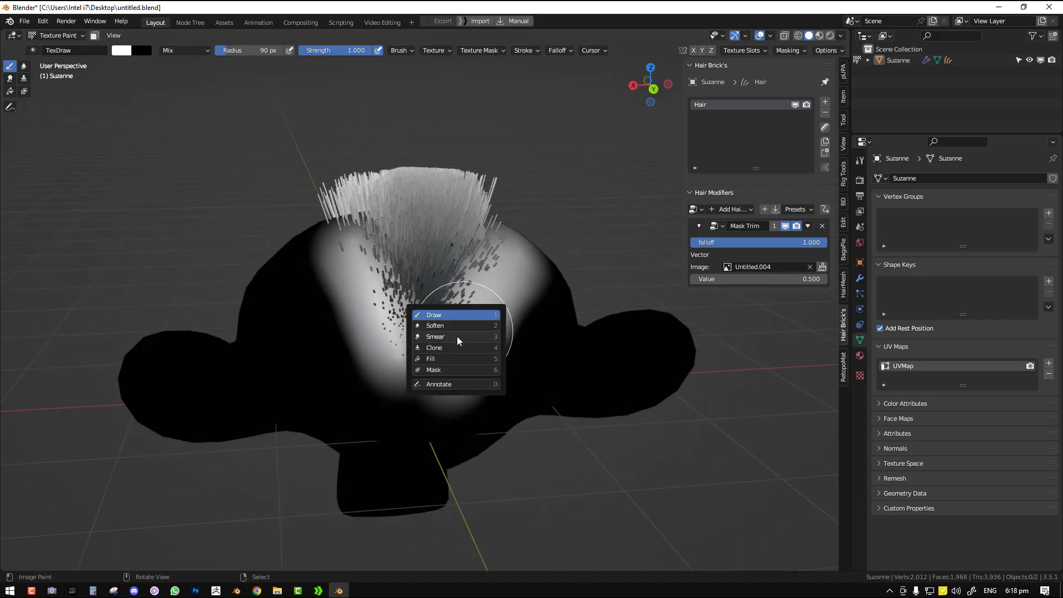
pyautogui.click(435, 326)
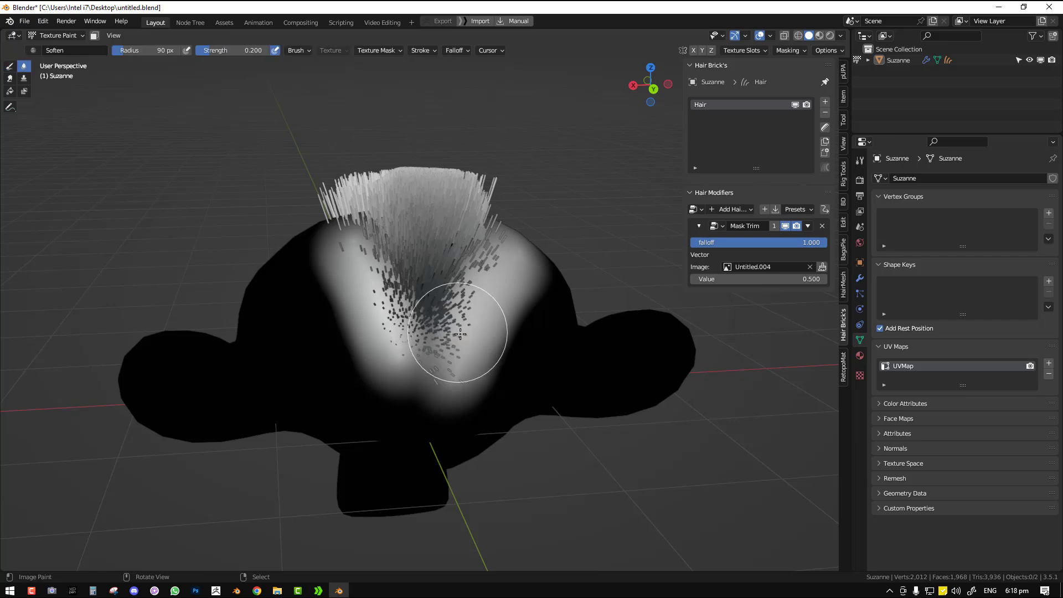
pyautogui.moveTo(412, 352)
pyautogui.mouseDown(button='middle')
pyautogui.moveTo(474, 273)
pyautogui.moveTo(370, 298)
pyautogui.moveTo(567, 310)
pyautogui.moveTo(390, 289)
pyautogui.mouseUp(button='middle')
pyautogui.hotkey('ctrl', 'Tab')
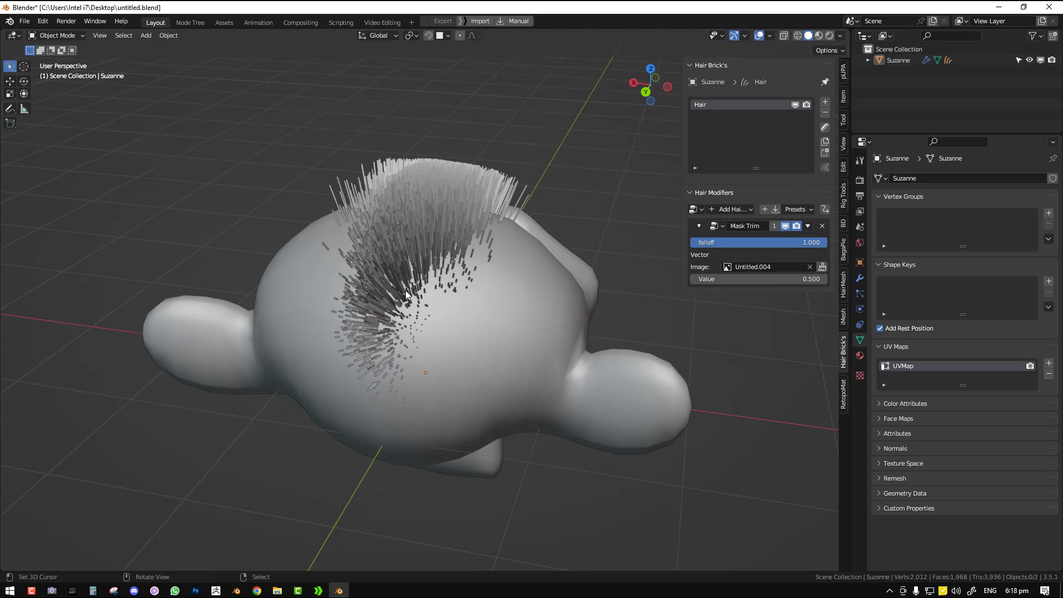
pyautogui.moveTo(557, 290); pyautogui.dragTo(388, 261, button='middle')
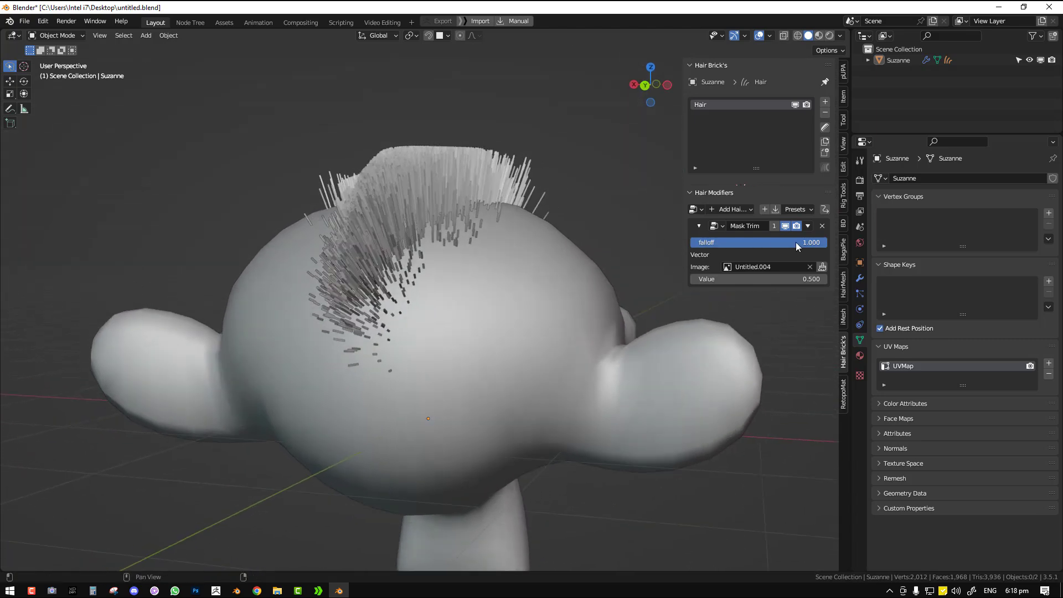
# Replace the Mask Trim modifier with Reduce Hair, try lowering its remove hair value, and delete the modifier again
pyautogui.click(822, 225)
pyautogui.click(731, 209)
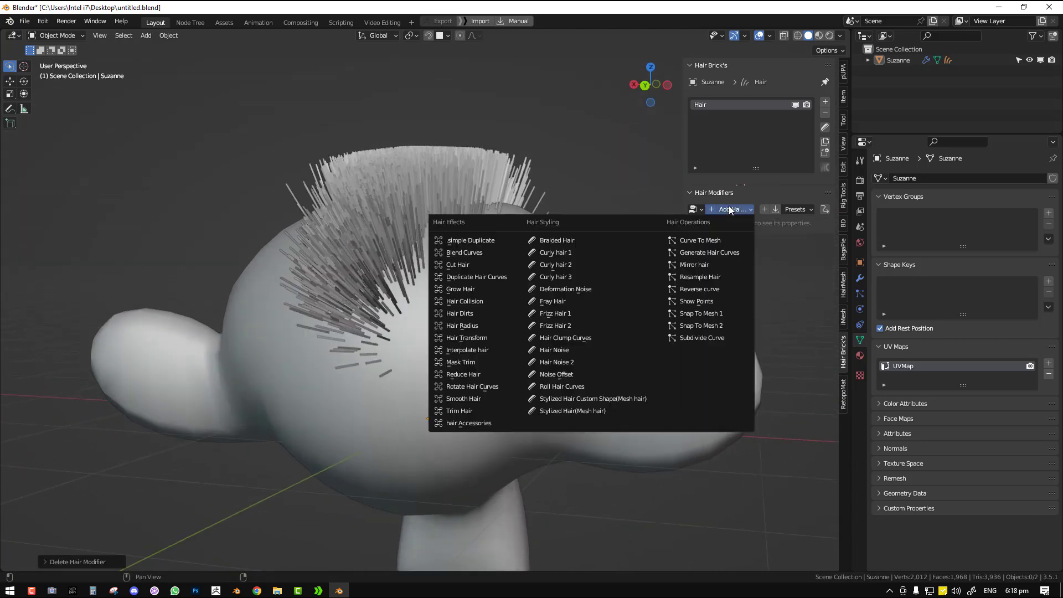
pyautogui.click(480, 374)
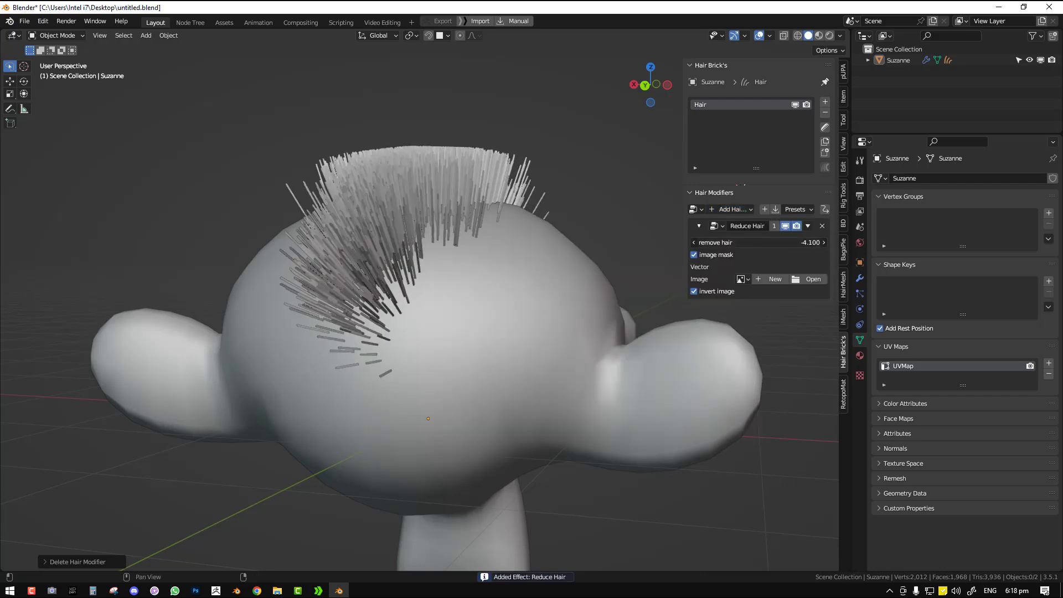
pyautogui.moveTo(758, 243); pyautogui.dragTo(526, 235)
pyautogui.click(822, 225)
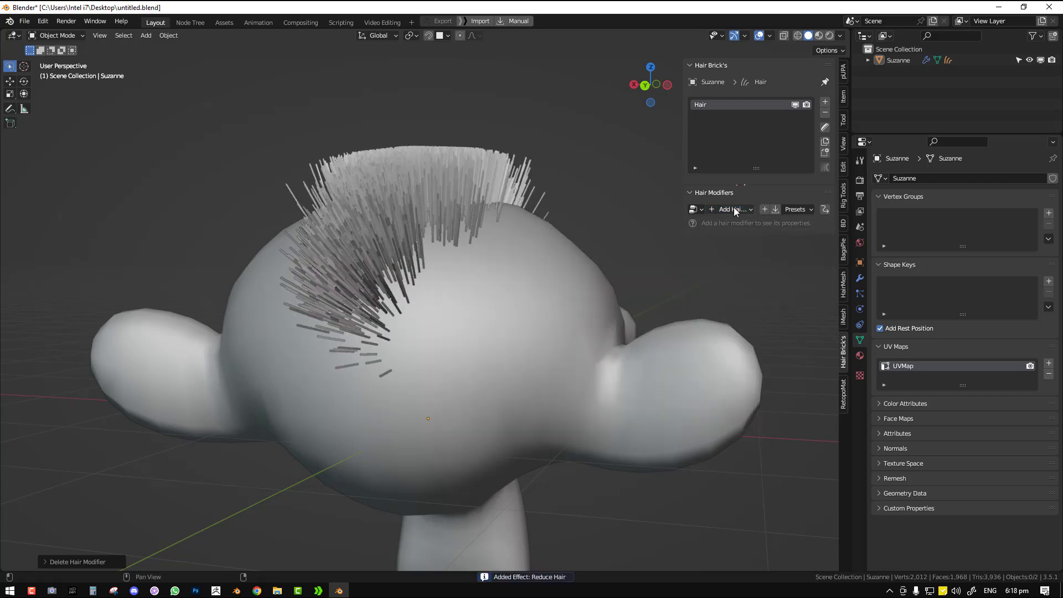
# Add a Rotate Hair Curves modifier and try factor 6, angle 36.6° and random offset 62.8°
pyautogui.click(731, 209)
pyautogui.click(492, 388)
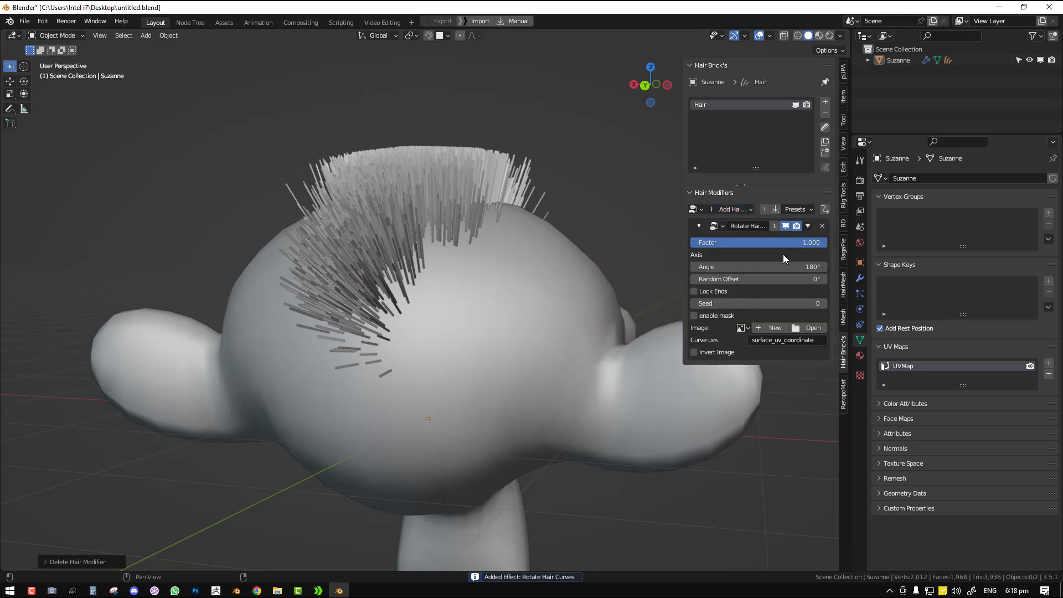
pyautogui.moveTo(759, 242); pyautogui.dragTo(759, 279)
pyautogui.moveTo(772, 267); pyautogui.dragTo(778, 266)
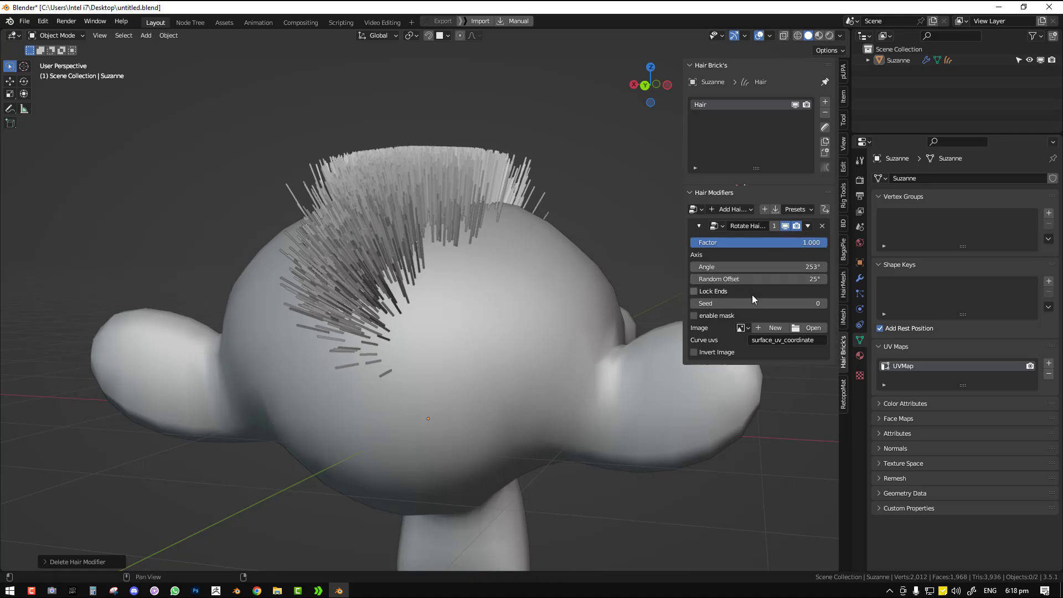
pyautogui.moveTo(734, 276); pyautogui.dragTo(757, 277)
pyautogui.moveTo(735, 267); pyautogui.dragTo(787, 270)
pyautogui.click(772, 241)
pyautogui.write('6')
pyautogui.press('Return')
# Lengthen the mohawk moderately with the Grow/Shrink sculpt brush in Projected mode, redoing the first stroke from the right view, and return to Object Mode
pyautogui.click(825, 128)
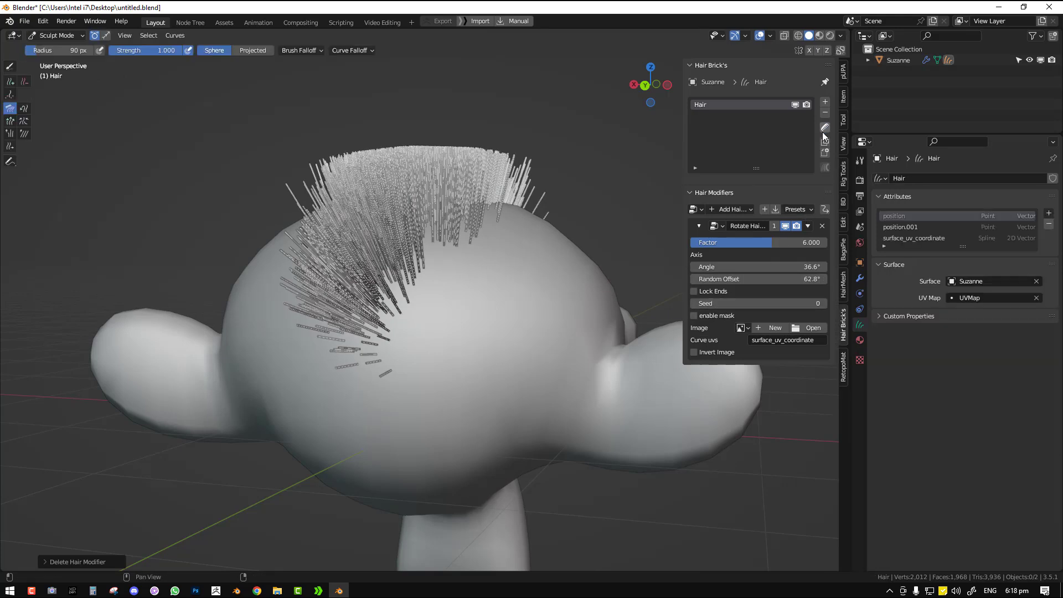
pyautogui.hotkey('shift', 'space')
pyautogui.click(433, 267)
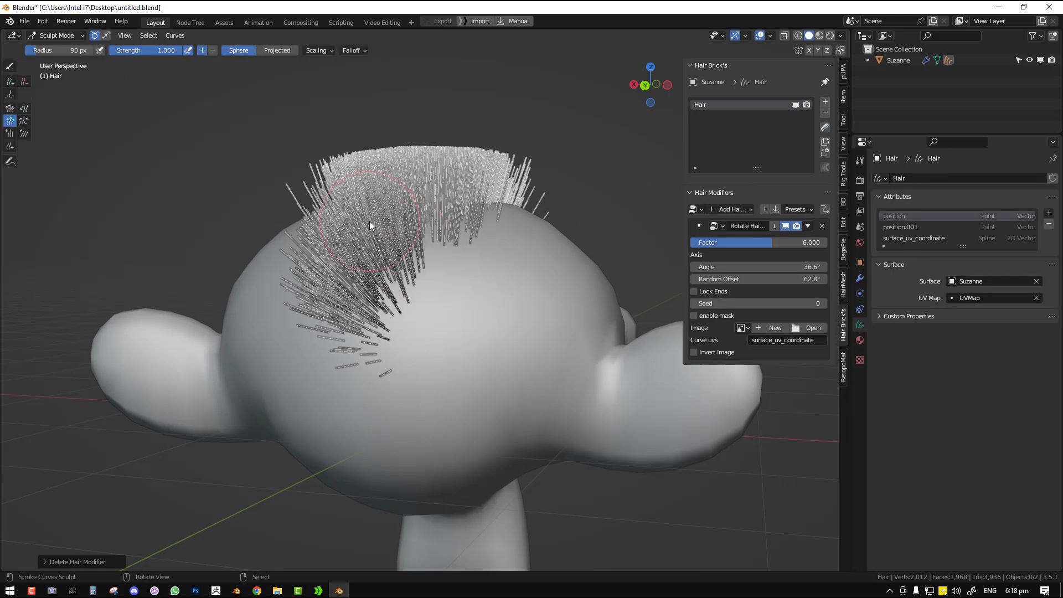
pyautogui.click(283, 51)
pyautogui.press('KP_3')
pyautogui.moveTo(269, 194)
pyautogui.mouseDown()
pyautogui.moveTo(431, 181)
pyautogui.moveTo(527, 268)
pyautogui.mouseUp()
pyautogui.scroll(-4, 507, 249)
pyautogui.moveTo(367, 244); pyautogui.dragTo(450, 268, button='middle')
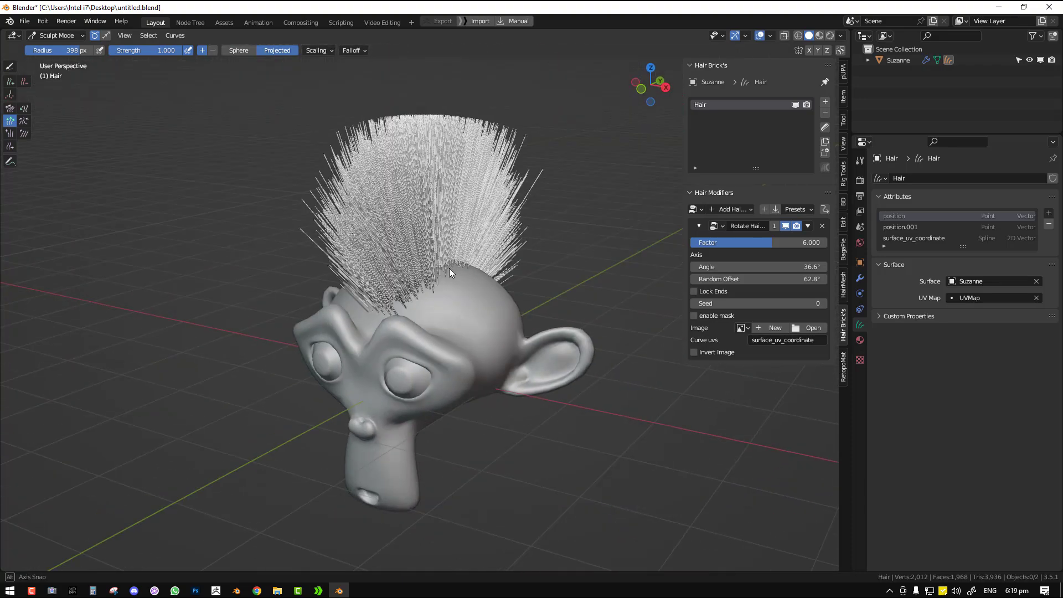
pyautogui.hotkey('ctrl', 'z')
pyautogui.press('KP_3')
pyautogui.moveTo(377, 250); pyautogui.dragTo(470, 253)
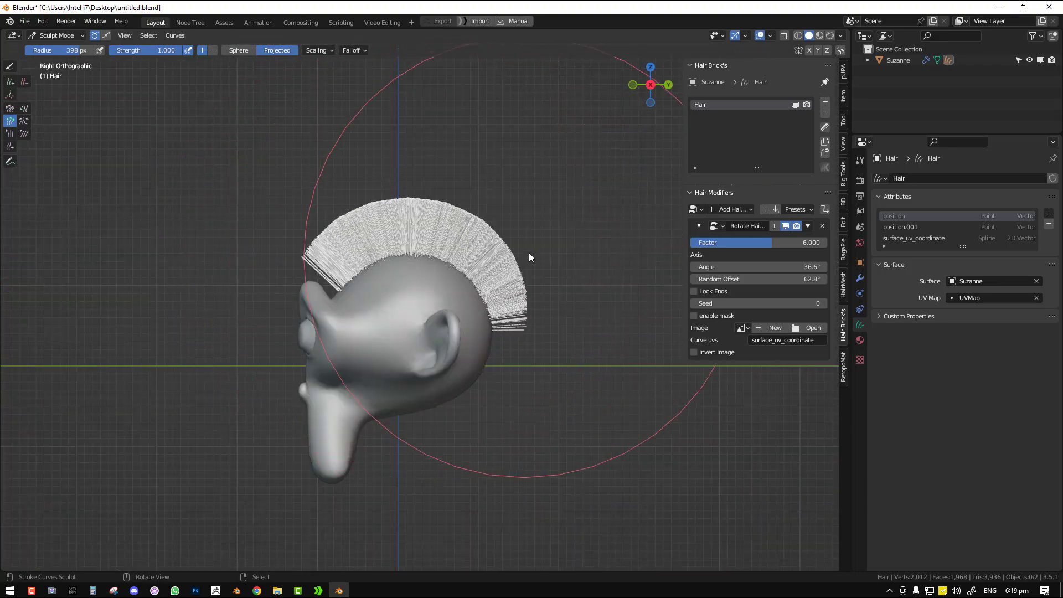
pyautogui.hotkey('ctrl', 'Tab')
# Try a factor of 8.61, angle of 54.9° and random offset of 95.5° on Rotate Hair Curves, and delete the modifier
pyautogui.moveTo(765, 243)
pyautogui.mouseDown()
pyautogui.moveTo(802, 242)
pyautogui.moveTo(776, 266)
pyautogui.moveTo(808, 267)
pyautogui.moveTo(801, 278)
pyautogui.mouseUp()
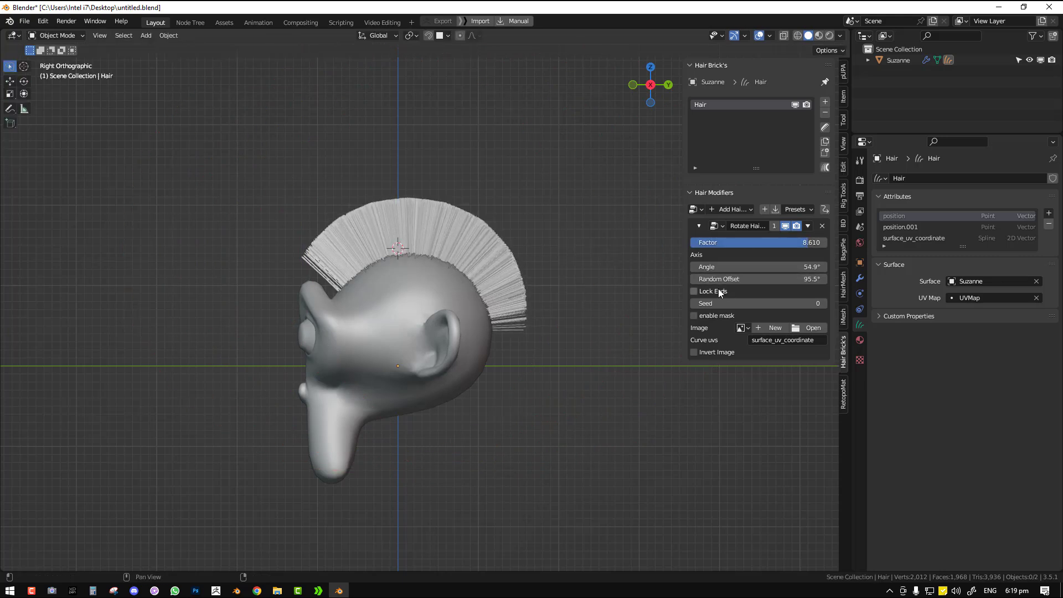
pyautogui.click(714, 291)
pyautogui.click(791, 343)
pyautogui.press('Escape')
pyautogui.rightClick(481, 263)
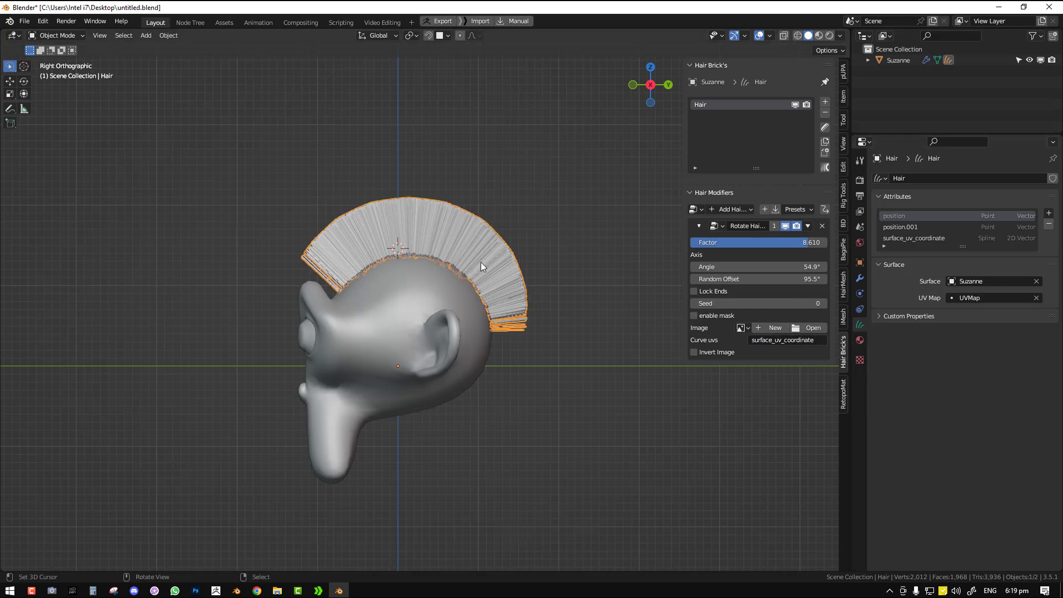
pyautogui.click(983, 299)
pyautogui.click(822, 226)
# Try the Smooth Hair modifier on the mohawk and delete it again
pyautogui.moveTo(355, 332); pyautogui.dragTo(421, 321, button='middle')
pyautogui.click(728, 210)
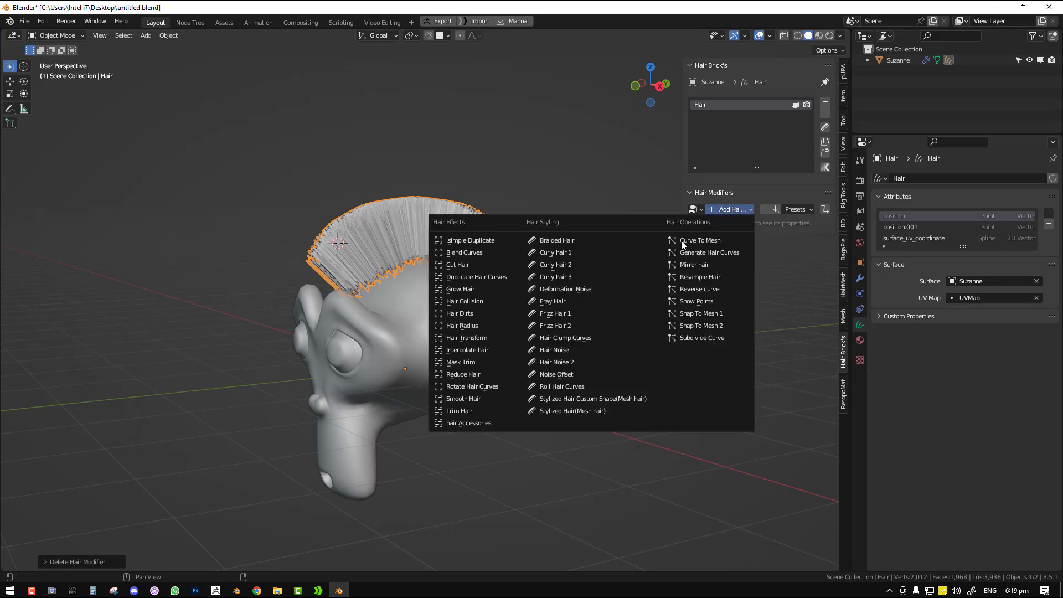
pyautogui.click(483, 398)
pyautogui.moveTo(482, 331); pyautogui.dragTo(553, 310, button='middle')
pyautogui.moveTo(775, 244)
pyautogui.mouseDown()
pyautogui.moveTo(720, 244)
pyautogui.moveTo(775, 244)
pyautogui.mouseUp()
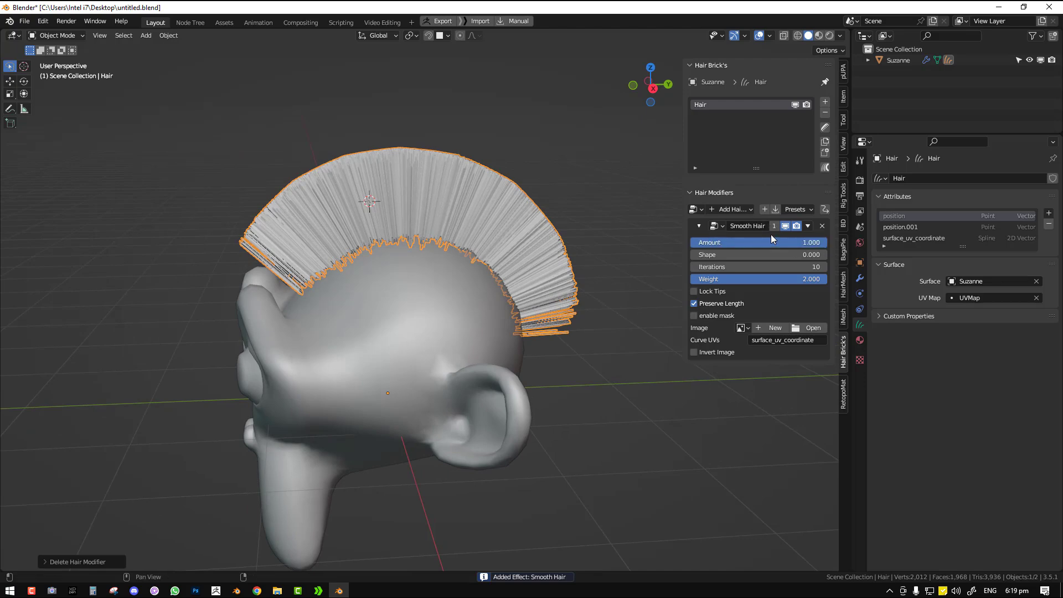
pyautogui.click(821, 225)
# Stack a Curly hair 1 modifier and a Smooth Hair modifier on the mohawk, and set the smoothing amount to 0.2
pyautogui.click(730, 209)
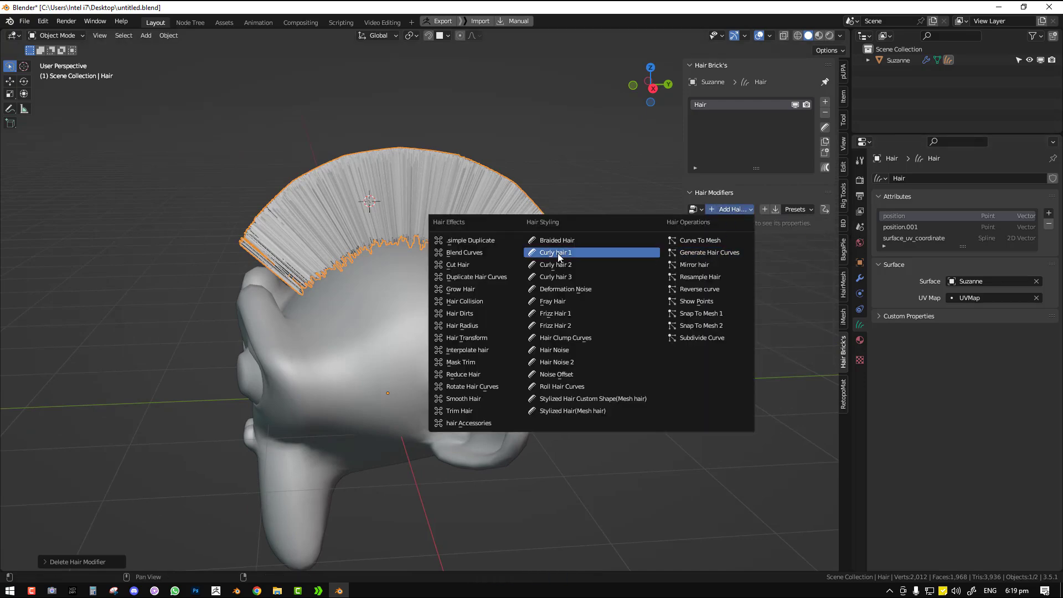
pyautogui.click(557, 254)
pyautogui.click(729, 209)
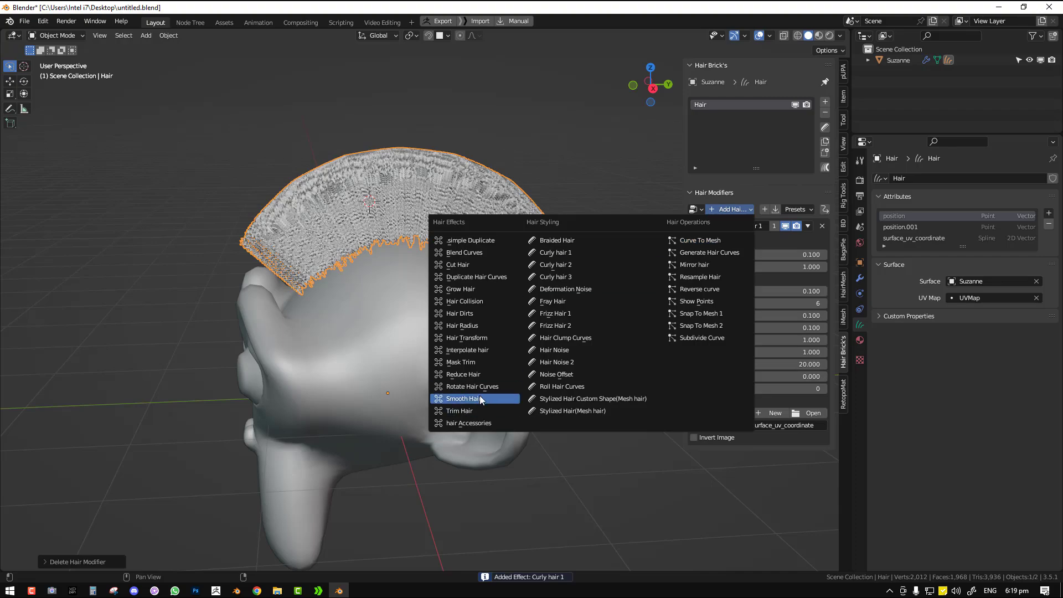
pyautogui.click(464, 398)
pyautogui.moveTo(368, 278); pyautogui.dragTo(534, 280, button='middle')
pyautogui.click(699, 225)
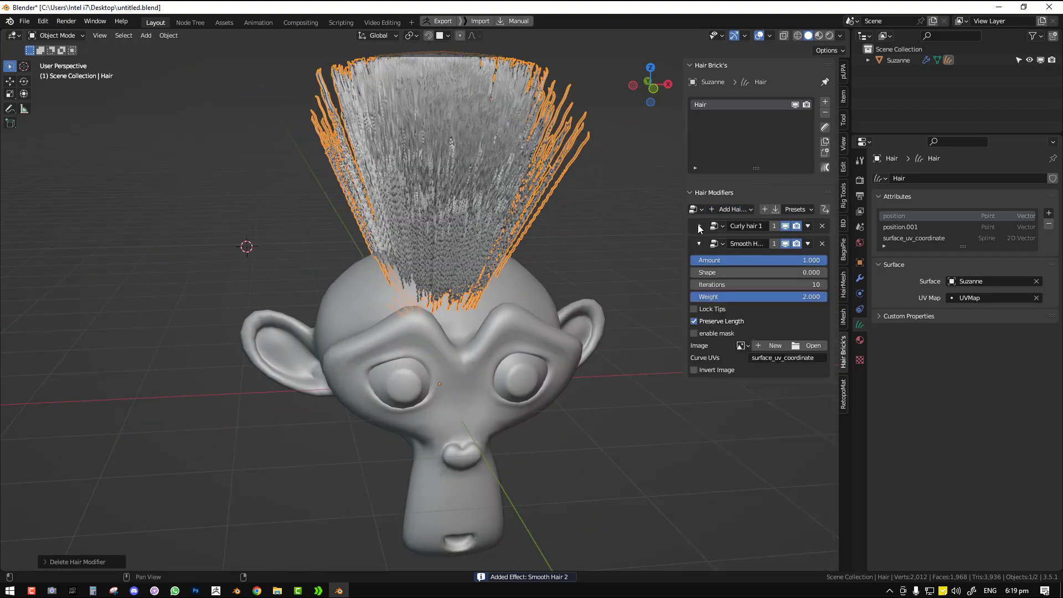
pyautogui.click(780, 260)
pyautogui.write('0.2')
pyautogui.press('Return')
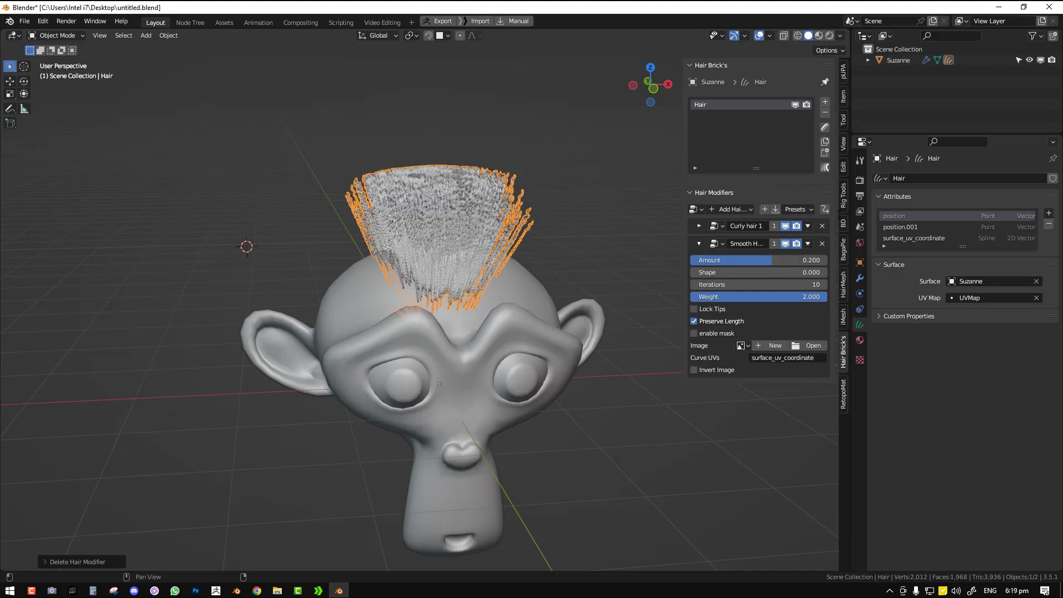
# Try Smooth Hair with shape 1 and amount 1 on the curled mohawk, and delete both the smooth and curly modifiers
pyautogui.moveTo(550, 244); pyautogui.dragTo(447, 231, button='middle')
pyautogui.hotkey('alt', 'a')
pyautogui.scroll(-3, 576, 242)
pyautogui.moveTo(589, 245); pyautogui.dragTo(489, 246, button='middle')
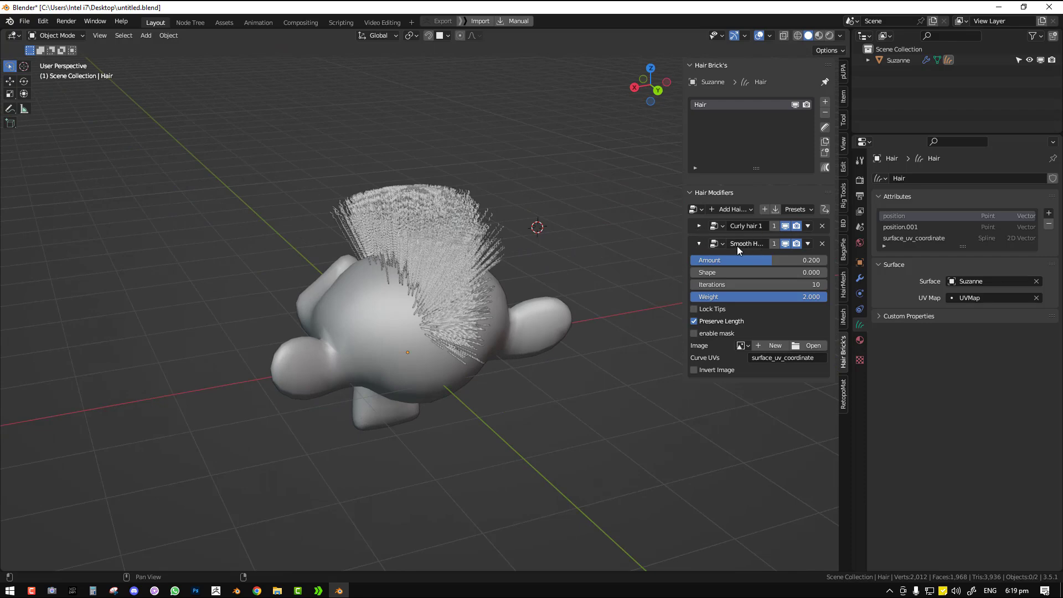
pyautogui.moveTo(764, 273); pyautogui.dragTo(769, 275)
pyautogui.click(767, 275)
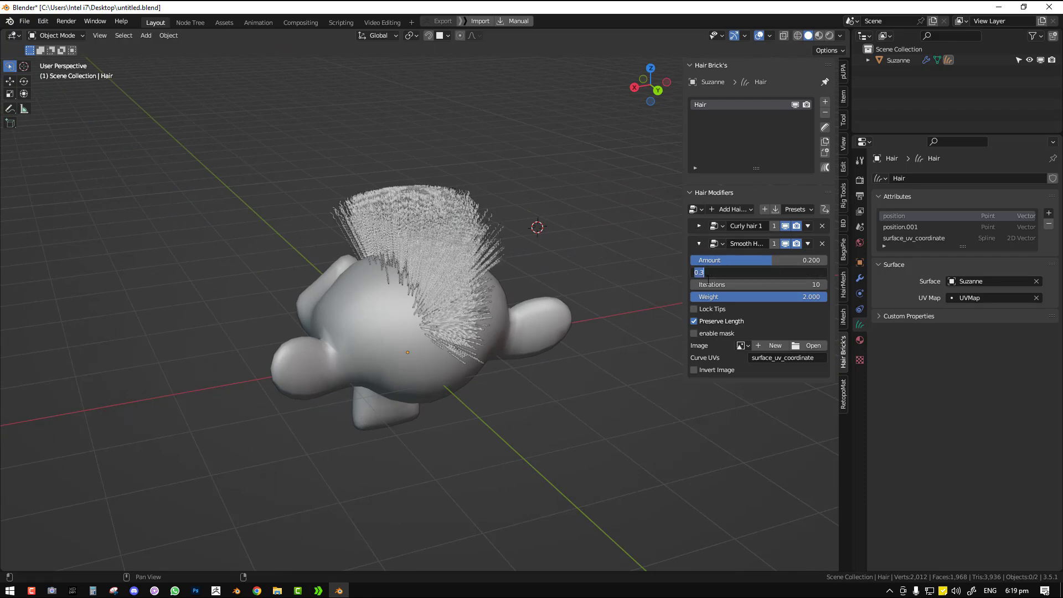
pyautogui.press('Return')
pyautogui.moveTo(564, 279); pyautogui.dragTo(615, 267, button='middle')
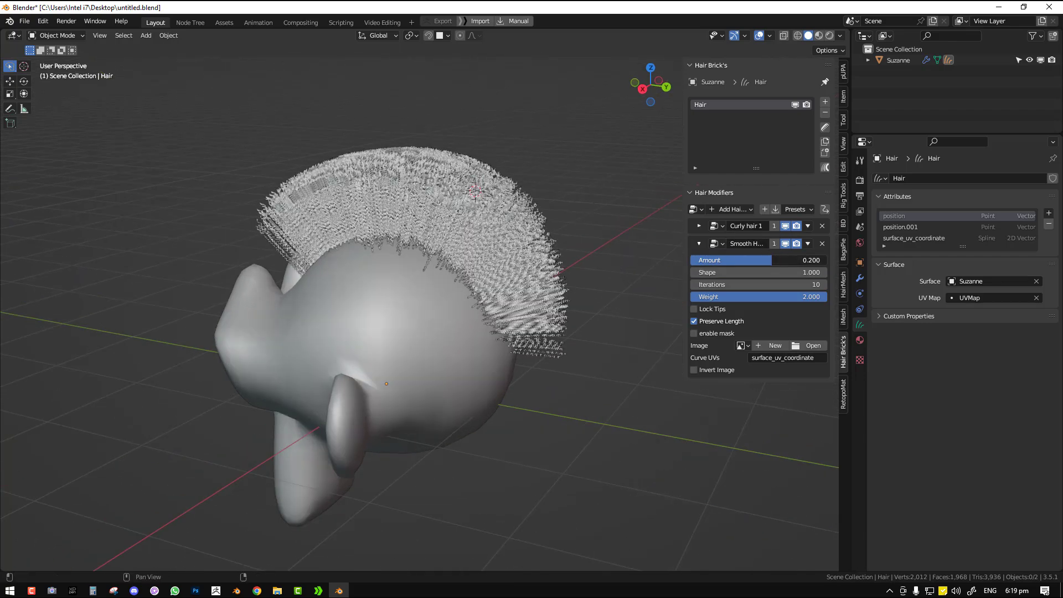
pyautogui.moveTo(794, 260); pyautogui.dragTo(827, 260)
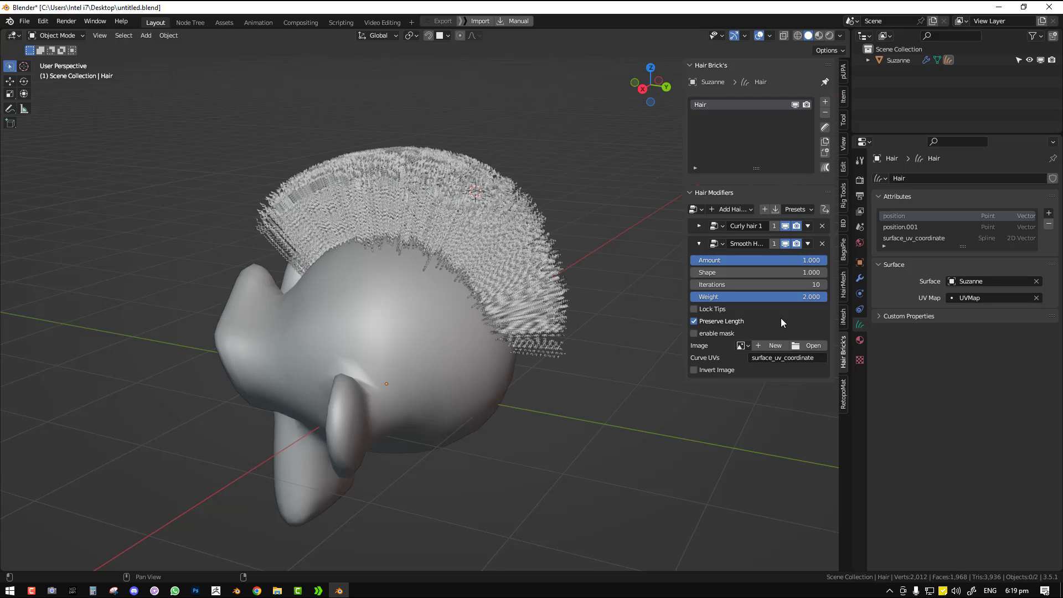
pyautogui.click(822, 244)
pyautogui.click(821, 226)
# Add a hair Accessories modifier to the mohawk, add a UV sphere, and pick the Hair object as the accessory
pyautogui.click(733, 210)
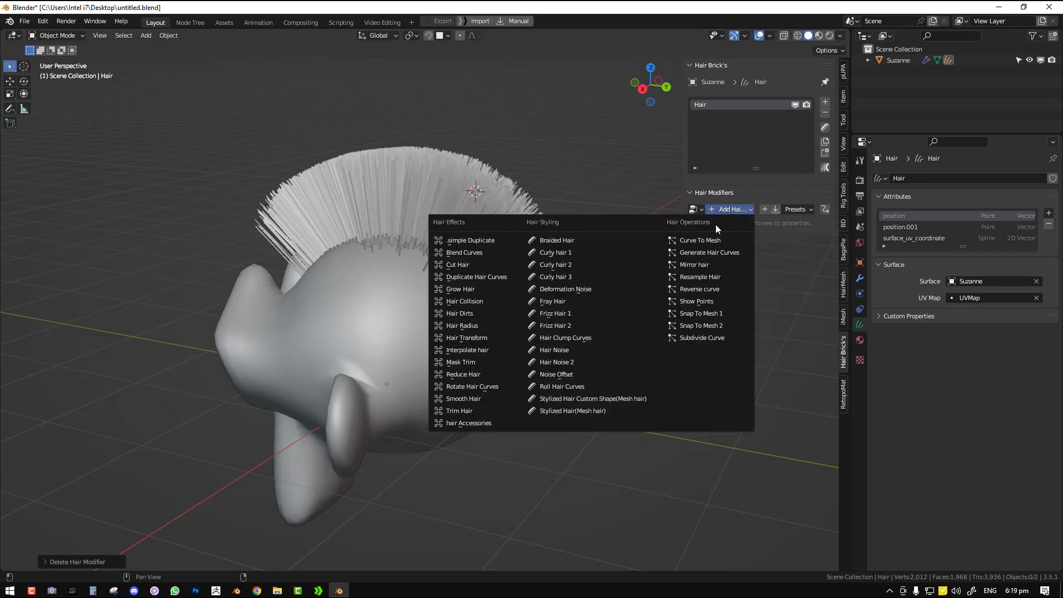
pyautogui.click(496, 423)
pyautogui.moveTo(510, 327); pyautogui.dragTo(587, 250, button='middle')
pyautogui.hotkey('shift', 'a')
pyautogui.moveTo(611, 228)
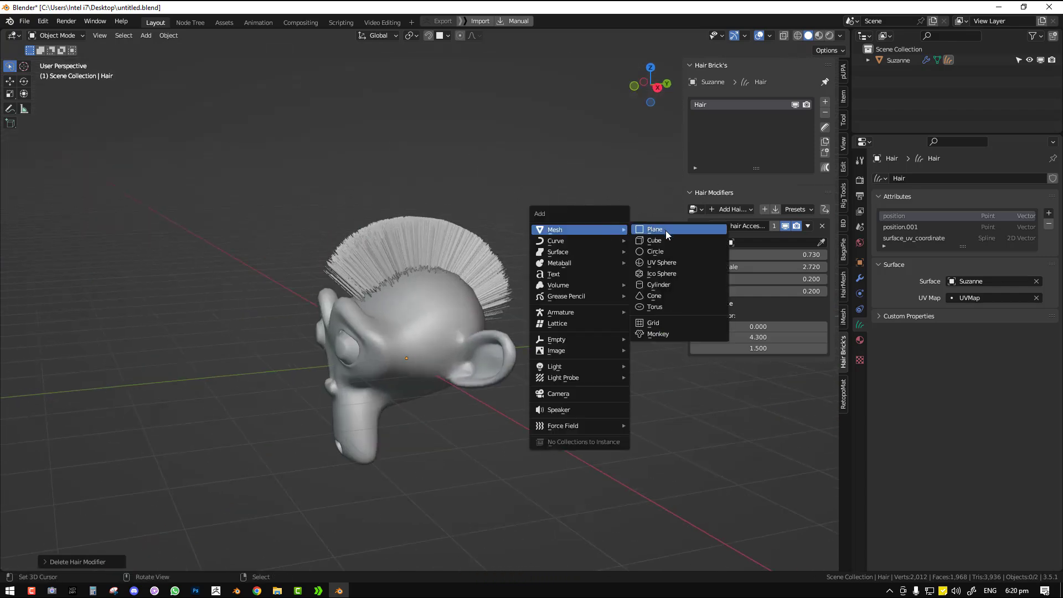
pyautogui.click(664, 261)
pyautogui.click(822, 242)
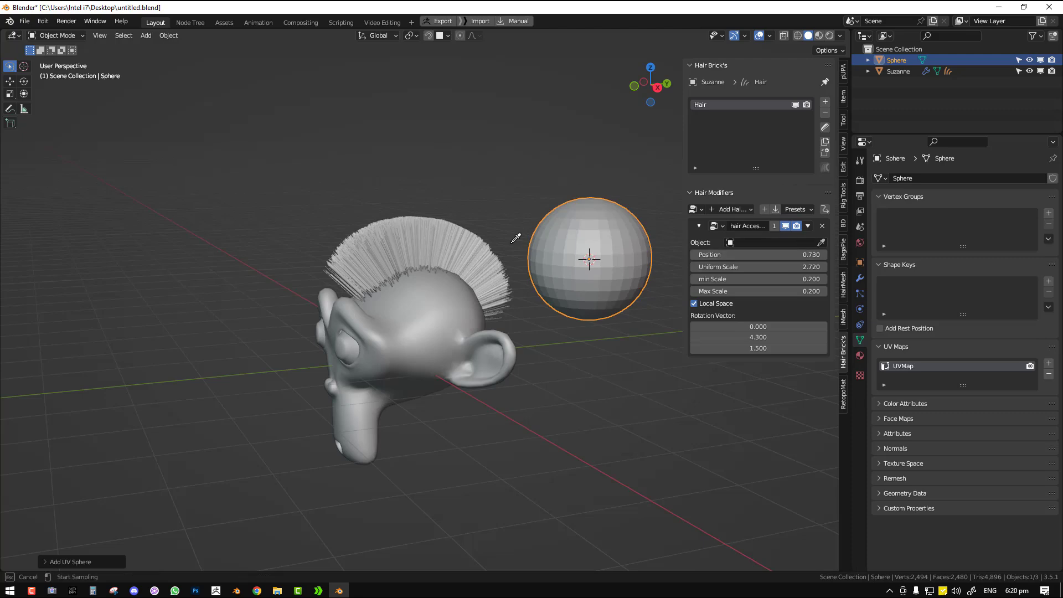
pyautogui.click(486, 237)
pyautogui.moveTo(531, 252)
pyautogui.mouseDown(button='middle')
pyautogui.moveTo(482, 256)
pyautogui.moveTo(534, 248)
pyautogui.mouseUp(button='middle')
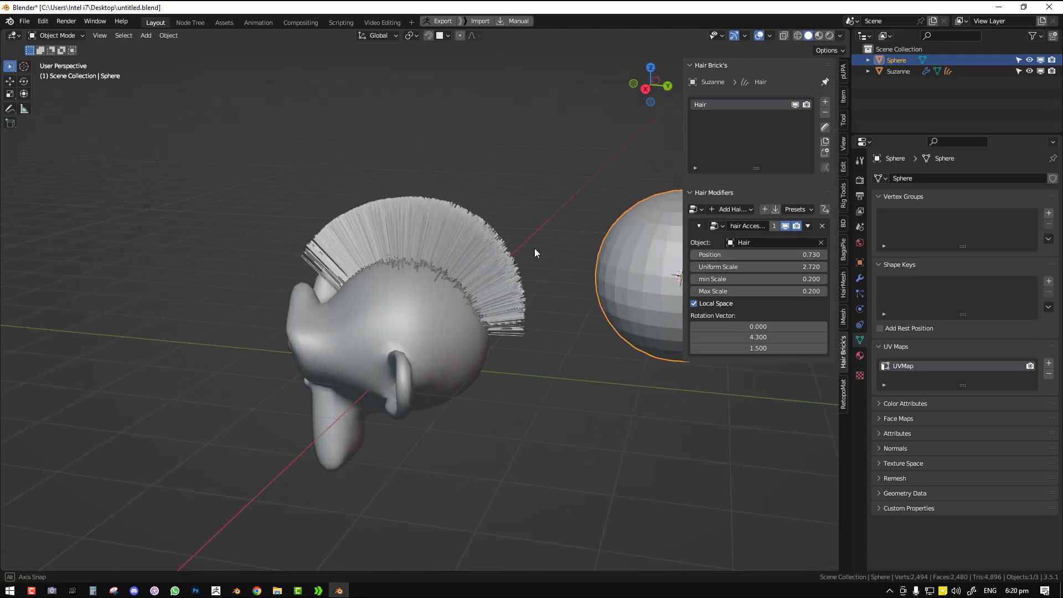
# Set the accessory position to 43.83, uniform scale to 23.22 and min scale to 2.4, and delete the UV sphere
pyautogui.moveTo(731, 259); pyautogui.dragTo(825, 259)
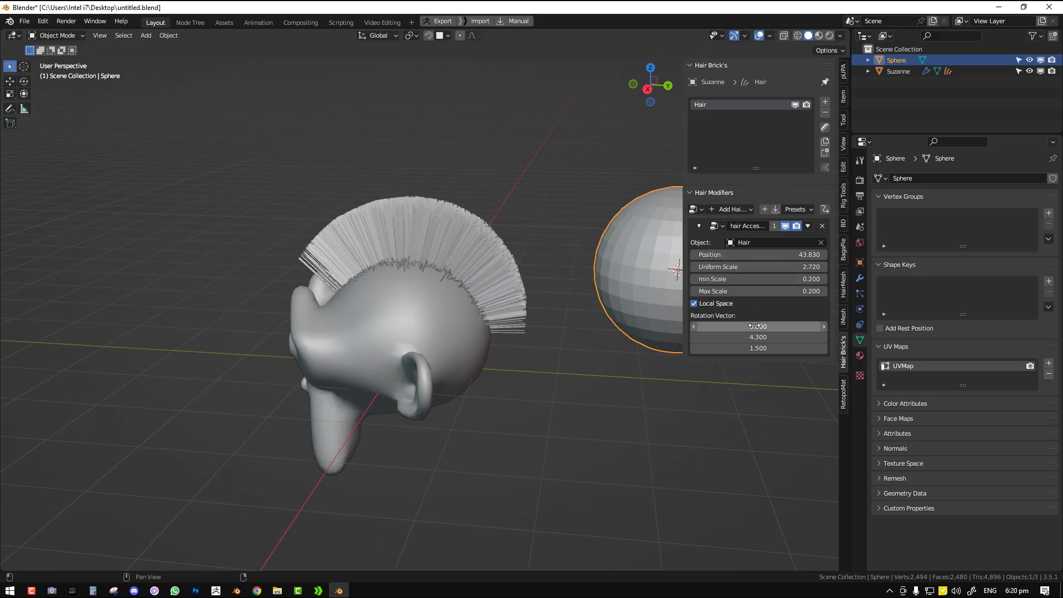
pyautogui.moveTo(742, 281); pyautogui.dragTo(771, 281)
pyautogui.moveTo(478, 265); pyautogui.dragTo(587, 254, button='middle')
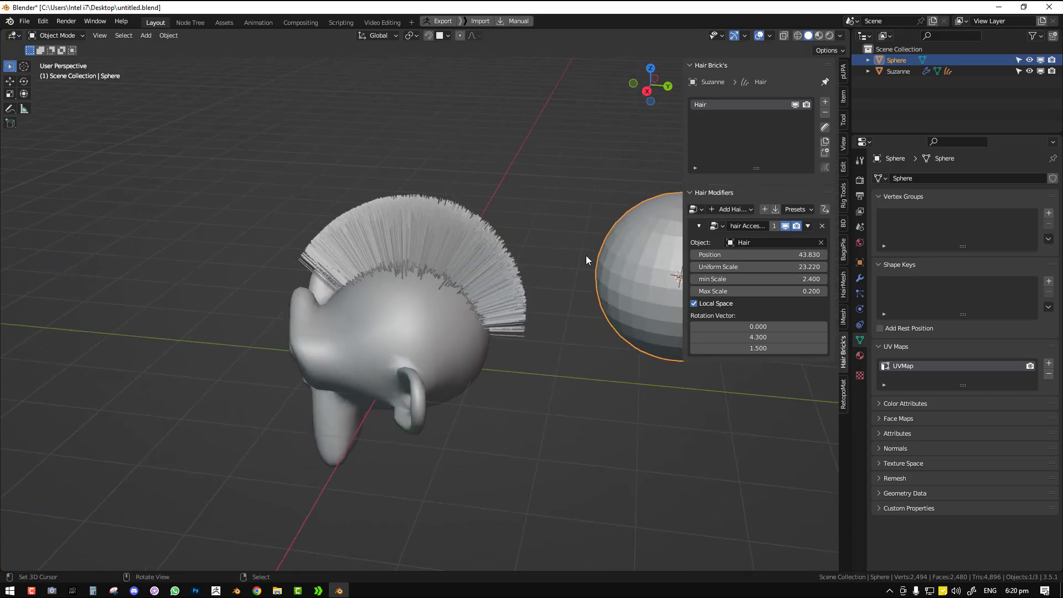
pyautogui.scroll(-2, 587, 258)
pyautogui.moveTo(444, 269); pyautogui.dragTo(533, 244, button='middle')
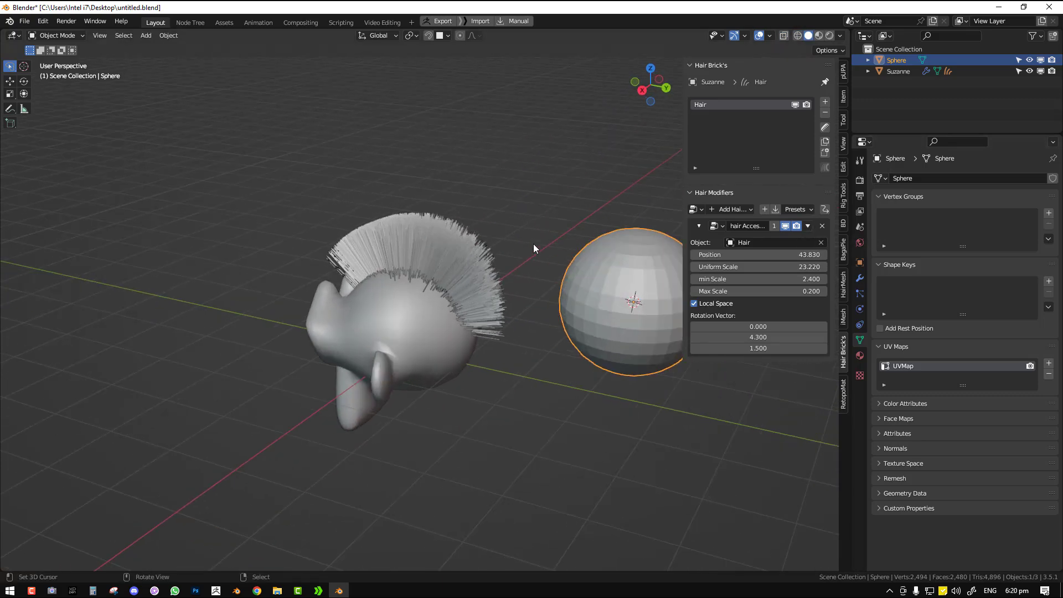
pyautogui.press('x')
pyautogui.click(609, 258)
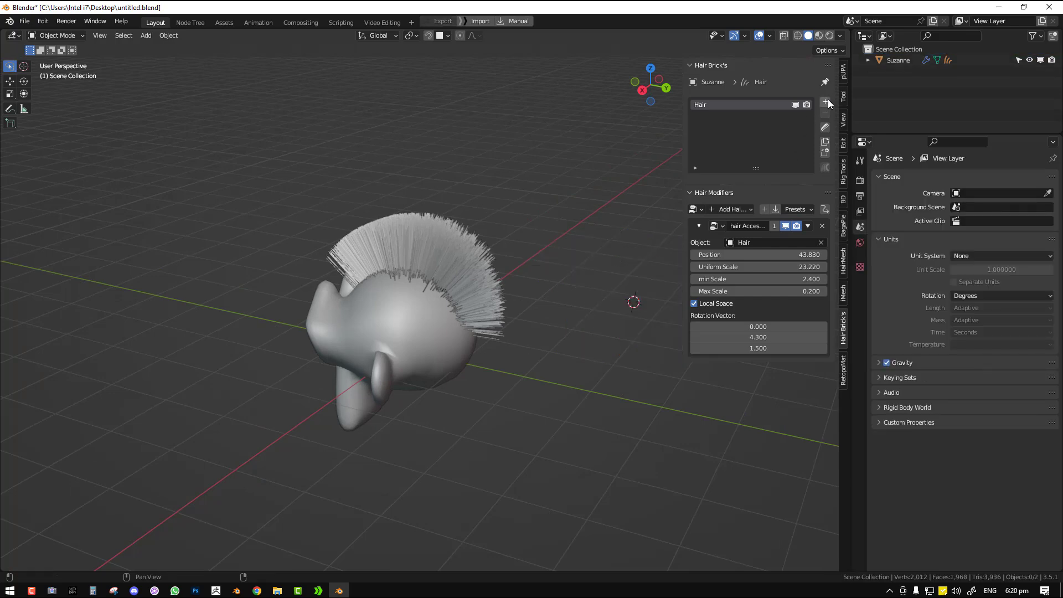
# Create a second hair object on Suzanne and place a single strand on the side of her head with the Add brush
pyautogui.click(419, 349)
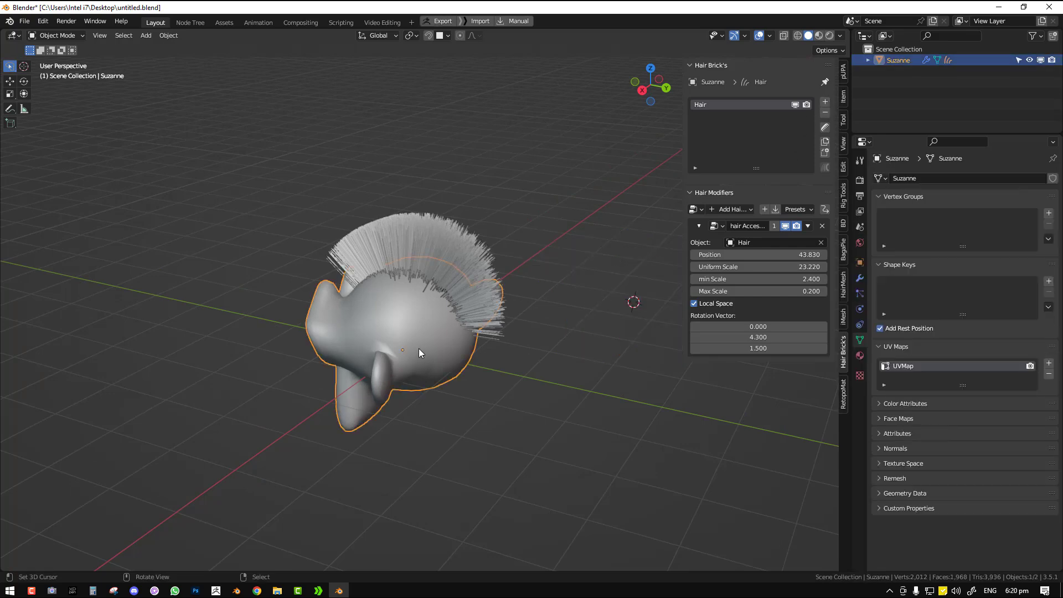
pyautogui.click(826, 102)
pyautogui.hotkey('shift', 'space')
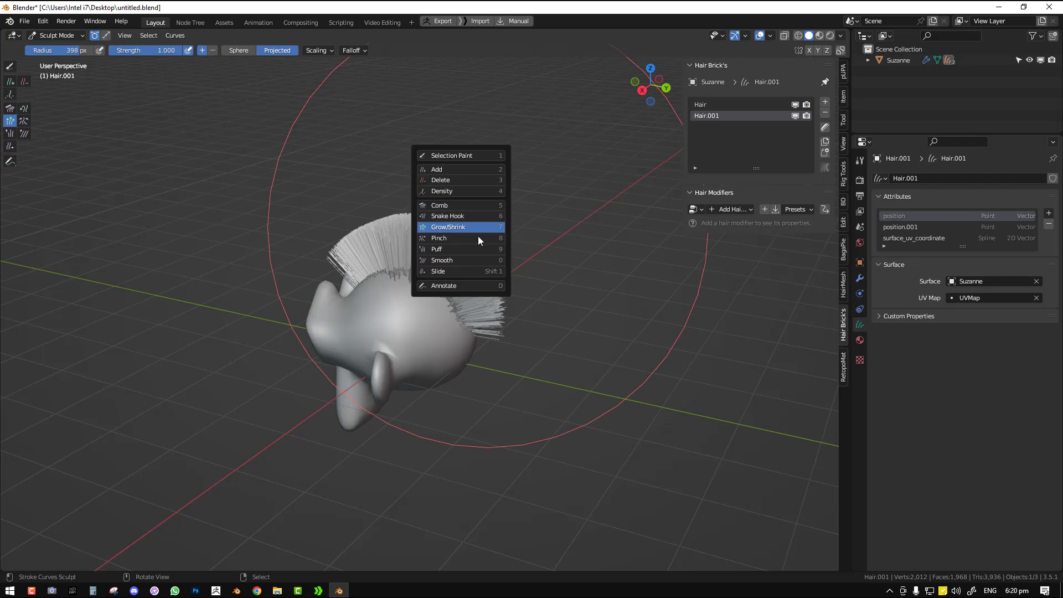
pyautogui.click(437, 169)
pyautogui.moveTo(430, 323); pyautogui.dragTo(361, 292, button='middle')
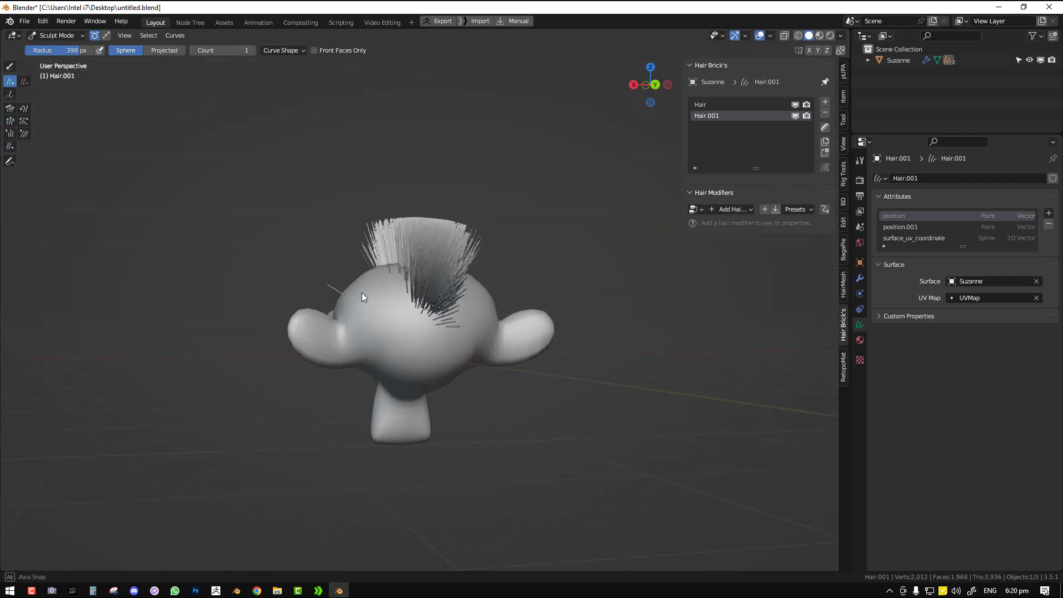
pyautogui.scroll(3, 349, 300)
# Pull the single strand outward into a long bent curve with the Snake Hook brush and return to Object Mode
pyautogui.hotkey('shift', 'space')
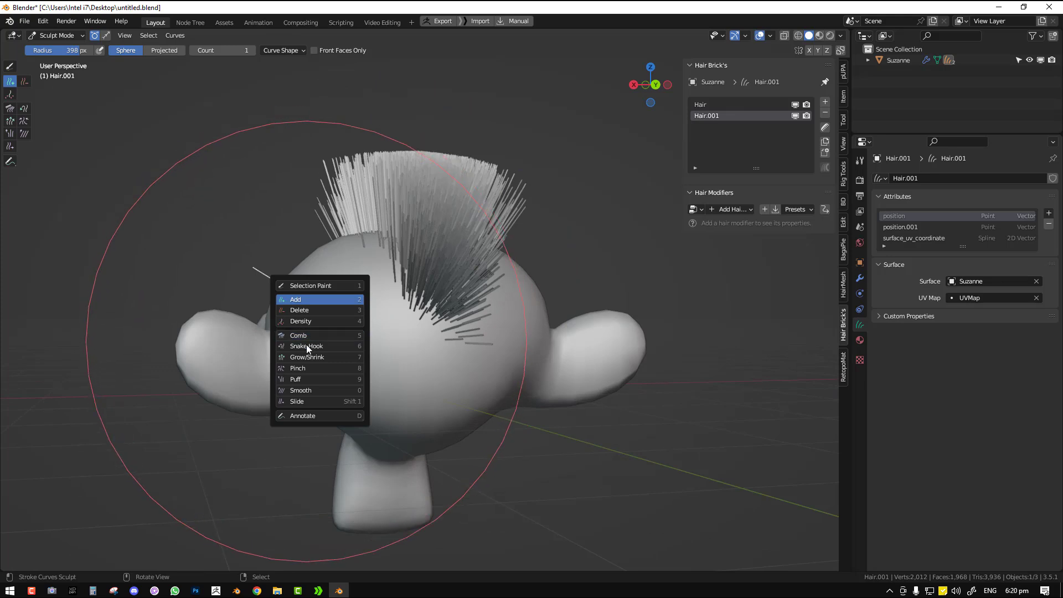
pyautogui.click(307, 346)
pyautogui.moveTo(254, 268)
pyautogui.mouseDown()
pyautogui.moveTo(237, 258)
pyautogui.moveTo(54, 264)
pyautogui.mouseUp()
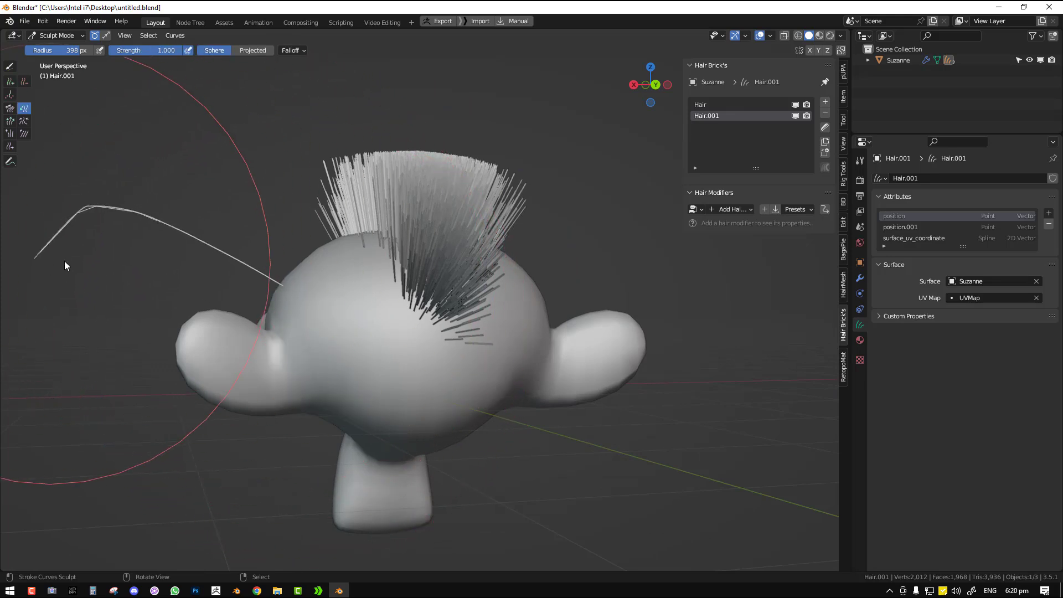
pyautogui.scroll(-5, 291, 288)
pyautogui.hotkey('ctrl', 'Tab')
# Add a hair Accessories modifier to the single strand and assign a new UV sphere as its accessory object
pyautogui.moveTo(230, 292); pyautogui.dragTo(387, 260, button='middle')
pyautogui.click(731, 209)
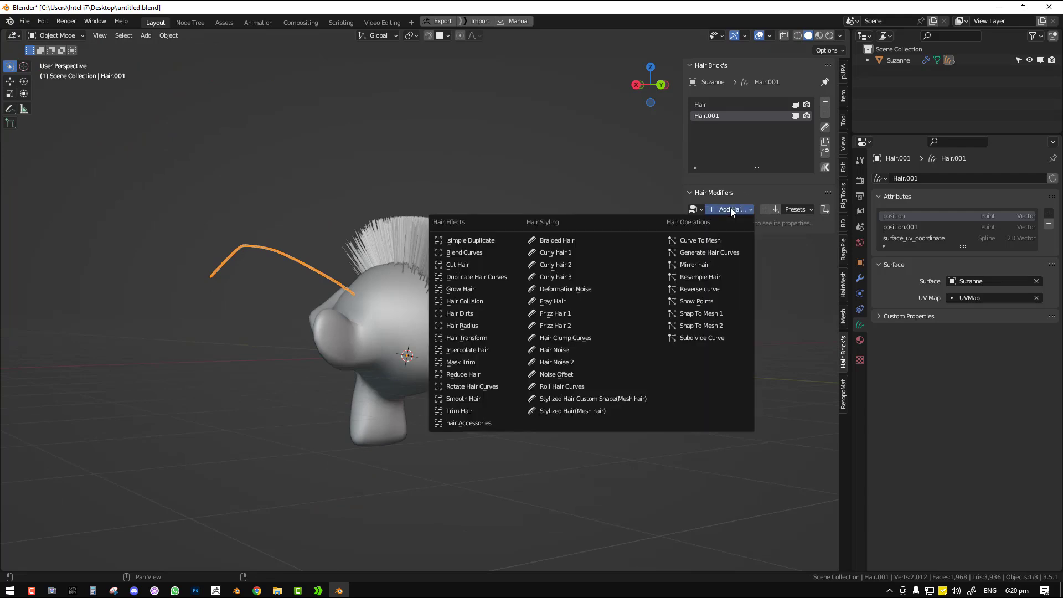
pyautogui.click(468, 423)
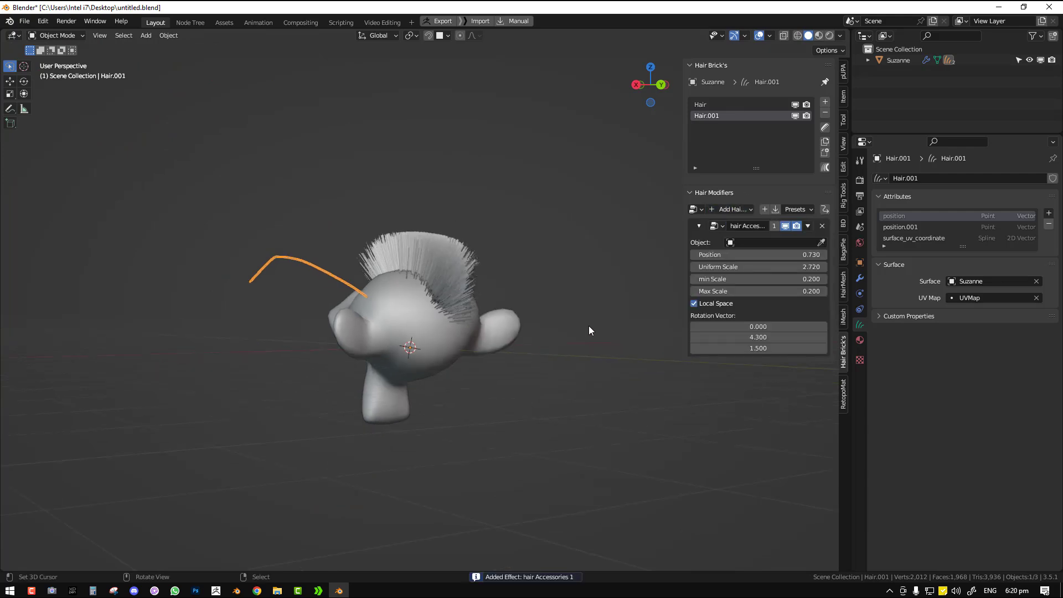
pyautogui.hotkey('shift', 'a')
pyautogui.moveTo(609, 284)
pyautogui.click(665, 317)
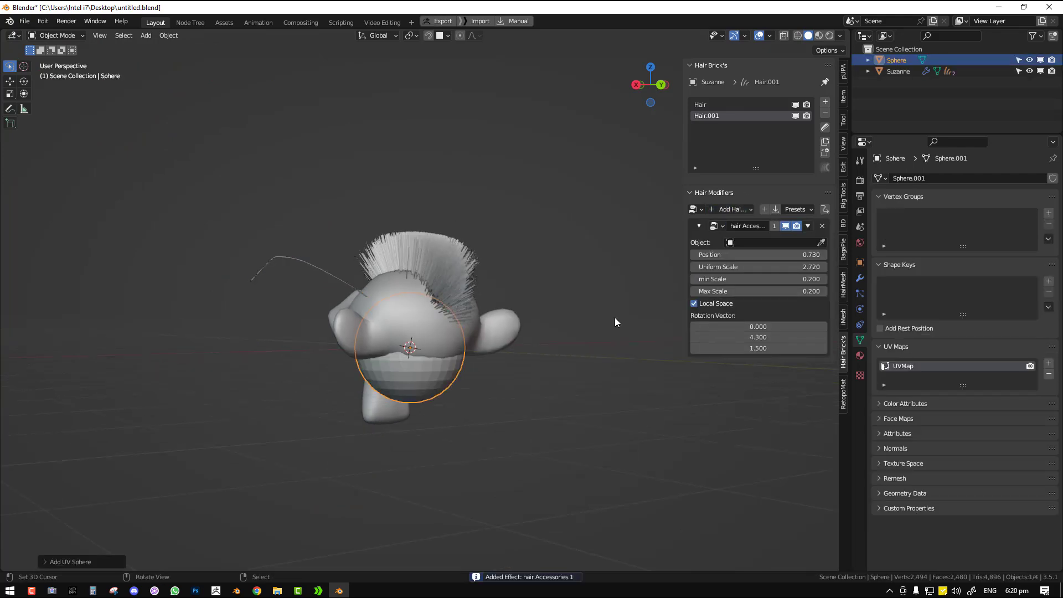
pyautogui.click(307, 269)
pyautogui.click(821, 242)
pyautogui.click(423, 377)
# Delete the original UV sphere from the scene, leaving only its instance on the strand
pyautogui.moveTo(414, 369); pyautogui.dragTo(480, 393, button='middle')
pyautogui.click(480, 393)
pyautogui.press('x')
pyautogui.click(605, 348)
pyautogui.moveTo(541, 337); pyautogui.dragTo(526, 289, button='middle')
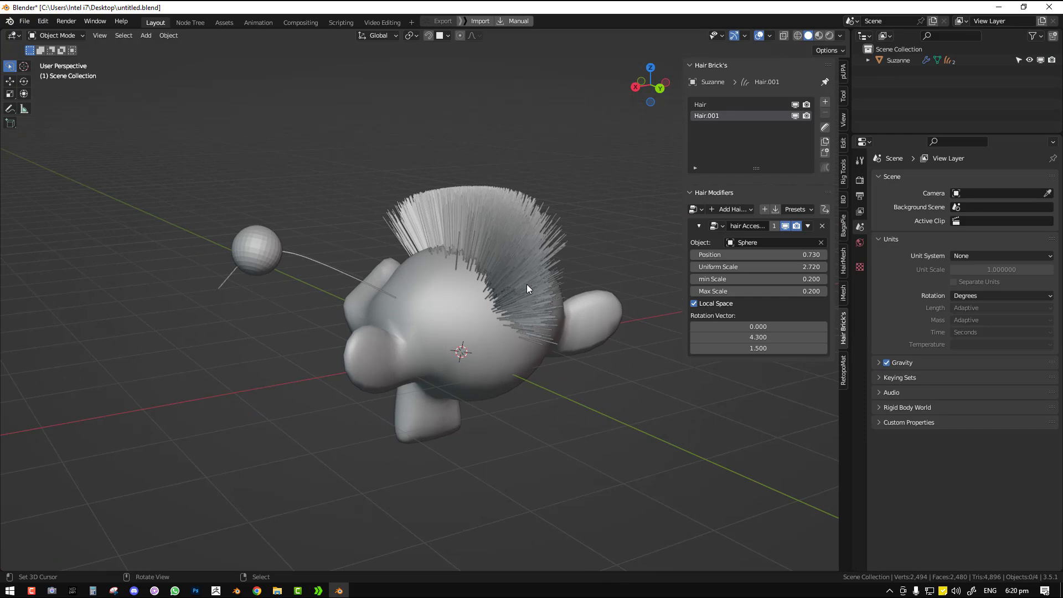
# Set the sphere accessory's Position to 0.980 so it sits near the strand's tip
pyautogui.click(250, 262)
pyautogui.moveTo(257, 251); pyautogui.dragTo(316, 260, button='middle')
pyautogui.moveTo(758, 254); pyautogui.dragTo(786, 255)
pyautogui.moveTo(274, 257); pyautogui.dragTo(310, 248, button='middle')
pyautogui.click(362, 244)
pyautogui.click(224, 257)
# Remove the hair Accessories modifier from the strand and apply the draid Locks preset to it
pyautogui.click(806, 210)
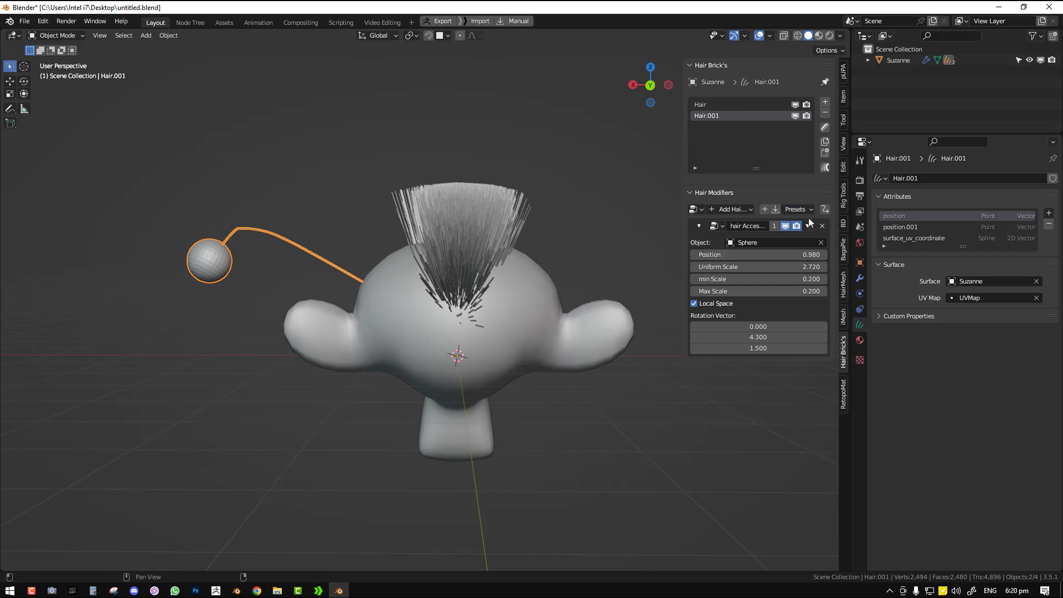
pyautogui.click(822, 226)
pyautogui.click(805, 208)
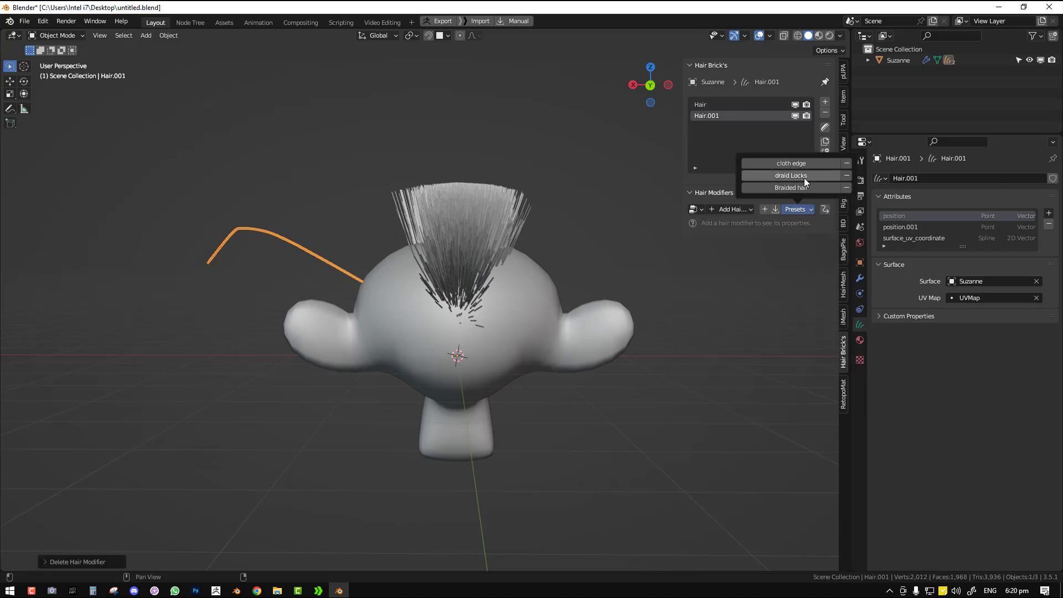
pyautogui.click(803, 175)
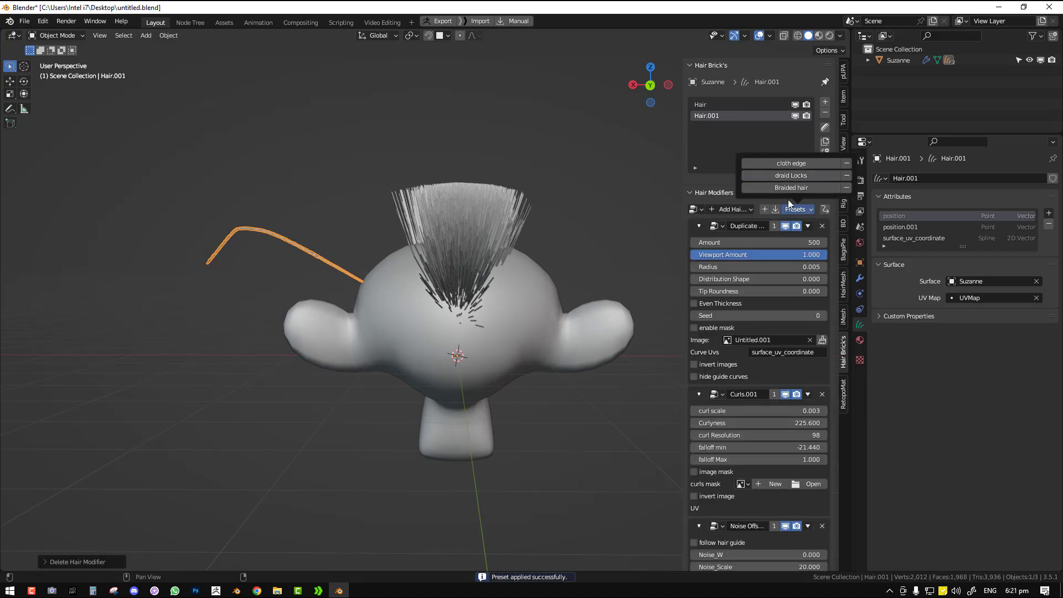
# Set the strand's Duplicate modifier to Radius 0.055, Amount 496 and Viewport Amount 0.995
pyautogui.moveTo(765, 267); pyautogui.dragTo(793, 266)
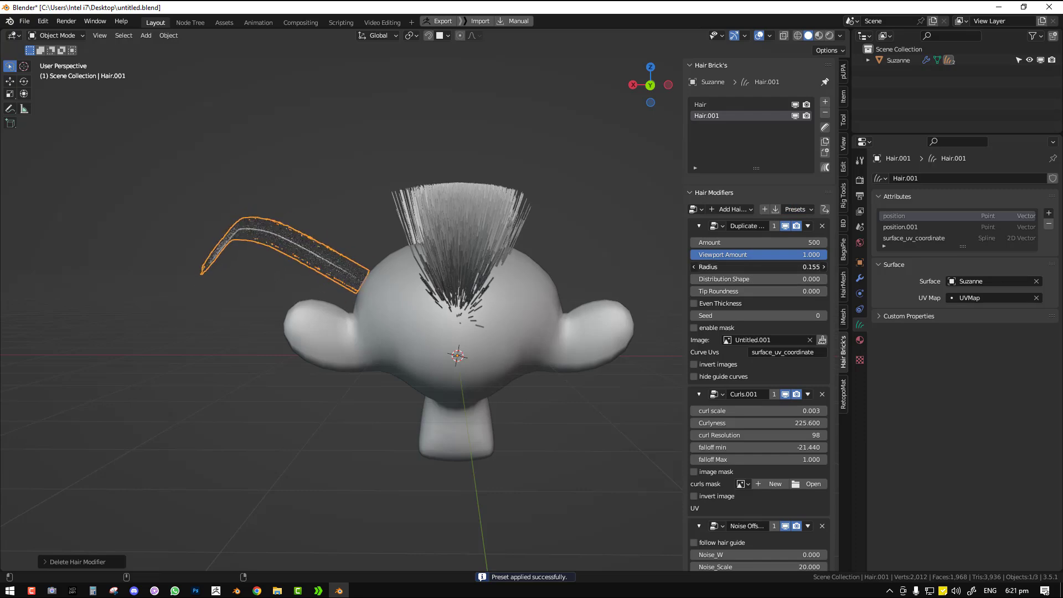
pyautogui.click(171, 271)
pyautogui.moveTo(171, 271); pyautogui.dragTo(301, 272, button='middle')
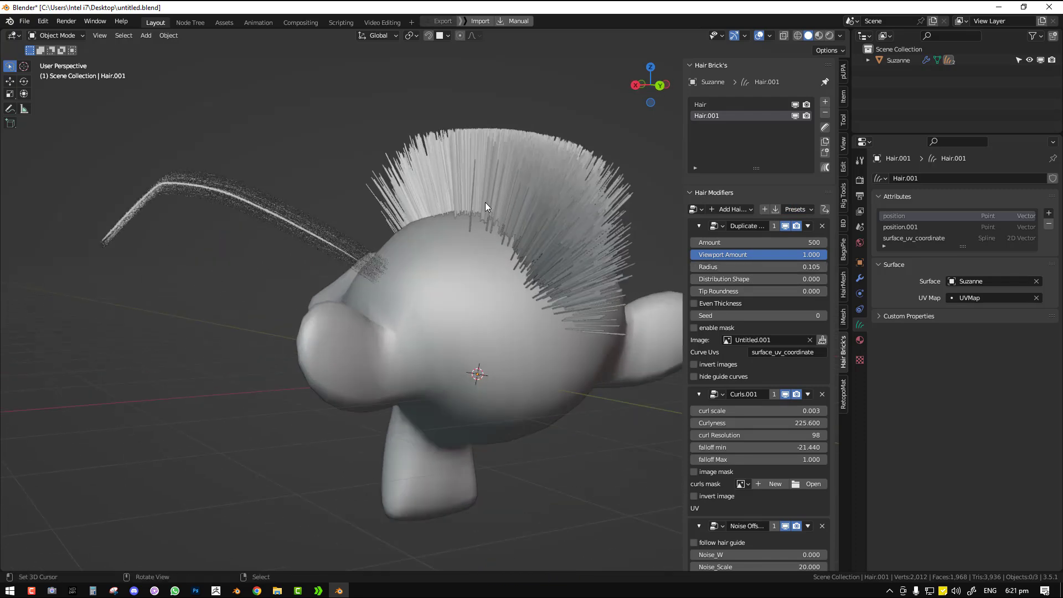
pyautogui.press('F8')
pyautogui.click(532, 160)
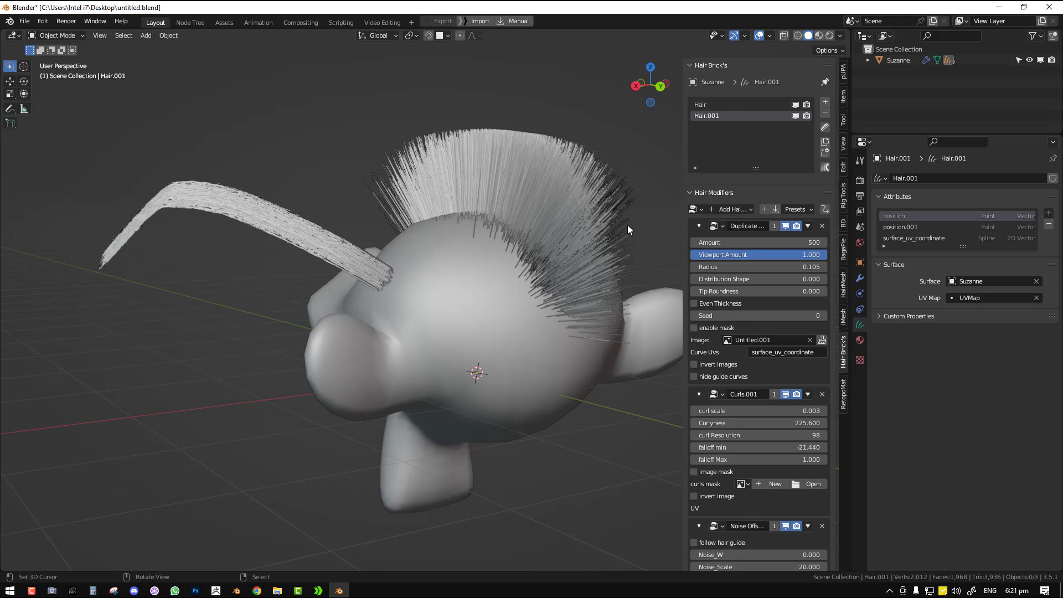
pyautogui.moveTo(756, 242); pyautogui.dragTo(817, 267)
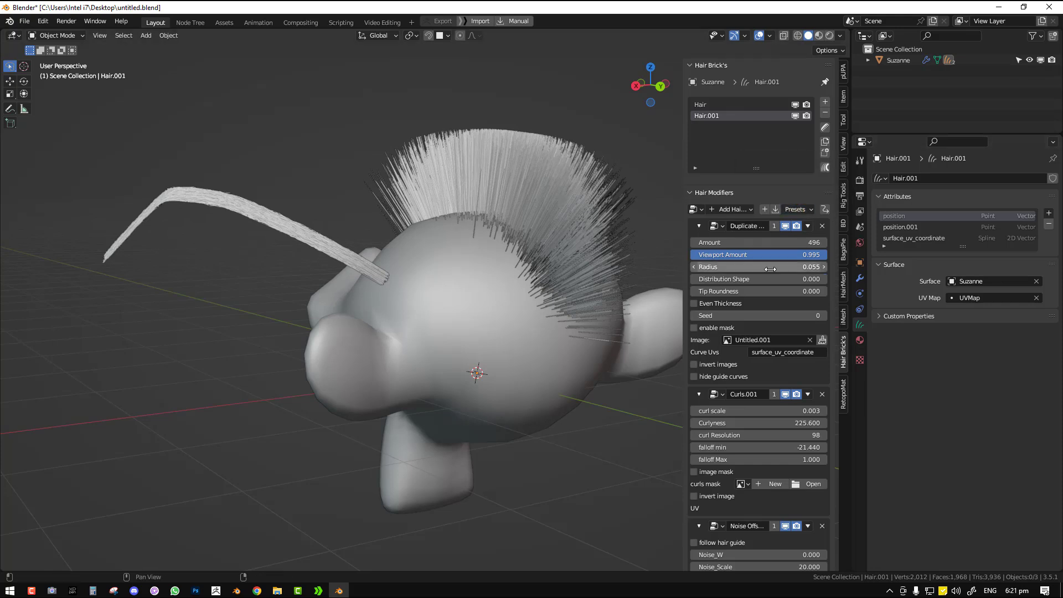
# Save the strand's modifier stack as a hair preset named sfdsf and check the list of presets
pyautogui.scroll(-3, 759, 231)
pyautogui.click(761, 144)
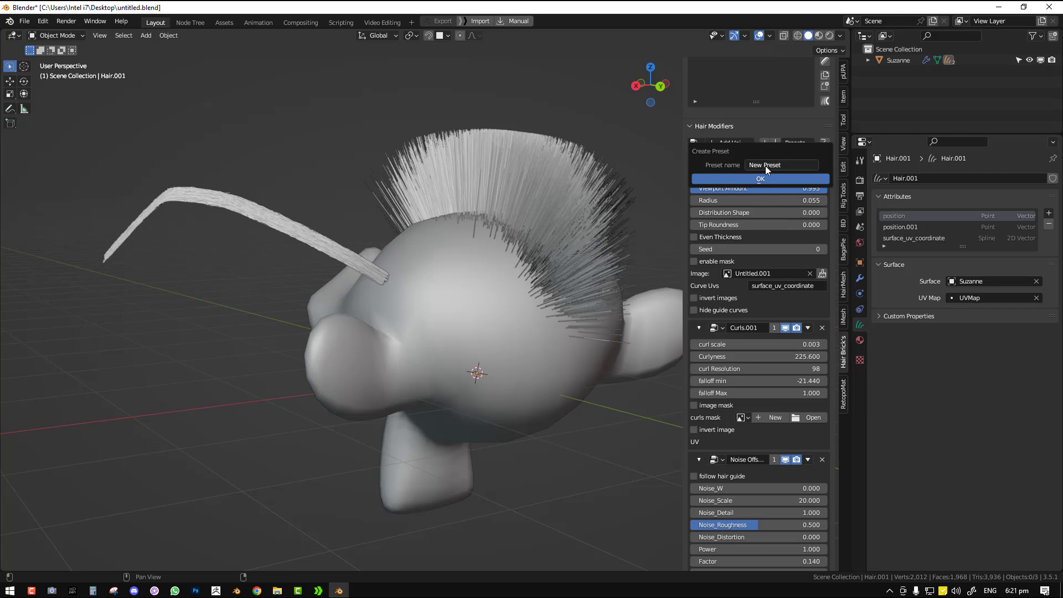
pyautogui.click(777, 164)
pyautogui.write('sfdsf')
pyautogui.click(760, 178)
pyautogui.click(805, 146)
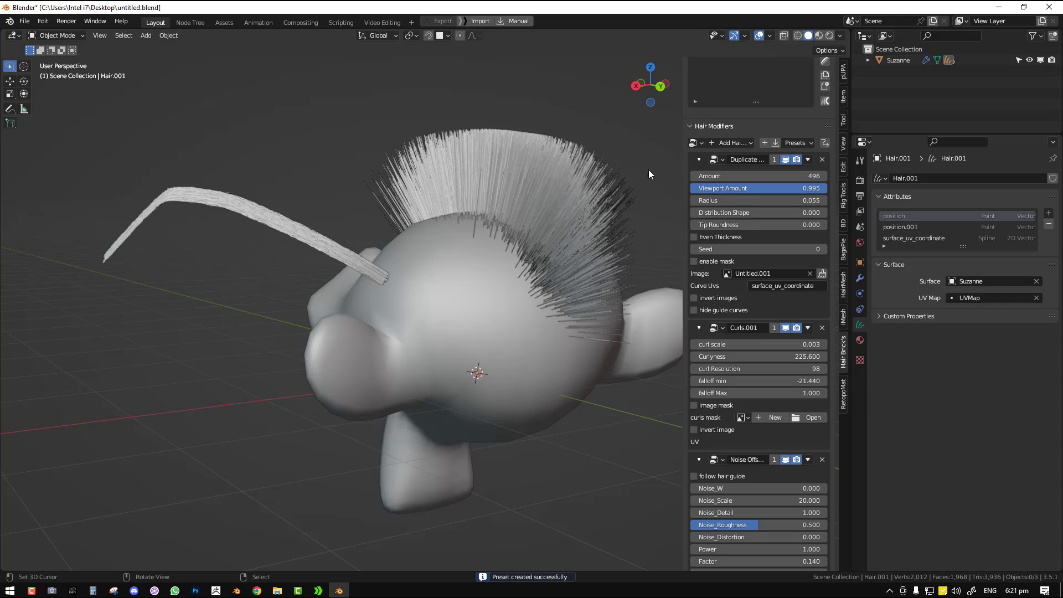
pyautogui.click(806, 143)
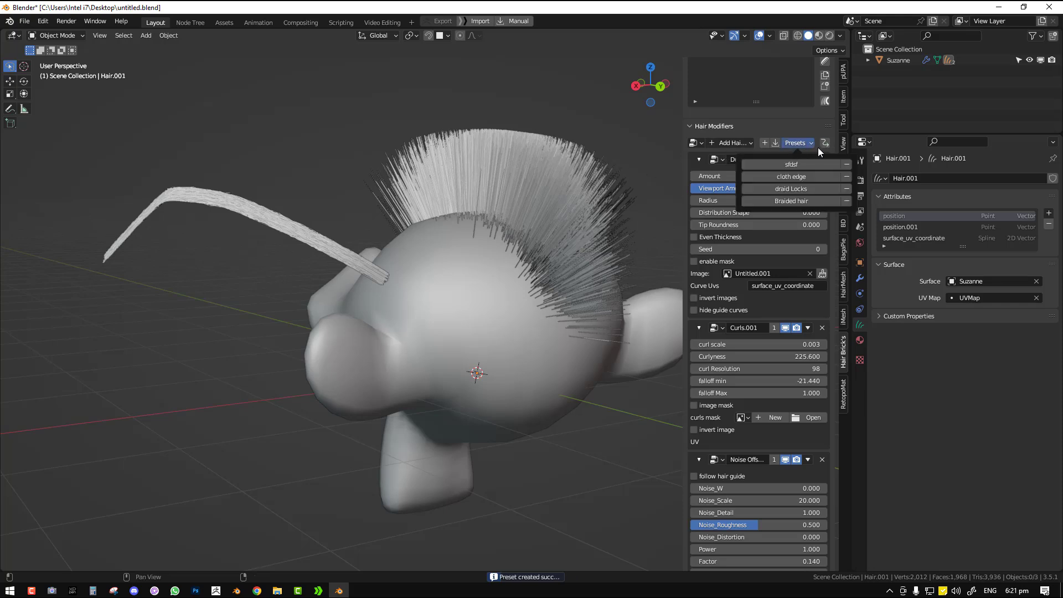
# Collapse all of the strand's hair modifiers, briefly expanding Curls.001 and collapsing it again
pyautogui.click(825, 143)
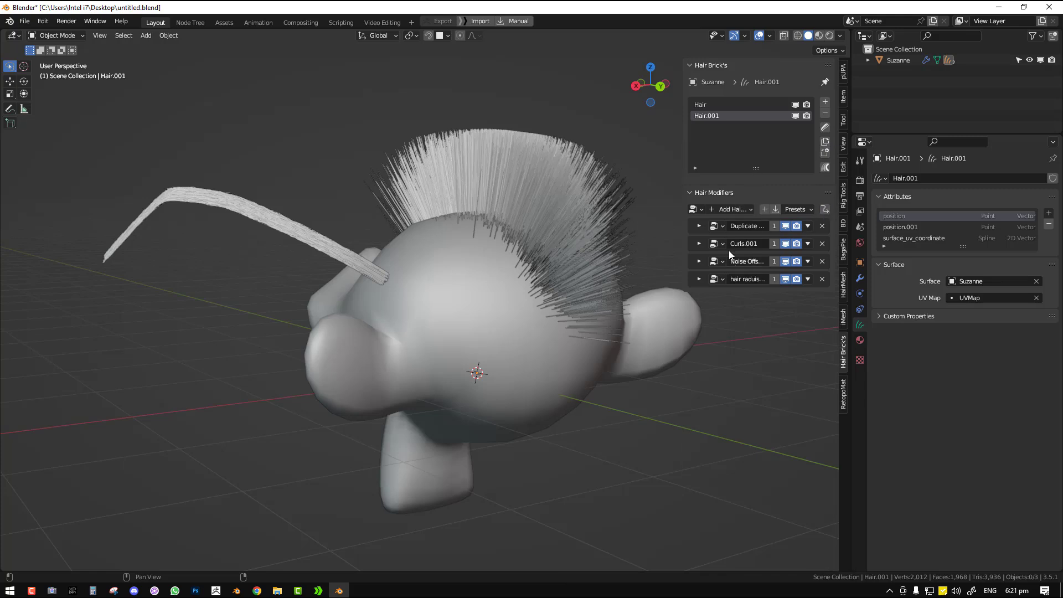
pyautogui.click(701, 241)
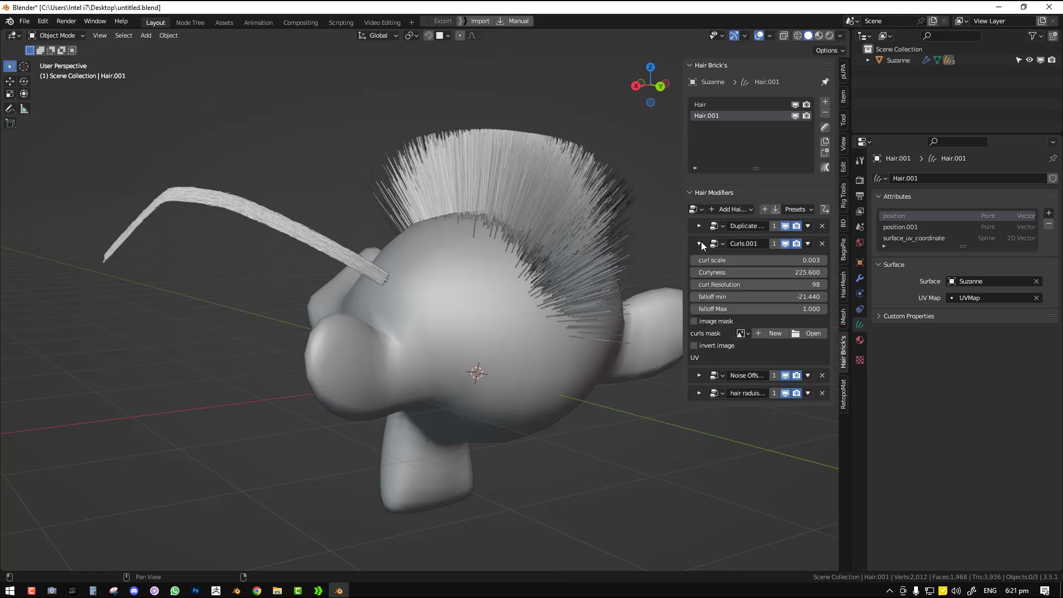
pyautogui.click(825, 209)
pyautogui.moveTo(487, 257); pyautogui.dragTo(466, 256, button='middle')
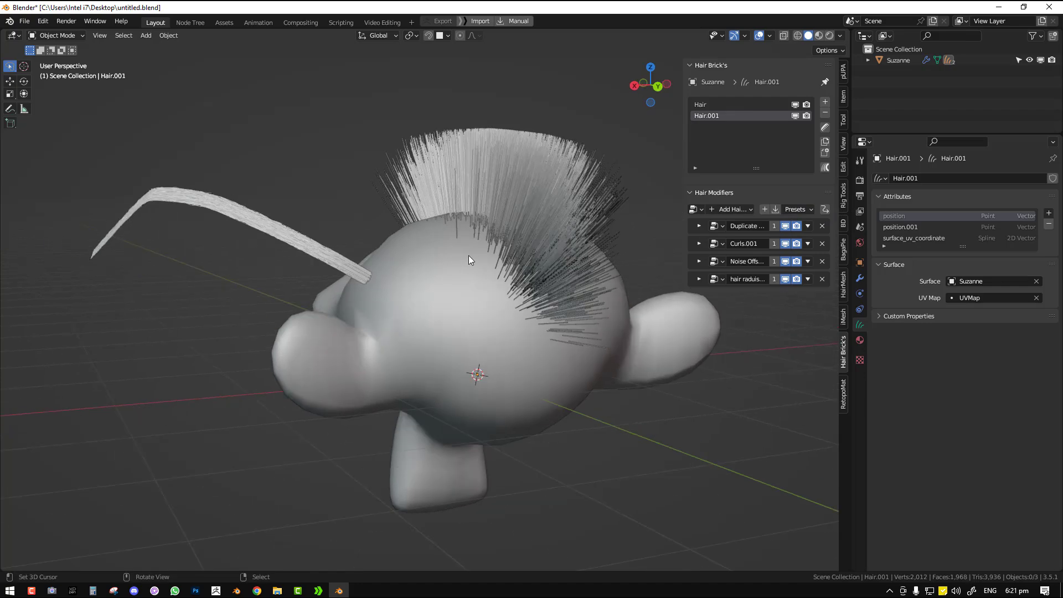
# Add a new empty hair object to Suzanne and remove it again
pyautogui.click(208, 212)
pyautogui.keyDown('shift'); pyautogui.moveTo(207, 212); pyautogui.dragTo(330, 212, button='middle'); pyautogui.keyUp('shift')
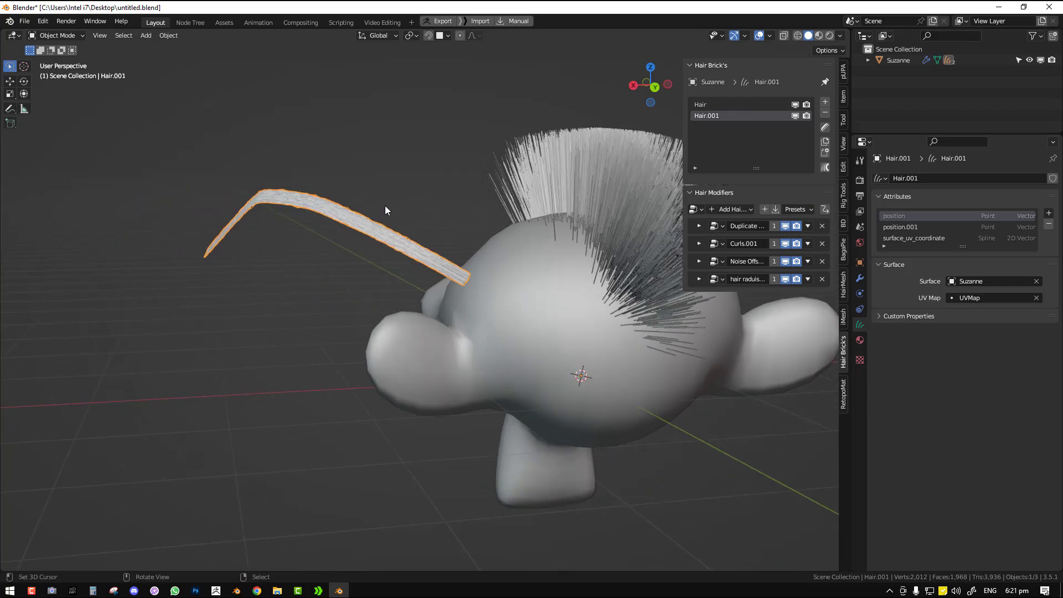
pyautogui.click(825, 102)
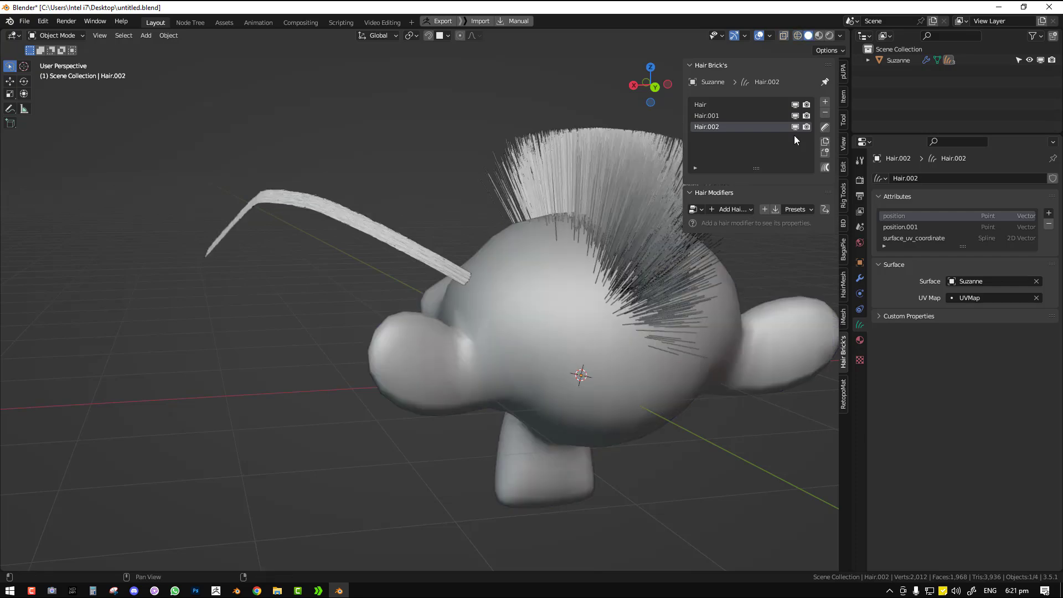
pyautogui.click(712, 116)
pyautogui.click(783, 126)
pyautogui.click(825, 113)
# Select the Hair.001 strand and duplicate it together with its hair modifiers
pyautogui.click(825, 142)
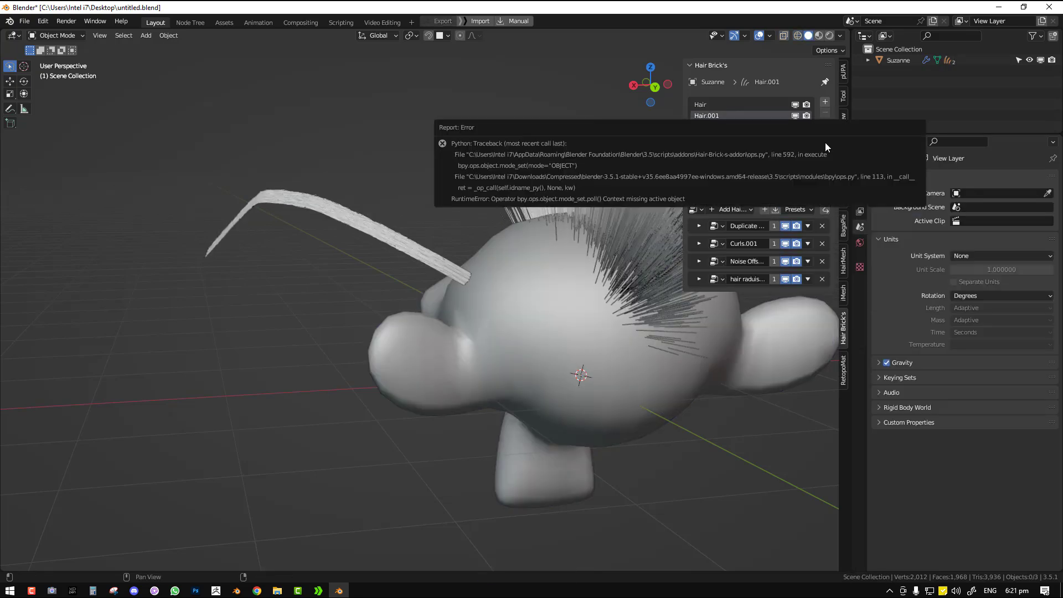
pyautogui.click(396, 247)
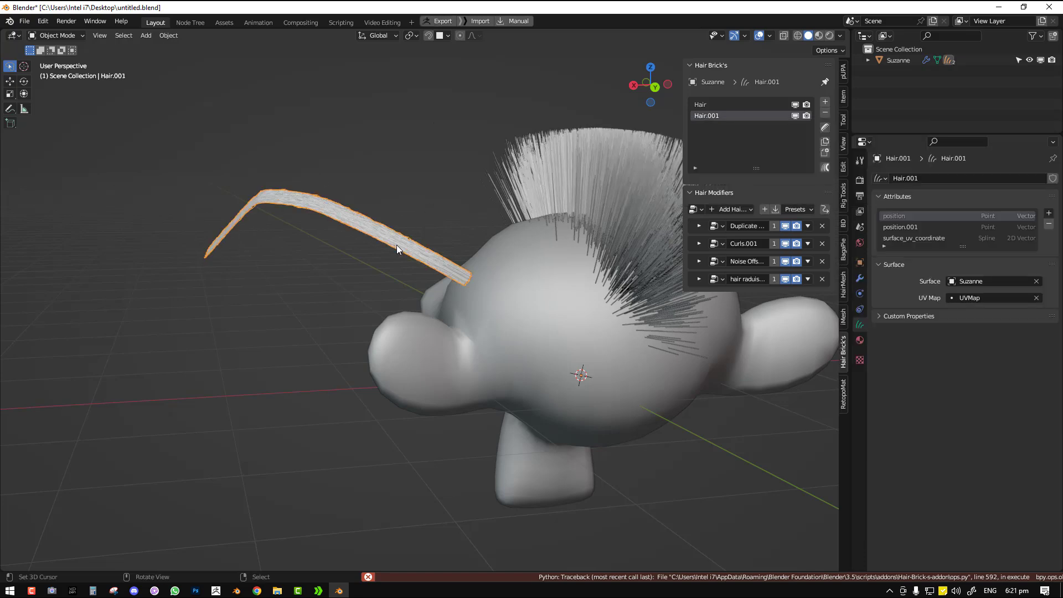
pyautogui.click(825, 142)
pyautogui.scroll(1, 415, 294)
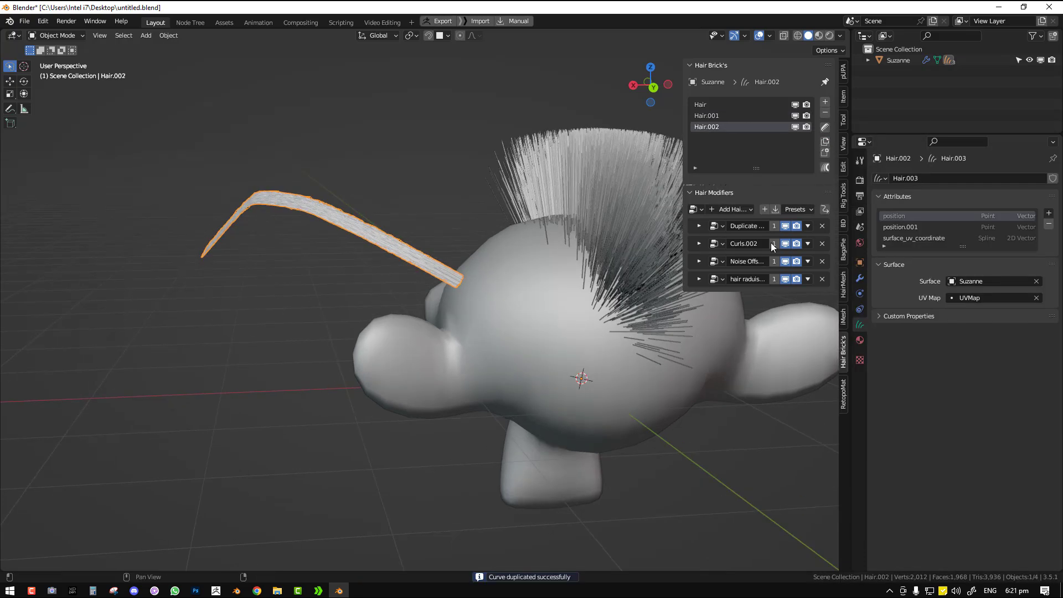
# Delete the Duplicate, Curls and Noise Offset modifiers from the duplicated hair strand
pyautogui.click(822, 226)
pyautogui.click(821, 226)
pyautogui.click(822, 226)
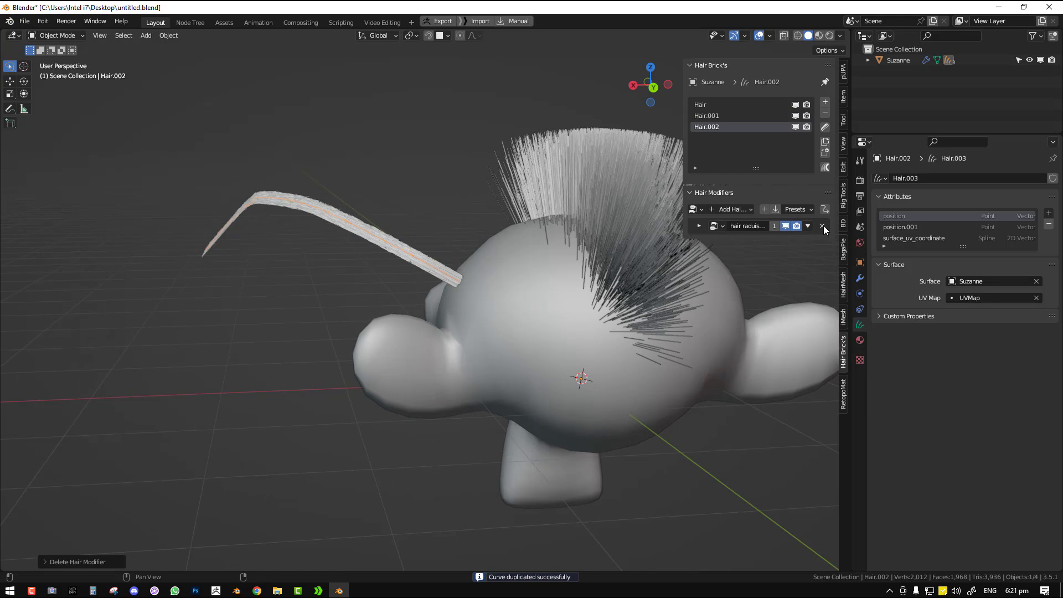
# Remove the hair radius modifier from the Hair.002 layer, and toggle the Hair.001 layer's viewport visibility off and back on
pyautogui.click(822, 226)
pyautogui.click(794, 118)
pyautogui.click(795, 118)
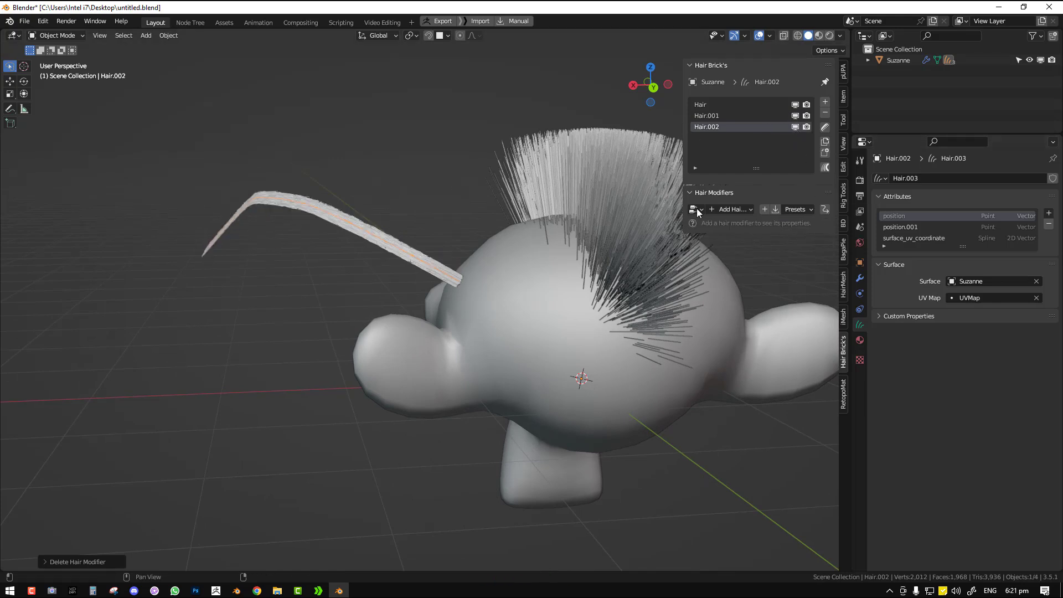
# Link the duplicated Hair.002 strand to the object data of Hair.001, and deselect both strands
pyautogui.press('g')
pyautogui.rightClick(358, 170)
pyautogui.keyDown('shift'); pyautogui.click(347, 213); pyautogui.keyUp('shift')
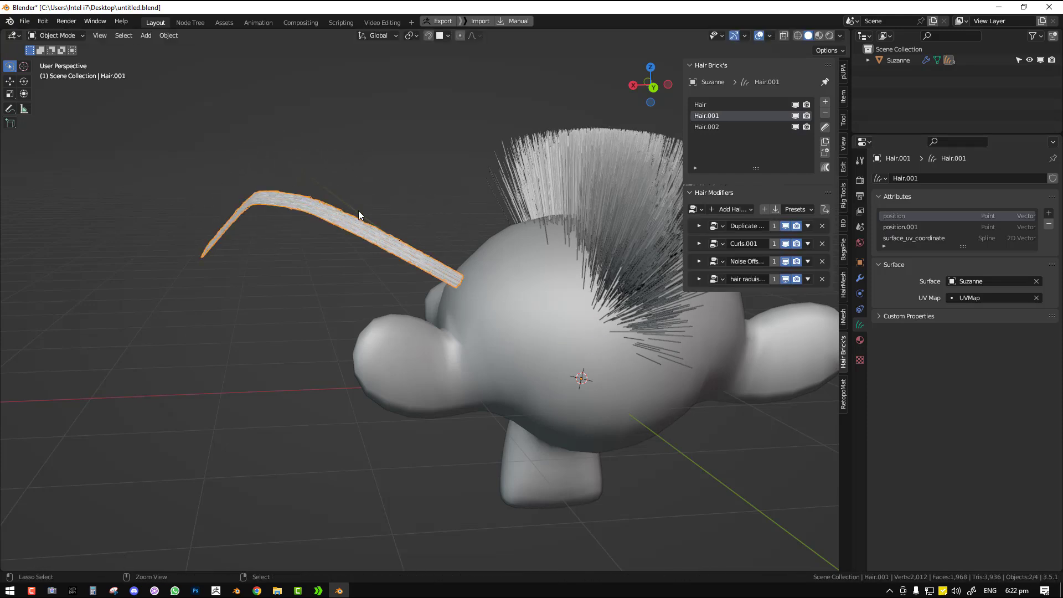
pyautogui.hotkey('ctrl', 'l')
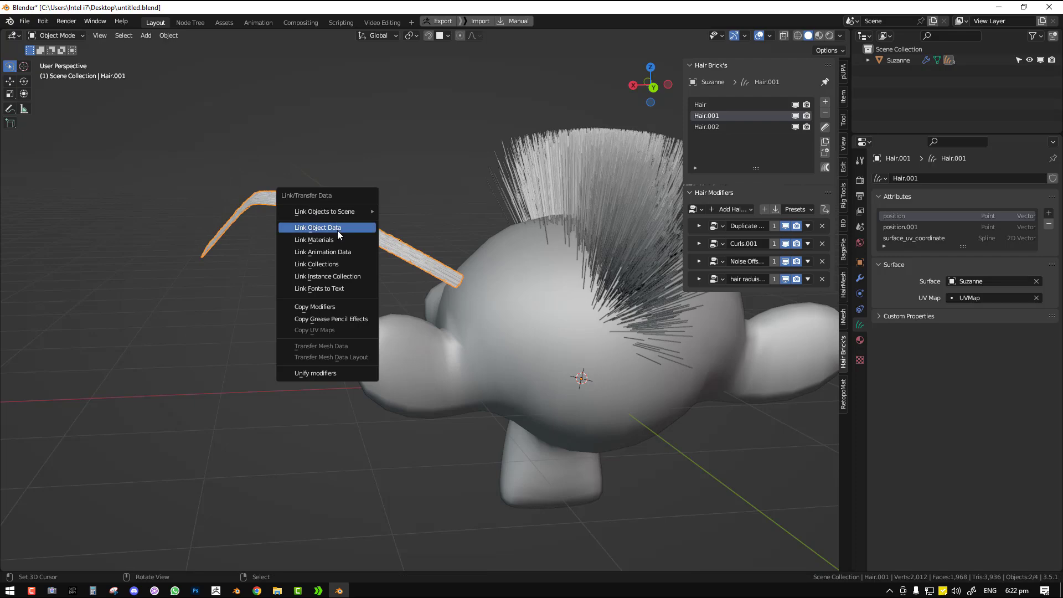
pyautogui.click(338, 228)
pyautogui.scroll(1, 434, 212)
pyautogui.keyDown('shift'); pyautogui.moveTo(405, 212); pyautogui.dragTo(420, 213, button='middle'); pyautogui.keyUp('shift')
pyautogui.rightClick(421, 213)
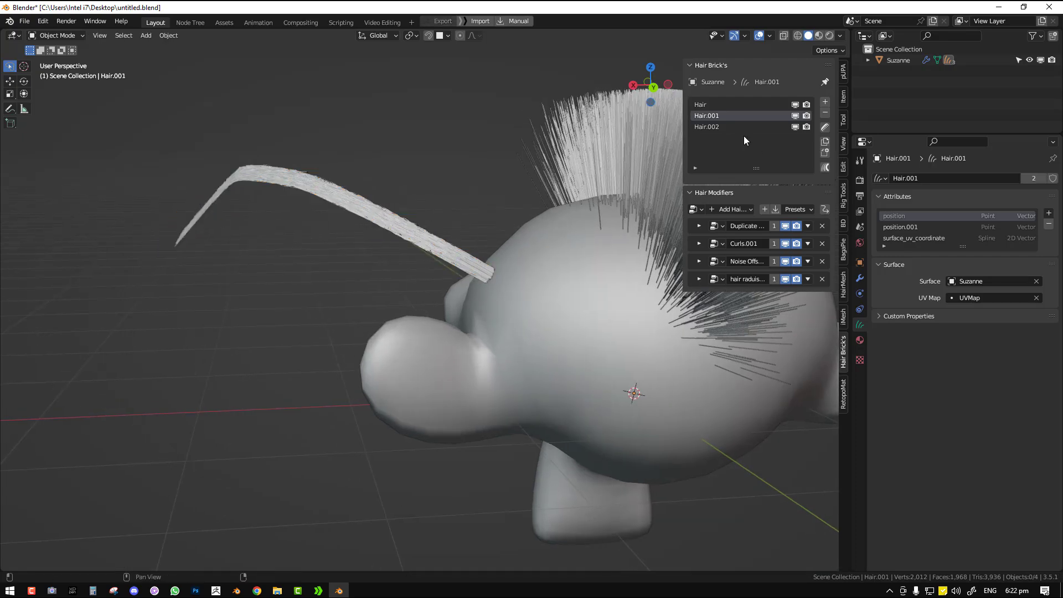
# Add a hair Accessories modifier to the Hair.002 layer
pyautogui.click(719, 125)
pyautogui.click(731, 210)
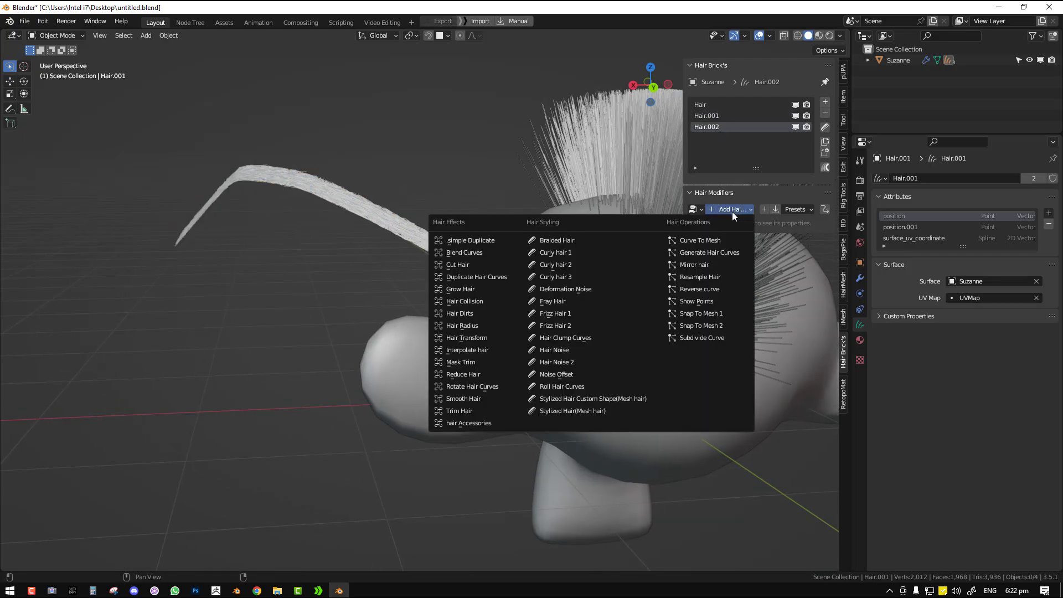
pyautogui.click(468, 423)
pyautogui.scroll(-4, 465, 340)
pyautogui.moveTo(465, 336); pyautogui.dragTo(553, 367, button='middle')
# Add a UV sphere mesh to the scene
pyautogui.hotkey('shift', 'a')
pyautogui.moveTo(637, 321)
pyautogui.click(676, 350)
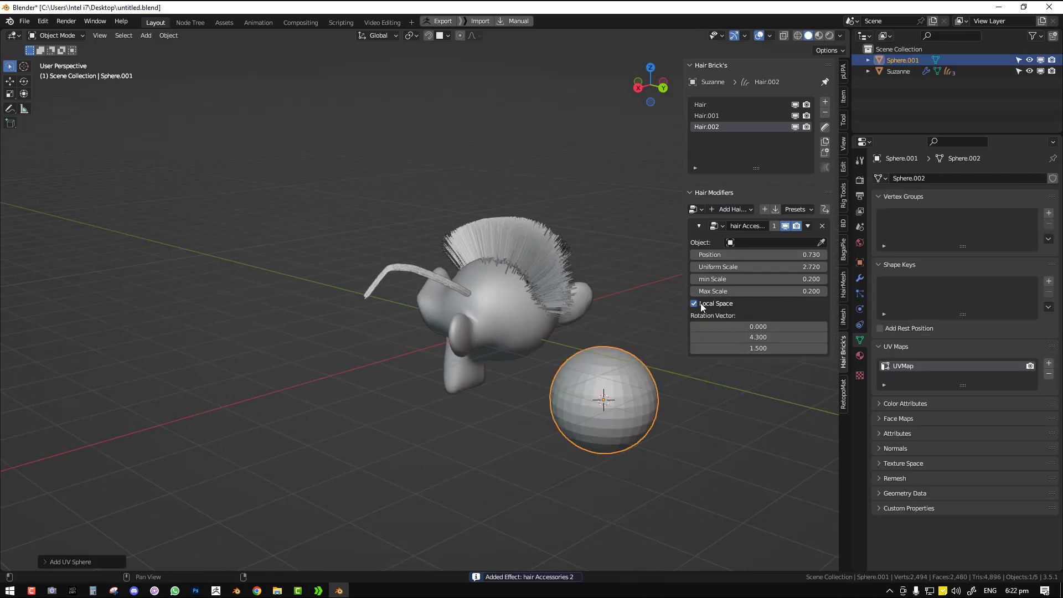
# Assign the UV sphere as the hair Accessories object and set its Position to 1.120
pyautogui.click(821, 242)
pyautogui.click(604, 398)
pyautogui.scroll(3, 493, 327)
pyautogui.moveTo(763, 258); pyautogui.dragTo(803, 258)
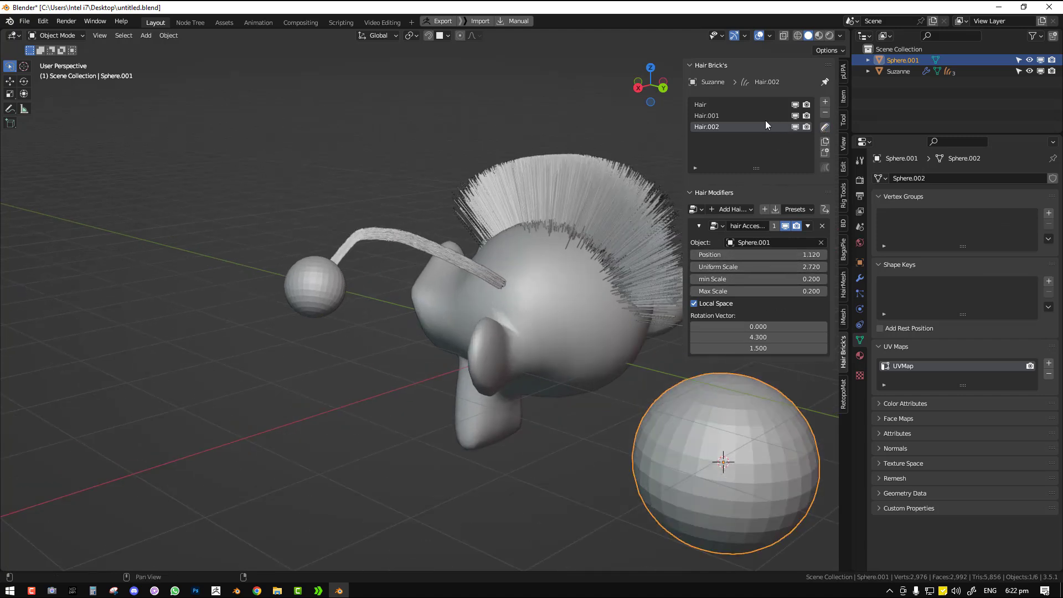
# Reshape the Hair.001 guide strand with several Snake Hook strokes in Sculpt Mode, and return to Object Mode
pyautogui.click(743, 117)
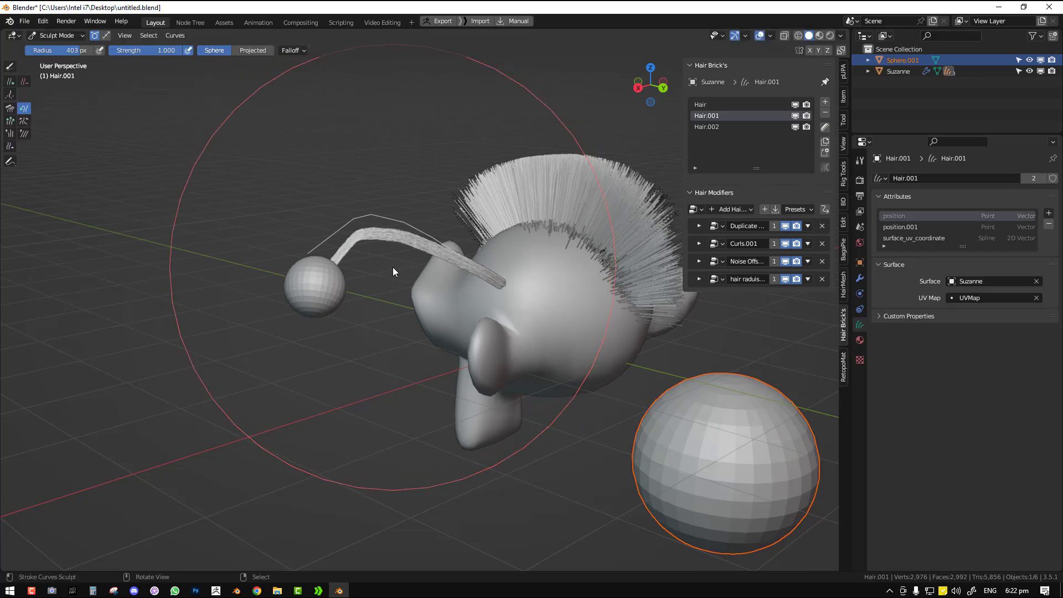
pyautogui.moveTo(394, 267); pyautogui.dragTo(375, 252, button='middle')
pyautogui.moveTo(336, 244)
pyautogui.mouseDown()
pyautogui.moveTo(357, 334)
pyautogui.moveTo(166, 223)
pyautogui.moveTo(182, 191)
pyautogui.mouseUp()
pyautogui.moveTo(183, 285)
pyautogui.mouseDown()
pyautogui.moveTo(197, 158)
pyautogui.moveTo(468, 132)
pyautogui.mouseUp()
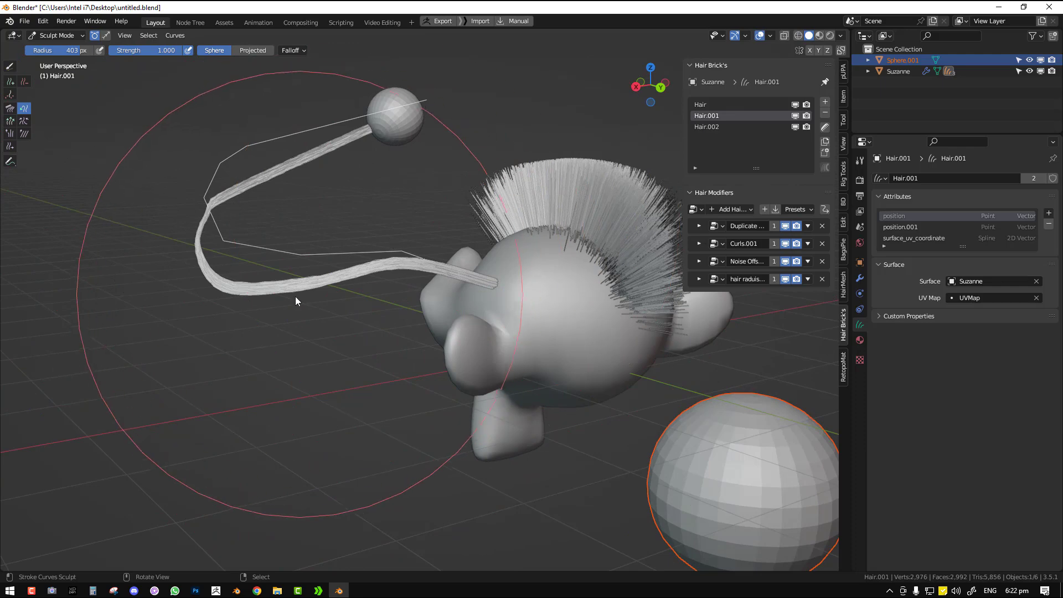
pyautogui.moveTo(360, 105)
pyautogui.mouseDown()
pyautogui.moveTo(162, 101)
pyautogui.moveTo(79, 295)
pyautogui.mouseUp()
pyautogui.moveTo(280, 245)
pyautogui.mouseDown()
pyautogui.moveTo(211, 403)
pyautogui.moveTo(287, 366)
pyautogui.mouseUp()
pyautogui.hotkey('ctrl', 'Tab')
pyautogui.click(225, 310)
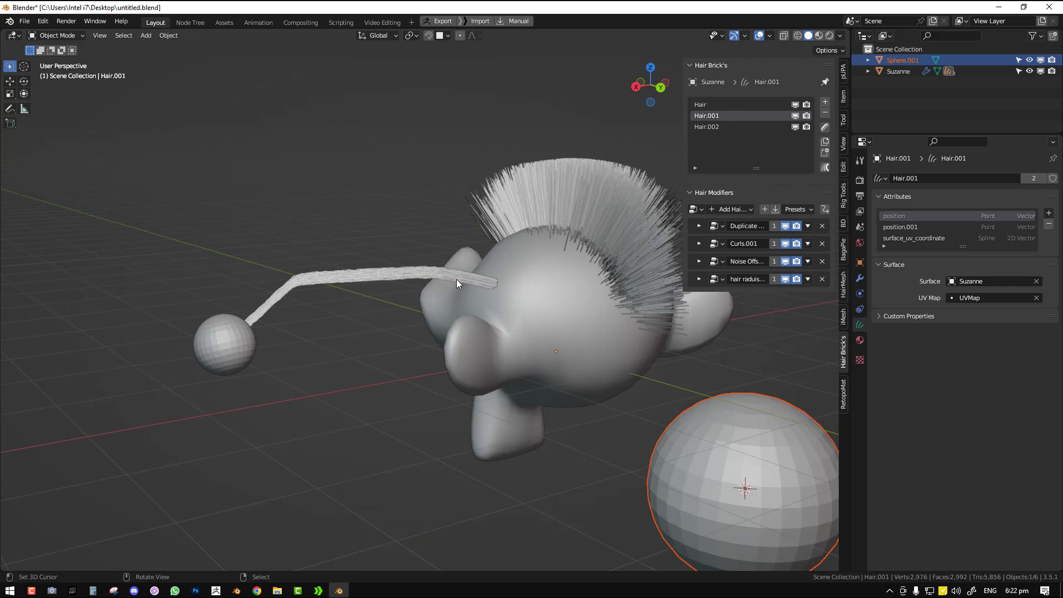
# Delete the Hair.002 and Hair.001 layers, and delete the UV sphere from the scene
pyautogui.click(714, 127)
pyautogui.click(825, 114)
pyautogui.click(825, 114)
pyautogui.moveTo(453, 280); pyautogui.dragTo(663, 216, button='middle')
pyautogui.moveTo(446, 274); pyautogui.dragTo(650, 232, button='middle')
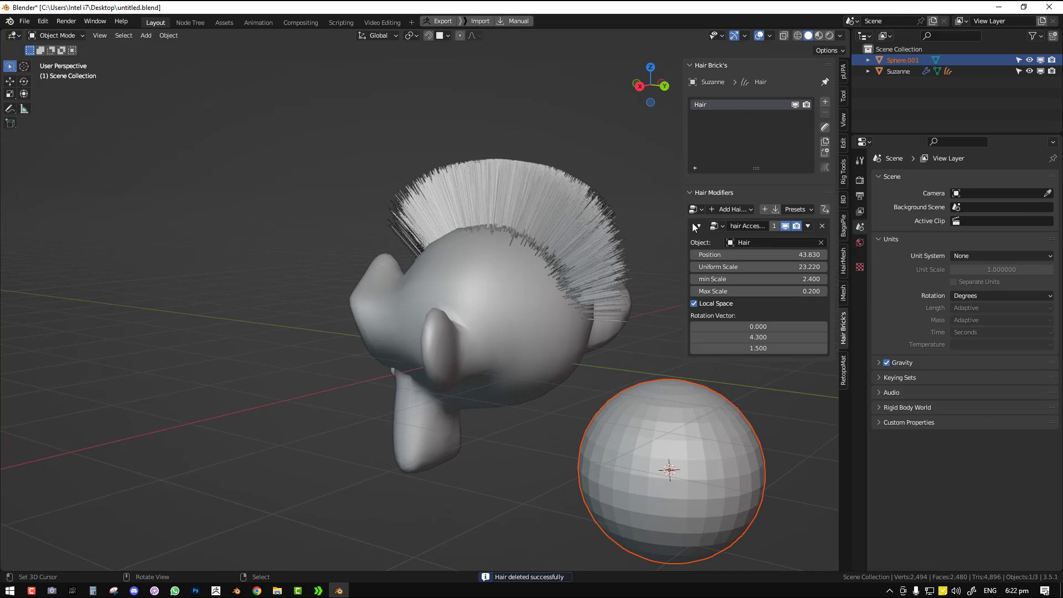
pyautogui.press('x')
pyautogui.click(606, 341)
# Add a new empty hair layer to Suzanne
pyautogui.click(607, 253)
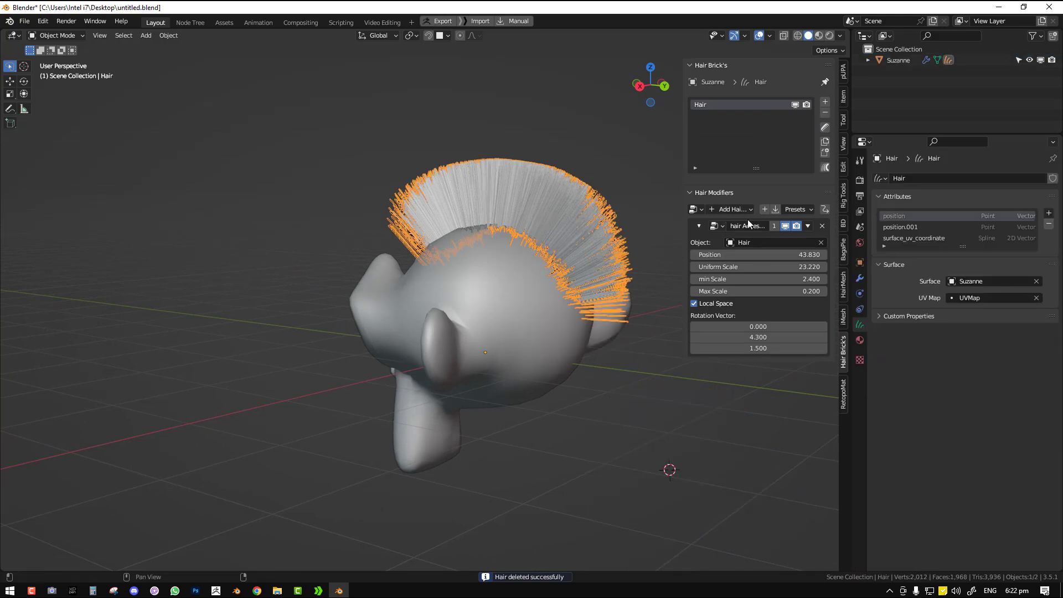
pyautogui.click(733, 209)
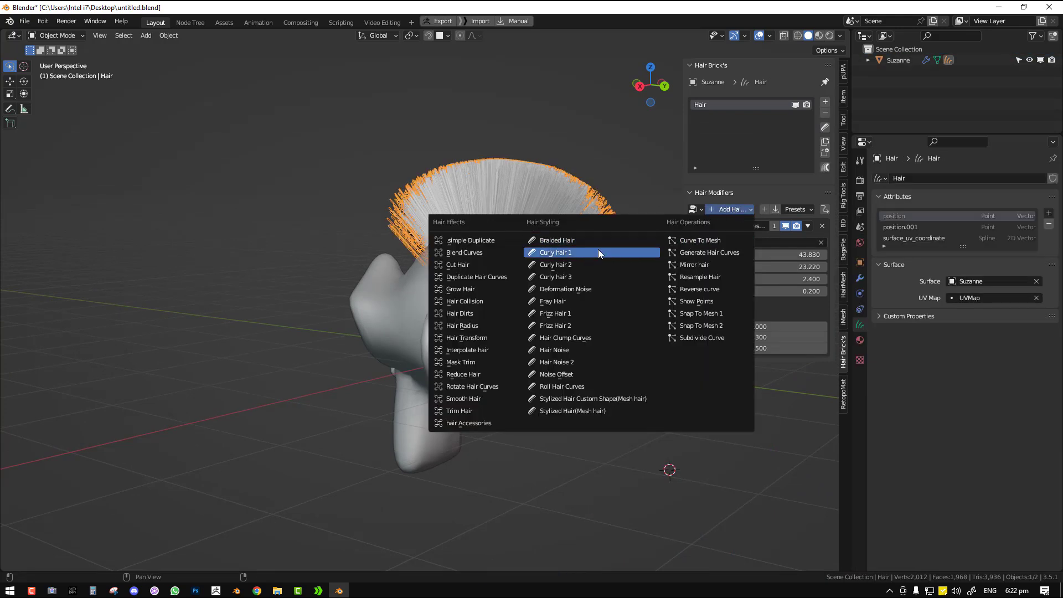
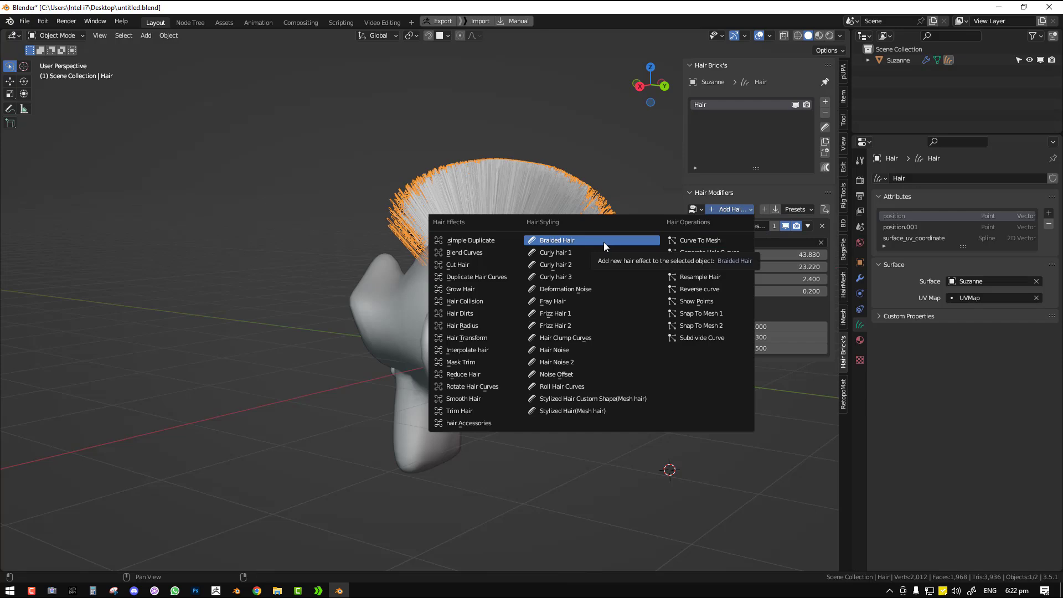
pyautogui.click(825, 102)
pyautogui.moveTo(593, 259); pyautogui.dragTo(580, 251, button='middle')
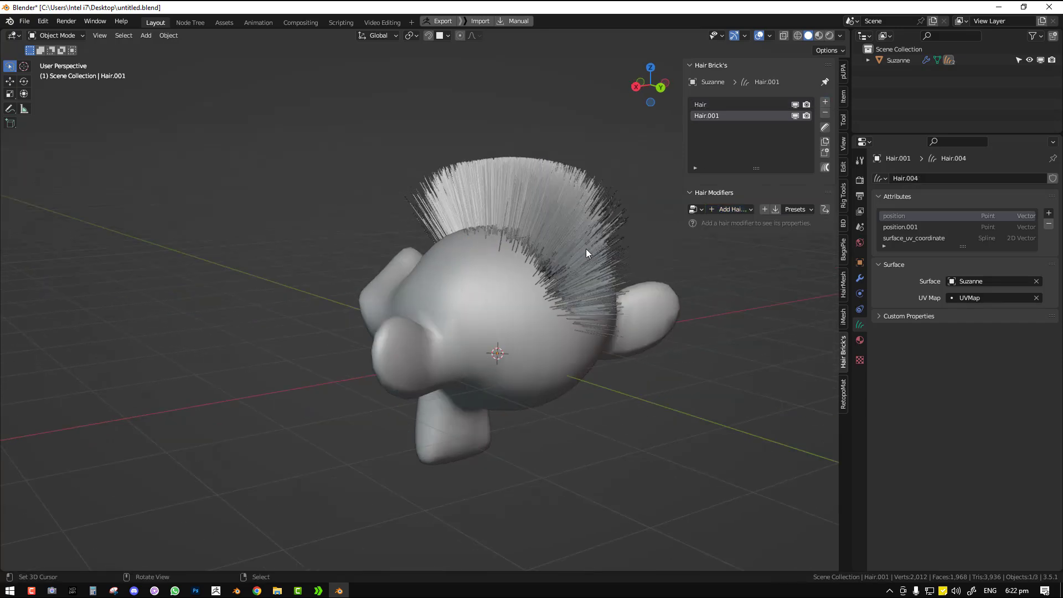
pyautogui.click(731, 210)
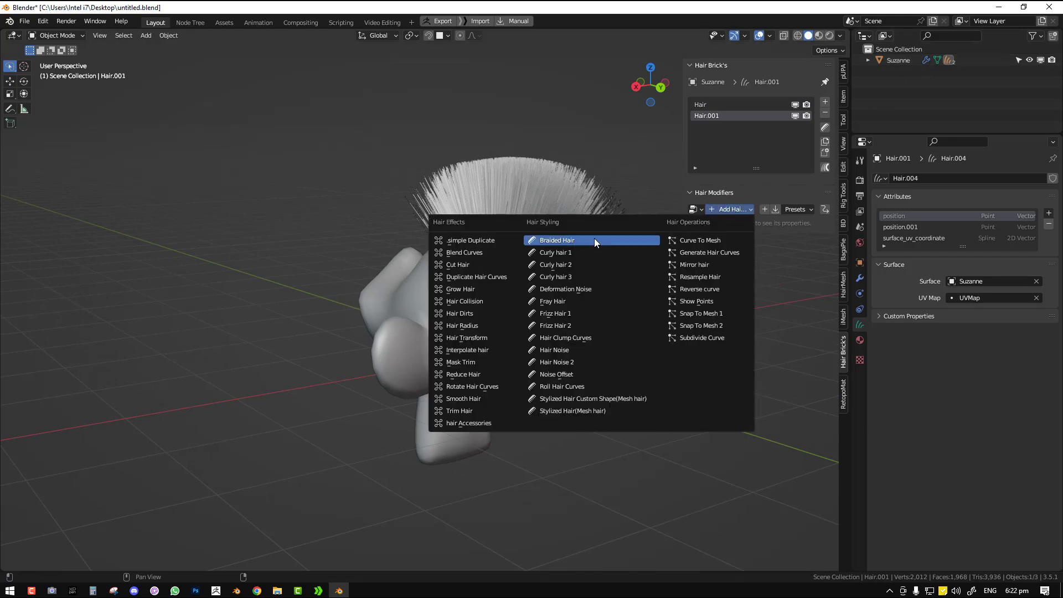
# Start sculpting the new Hair.001 layer and set the Add brush's curve Length to 2
pyautogui.click(824, 129)
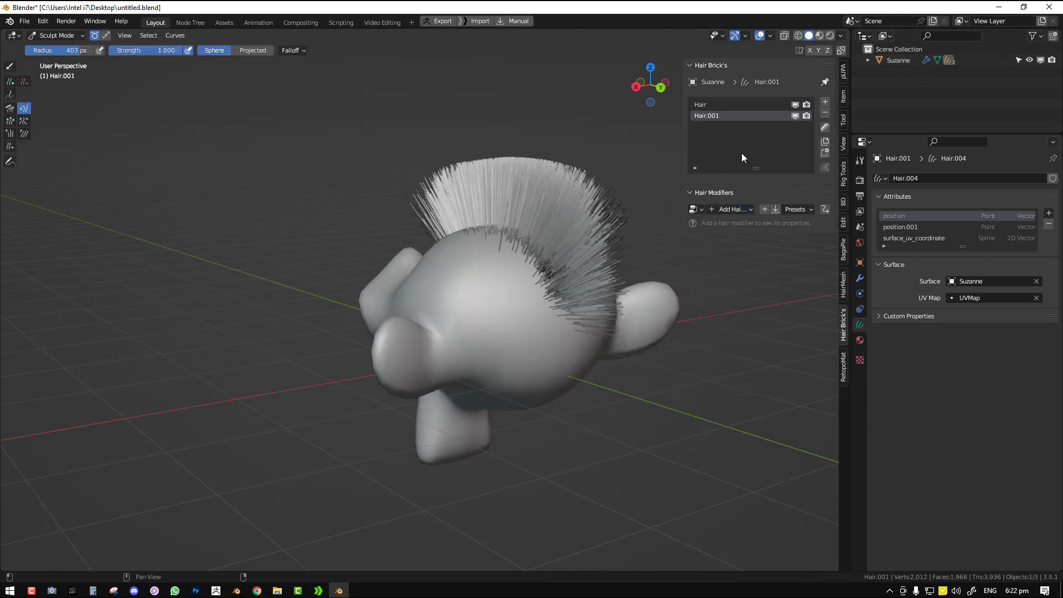
pyautogui.hotkey('shift', 'space')
pyautogui.click(544, 135)
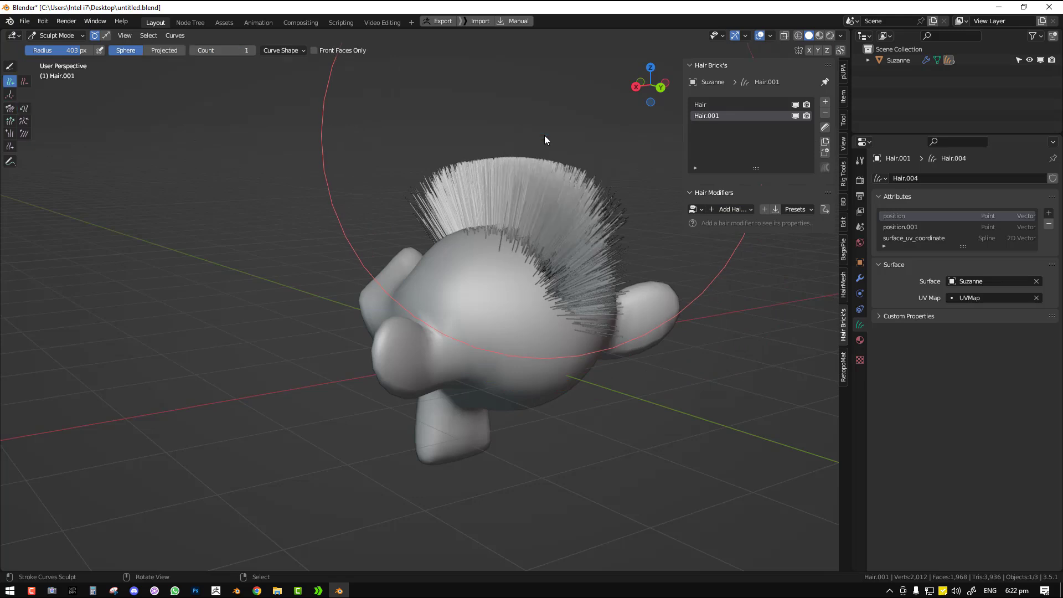
pyautogui.click(292, 54)
pyautogui.doubleClick(304, 108)
pyautogui.write('2')
pyautogui.press('Return')
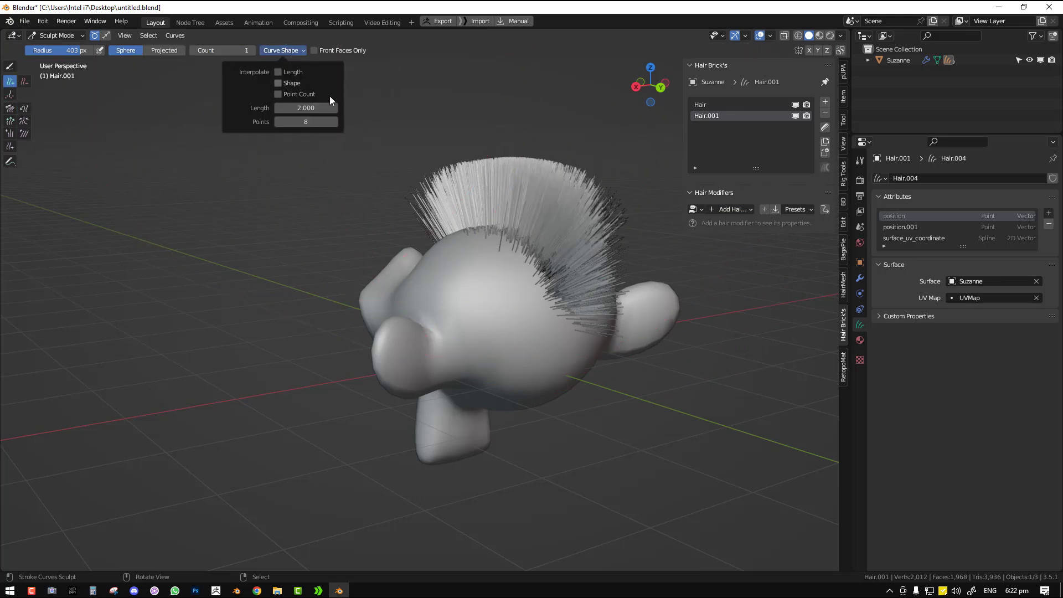
# Set the Add brush radius to about 129 px and place one long strand on the side of Suzanne's head
pyautogui.press('f')
pyautogui.click(476, 288)
pyautogui.moveTo(500, 282); pyautogui.dragTo(462, 252, button='middle')
# Comb the new strand so it hangs down past Suzanne's ear using an enlarged Comb brush, and return to Object Mode
pyautogui.hotkey('shift', 'space')
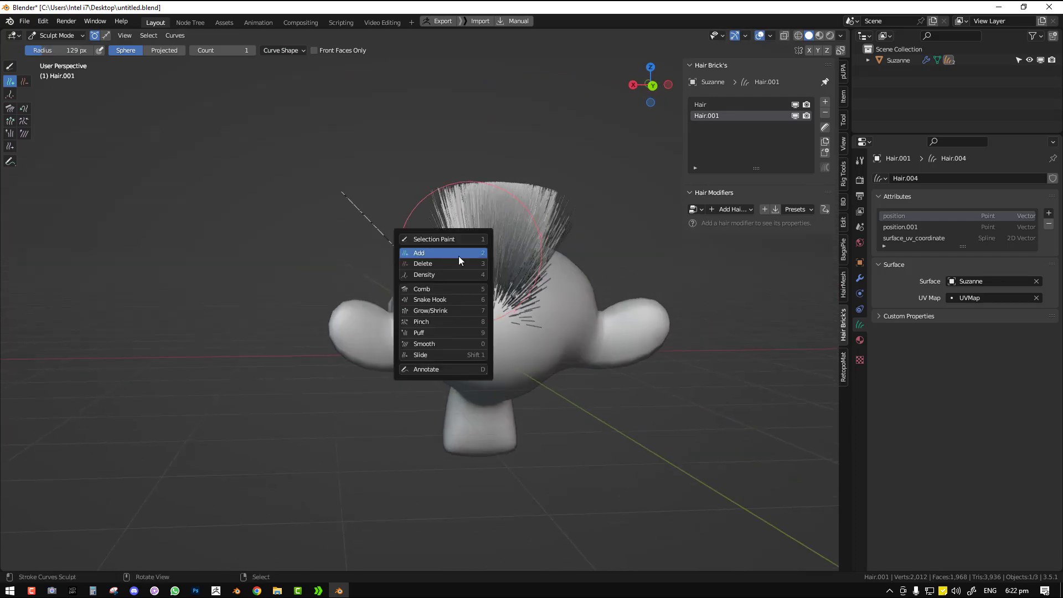
pyautogui.click(443, 288)
pyautogui.moveTo(443, 287); pyautogui.dragTo(389, 269, button='middle')
pyautogui.press('f')
pyautogui.click(453, 265)
pyautogui.moveTo(319, 199)
pyautogui.mouseDown()
pyautogui.moveTo(239, 405)
pyautogui.moveTo(310, 393)
pyautogui.mouseUp()
pyautogui.hotkey('ctrl', 'Tab')
pyautogui.click(337, 320)
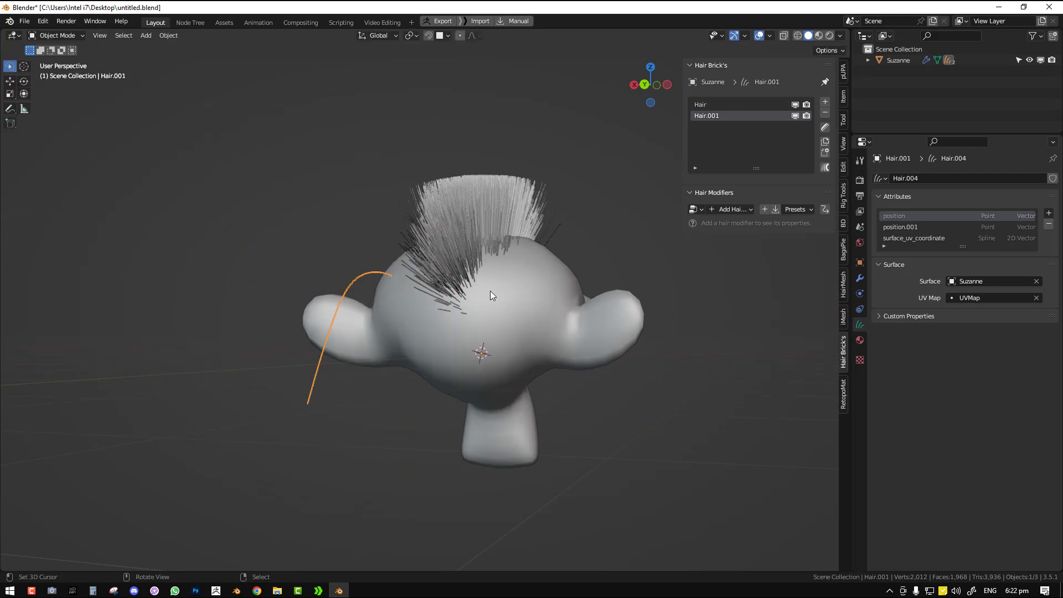
# Add a Braided Hair modifier to the Hair.001 strand and set its Uniform scale to 0.990
pyautogui.moveTo(490, 291); pyautogui.dragTo(534, 290, button='middle')
pyautogui.click(733, 206)
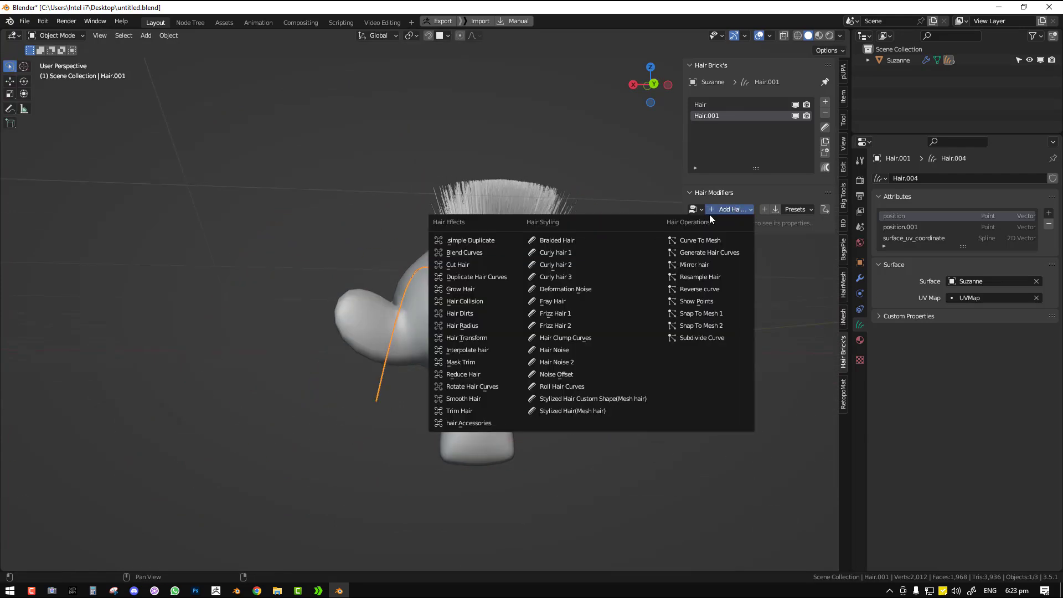
pyautogui.click(609, 240)
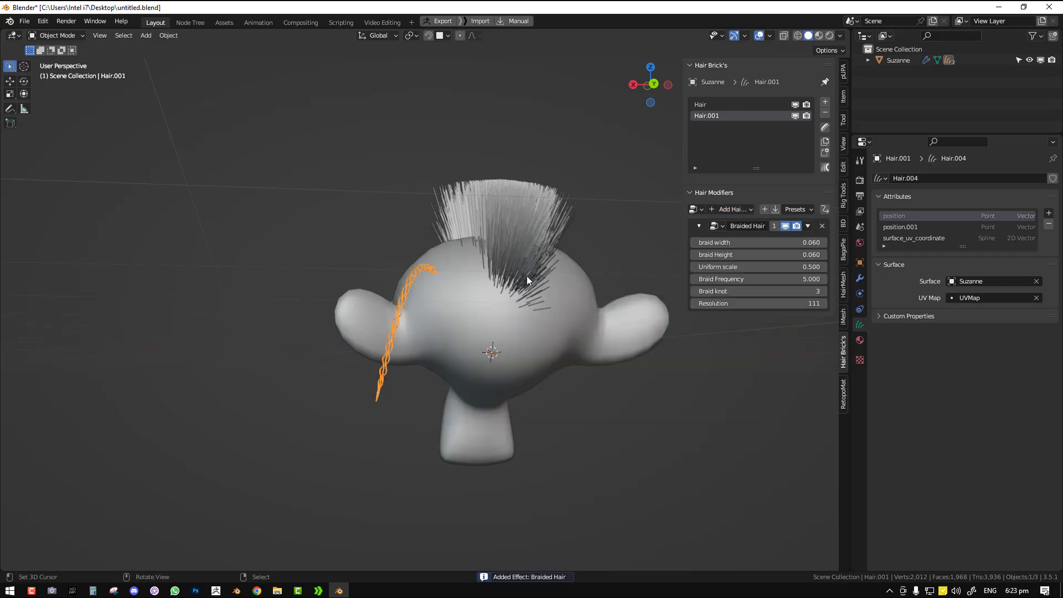
pyautogui.scroll(1, 518, 291)
pyautogui.moveTo(758, 266); pyautogui.dragTo(797, 267)
# Comb the braided strand into a curve hanging beside the ear in Sculpt Mode, and return to Object Mode
pyautogui.moveTo(401, 282); pyautogui.dragTo(495, 287, button='middle')
pyautogui.click(637, 302)
pyautogui.moveTo(636, 302); pyautogui.dragTo(371, 304, button='middle')
pyautogui.click(326, 337)
pyautogui.click(826, 129)
pyautogui.moveTo(309, 200)
pyautogui.mouseDown()
pyautogui.moveTo(337, 290)
pyautogui.moveTo(285, 307)
pyautogui.moveTo(293, 429)
pyautogui.moveTo(340, 427)
pyautogui.mouseUp()
pyautogui.hotkey('ctrl', 'Tab')
pyautogui.click(261, 378)
pyautogui.moveTo(413, 314); pyautogui.dragTo(442, 322, button='middle')
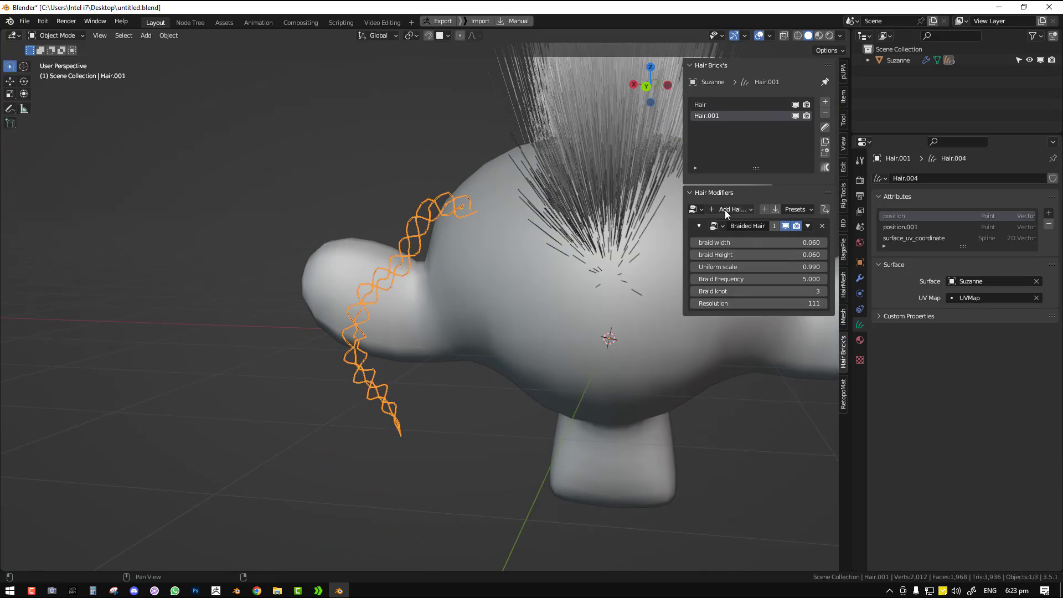
# Add a .simple Duplicate modifier to the strand and move it above the Braided Hair modifier
pyautogui.click(725, 210)
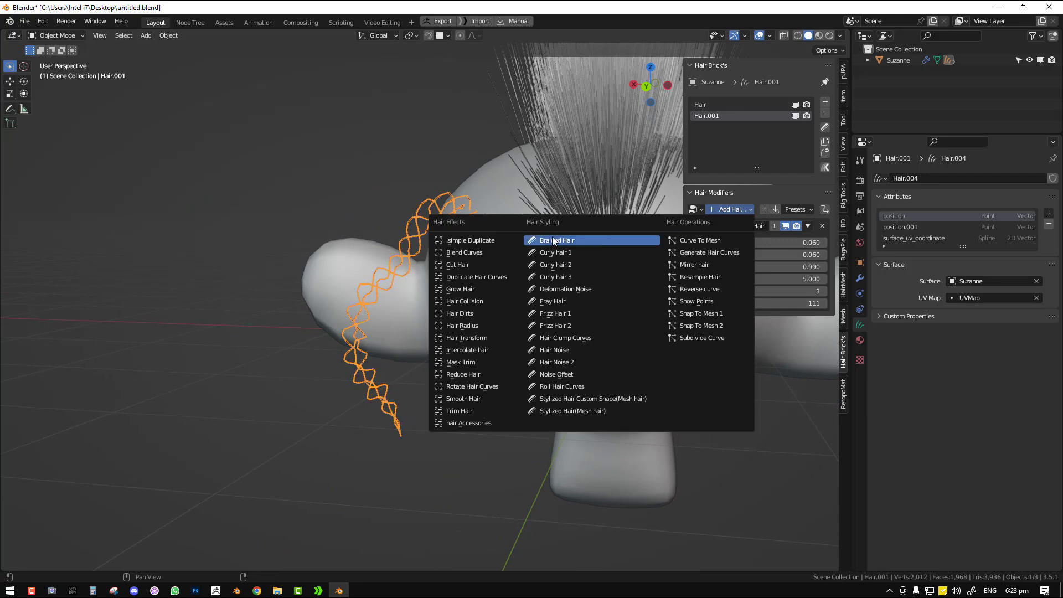
pyautogui.click(489, 241)
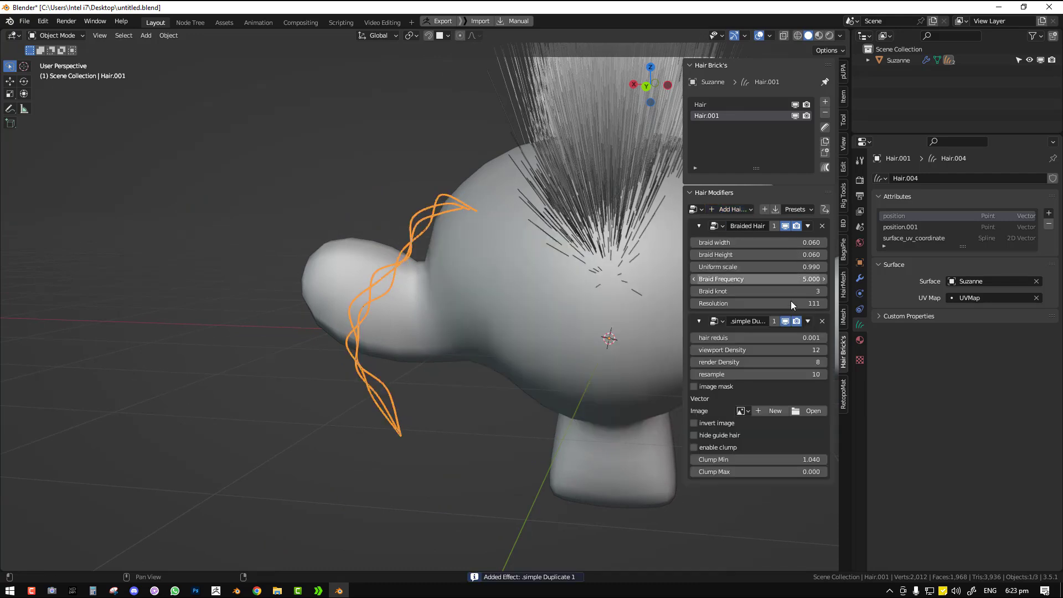
pyautogui.click(807, 321)
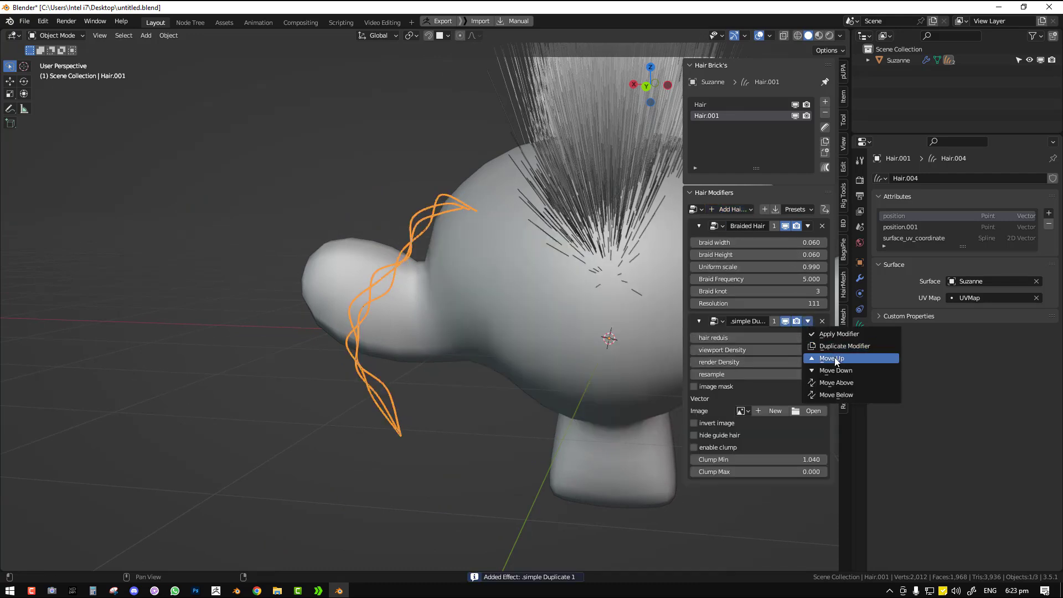
pyautogui.click(874, 360)
# Set the .simple Duplicate hair reduis to 0.041 and viewport Density to 393, and inspect the braid from several sides
pyautogui.moveTo(754, 244); pyautogui.dragTo(822, 253)
pyautogui.click(460, 382)
pyautogui.moveTo(455, 319); pyautogui.dragTo(508, 322, button='middle')
pyautogui.moveTo(517, 303)
pyautogui.mouseDown(button='middle')
pyautogui.moveTo(425, 302)
pyautogui.moveTo(501, 310)
pyautogui.mouseUp(button='middle')
pyautogui.moveTo(561, 263); pyautogui.dragTo(456, 297, button='middle')
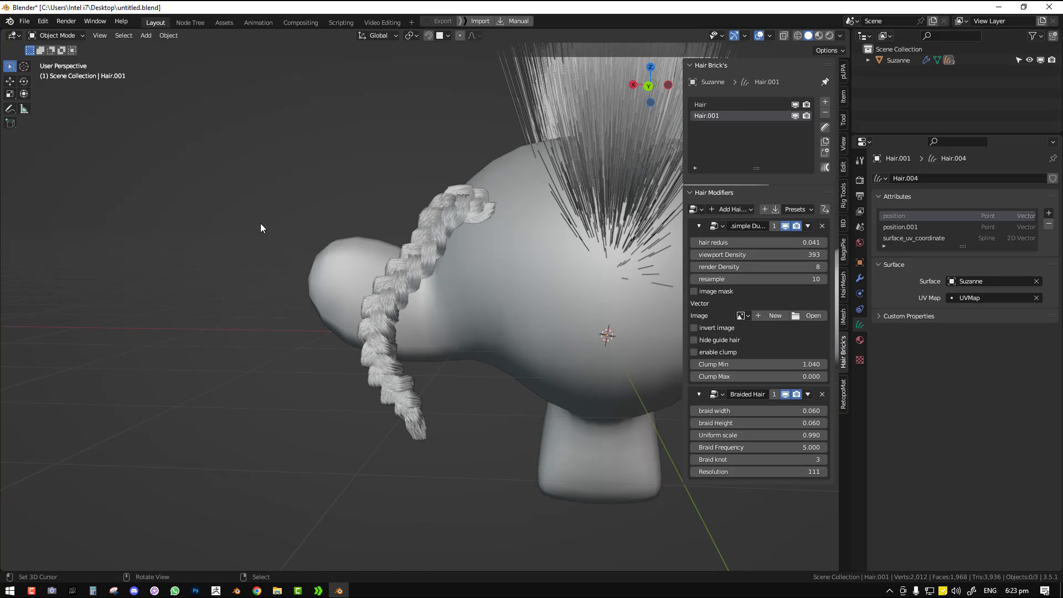
pyautogui.moveTo(404, 282); pyautogui.dragTo(424, 287, button='middle')
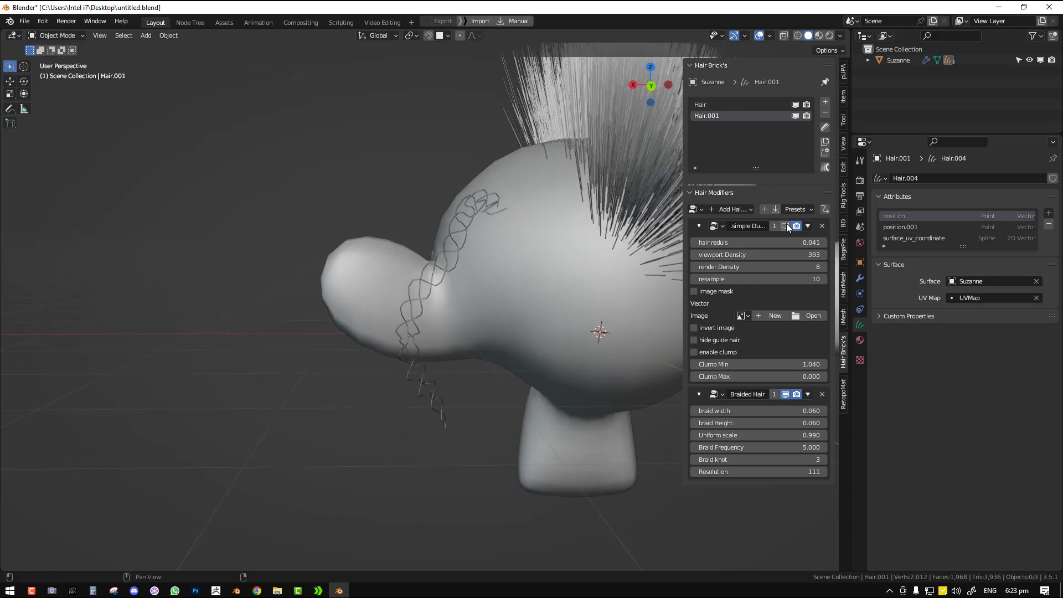
pyautogui.moveTo(581, 360); pyautogui.dragTo(439, 381, button='middle')
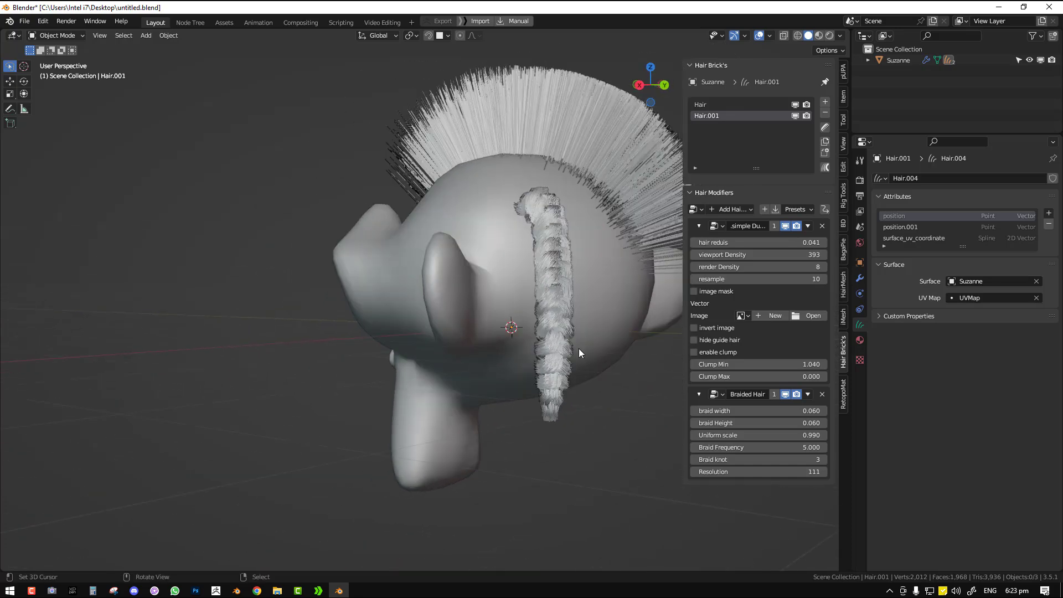
# Remove the .simple Duplicate and Braided Hair modifiers from the Hair.001 layer, and select Suzanne
pyautogui.click(823, 226)
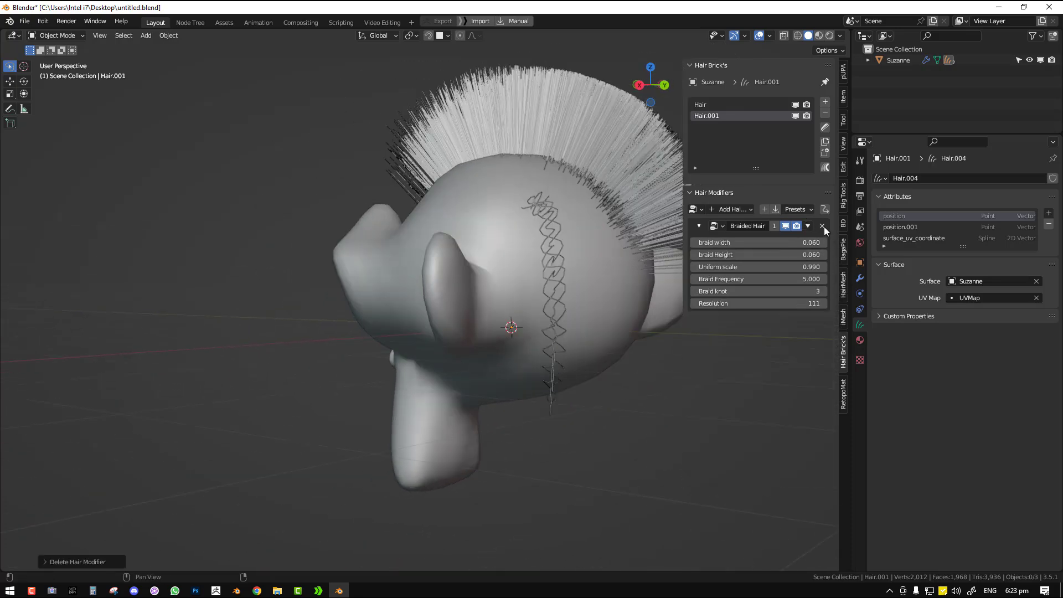
pyautogui.click(823, 228)
pyautogui.click(638, 262)
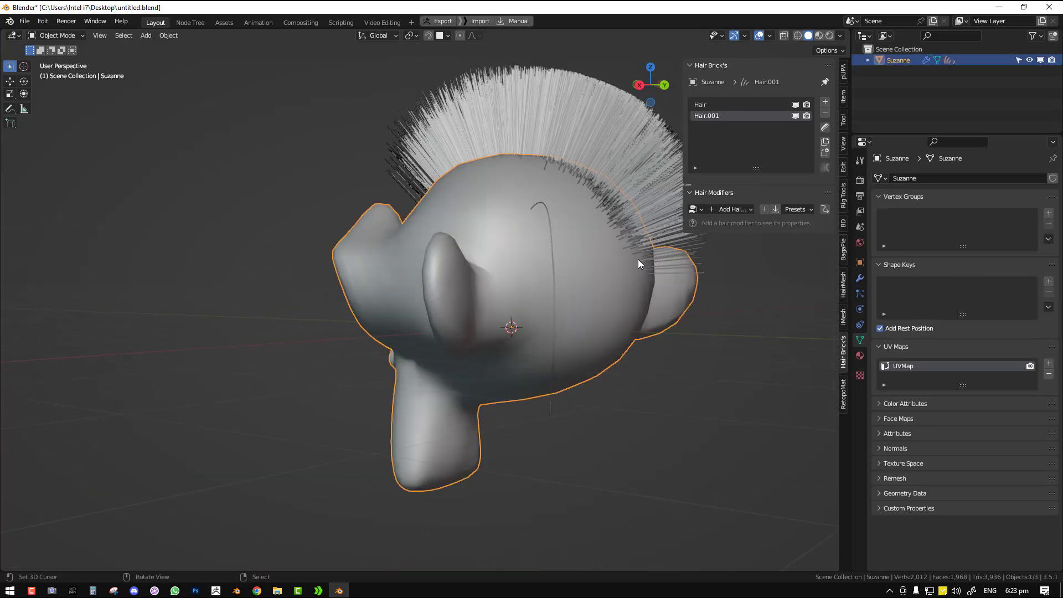
# Apply the Braided hair preset to the Hair.001 layer and set the duplicate modifier's Radius to 0.095
pyautogui.click(793, 210)
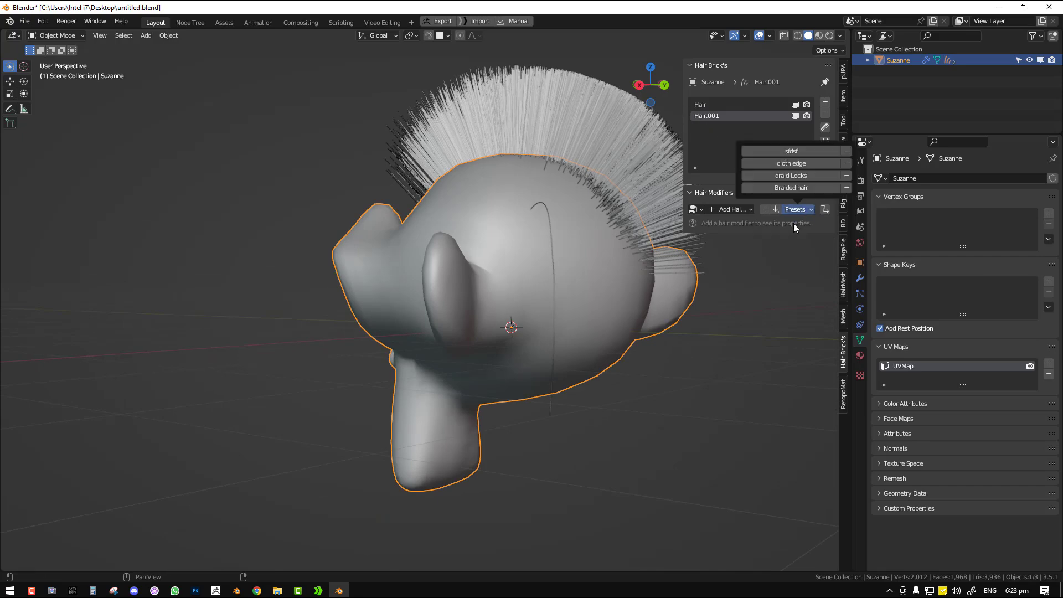
pyautogui.click(800, 187)
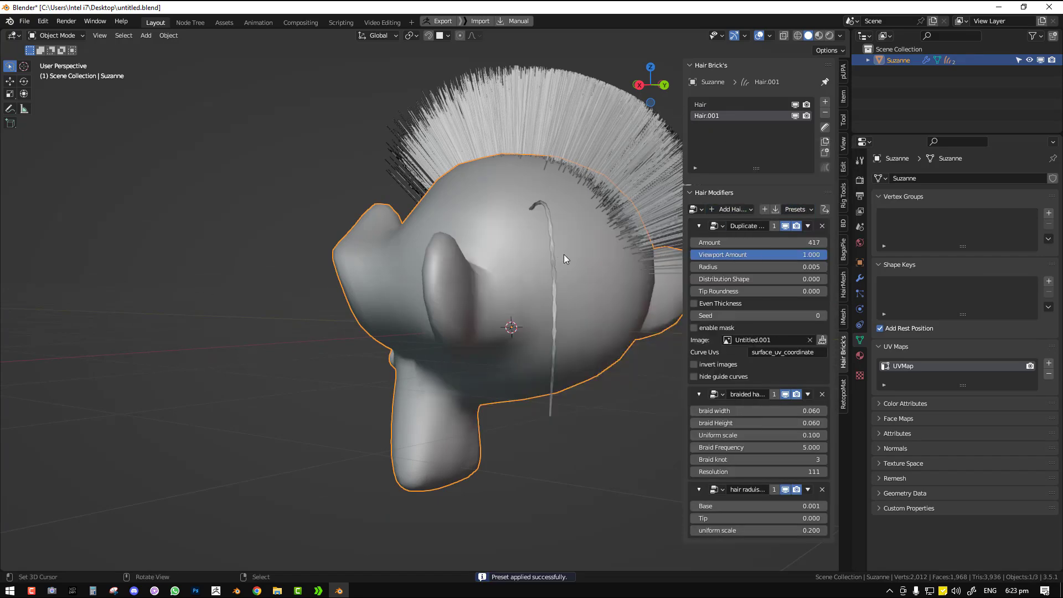
pyautogui.moveTo(559, 250); pyautogui.dragTo(776, 275, button='middle')
pyautogui.moveTo(776, 266); pyautogui.dragTo(824, 267)
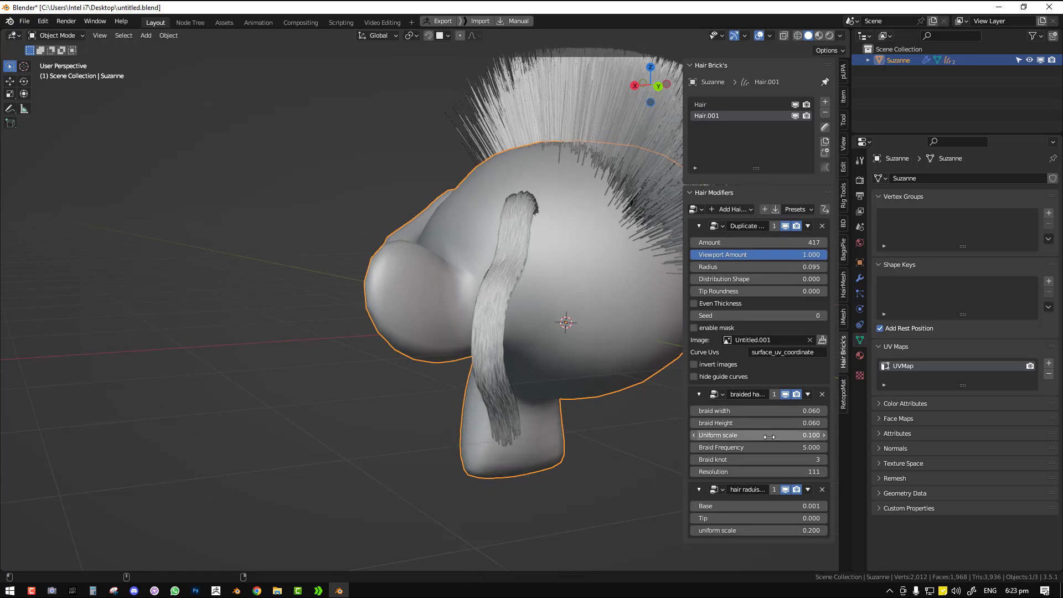
# Set the braided hair modifier's Uniform scale to 0.390 and view the strand closer
pyautogui.moveTo(758, 435); pyautogui.dragTo(819, 435)
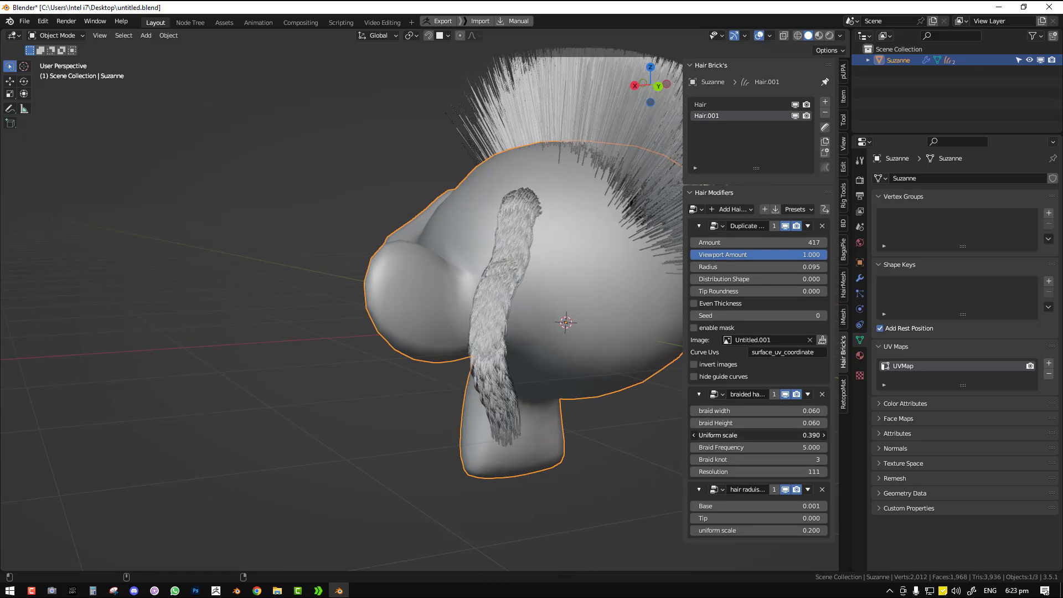
pyautogui.moveTo(555, 347); pyautogui.dragTo(548, 349, button='middle')
pyautogui.scroll(1, 548, 349)
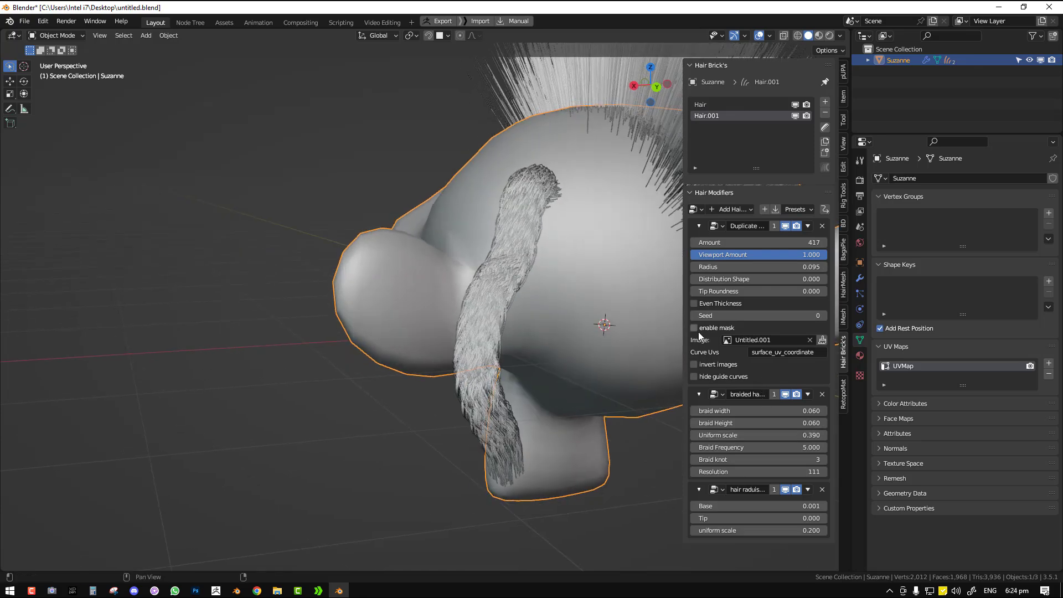
# Enable Even Thickness on the duplicate modifier and set its Radius to 0.025
pyautogui.click(720, 303)
pyautogui.moveTo(763, 268); pyautogui.dragTo(732, 268)
pyautogui.moveTo(388, 393); pyautogui.dragTo(549, 297, button='middle')
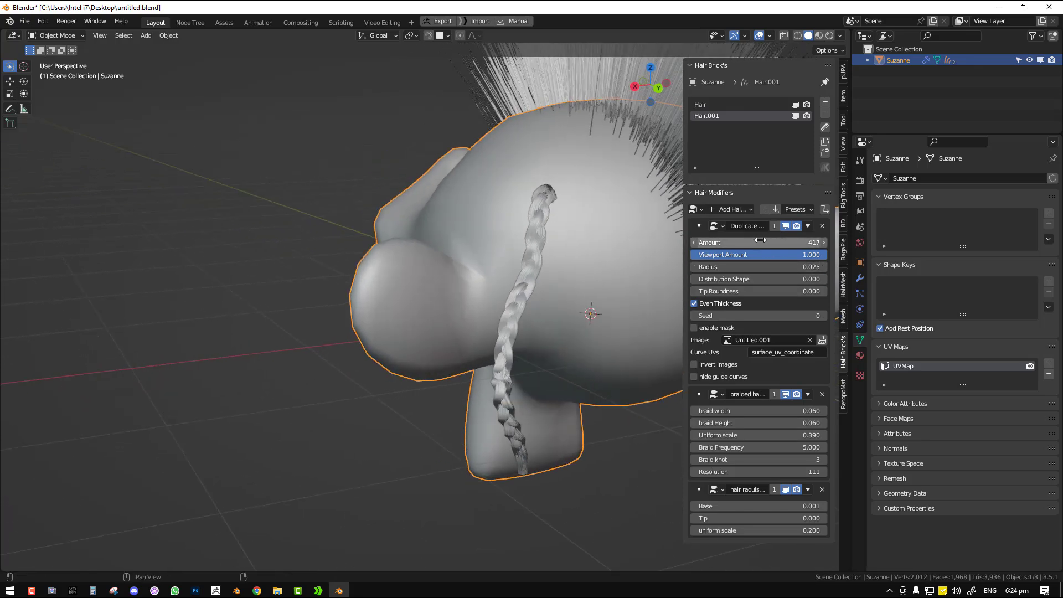
pyautogui.moveTo(579, 281); pyautogui.dragTo(570, 278, button='middle')
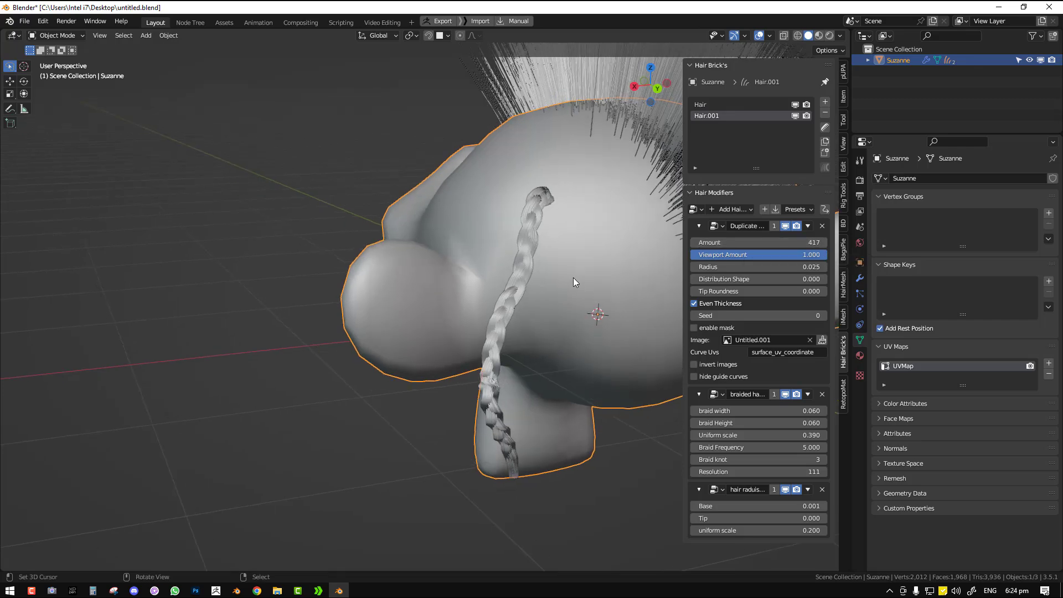
# Replace the Hair.001 layer's duplicate modifier with a .simple Duplicate modifier
pyautogui.click(741, 210)
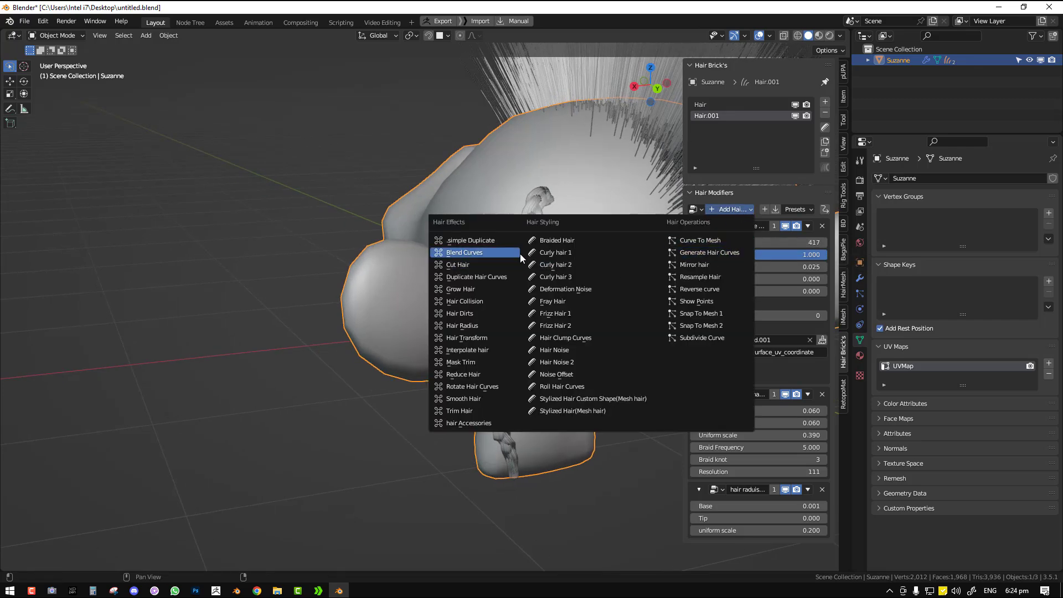
pyautogui.click(486, 240)
pyautogui.moveTo(172, 316); pyautogui.dragTo(531, 293, button='middle')
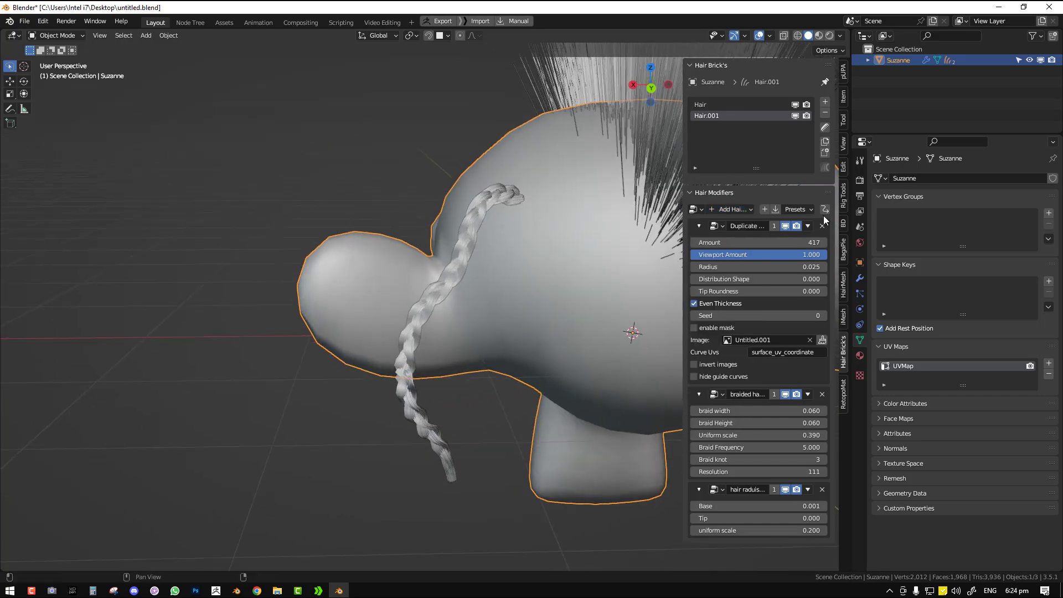
pyautogui.click(823, 225)
pyautogui.click(735, 209)
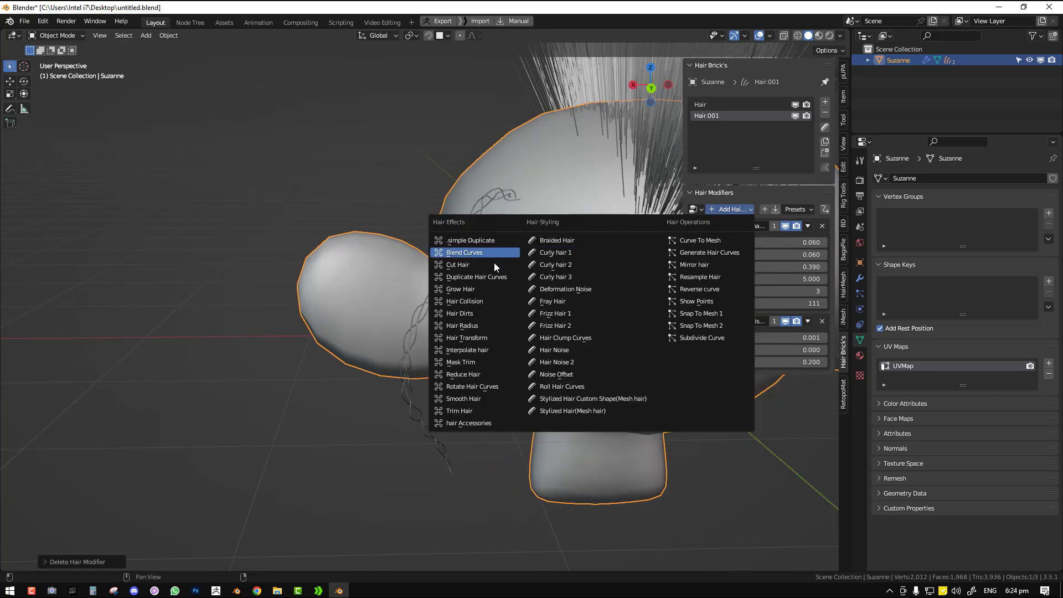
pyautogui.click(469, 240)
# Reorder the modifiers so that .simple Duplicate sits above the braided hair modifier
pyautogui.click(805, 382)
pyautogui.click(847, 417)
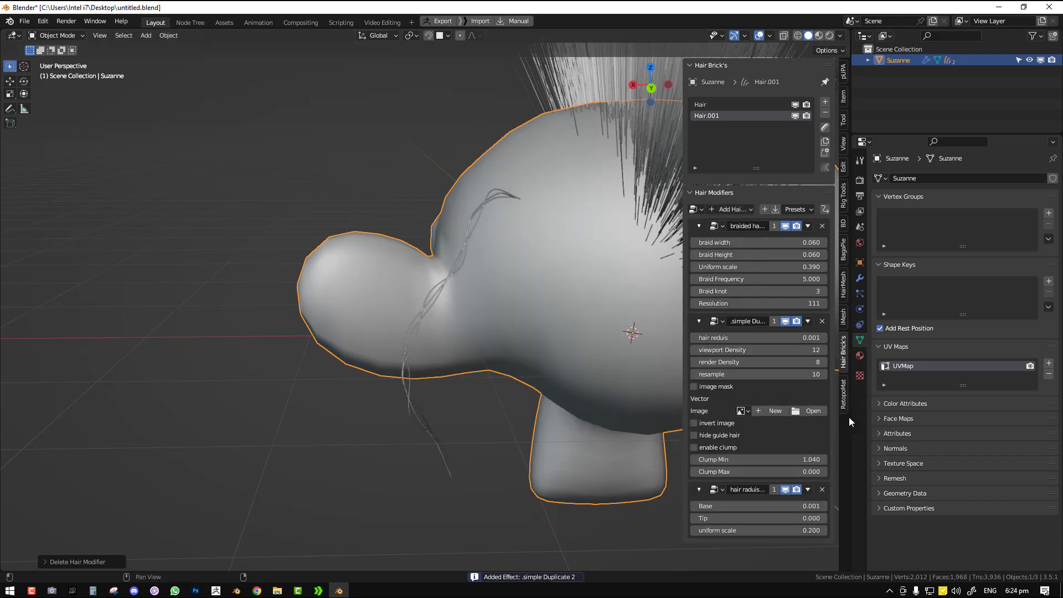
pyautogui.click(807, 227)
pyautogui.click(842, 275)
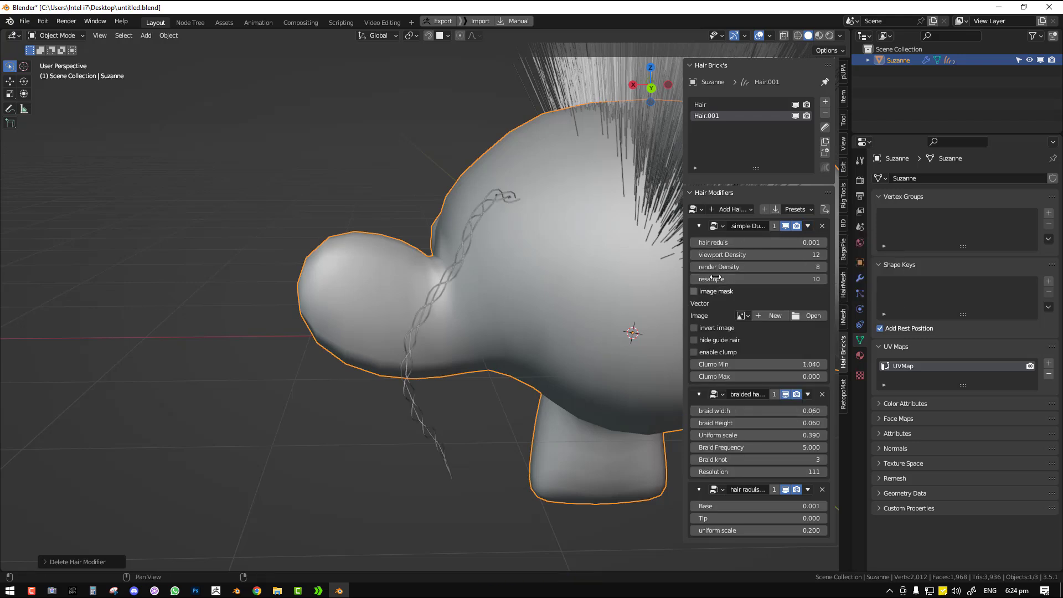
# Set the .simple Duplicate viewport Density to 448 and hair reduis to 0.021, and deselect Suzanne
pyautogui.moveTo(740, 255); pyautogui.dragTo(789, 242)
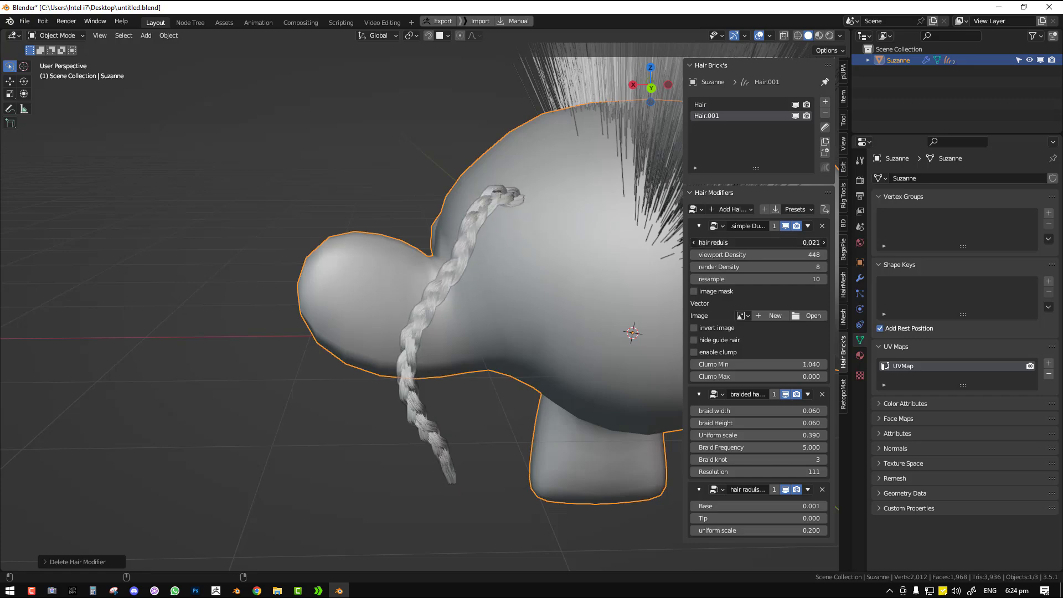
pyautogui.moveTo(360, 329); pyautogui.dragTo(538, 248, button='middle')
pyautogui.hotkey('alt', 'a')
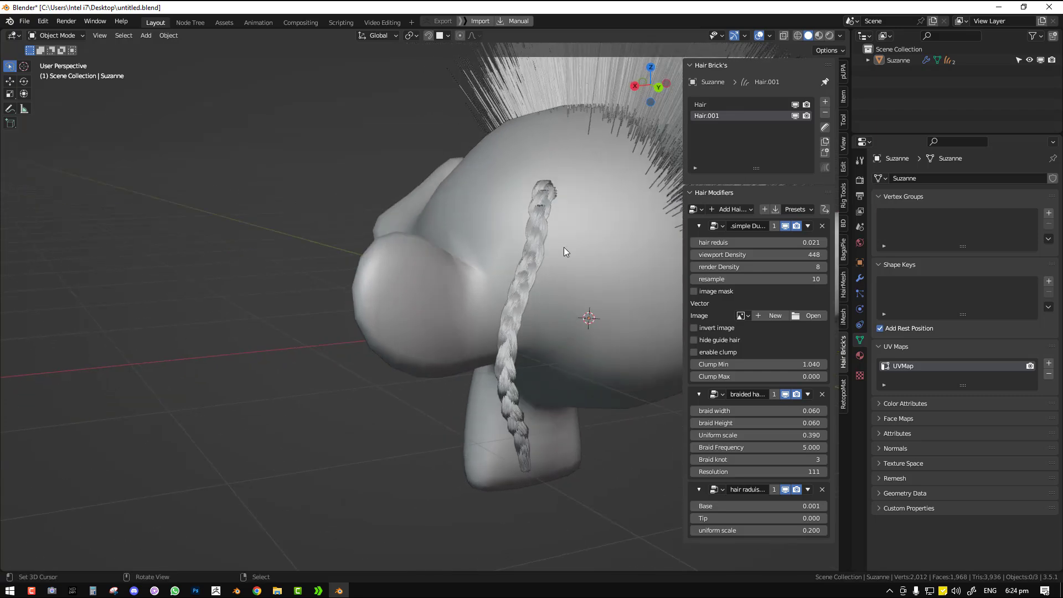
# Set the braid's Uniform scale to 1.930 and the hair reduis to 0.041, and compare the strand with .simple Duplicate switched off and on
pyautogui.moveTo(697, 433); pyautogui.dragTo(772, 434)
pyautogui.moveTo(772, 242)
pyautogui.mouseDown()
pyautogui.moveTo(791, 242)
pyautogui.moveTo(778, 242)
pyautogui.mouseUp()
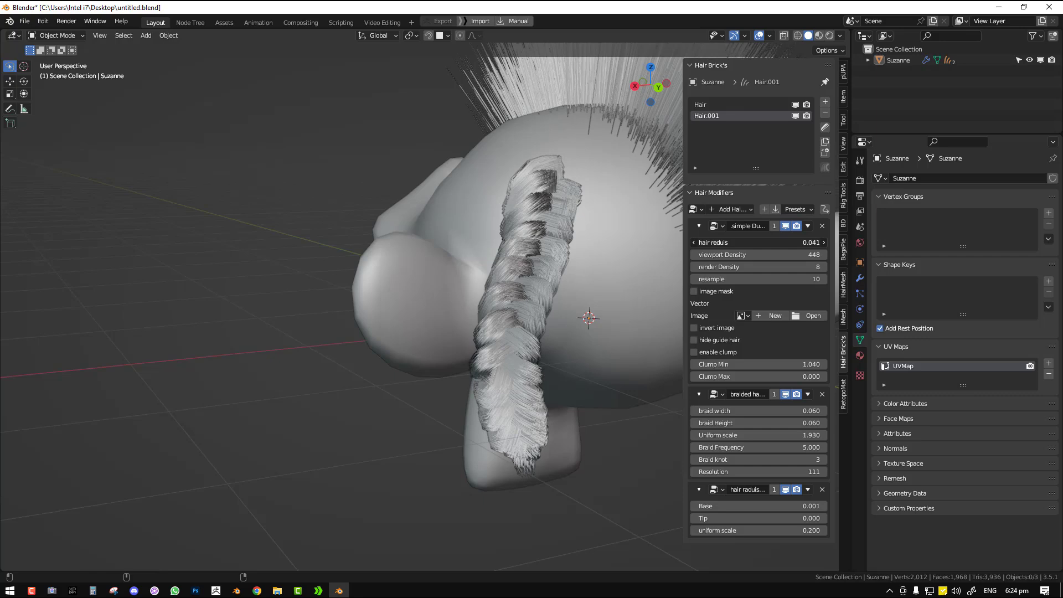
pyautogui.moveTo(575, 335); pyautogui.dragTo(523, 335, button='middle')
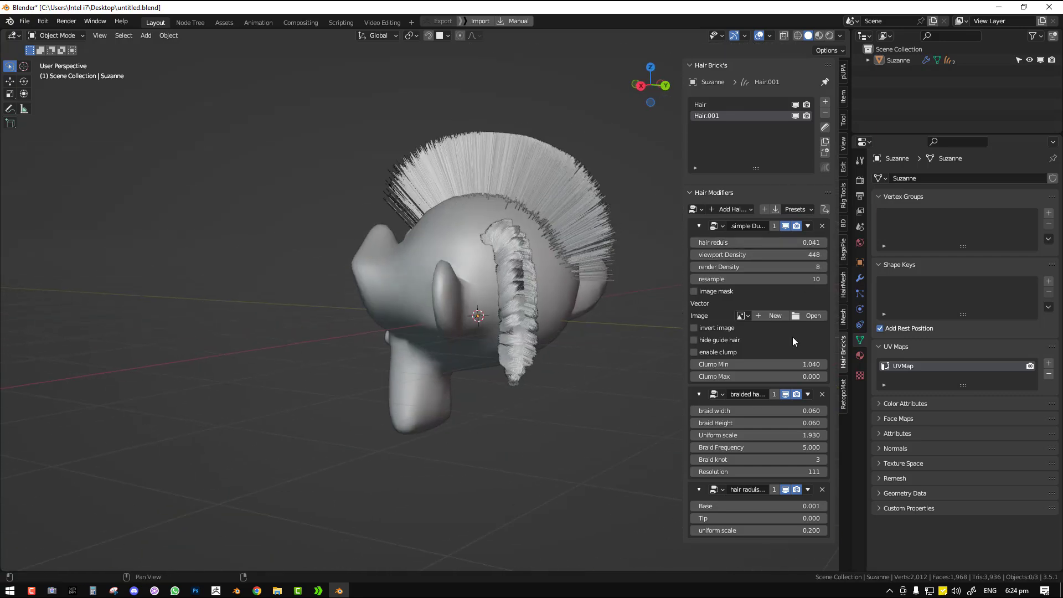
pyautogui.click(786, 226)
pyautogui.click(785, 226)
# Reduce the braided hair modifier's Uniform scale to 1.110 and inspect the braid from another side
pyautogui.moveTo(553, 310); pyautogui.dragTo(686, 255, button='middle')
pyautogui.moveTo(775, 435); pyautogui.dragTo(711, 435)
pyautogui.moveTo(554, 288); pyautogui.dragTo(656, 178, button='middle')
# Brush the Hair.001 braid strand in sculpt mode and return to Object Mode
pyautogui.click(825, 128)
pyautogui.moveTo(473, 338)
pyautogui.mouseDown(button='middle')
pyautogui.moveTo(429, 334)
pyautogui.moveTo(499, 362)
pyautogui.moveTo(576, 330)
pyautogui.moveTo(540, 407)
pyautogui.moveTo(479, 327)
pyautogui.moveTo(409, 340)
pyautogui.moveTo(446, 417)
pyautogui.mouseUp(button='middle')
pyautogui.moveTo(446, 417)
pyautogui.mouseDown()
pyautogui.moveTo(463, 246)
pyautogui.moveTo(410, 291)
pyautogui.moveTo(429, 418)
pyautogui.mouseUp()
pyautogui.moveTo(428, 410); pyautogui.dragTo(479, 332, button='middle')
pyautogui.hotkey('ctrl', 'Tab')
pyautogui.click(414, 339)
pyautogui.moveTo(619, 299); pyautogui.dragTo(669, 281, button='middle')
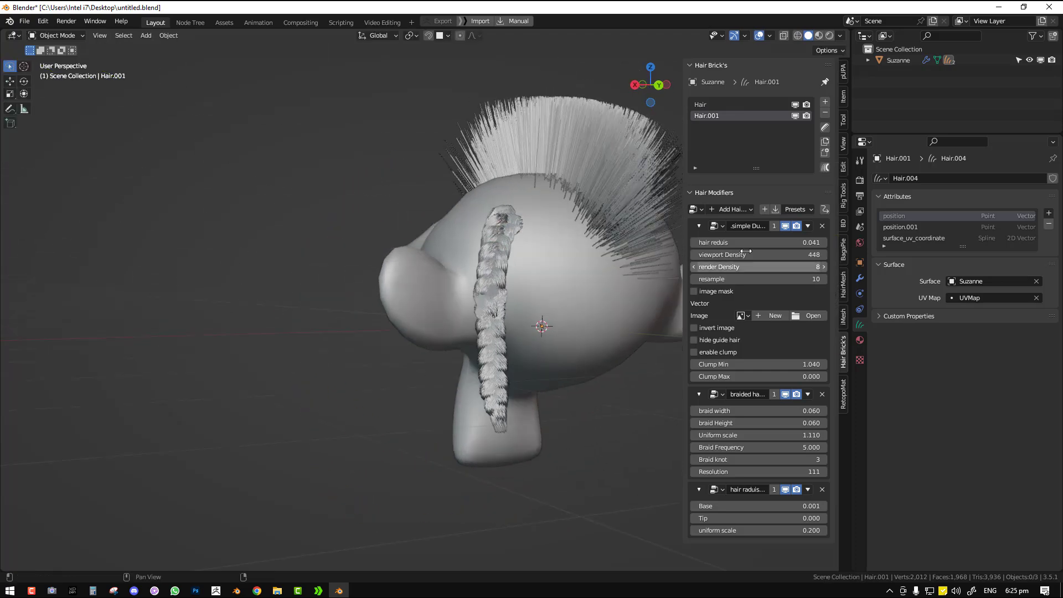
# Add a Hair Clump Curves modifier to the Hair.001 layer
pyautogui.click(699, 226)
pyautogui.click(732, 210)
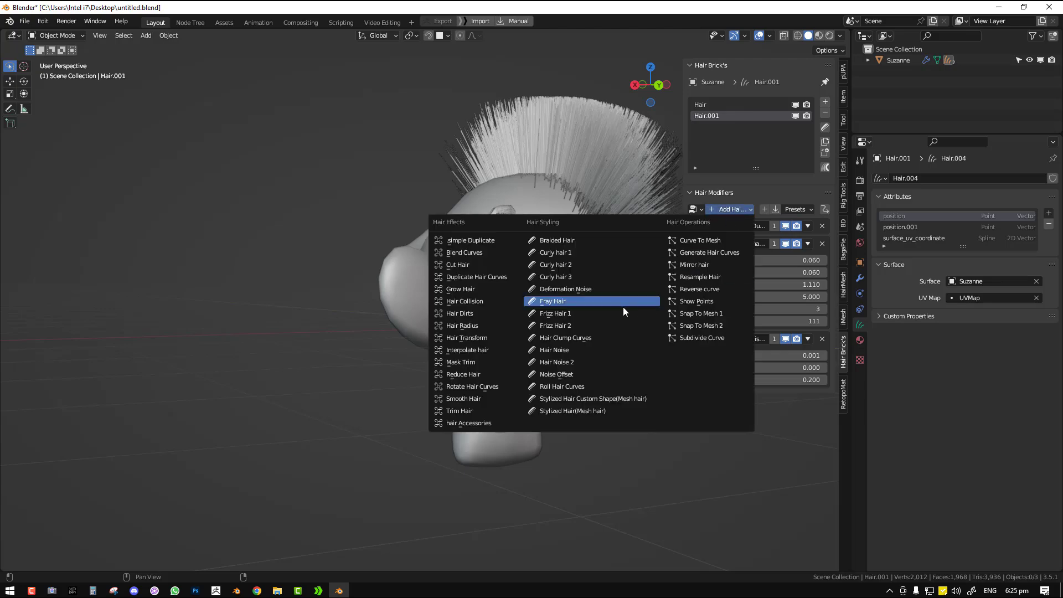
pyautogui.click(578, 337)
pyautogui.moveTo(548, 404); pyautogui.dragTo(684, 307, button='middle')
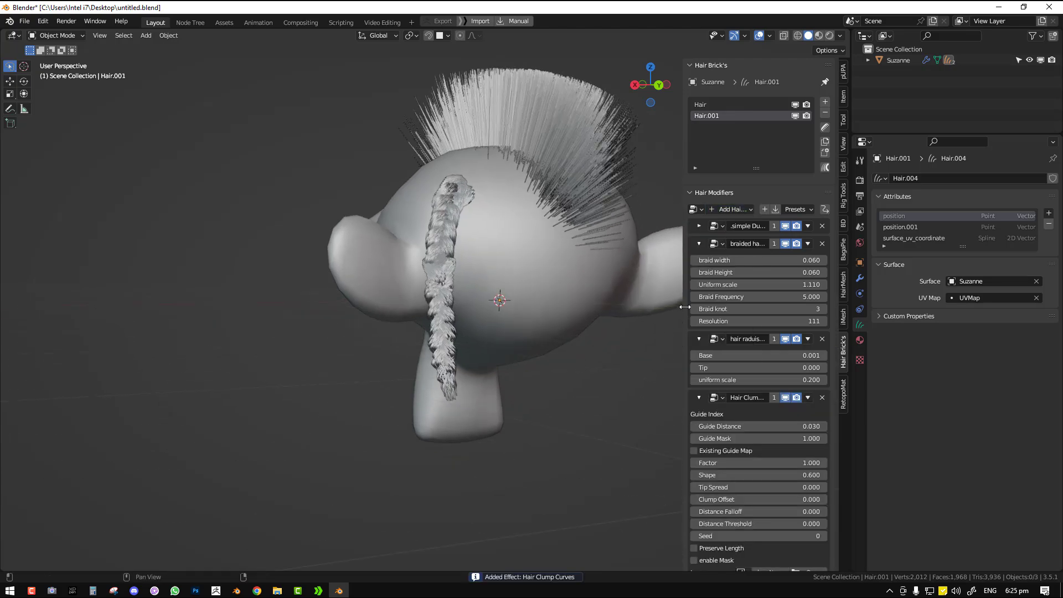
pyautogui.click(699, 243)
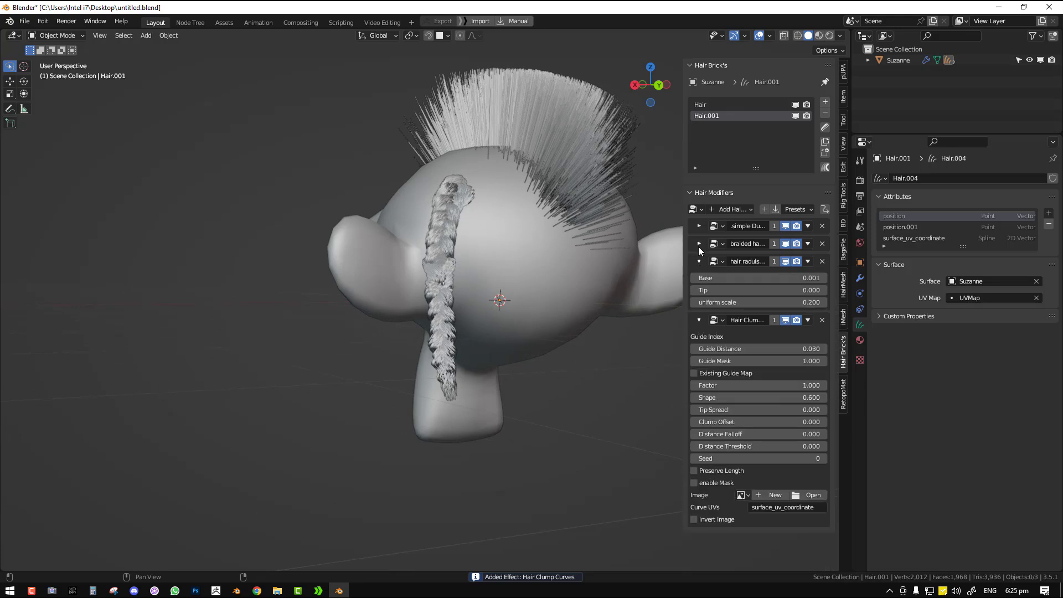
pyautogui.click(699, 243)
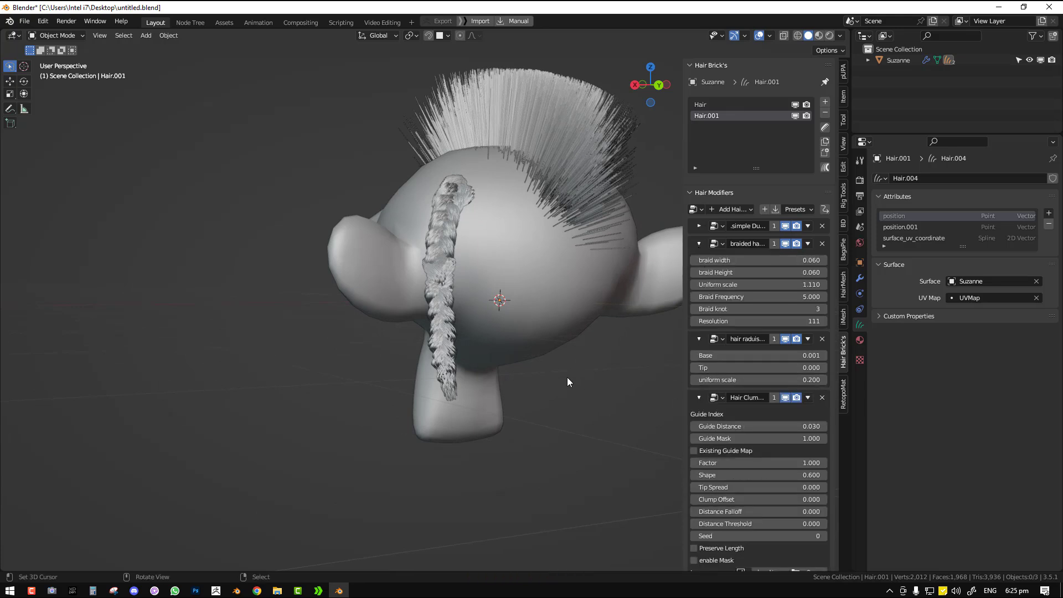
pyautogui.moveTo(568, 378); pyautogui.dragTo(569, 378, button='middle')
# Reorder the modifiers so that Hair Clump Curves sits between .simple Duplicate and braided hair
pyautogui.click(808, 397)
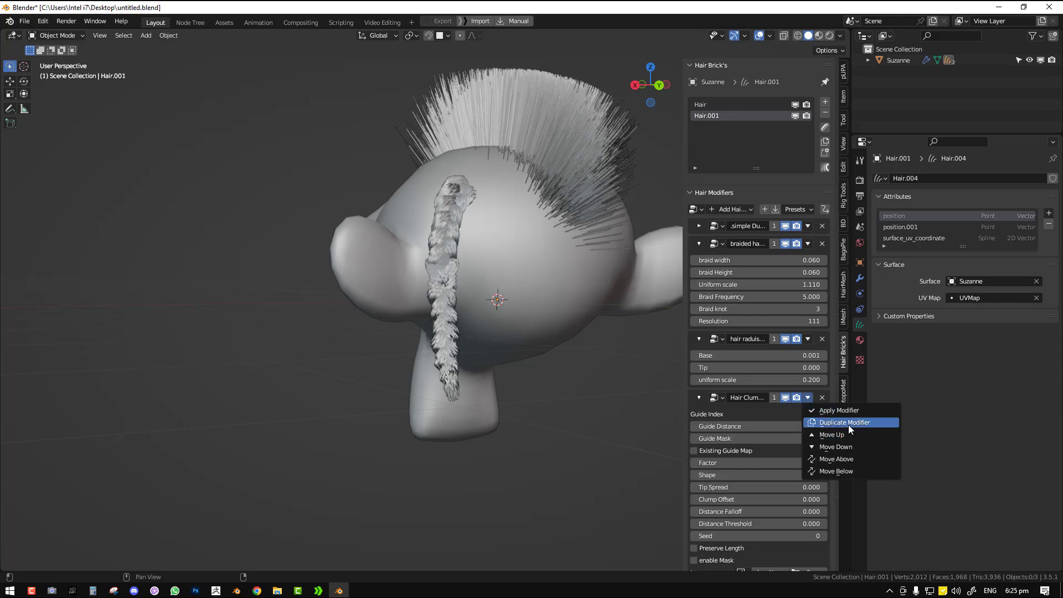
pyautogui.click(847, 435)
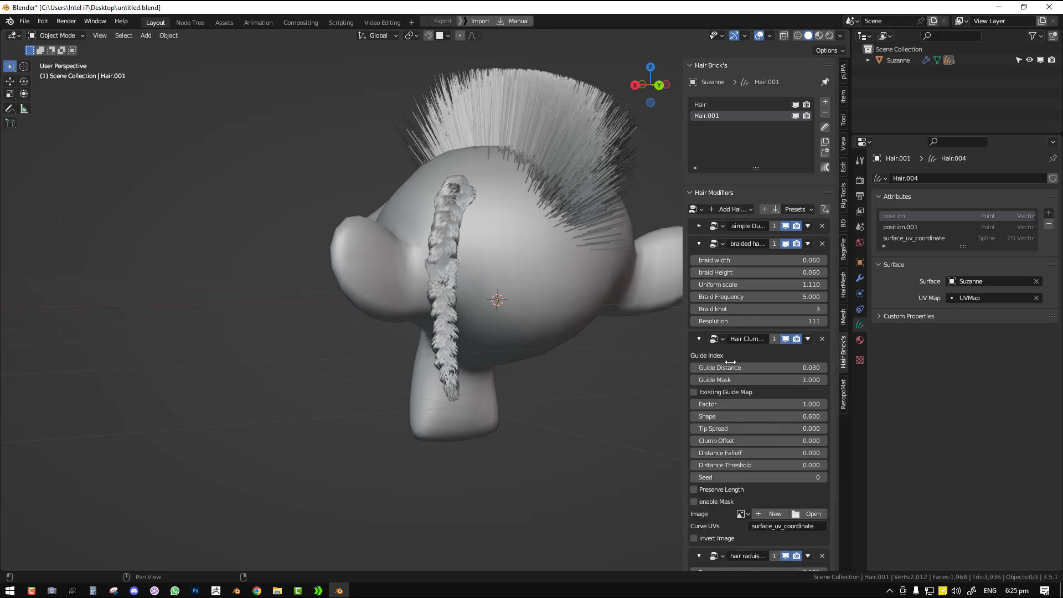
pyautogui.click(699, 244)
pyautogui.click(756, 259)
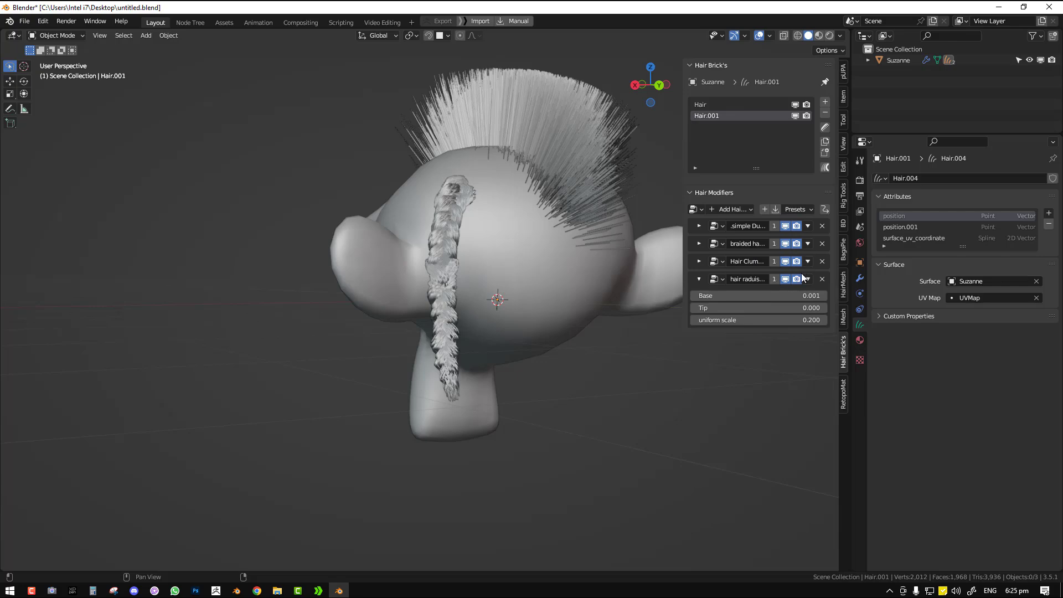
pyautogui.click(808, 244)
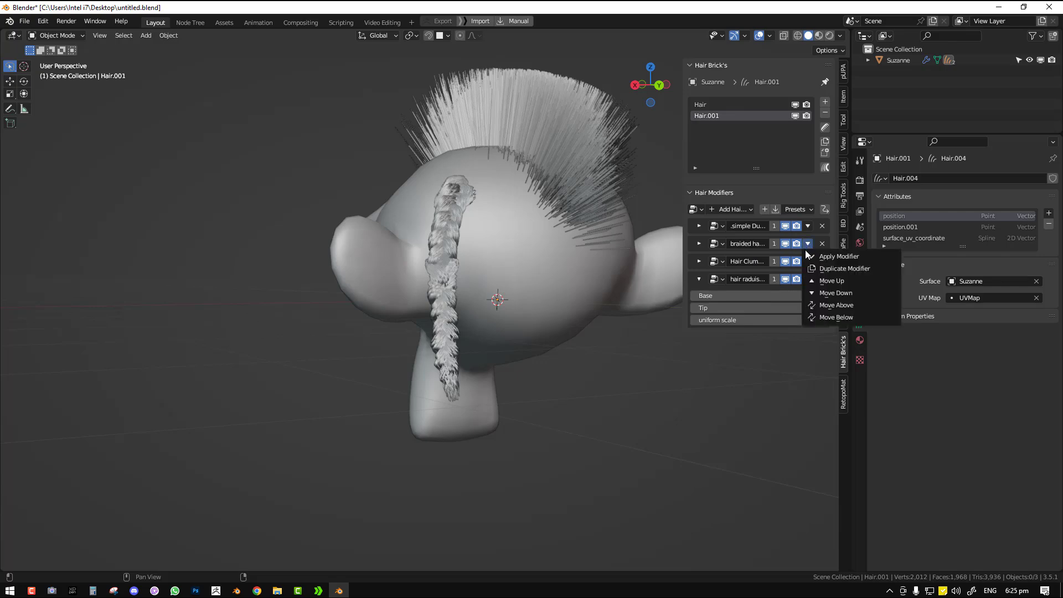
pyautogui.click(834, 293)
pyautogui.moveTo(504, 344); pyautogui.dragTo(520, 334, button='middle')
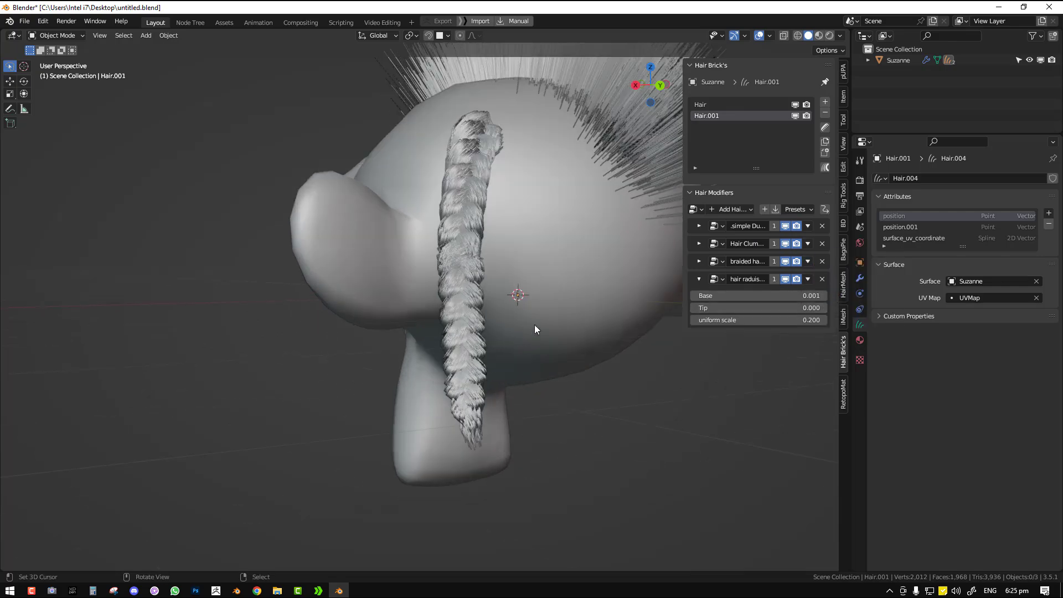
# Enable Existing Guide Map on the Hair Clump modifier and set Factor to 1.730 and Guide Distance to 0.170
pyautogui.click(698, 244)
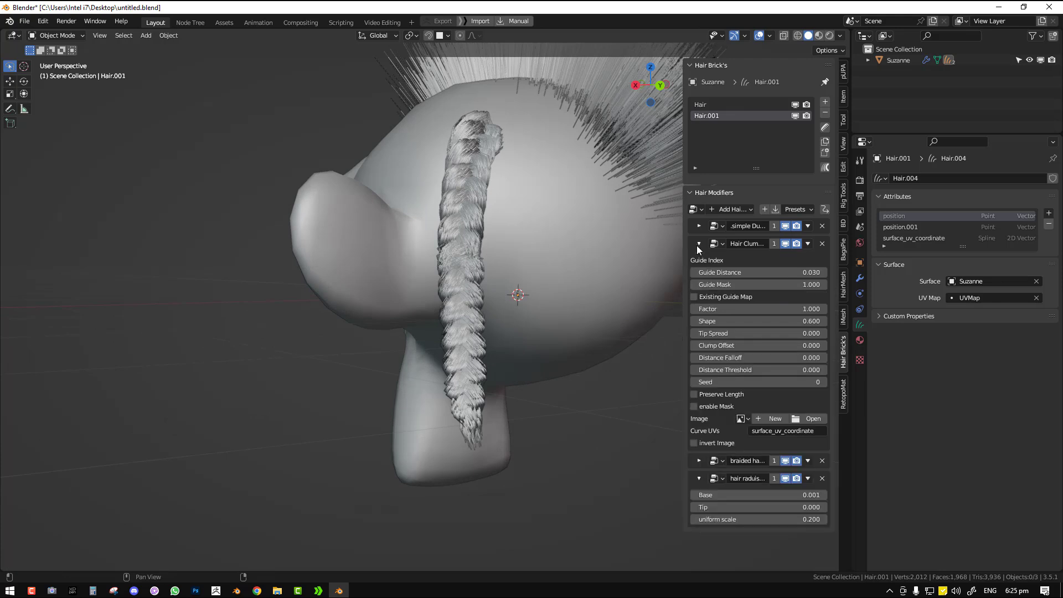
pyautogui.click(694, 297)
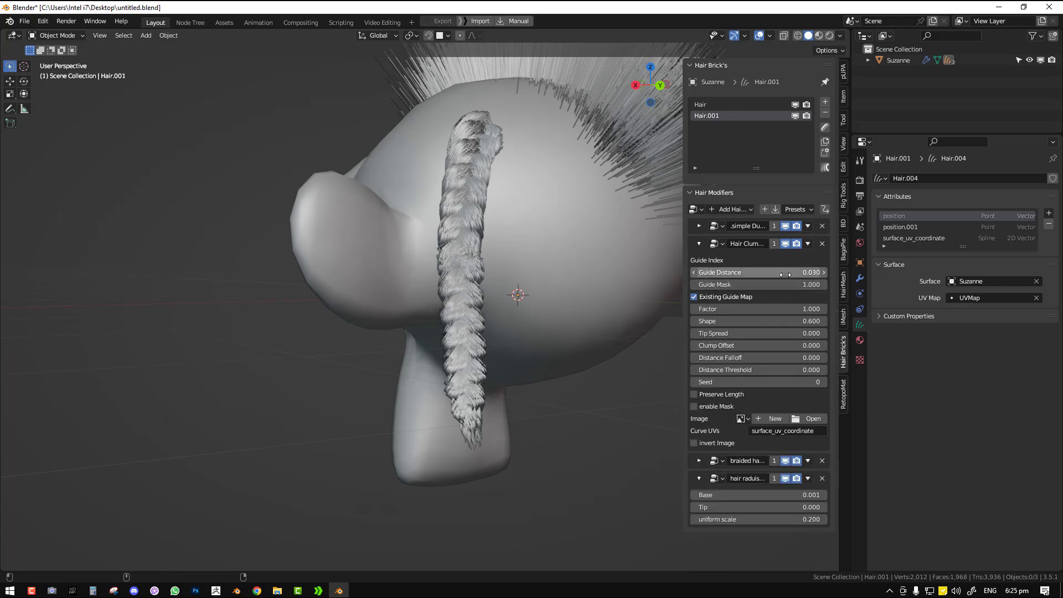
pyautogui.moveTo(720, 309); pyautogui.dragTo(747, 309)
pyautogui.moveTo(763, 272)
pyautogui.mouseDown()
pyautogui.moveTo(797, 271)
pyautogui.moveTo(758, 272)
pyautogui.moveTo(783, 272)
pyautogui.moveTo(773, 271)
pyautogui.mouseUp()
pyautogui.moveTo(450, 371); pyautogui.dragTo(410, 370, button='middle')
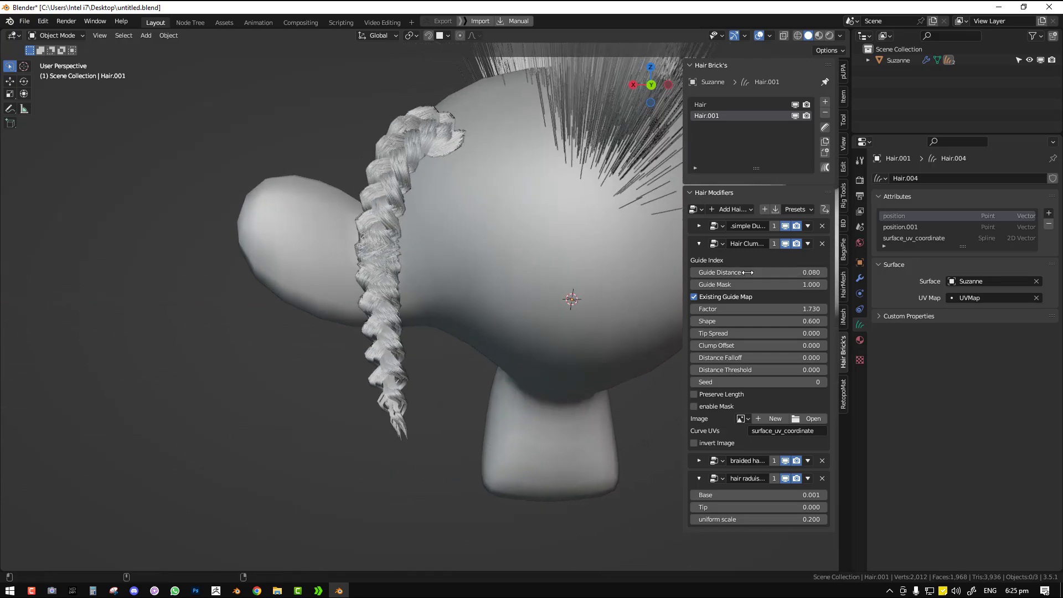
pyautogui.moveTo(770, 271)
pyautogui.mouseDown()
pyautogui.moveTo(799, 272)
pyautogui.moveTo(786, 271)
pyautogui.mouseUp()
pyautogui.moveTo(620, 332); pyautogui.dragTo(676, 330, button='middle')
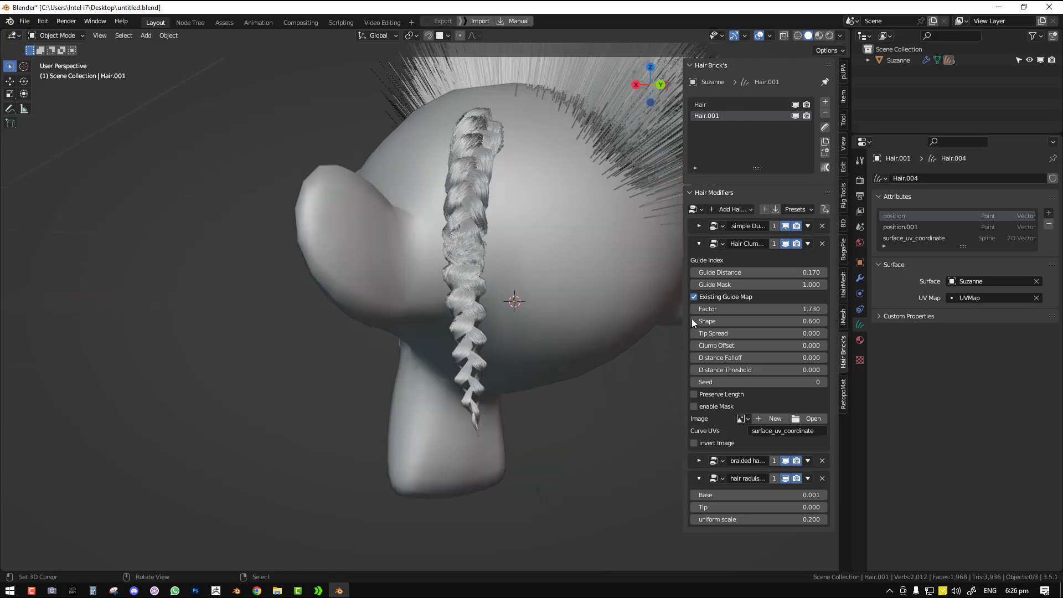
# Set the Hair Clump Guide Distance to 0.140 and Factor to 1.180, with Existing Guide Map disabled
pyautogui.moveTo(774, 272); pyautogui.dragTo(784, 272)
pyautogui.click(755, 309)
pyautogui.moveTo(755, 309)
pyautogui.mouseDown()
pyautogui.moveTo(719, 309)
pyautogui.moveTo(737, 309)
pyautogui.mouseUp()
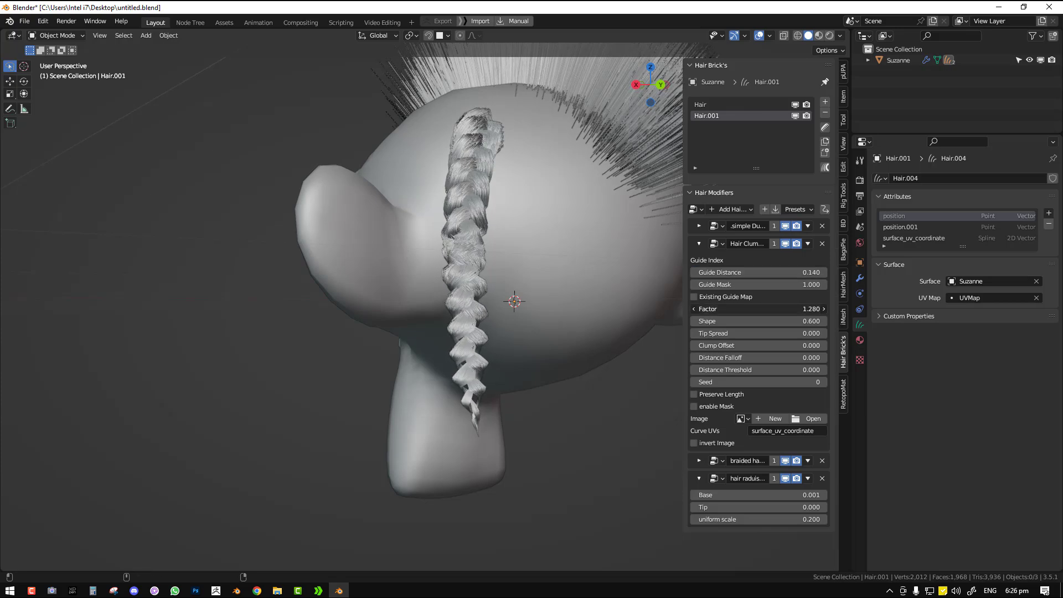
pyautogui.moveTo(506, 314)
pyautogui.mouseDown(button='middle')
pyautogui.moveTo(467, 320)
pyautogui.moveTo(498, 317)
pyautogui.mouseUp(button='middle')
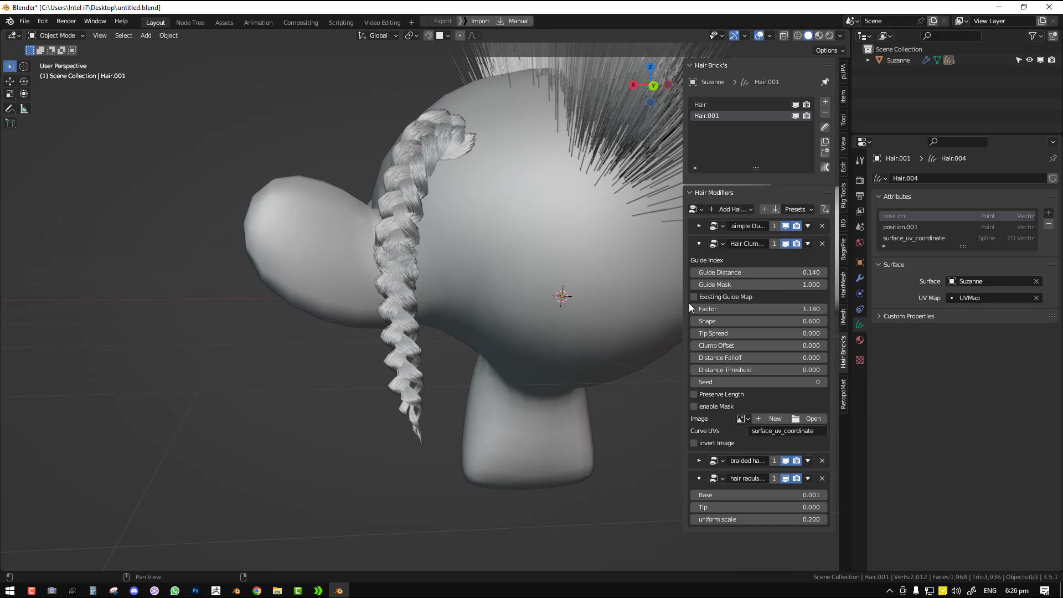
# Set the Hair Clump Shape to -1.000 and collapse the modifiers' settings
pyautogui.moveTo(759, 322); pyautogui.dragTo(700, 321)
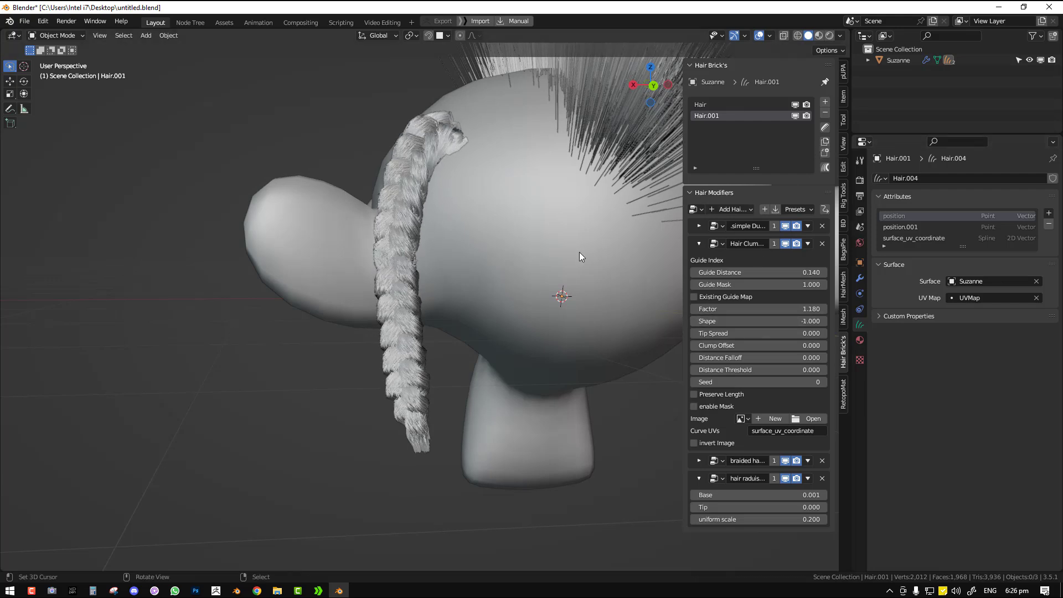
pyautogui.click(699, 243)
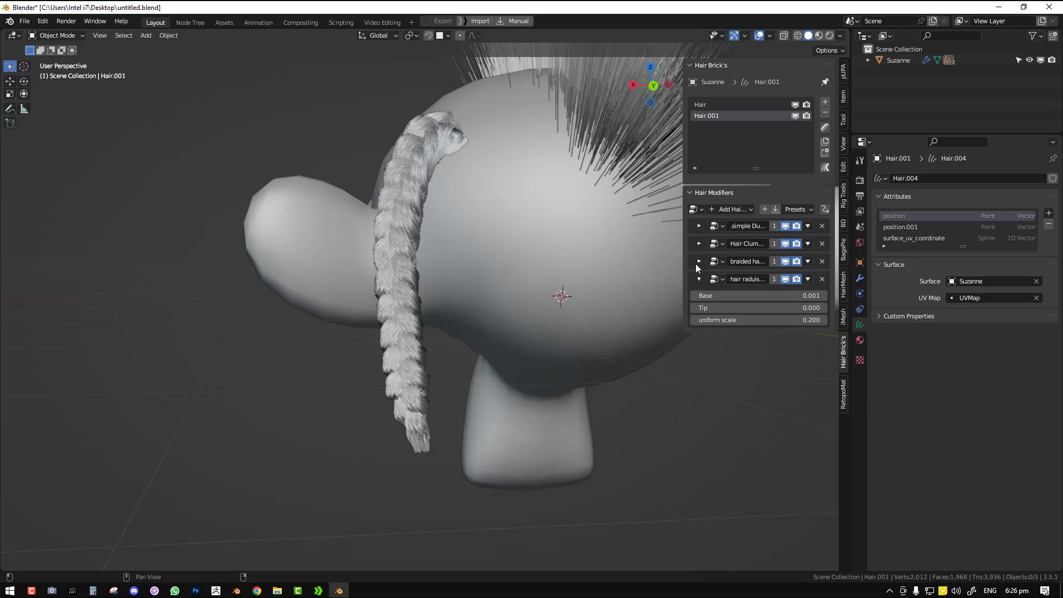
pyautogui.click(699, 279)
# Run the add-on's join hair operation for the Hair.001 layer
pyautogui.click(808, 226)
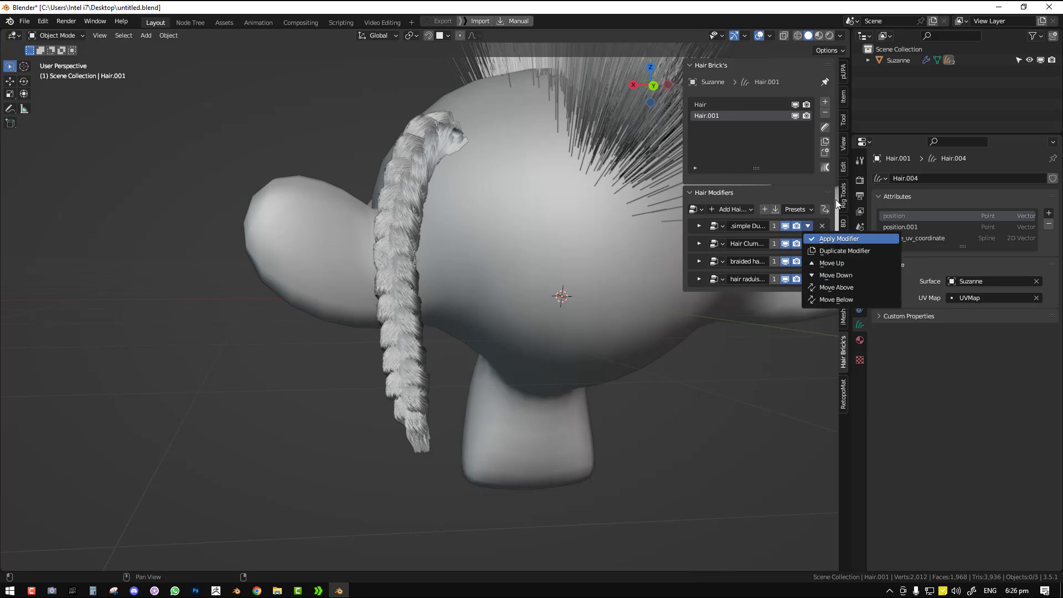
pyautogui.click(825, 167)
pyautogui.click(792, 170)
pyautogui.moveTo(517, 289); pyautogui.dragTo(594, 258, button='middle')
pyautogui.scroll(2, 562, 258)
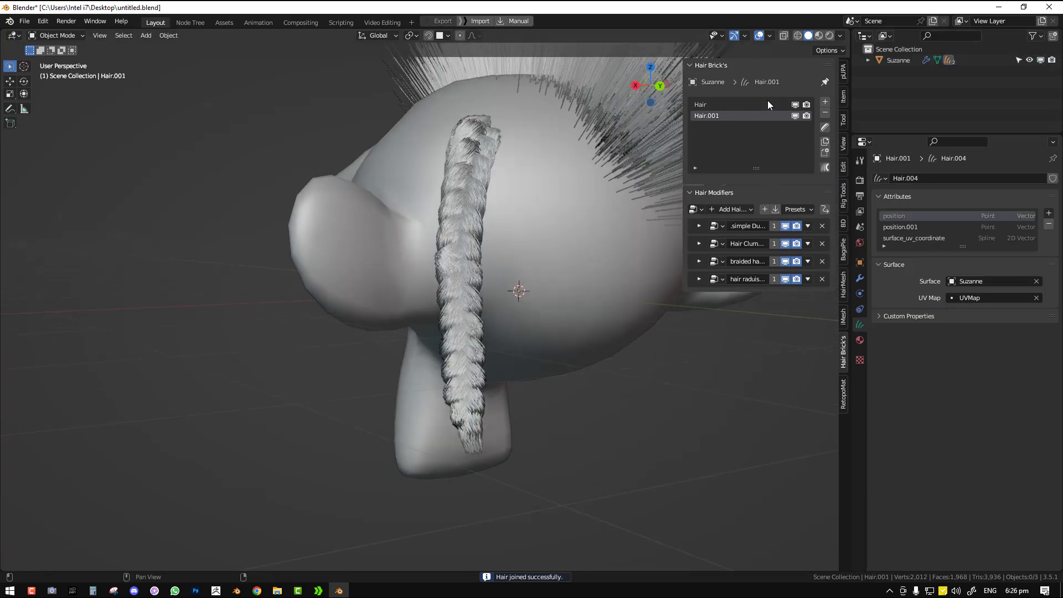
# Select the braided hair strand and convert it to a Curves object
pyautogui.moveTo(460, 261); pyautogui.dragTo(448, 191, button='middle')
pyautogui.click(447, 191)
pyautogui.press('q')
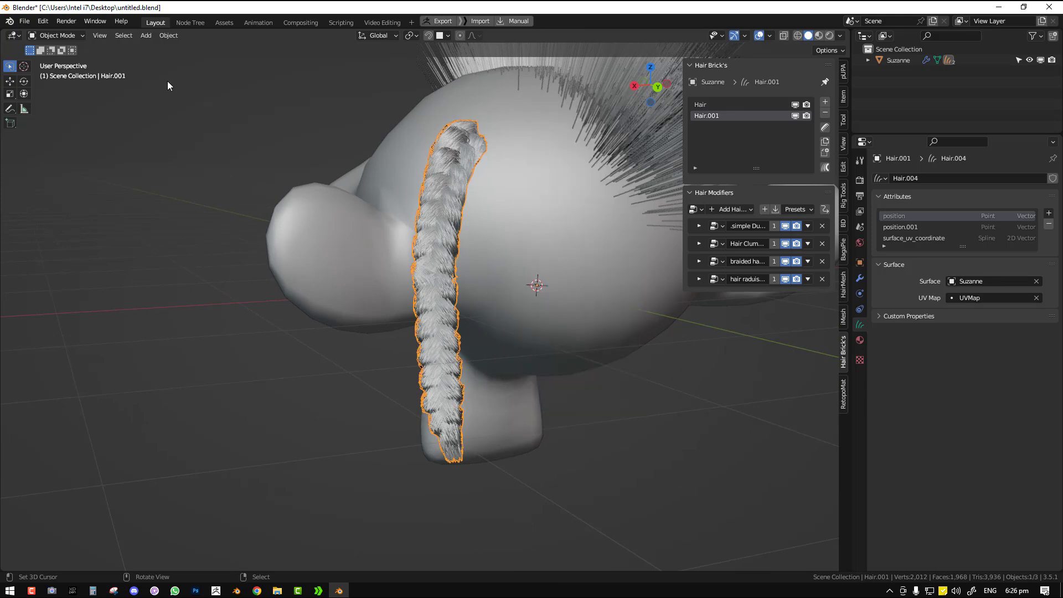
pyautogui.click(176, 37)
pyautogui.moveTo(214, 358)
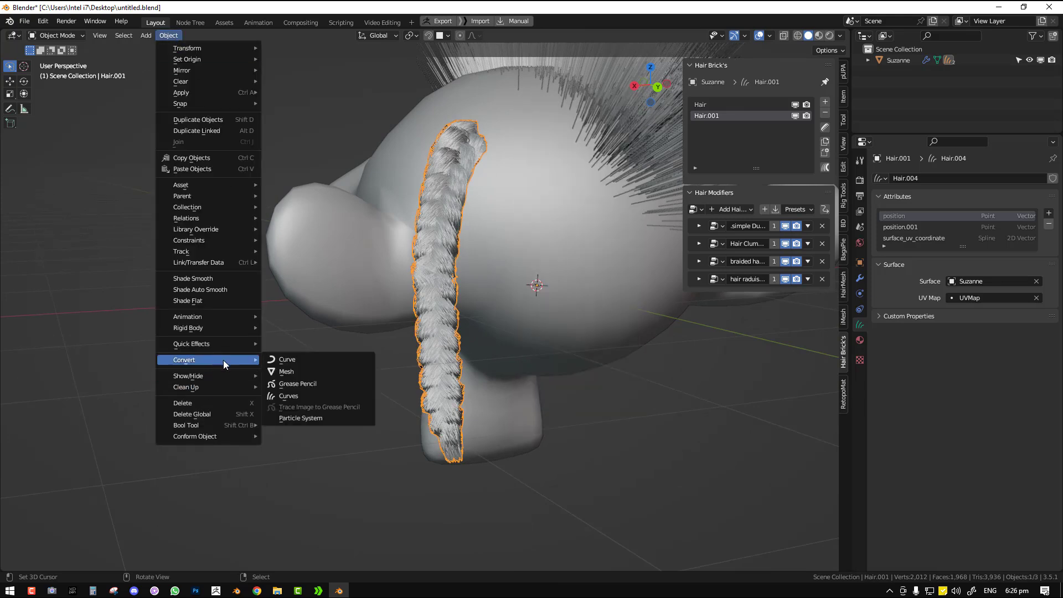
pyautogui.click(296, 398)
pyautogui.moveTo(557, 252); pyautogui.dragTo(505, 271, button='middle')
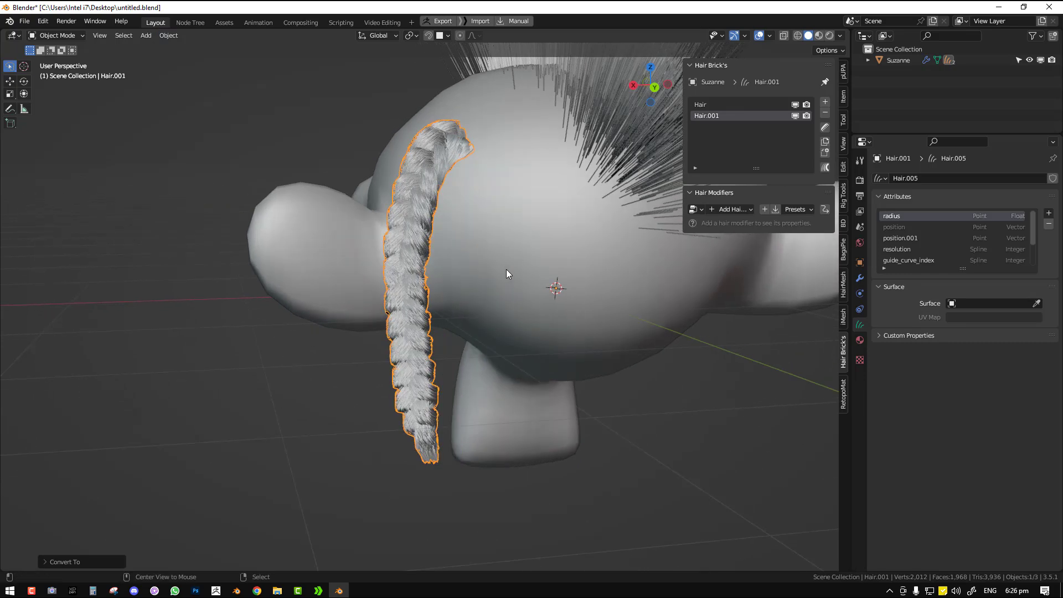
# Start sculpting the converted braid and comb its lower end inward into a narrow tip
pyautogui.click(825, 128)
pyautogui.moveTo(469, 370); pyautogui.dragTo(509, 368, button='middle')
pyautogui.scroll(5, 509, 367)
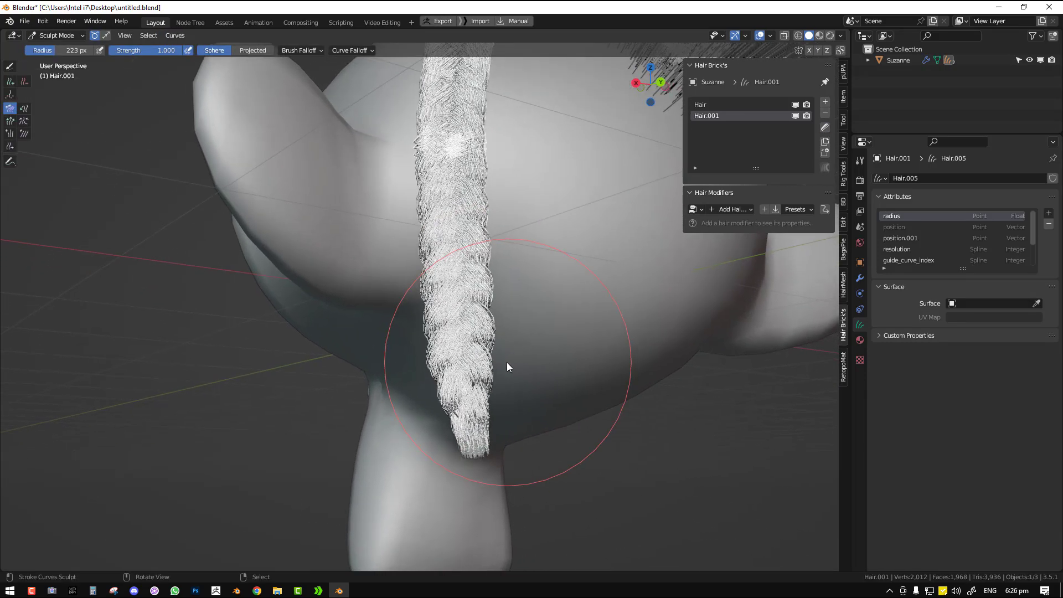
pyautogui.scroll(1, 508, 363)
pyautogui.hotkey('shift', 'space')
pyautogui.click(503, 352)
pyautogui.moveTo(589, 415); pyautogui.dragTo(543, 428)
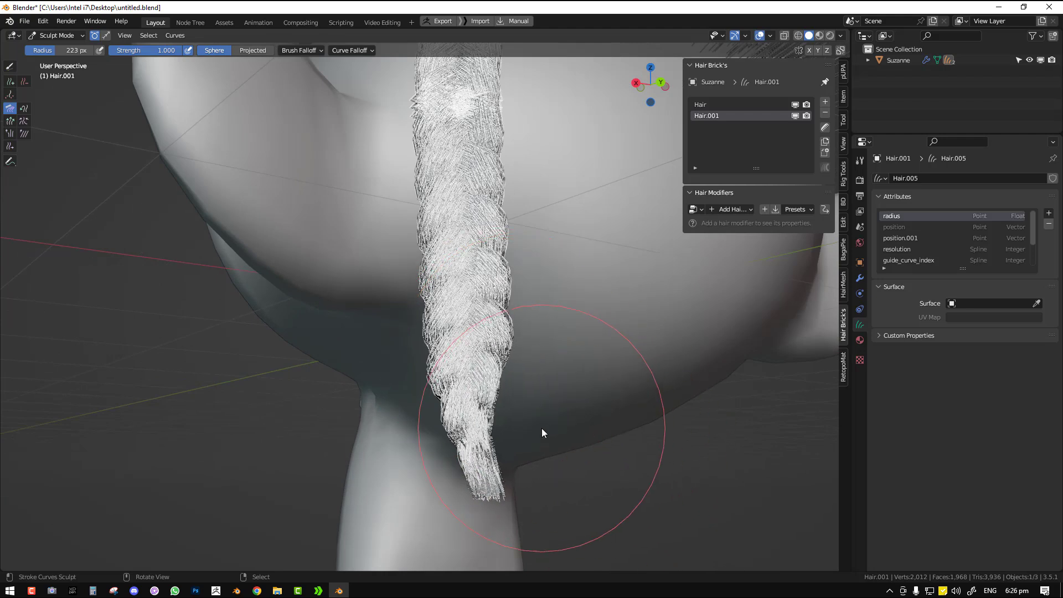
pyautogui.moveTo(368, 434)
pyautogui.mouseDown()
pyautogui.moveTo(422, 436)
pyautogui.moveTo(458, 505)
pyautogui.moveTo(588, 475)
pyautogui.moveTo(560, 498)
pyautogui.moveTo(545, 399)
pyautogui.moveTo(419, 400)
pyautogui.mouseUp()
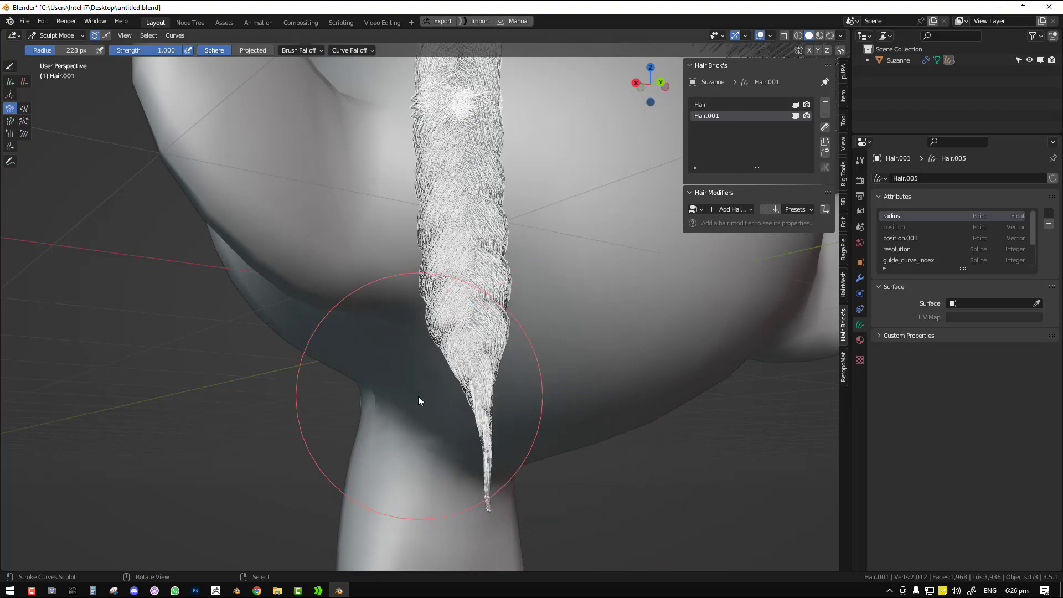
# Comb the braid's tip from further viewing angles and return to Object Mode
pyautogui.moveTo(419, 396); pyautogui.dragTo(370, 409, button='middle')
pyautogui.moveTo(324, 415); pyautogui.dragTo(277, 431)
pyautogui.moveTo(102, 481)
pyautogui.mouseDown()
pyautogui.moveTo(178, 483)
pyautogui.moveTo(339, 317)
pyautogui.mouseUp()
pyautogui.moveTo(464, 237)
pyautogui.mouseDown(button='middle')
pyautogui.moveTo(512, 240)
pyautogui.moveTo(562, 299)
pyautogui.mouseUp(button='middle')
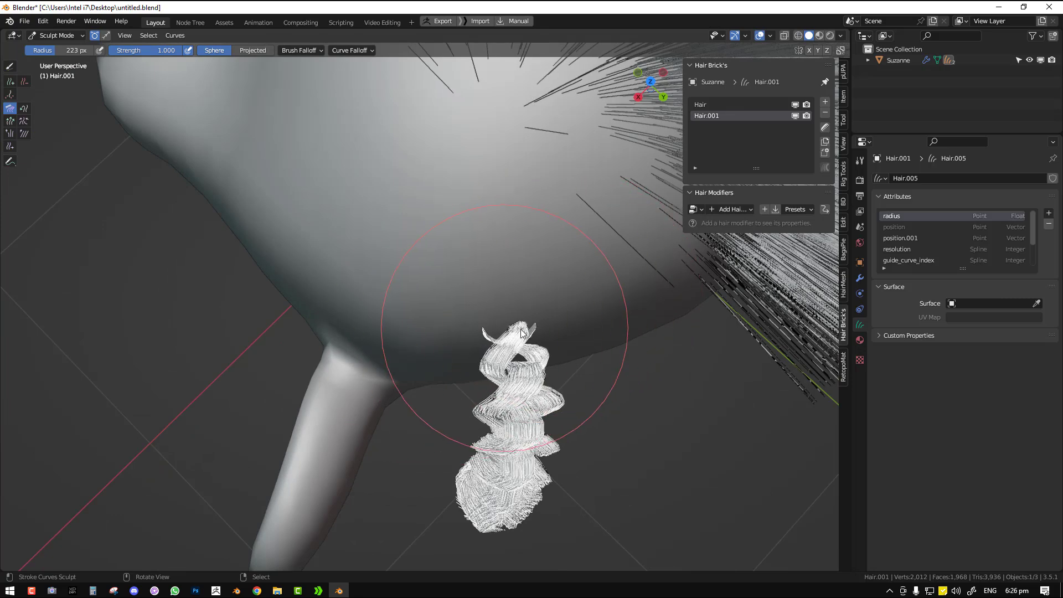
pyautogui.scroll(-4, 559, 330)
pyautogui.moveTo(628, 333); pyautogui.dragTo(549, 268, button='middle')
pyautogui.hotkey('ctrl', 'Tab')
pyautogui.click(459, 282)
pyautogui.moveTo(462, 281); pyautogui.dragTo(551, 243, button='middle')
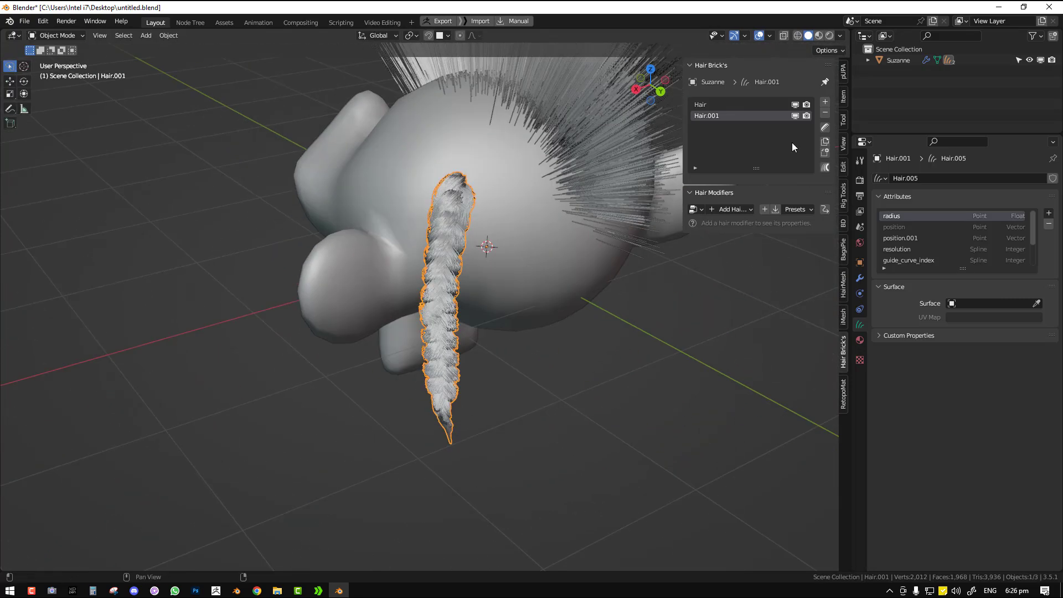
# Delete the Hair.001 layer and select the Suzanne head
pyautogui.click(824, 113)
pyautogui.click(519, 237)
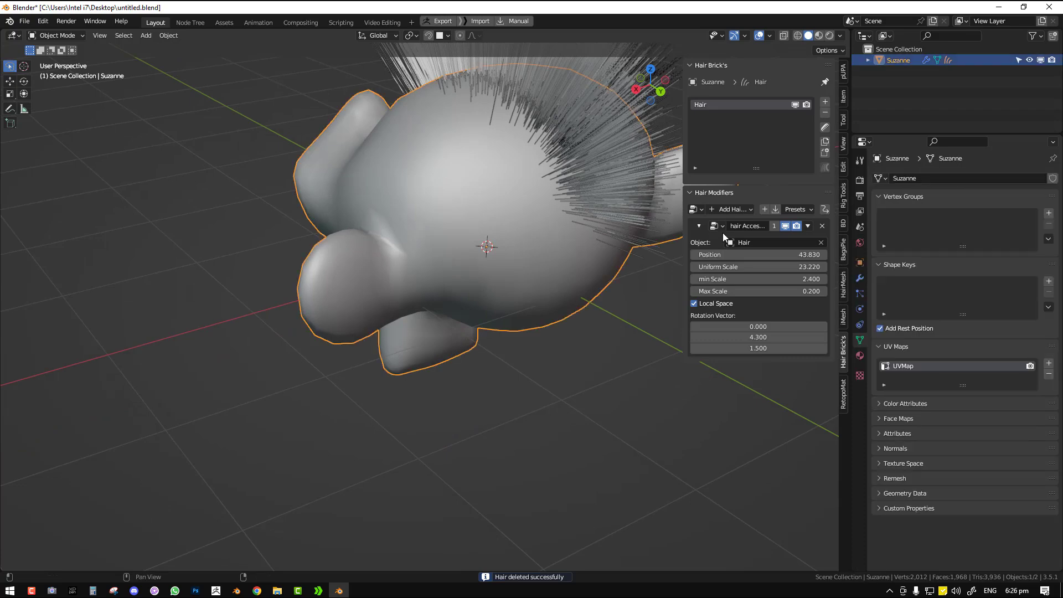
pyautogui.click(731, 209)
pyautogui.press('Escape')
# Try the Curly hair 1 modifier on Suzanne's mohawk and remove it again
pyautogui.click(731, 209)
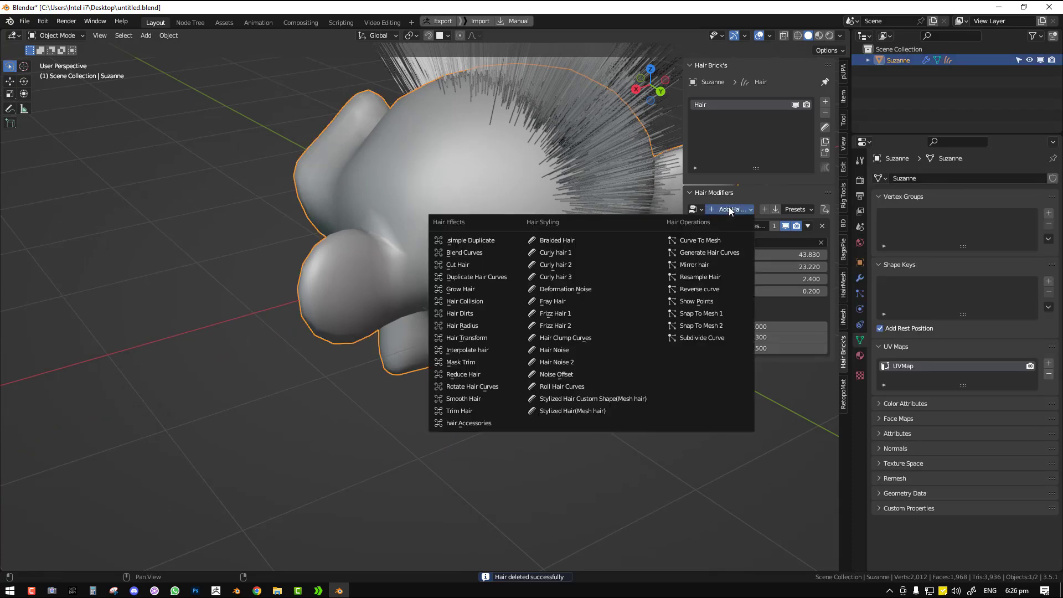
pyautogui.click(593, 257)
pyautogui.scroll(-2, 588, 255)
pyautogui.moveTo(588, 256); pyautogui.dragTo(527, 292, button='middle')
pyautogui.scroll(4, 527, 293)
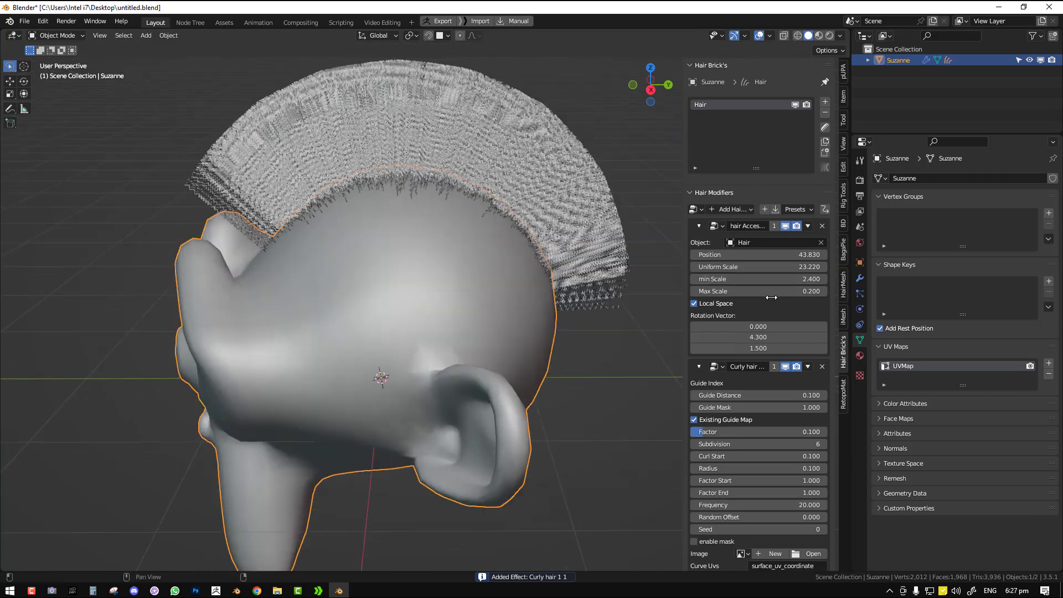
pyautogui.click(821, 366)
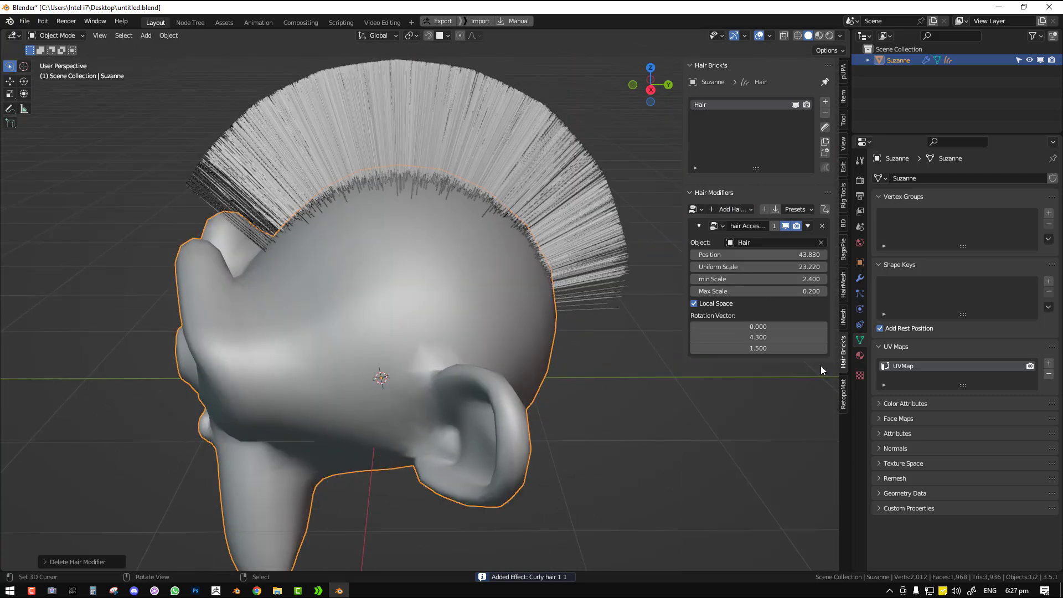
# Add the Curly hair 2 modifier to Suzanne's mohawk and set its curl scale to -0.027
pyautogui.click(739, 208)
pyautogui.click(599, 267)
pyautogui.scroll(-2, 554, 275)
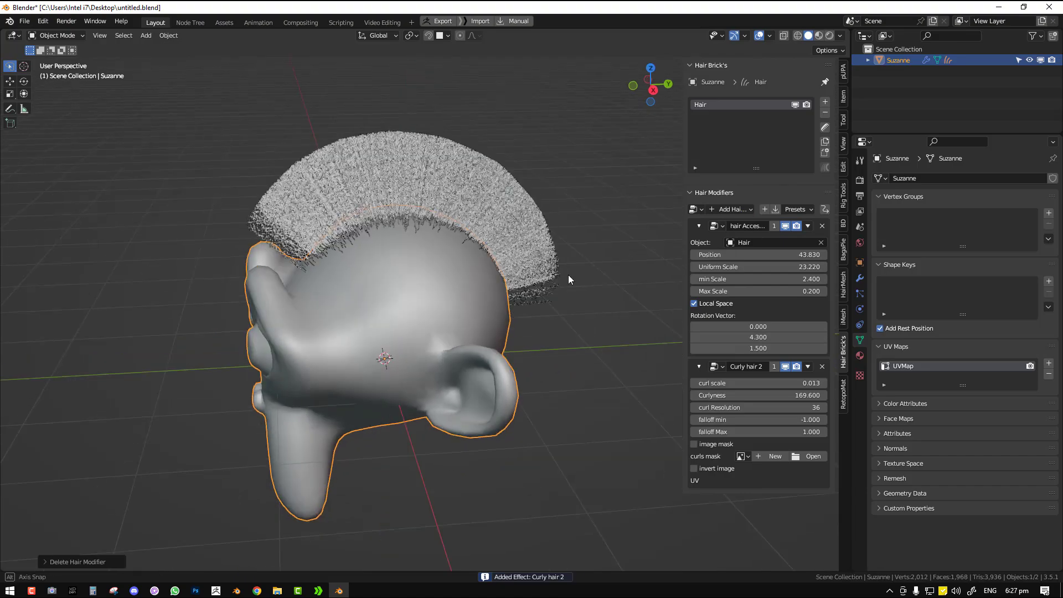
pyautogui.moveTo(555, 275); pyautogui.dragTo(523, 233, button='middle')
pyautogui.scroll(5, 524, 233)
pyautogui.hotkey('alt', 'a')
pyautogui.scroll(-3, 496, 271)
pyautogui.moveTo(496, 271); pyautogui.dragTo(542, 270, button='middle')
pyautogui.scroll(3, 543, 270)
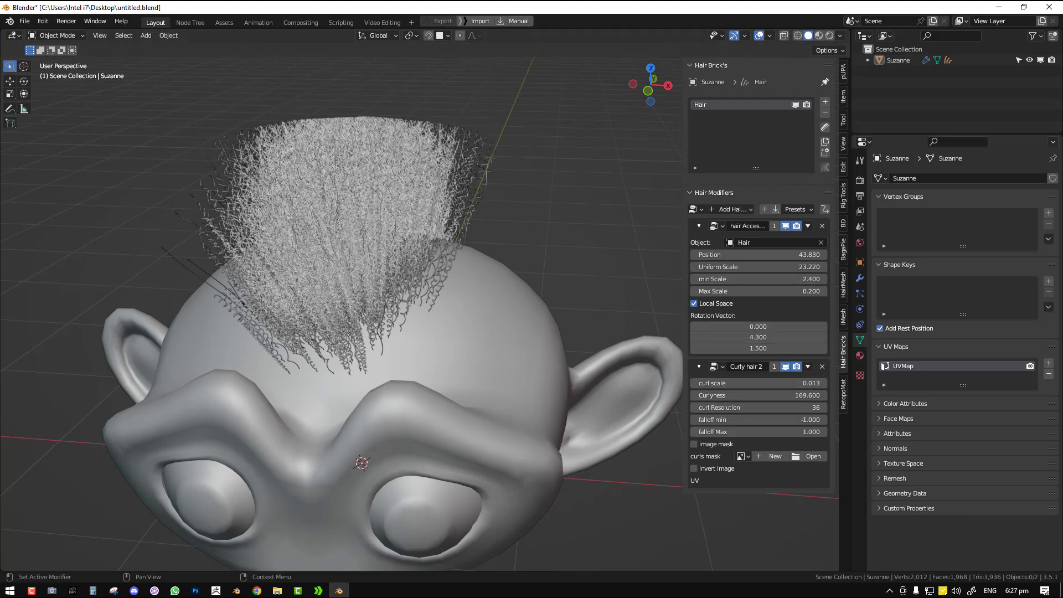
pyautogui.moveTo(753, 382); pyautogui.dragTo(731, 383)
# Add a Hair Clump Curves modifier with Guide Distance 0.220 and Shape 0.340
pyautogui.click(735, 210)
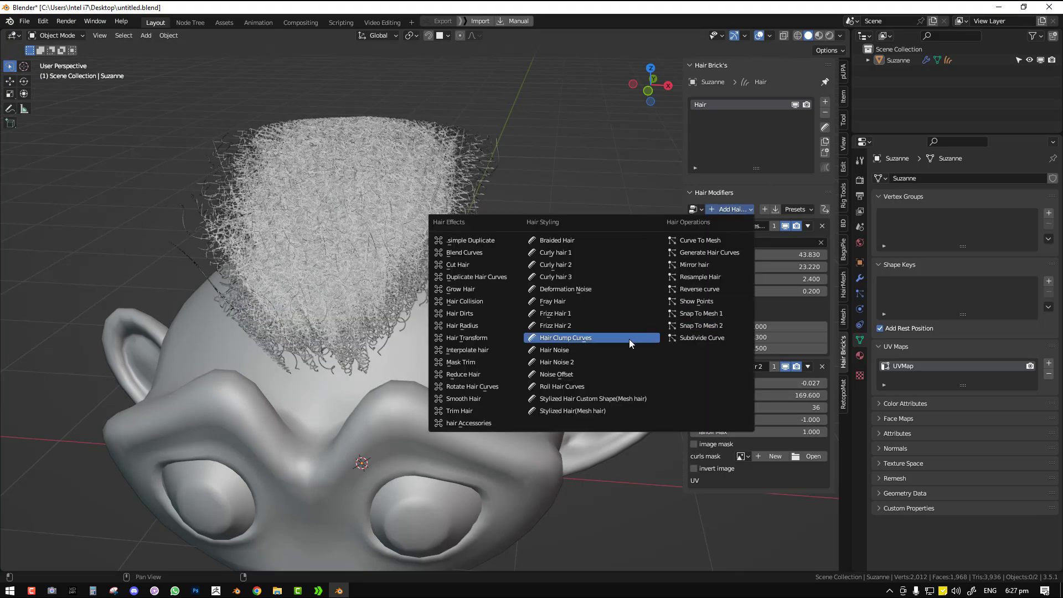
pyautogui.click(605, 336)
pyautogui.moveTo(611, 332); pyautogui.dragTo(544, 313, button='middle')
pyautogui.scroll(-4, 772, 483)
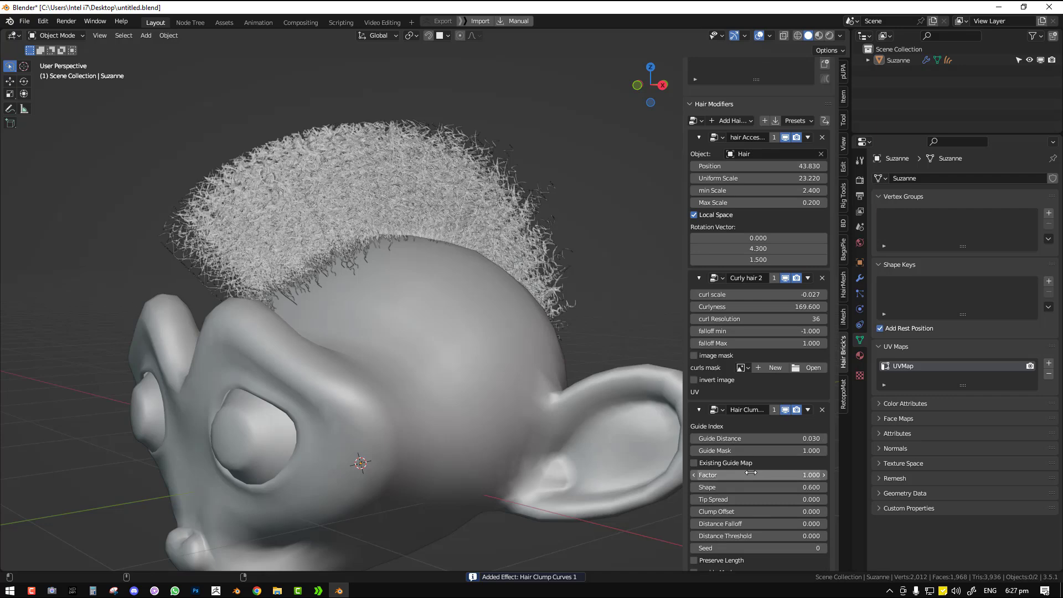
pyautogui.moveTo(764, 439); pyautogui.dragTo(830, 438)
pyautogui.moveTo(798, 487); pyautogui.dragTo(773, 487)
# Enable the Hair Clump mask, create a new blank mask image and start painting it
pyautogui.moveTo(382, 340); pyautogui.dragTo(664, 363, button='middle')
pyautogui.scroll(-2, 750, 462)
pyautogui.click(713, 520)
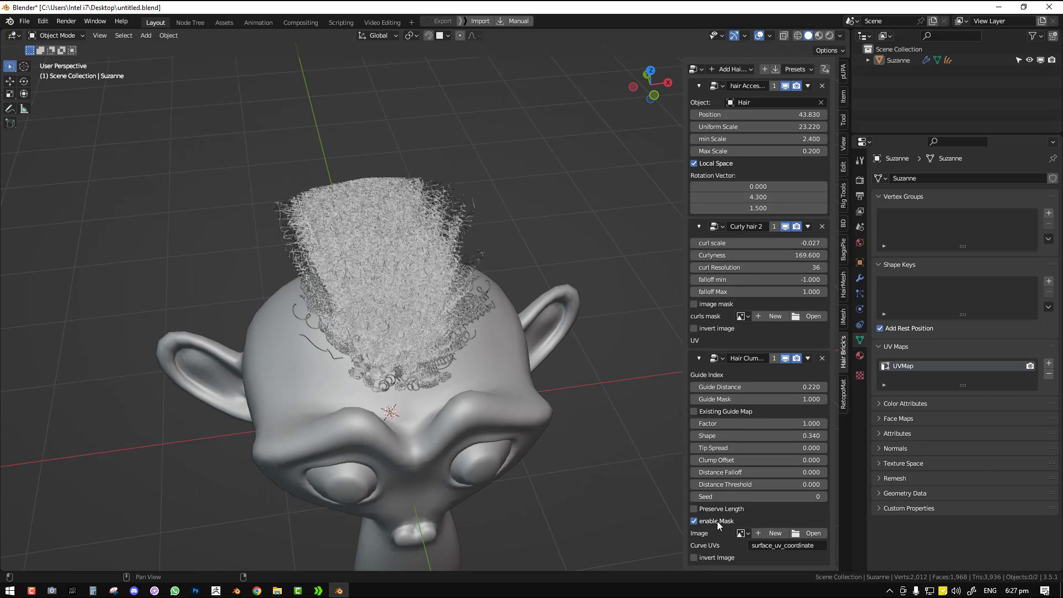
pyautogui.click(772, 534)
pyautogui.click(803, 567)
pyautogui.click(823, 533)
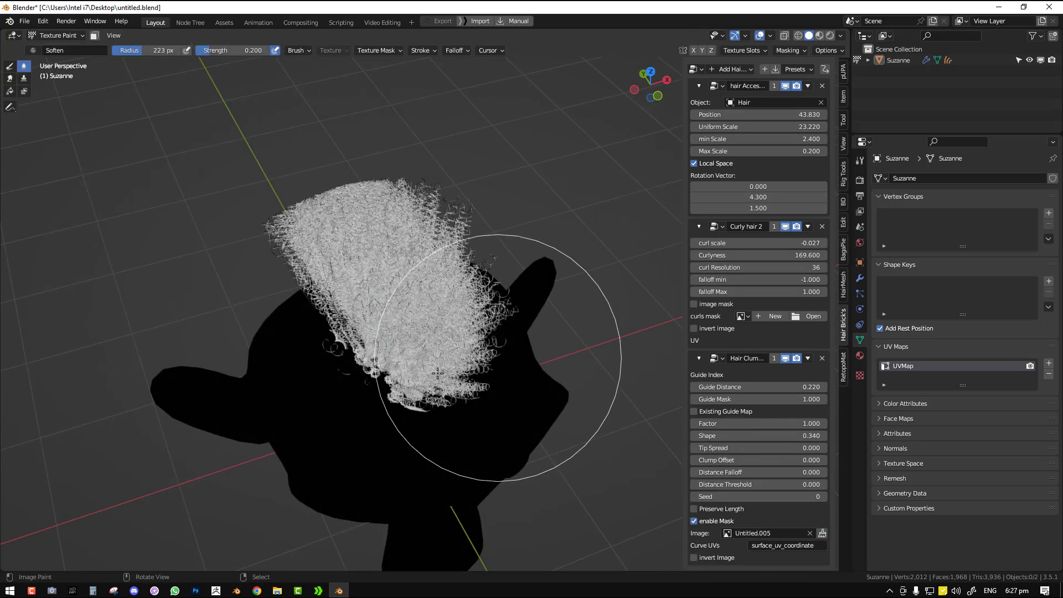
# Paint the clump mask over the front of Suzanne's mohawk with the Draw brush and return to Object Mode
pyautogui.scroll(2, 532, 299)
pyautogui.hotkey('shift', 'space')
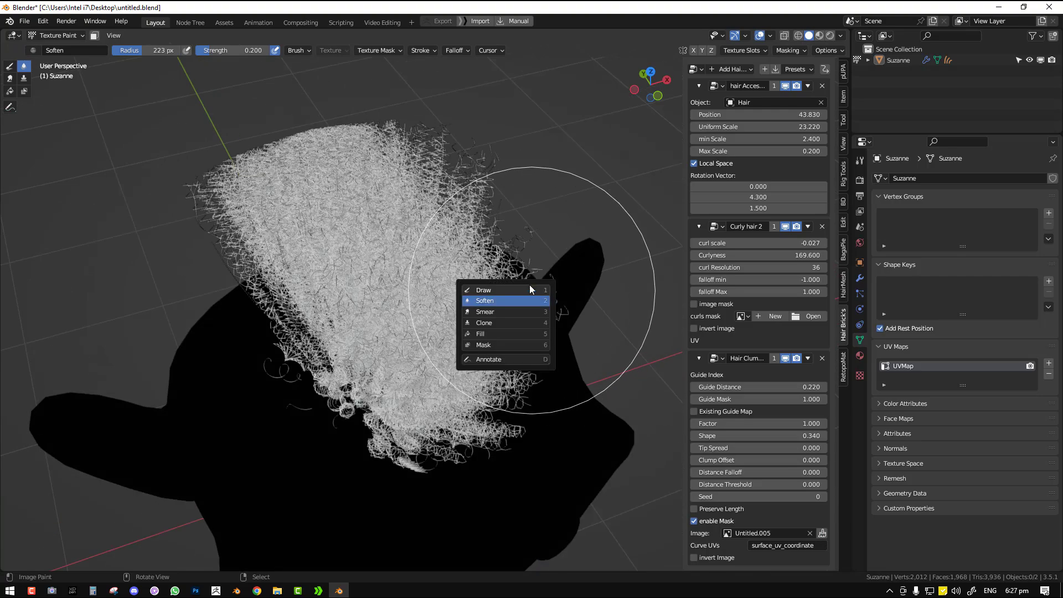
pyautogui.click(497, 290)
pyautogui.scroll(-1, 496, 291)
pyautogui.moveTo(550, 344)
pyautogui.mouseDown()
pyautogui.moveTo(378, 397)
pyautogui.moveTo(380, 463)
pyautogui.moveTo(367, 426)
pyautogui.moveTo(415, 404)
pyautogui.moveTo(392, 378)
pyautogui.mouseUp()
pyautogui.moveTo(392, 378); pyautogui.dragTo(460, 382, button='middle')
pyautogui.moveTo(481, 386); pyautogui.dragTo(603, 308)
pyautogui.moveTo(526, 317); pyautogui.dragTo(577, 309, button='middle')
pyautogui.hotkey('ctrl', 'Tab')
pyautogui.moveTo(414, 301)
pyautogui.mouseDown(button='middle')
pyautogui.moveTo(611, 296)
pyautogui.moveTo(570, 271)
pyautogui.mouseUp(button='middle')
pyautogui.moveTo(476, 272)
pyautogui.mouseDown(button='middle')
pyautogui.moveTo(493, 316)
pyautogui.moveTo(512, 307)
pyautogui.moveTo(452, 273)
pyautogui.moveTo(476, 287)
pyautogui.mouseUp(button='middle')
# Collapse the modifiers' settings and duplicate the Hair Clump modifier
pyautogui.click(706, 359)
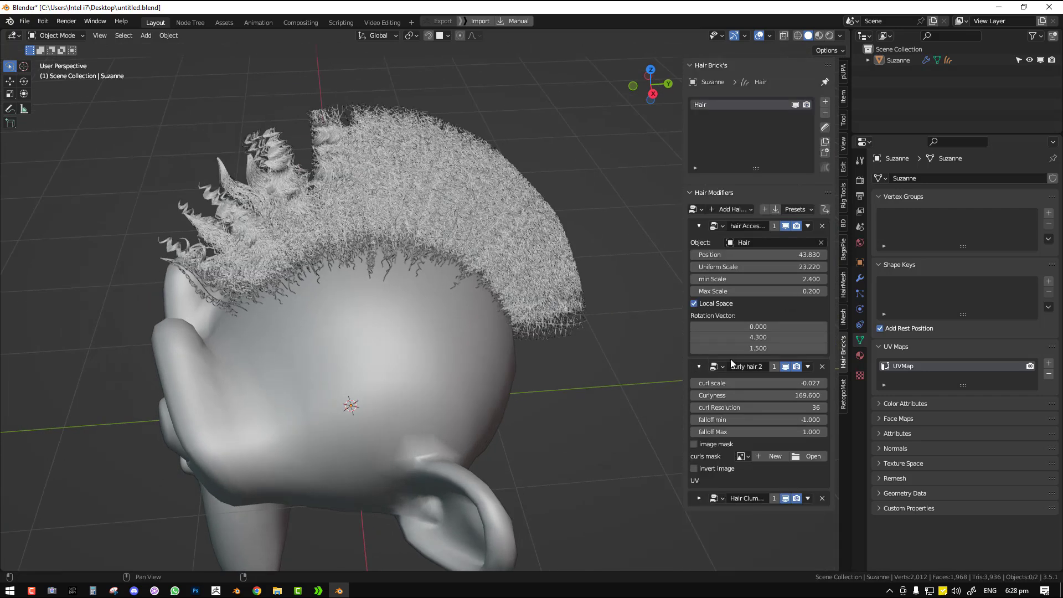
pyautogui.click(824, 209)
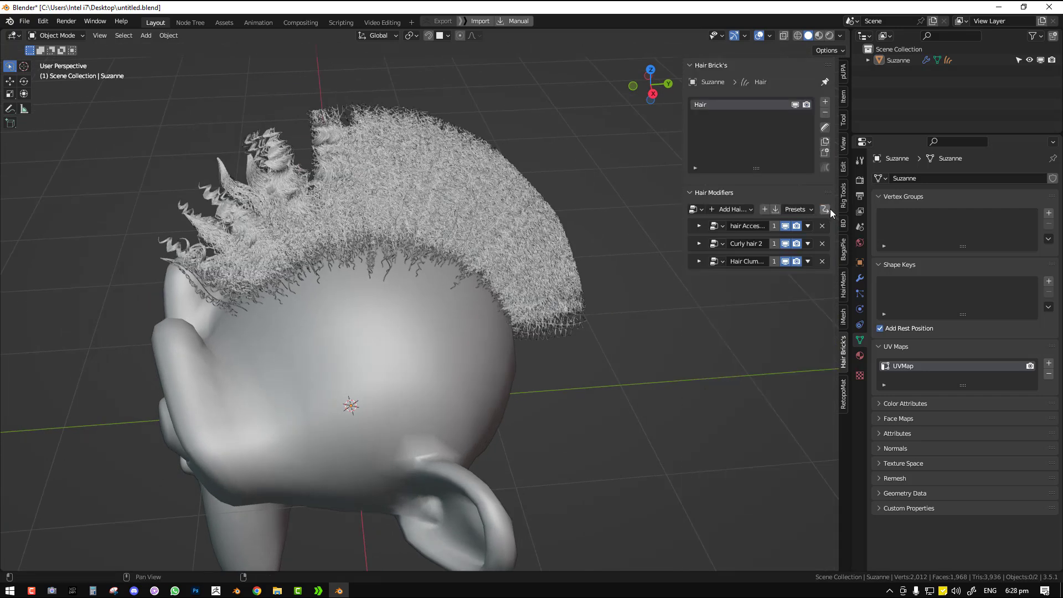
pyautogui.click(808, 261)
pyautogui.click(872, 287)
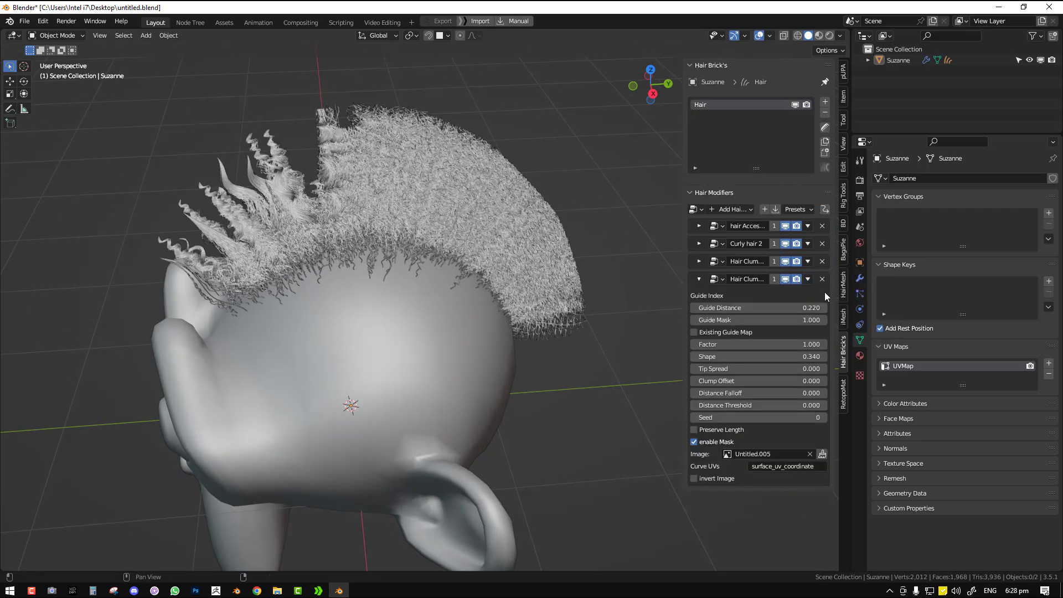
# Unlink the duplicated clump modifier's mask image, disable its mask and set Guide Distance to 0.170
pyautogui.moveTo(500, 287); pyautogui.dragTo(772, 413, button='middle')
pyautogui.click(810, 453)
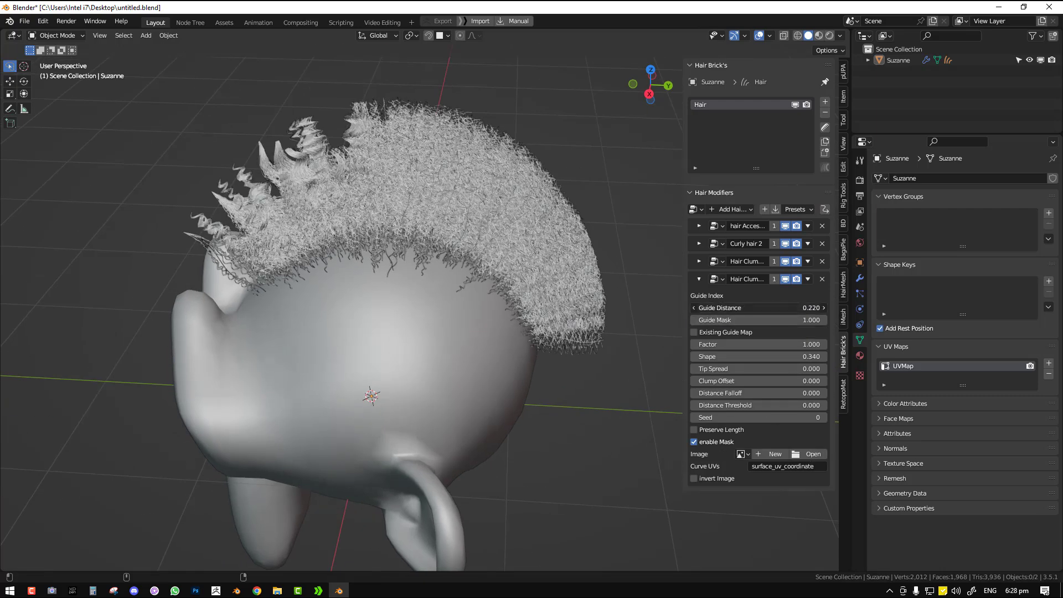
pyautogui.moveTo(782, 308); pyautogui.dragTo(797, 308)
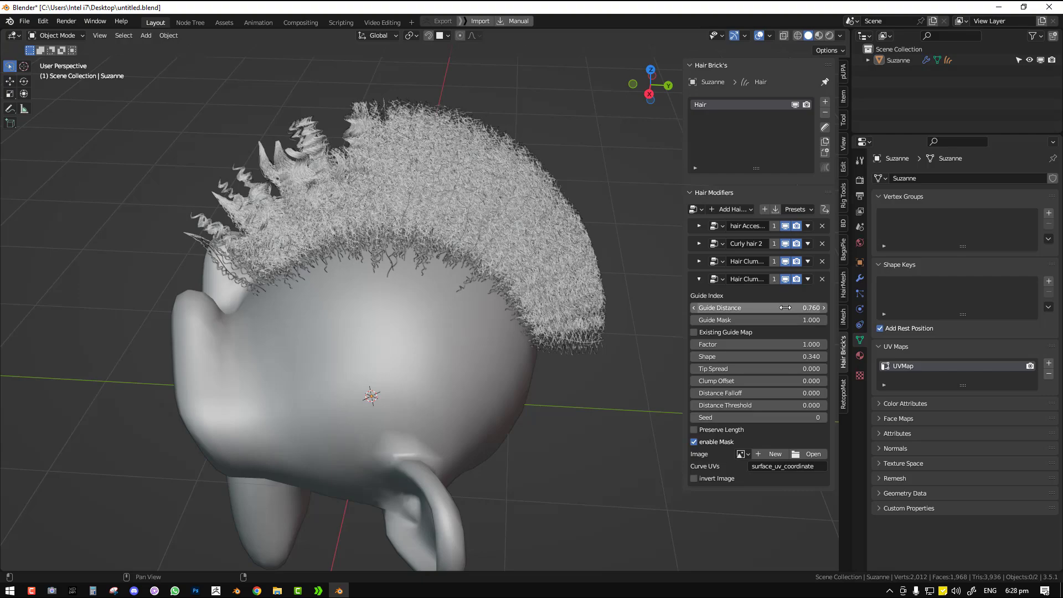
pyautogui.press('BackSpace')
pyautogui.moveTo(764, 307); pyautogui.dragTo(784, 308)
pyautogui.moveTo(542, 299); pyautogui.dragTo(821, 284, button='middle')
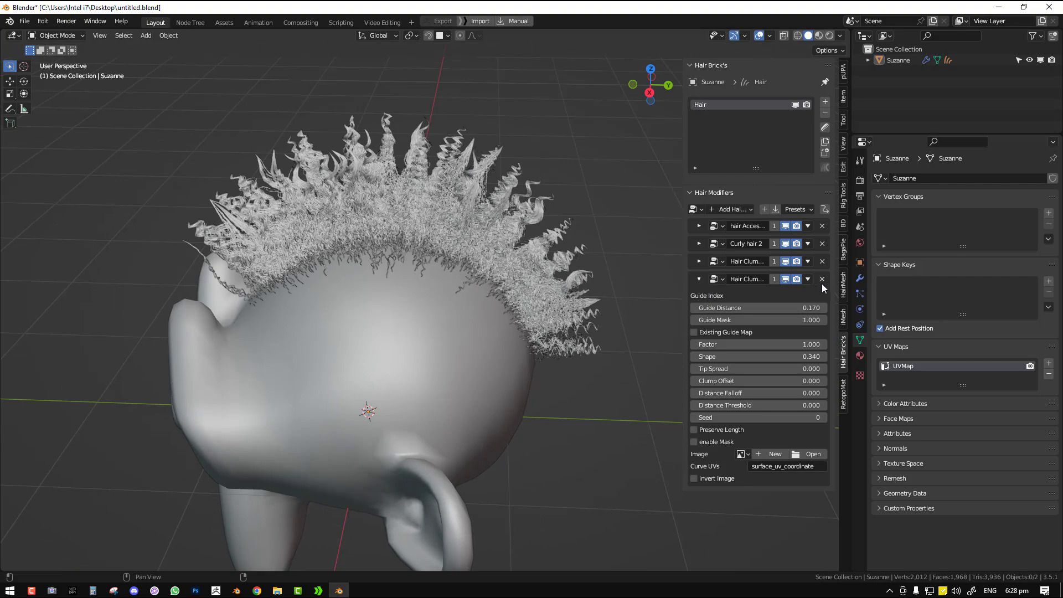
# Toggle the duplicated clump modifier's viewport display to compare its effect and set its Guide Distance to 0.110
pyautogui.click(786, 279)
pyautogui.click(786, 280)
pyautogui.moveTo(789, 308)
pyautogui.mouseDown()
pyautogui.moveTo(768, 308)
pyautogui.moveTo(782, 308)
pyautogui.mouseUp()
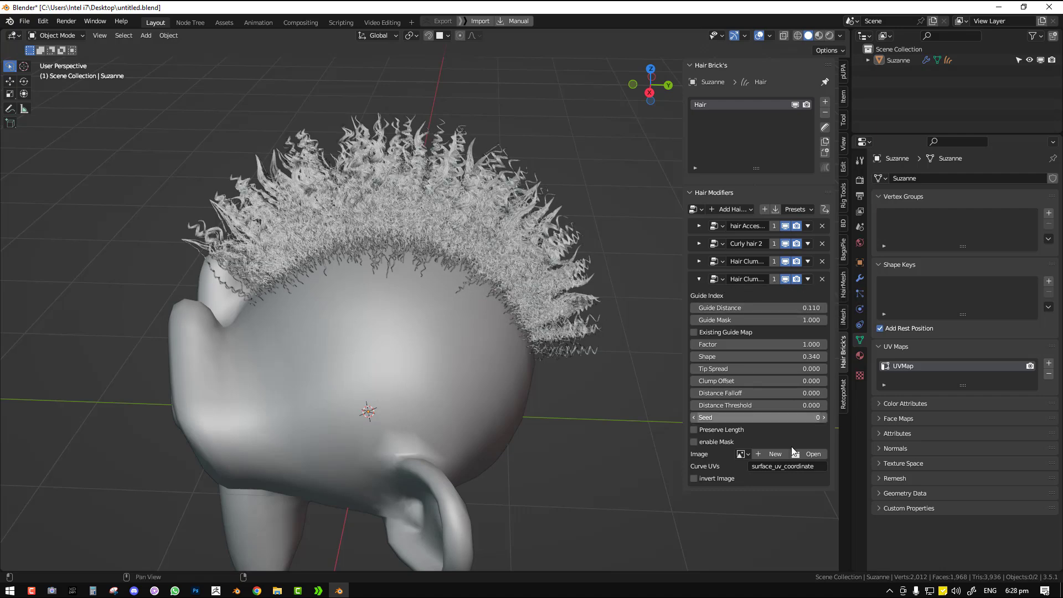
# Enable the duplicated clump modifier's mask with its own new blank image and start painting it
pyautogui.click(720, 441)
pyautogui.click(769, 453)
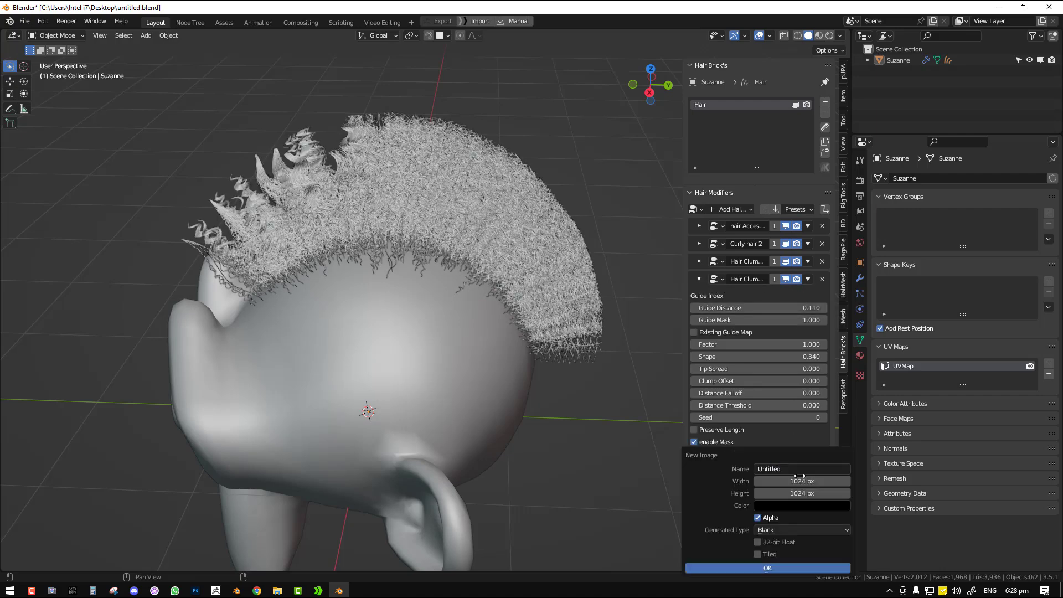
pyautogui.click(803, 566)
pyautogui.click(824, 454)
# Paint the second clump mask over the middle and back of the mohawk and return to Object Mode
pyautogui.moveTo(454, 243); pyautogui.dragTo(396, 272, button='middle')
pyautogui.moveTo(454, 272); pyautogui.dragTo(572, 203)
pyautogui.scroll(-2, 554, 213)
pyautogui.moveTo(542, 227); pyautogui.dragTo(515, 215, button='middle')
pyautogui.moveTo(510, 216)
pyautogui.mouseDown()
pyautogui.moveTo(522, 385)
pyautogui.moveTo(480, 345)
pyautogui.moveTo(456, 288)
pyautogui.mouseUp()
pyautogui.moveTo(440, 306); pyautogui.dragTo(564, 294, button='middle')
pyautogui.scroll(1, 553, 290)
pyautogui.moveTo(434, 255)
pyautogui.mouseDown()
pyautogui.moveTo(387, 266)
pyautogui.moveTo(491, 234)
pyautogui.mouseUp()
pyautogui.hotkey('ctrl', 'Tab')
pyautogui.click(429, 243)
pyautogui.scroll(-2, 426, 244)
pyautogui.scroll(-1, 427, 245)
pyautogui.moveTo(426, 245); pyautogui.dragTo(499, 262, button='middle')
pyautogui.scroll(2, 499, 263)
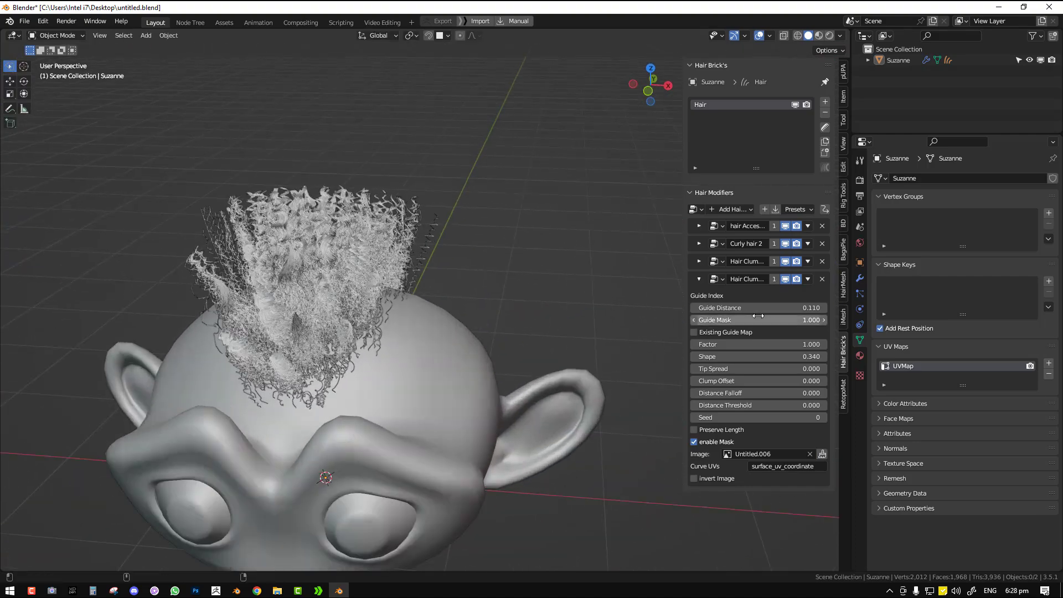
# Set the duplicated clump modifier's Guide Distance to 0.080 and collapse its settings
pyautogui.moveTo(520, 316); pyautogui.dragTo(432, 304, button='middle')
pyautogui.moveTo(727, 309)
pyautogui.mouseDown()
pyautogui.moveTo(699, 309)
pyautogui.moveTo(719, 308)
pyautogui.mouseUp()
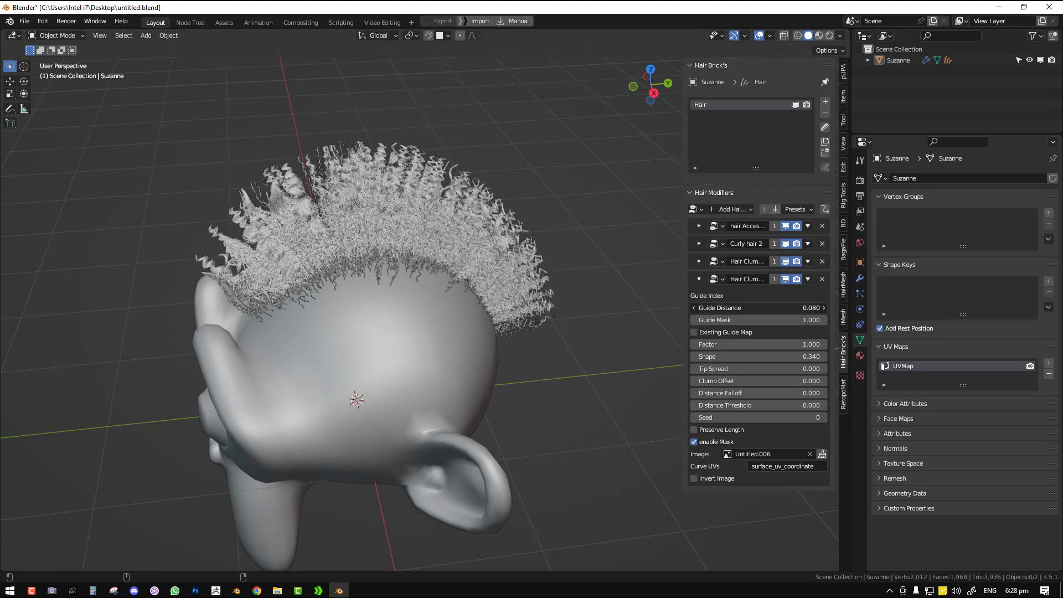
pyautogui.click(699, 278)
# Add a Blend Curves modifier and lower its Factor to 0.000
pyautogui.click(726, 208)
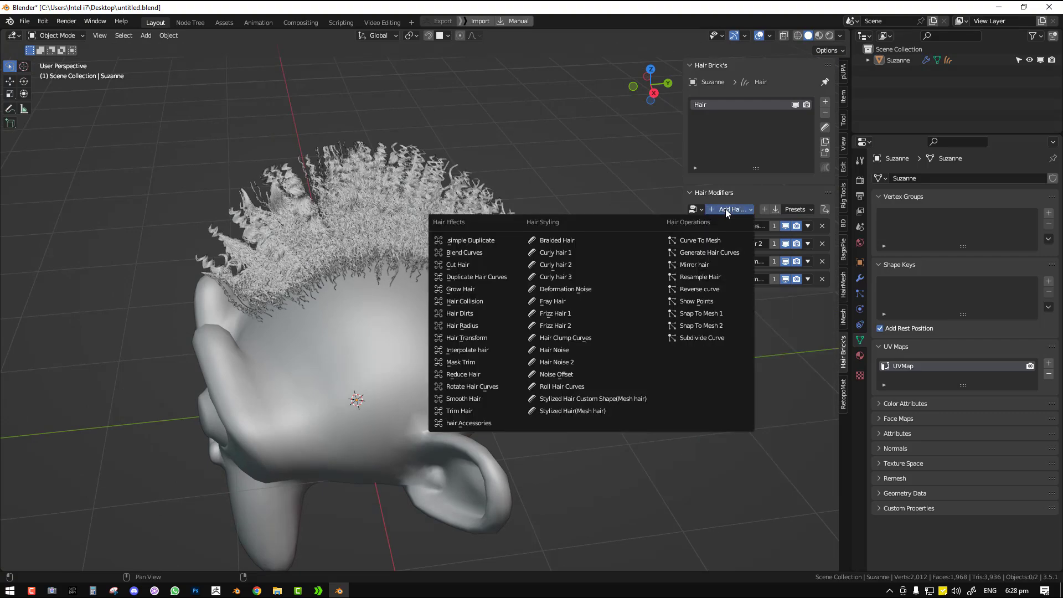
pyautogui.click(488, 255)
pyautogui.moveTo(588, 270); pyautogui.dragTo(572, 264, button='middle')
pyautogui.moveTo(820, 312); pyautogui.dragTo(692, 313)
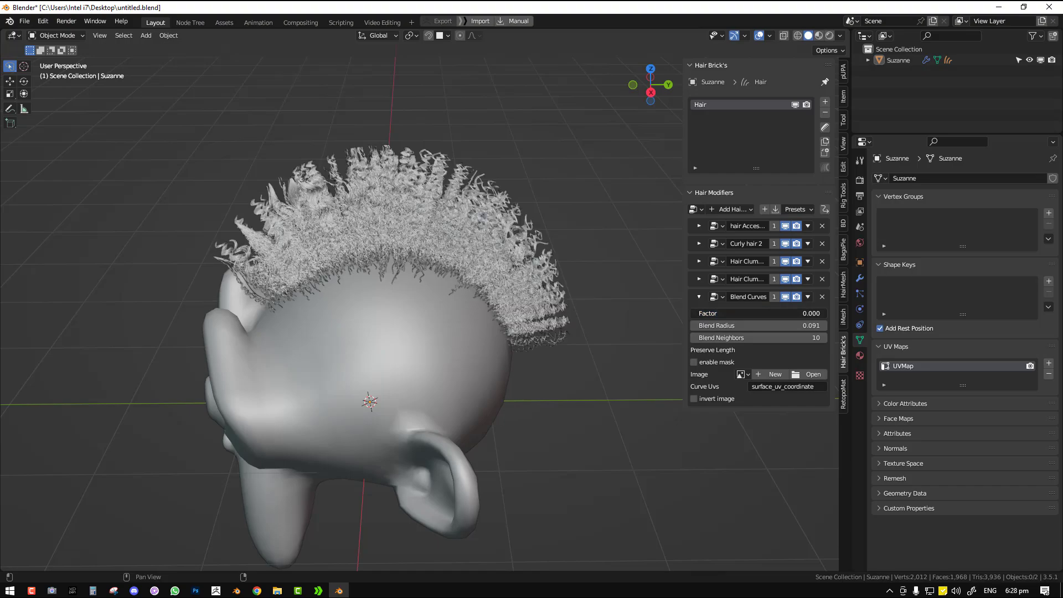
pyautogui.moveTo(380, 252); pyautogui.dragTo(487, 291, button='middle')
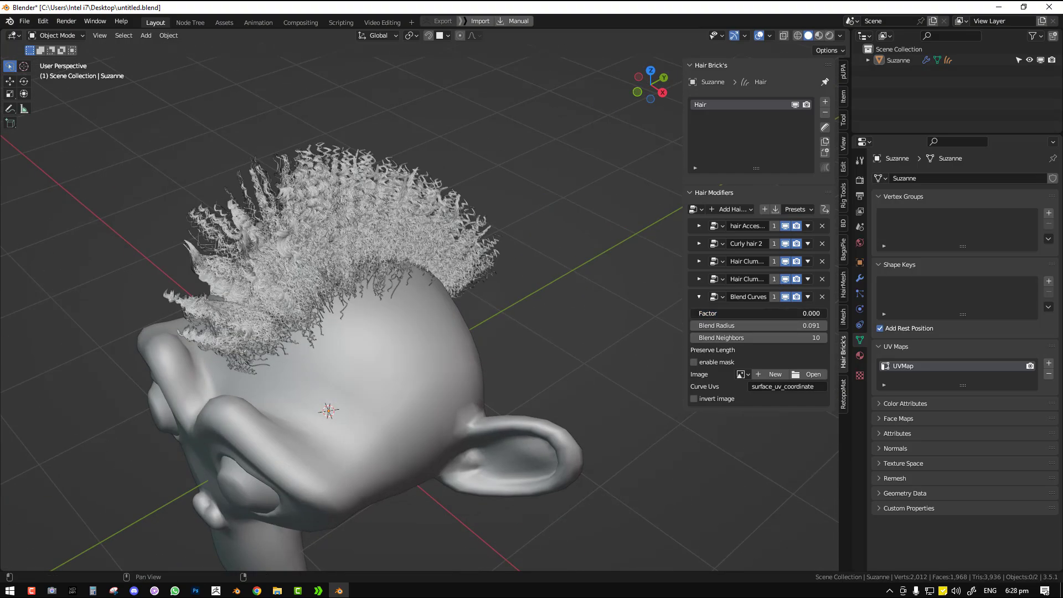
# Set the Blend Curves Factor to 1.000 and toggle the modifier's viewport display to compare its effect
pyautogui.moveTo(709, 313); pyautogui.dragTo(828, 314)
pyautogui.click(785, 297)
pyautogui.moveTo(315, 208); pyautogui.dragTo(300, 182, button='middle')
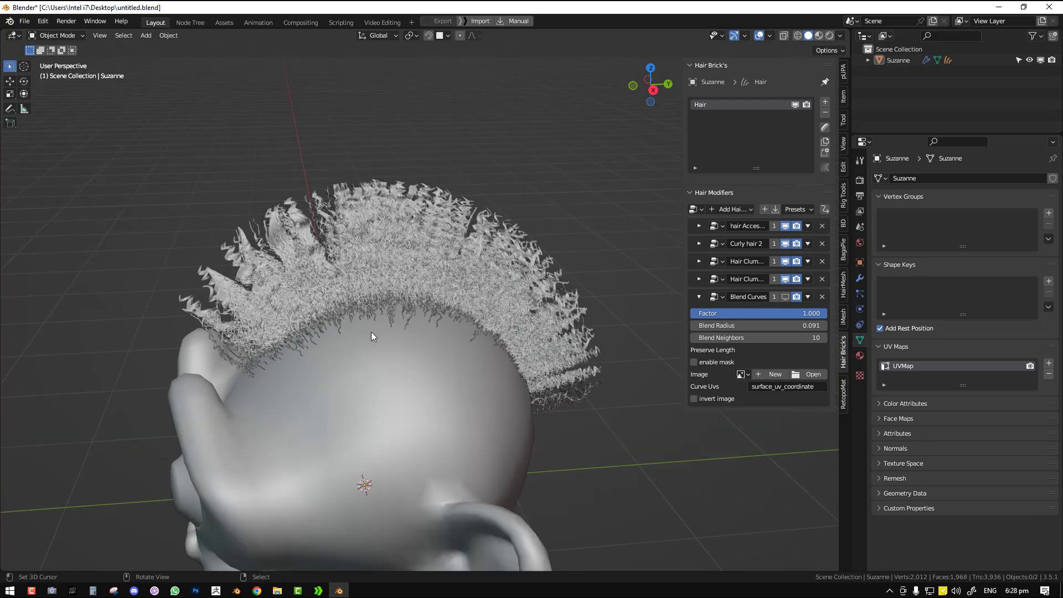
pyautogui.click(785, 296)
# Enable the Blend Curves mask and create a new blank image for it
pyautogui.click(693, 362)
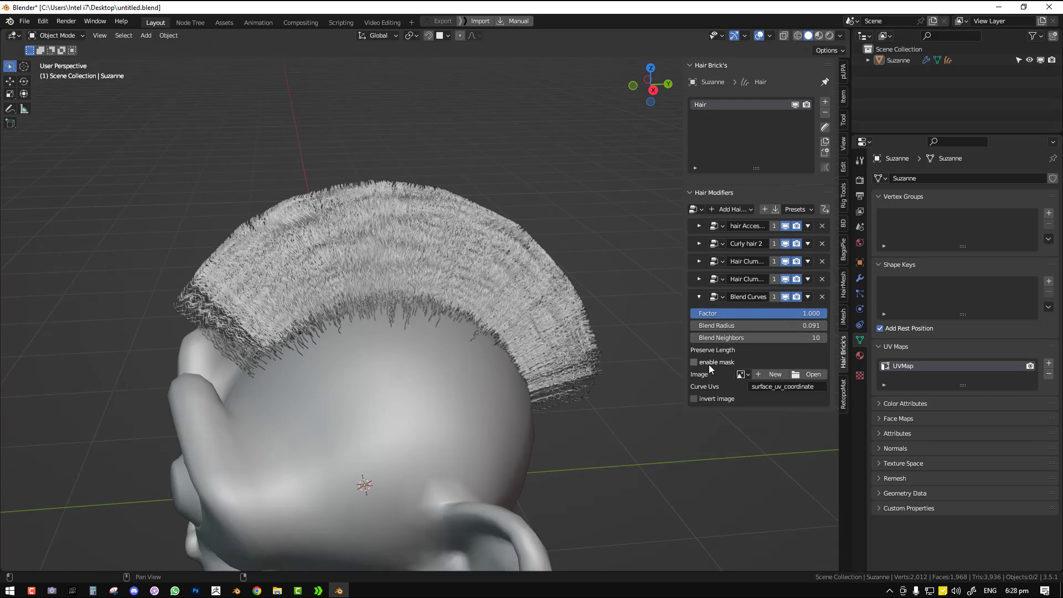
pyautogui.click(771, 374)
pyautogui.click(776, 492)
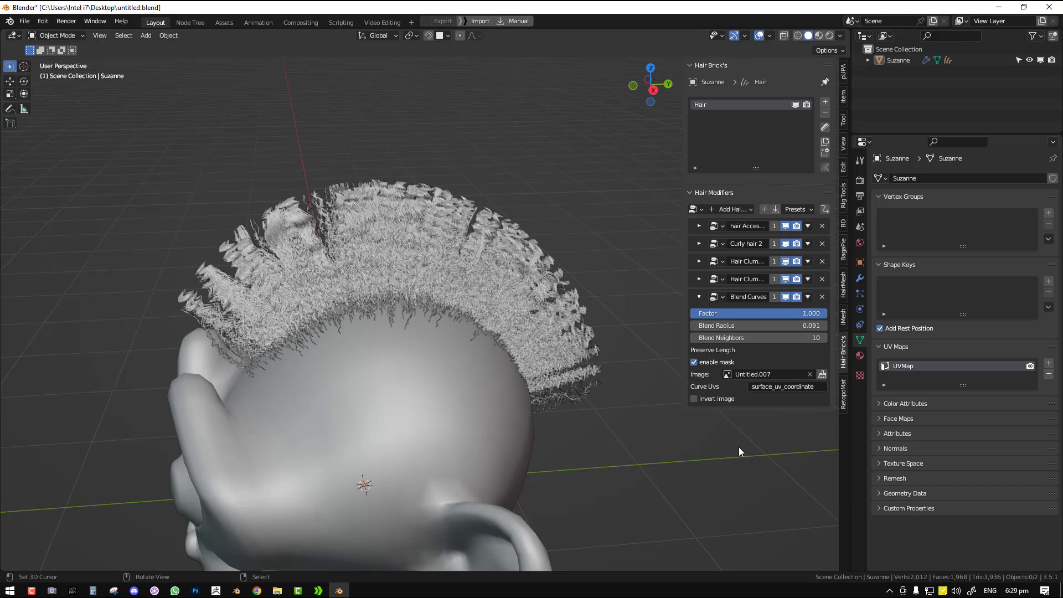
# Paint the Blend Curves mask image over Suzanne's head with a resized brush and return to Object Mode
pyautogui.click(823, 374)
pyautogui.moveTo(570, 337)
pyautogui.mouseDown(button='middle')
pyautogui.moveTo(418, 423)
pyautogui.moveTo(344, 333)
pyautogui.mouseUp(button='middle')
pyautogui.press('f')
pyautogui.click(320, 347)
pyautogui.moveTo(225, 434); pyautogui.dragTo(474, 380)
pyautogui.moveTo(474, 380)
pyautogui.mouseDown(button='middle')
pyautogui.moveTo(325, 340)
pyautogui.moveTo(412, 299)
pyautogui.mouseUp(button='middle')
pyautogui.hotkey('ctrl', 'Tab')
pyautogui.moveTo(548, 330); pyautogui.dragTo(533, 308, button='middle')
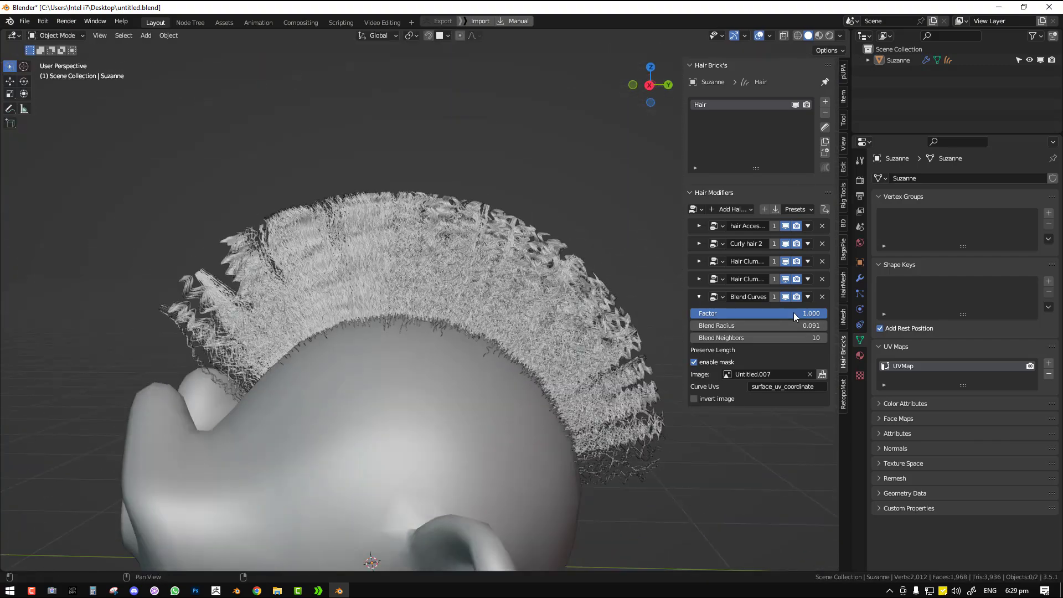
# Set the Blend Curves Blend Radius to 0.040 and Blend Neighbors to 3, toggling the modifier's viewport display to compare
pyautogui.moveTo(786, 326); pyautogui.dragTo(754, 326)
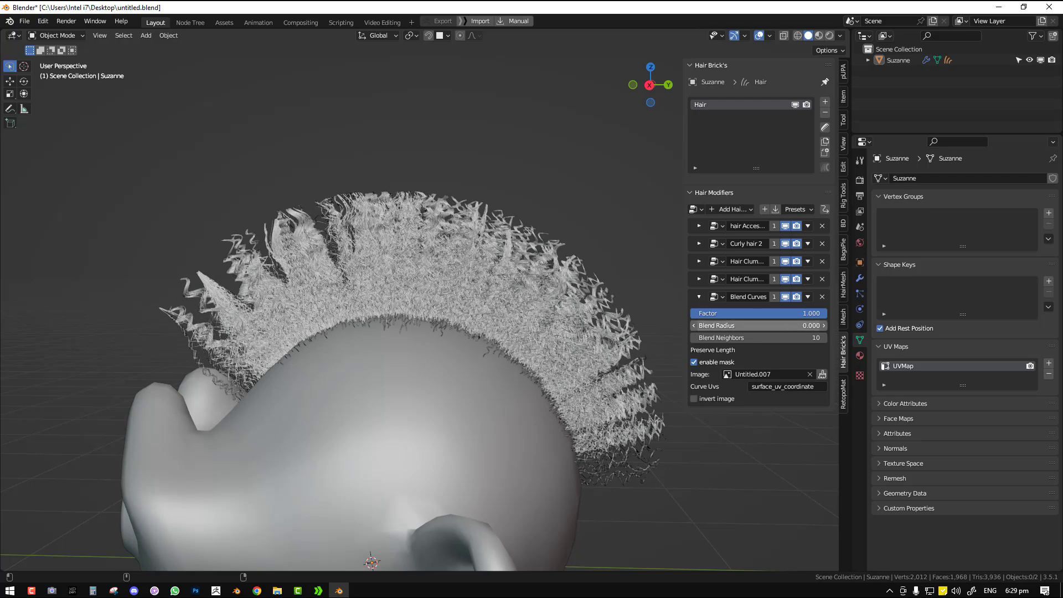
pyautogui.click(785, 299)
pyautogui.moveTo(786, 327); pyautogui.dragTo(749, 338)
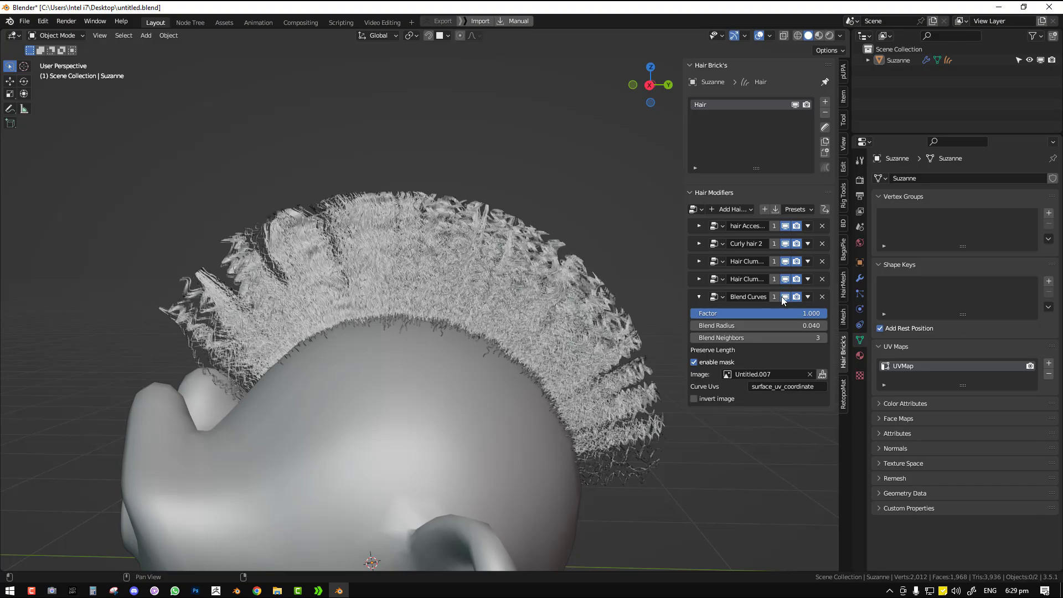
pyautogui.scroll(-4, 351, 275)
pyautogui.moveTo(351, 274); pyautogui.dragTo(446, 270, button='middle')
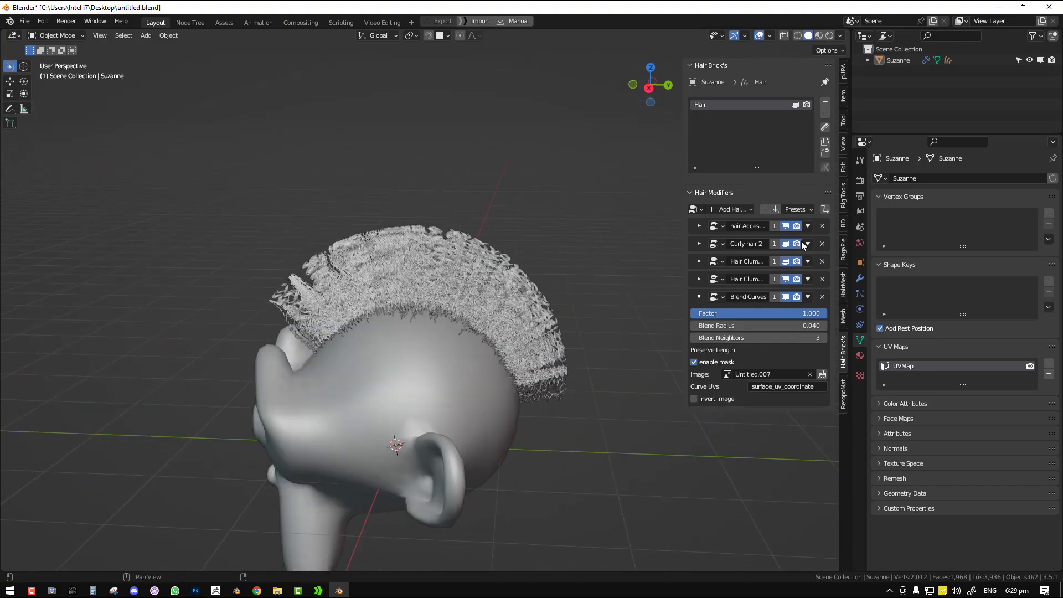
# Delete all the modifiers from the mohawk's hair stack, from hair Accessories down to Blend Curves
pyautogui.click(822, 226)
pyautogui.click(821, 225)
pyautogui.click(822, 226)
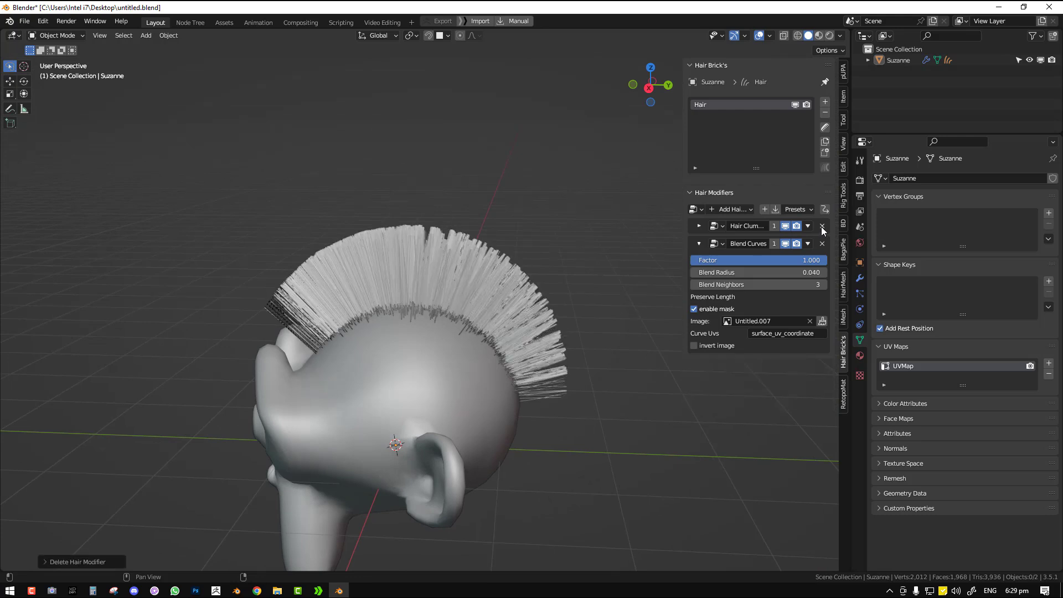
pyautogui.click(822, 226)
pyautogui.click(822, 227)
# Try a Frizz Hair 1 modifier with a noise factor of 0.240 on the mohawk and remove it
pyautogui.click(710, 209)
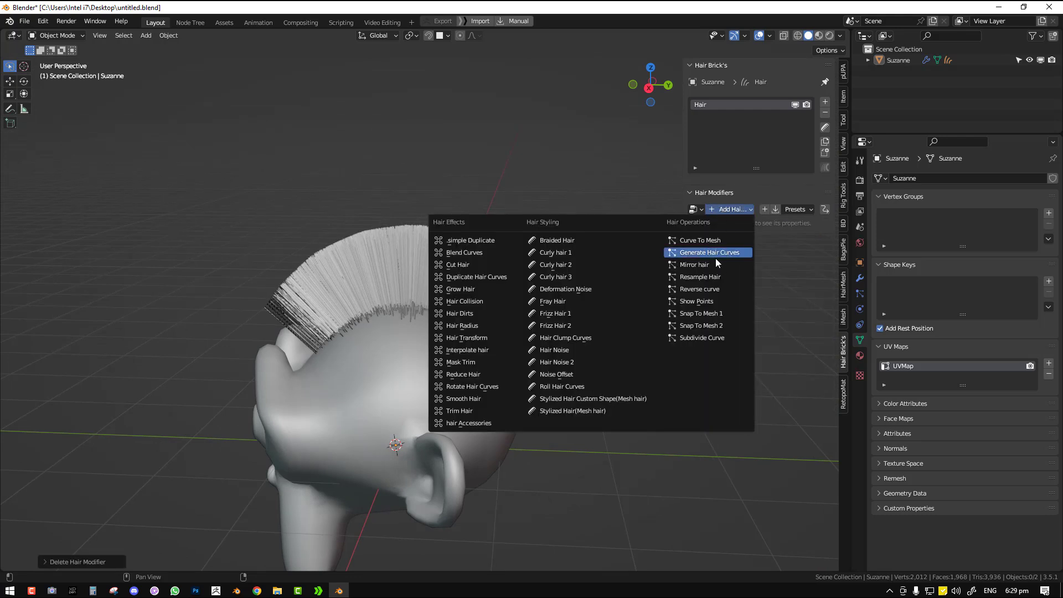
pyautogui.click(559, 313)
pyautogui.moveTo(613, 301); pyautogui.dragTo(642, 293, button='middle')
pyautogui.moveTo(759, 243); pyautogui.dragTo(744, 242)
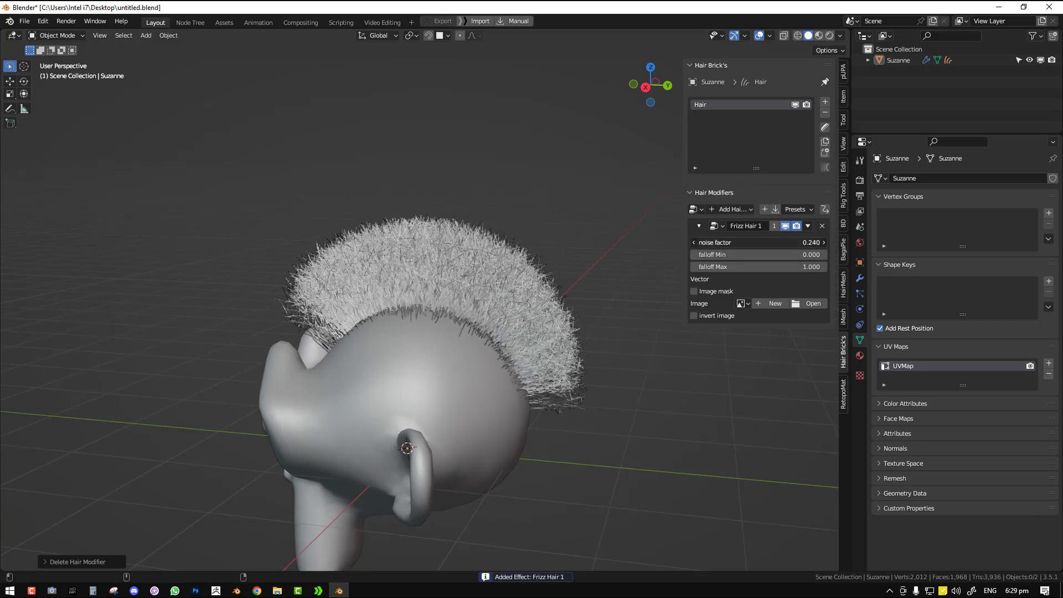
pyautogui.click(819, 226)
# Add a Fray Hair modifier to the mohawk with Intensity 0.600 and Falloff 0.730
pyautogui.click(739, 210)
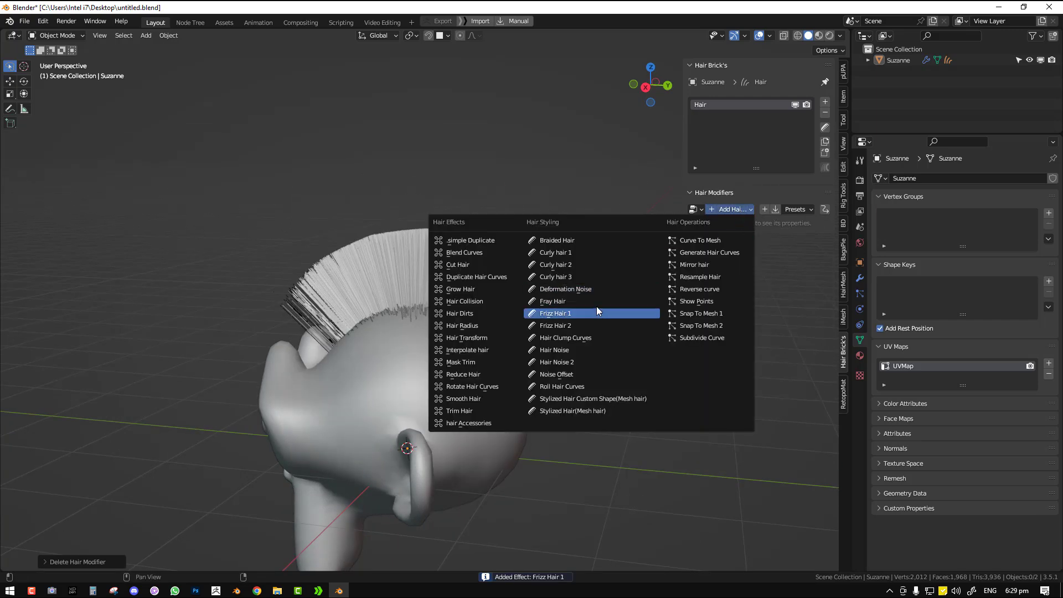
pyautogui.click(595, 302)
pyautogui.moveTo(596, 303); pyautogui.dragTo(556, 290, button='middle')
pyautogui.moveTo(759, 242); pyautogui.dragTo(781, 243)
pyautogui.moveTo(518, 295); pyautogui.dragTo(743, 254, button='middle')
pyautogui.moveTo(758, 243); pyautogui.dragTo(753, 243)
pyautogui.moveTo(482, 302); pyautogui.dragTo(437, 310, button='middle')
pyautogui.moveTo(758, 255)
pyautogui.mouseDown()
pyautogui.moveTo(742, 255)
pyautogui.moveTo(770, 254)
pyautogui.mouseUp()
# Add a Snap To Mesh 1 modifier and pick Suzanne as its target object
pyautogui.click(725, 214)
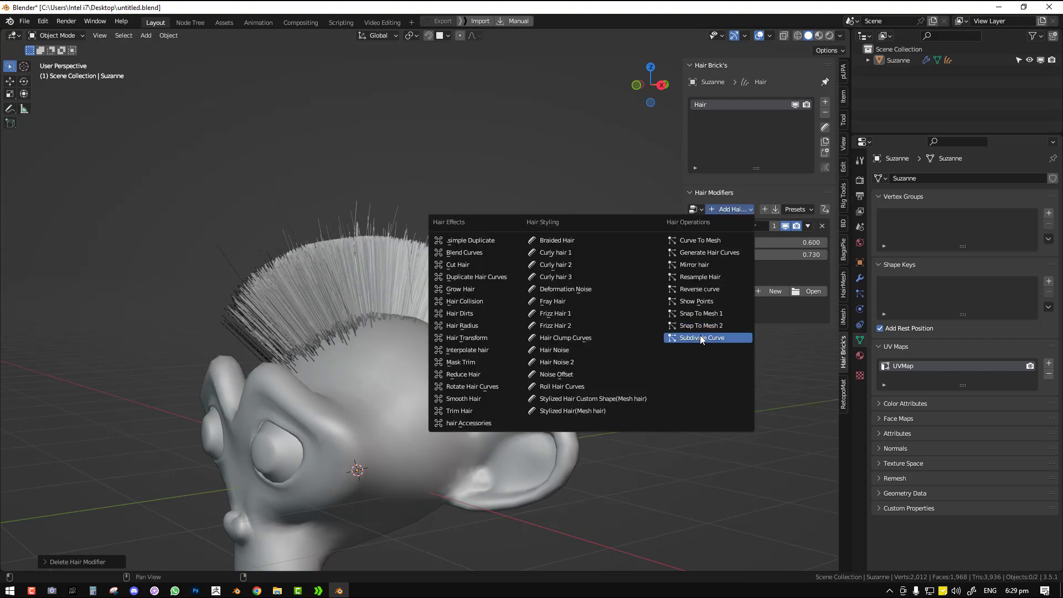
pyautogui.moveTo(395, 278); pyautogui.dragTo(419, 252, button='middle')
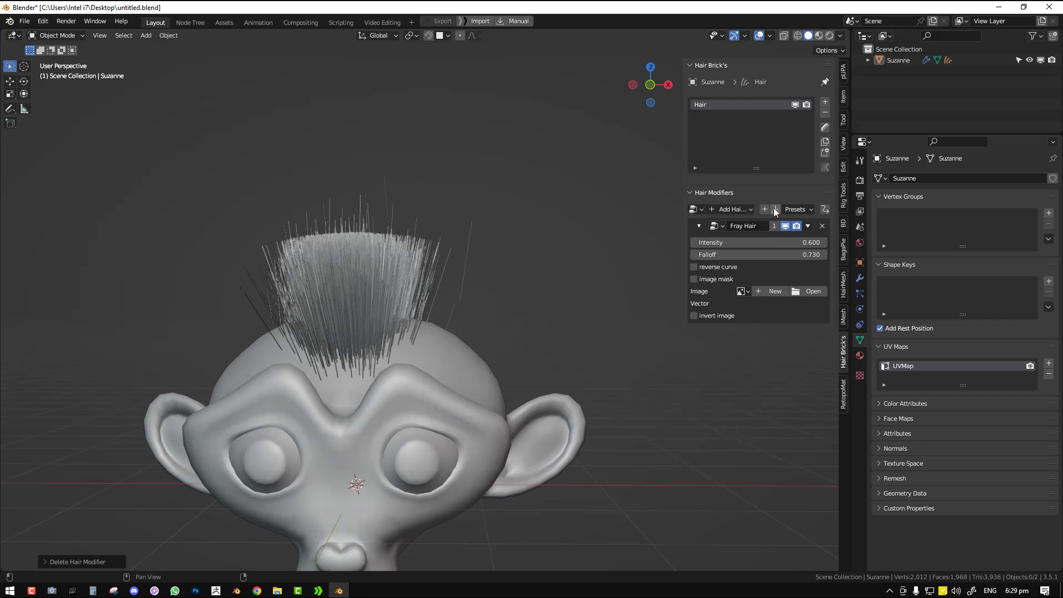
pyautogui.click(732, 209)
pyautogui.click(719, 315)
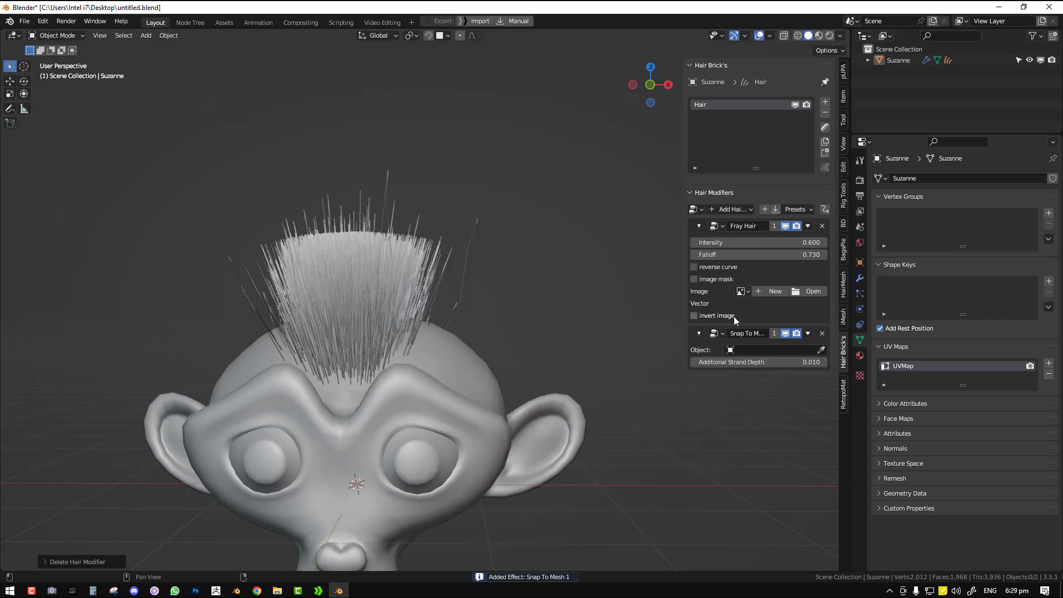
pyautogui.click(464, 366)
pyautogui.moveTo(509, 314); pyautogui.dragTo(483, 271, button='middle')
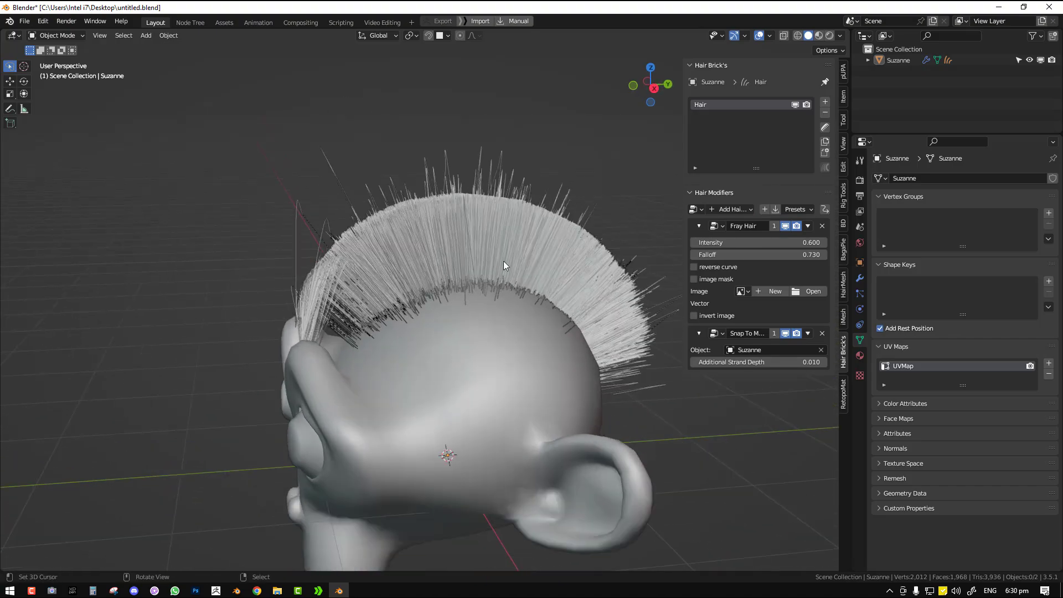
# Toggle Fray Hair's reverse curve option on and off to compare its effect on the strands
pyautogui.click(695, 267)
pyautogui.moveTo(664, 269)
pyautogui.mouseDown(button='middle')
pyautogui.moveTo(547, 267)
pyautogui.moveTo(589, 260)
pyautogui.moveTo(681, 274)
pyautogui.mouseUp(button='middle')
pyautogui.click(712, 269)
pyautogui.click(712, 269)
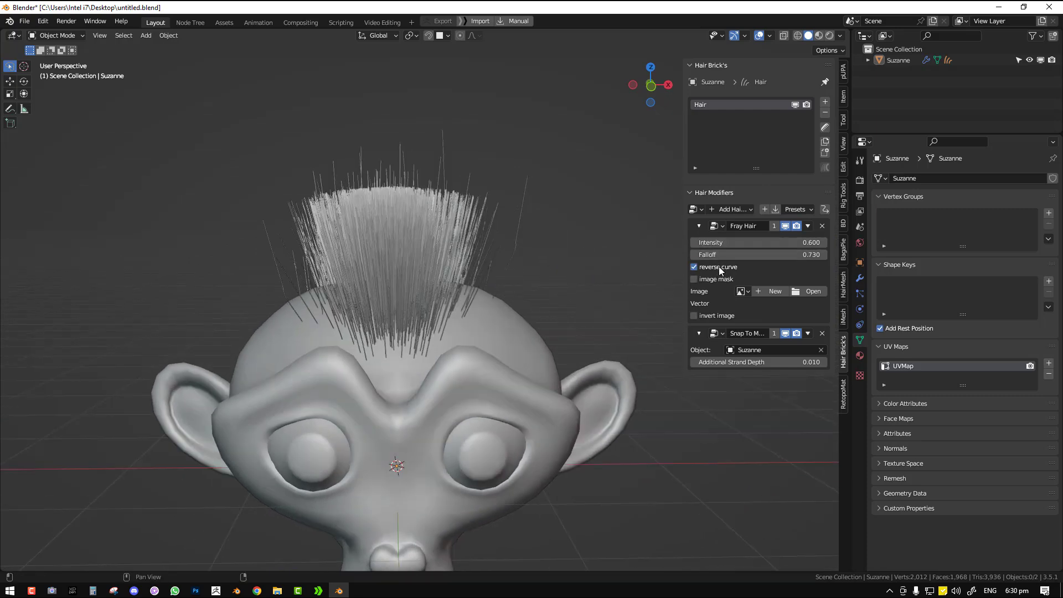
pyautogui.click(718, 267)
# Add an enabled Reverse curve modifier and move it above Snap To Mesh in the stack
pyautogui.click(732, 213)
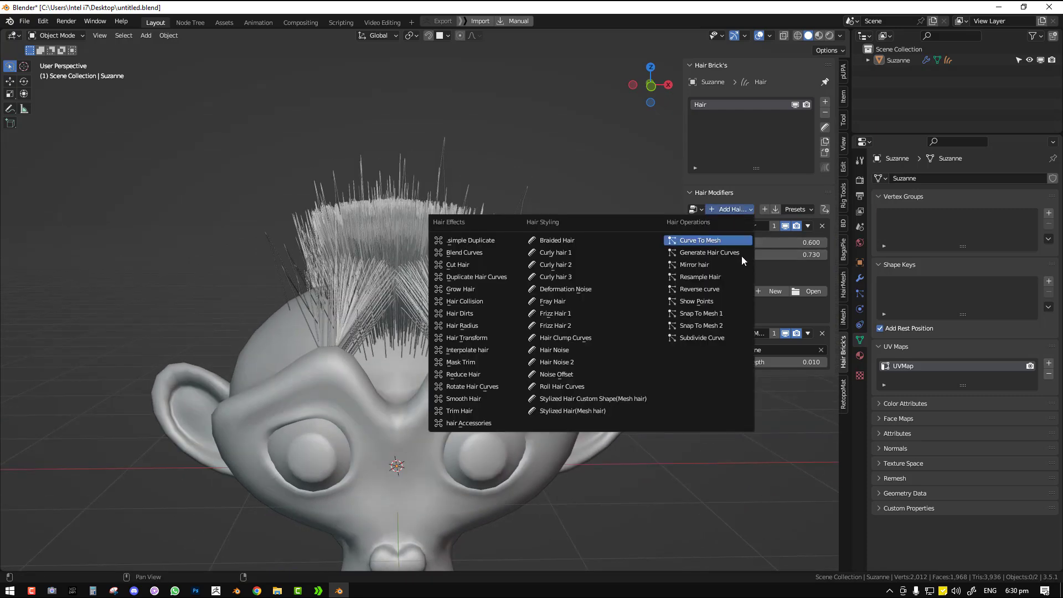
pyautogui.click(718, 289)
pyautogui.click(695, 397)
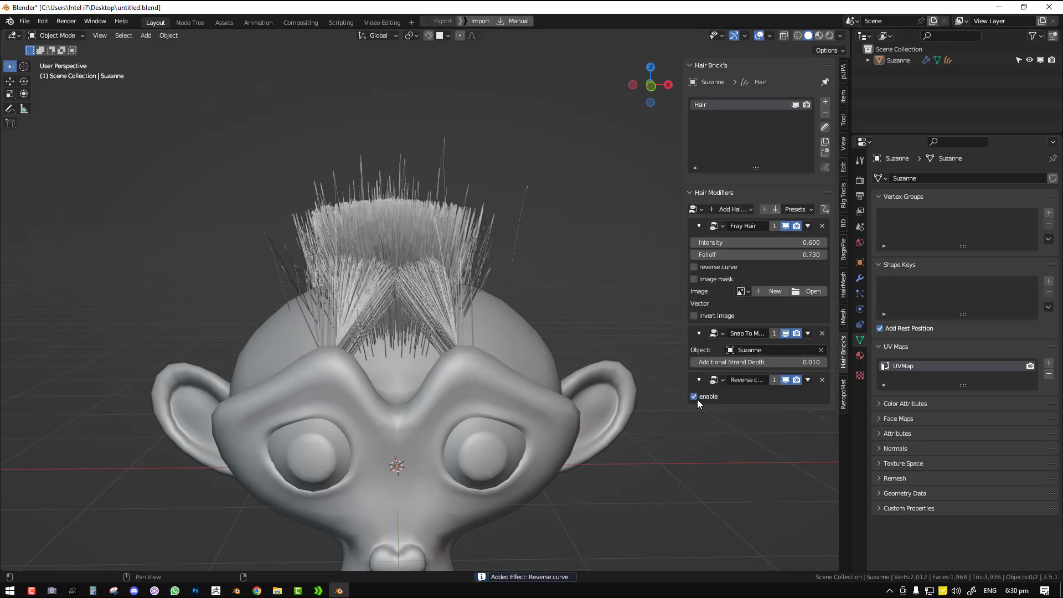
pyautogui.click(808, 380)
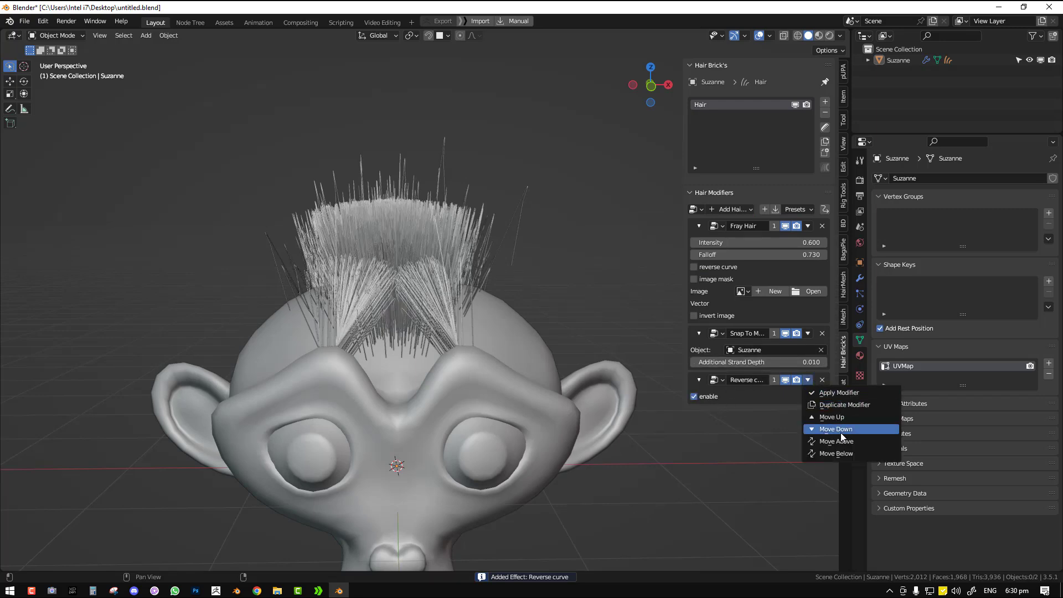
pyautogui.click(842, 418)
pyautogui.moveTo(464, 264); pyautogui.dragTo(540, 264, button='middle')
pyautogui.click(742, 209)
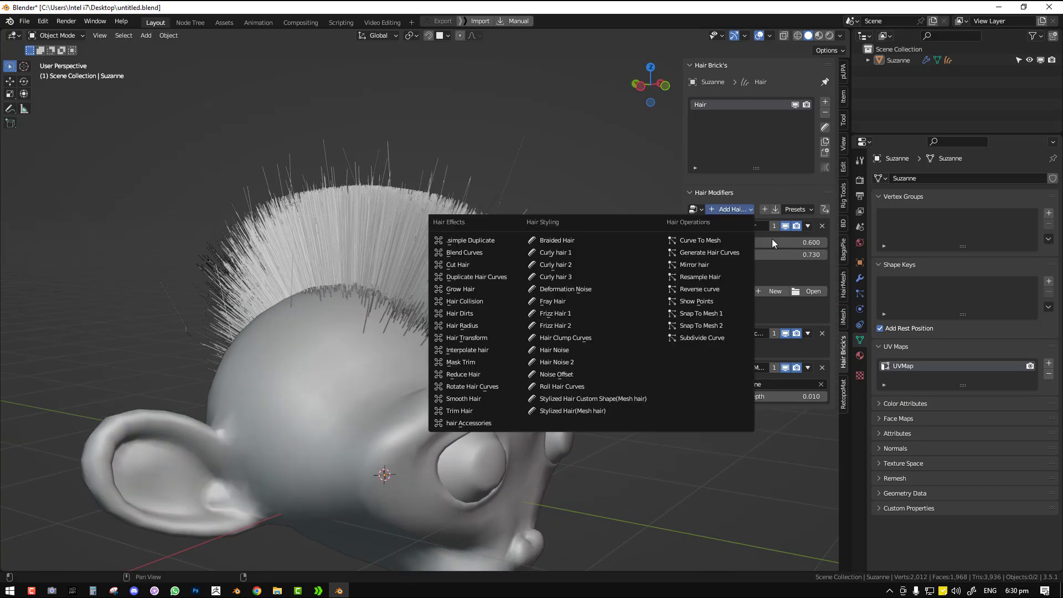
pyautogui.click(728, 205)
pyautogui.moveTo(537, 271); pyautogui.dragTo(388, 192, button='middle')
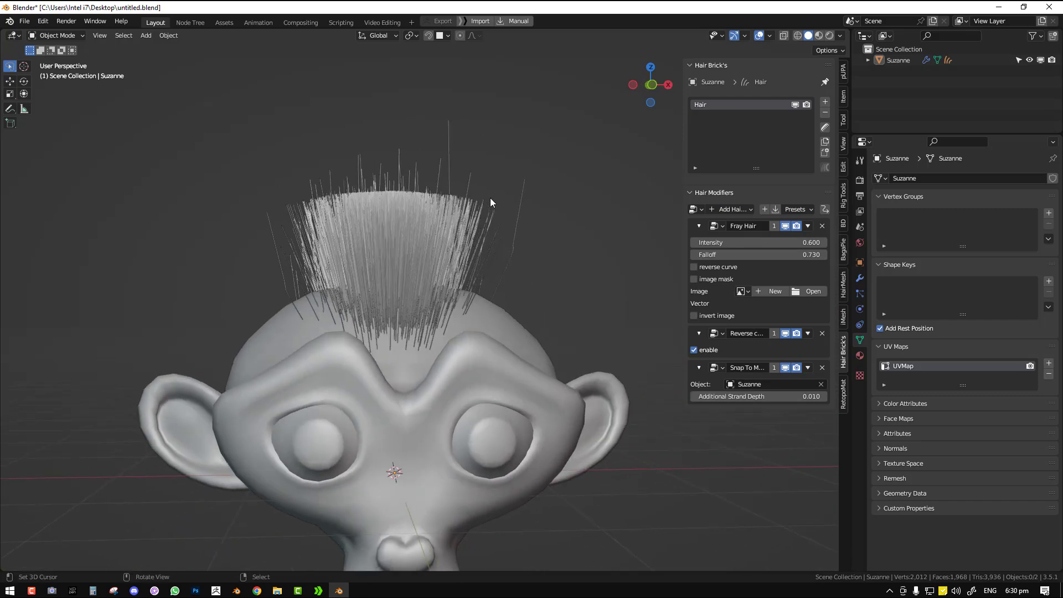
# Delete the Fray Hair, Reverse curve and Snap To Mesh modifiers from the mohawk
pyautogui.click(822, 226)
pyautogui.click(821, 226)
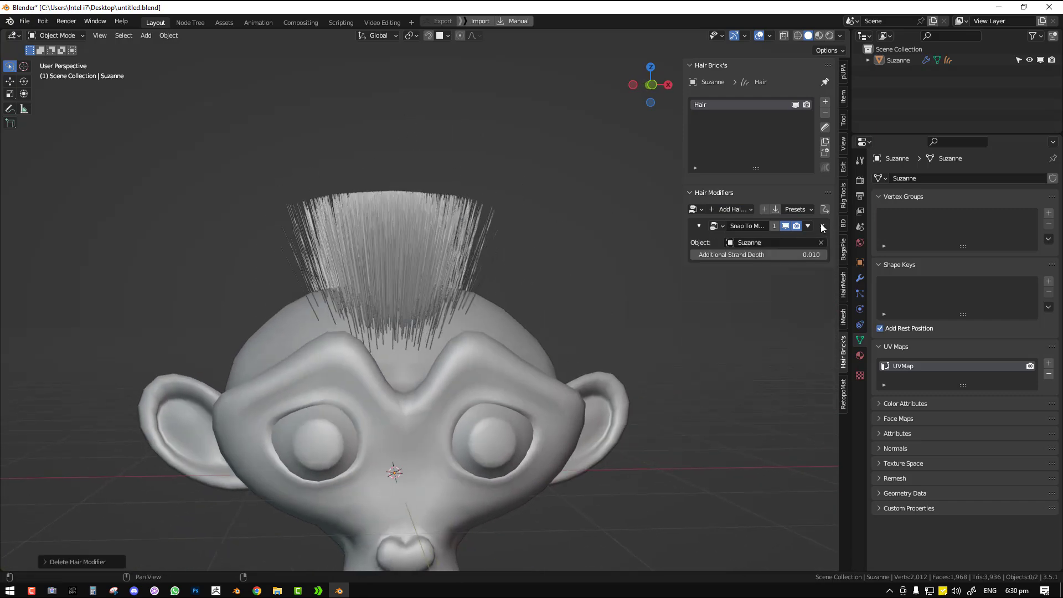
pyautogui.click(821, 225)
# Add a Roll Hair Curves modifier with Factor 2.300 and Subdivision 3, adjust its roll settings, and collapse it
pyautogui.click(736, 208)
pyautogui.click(715, 209)
pyautogui.click(715, 209)
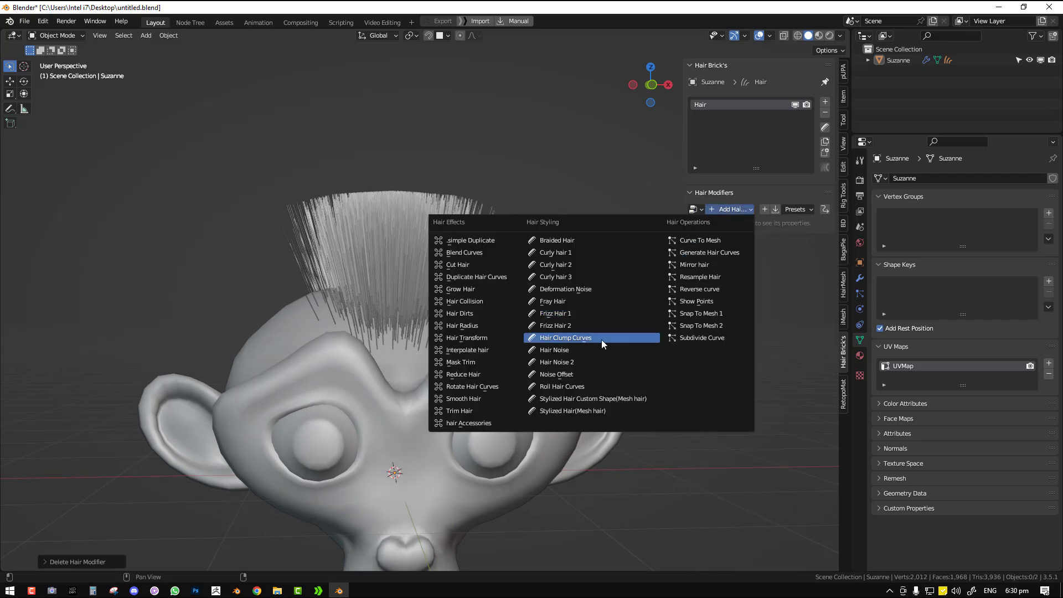
pyautogui.click(583, 383)
pyautogui.moveTo(600, 307); pyautogui.dragTo(515, 315, button='middle')
pyautogui.moveTo(753, 244); pyautogui.dragTo(775, 255)
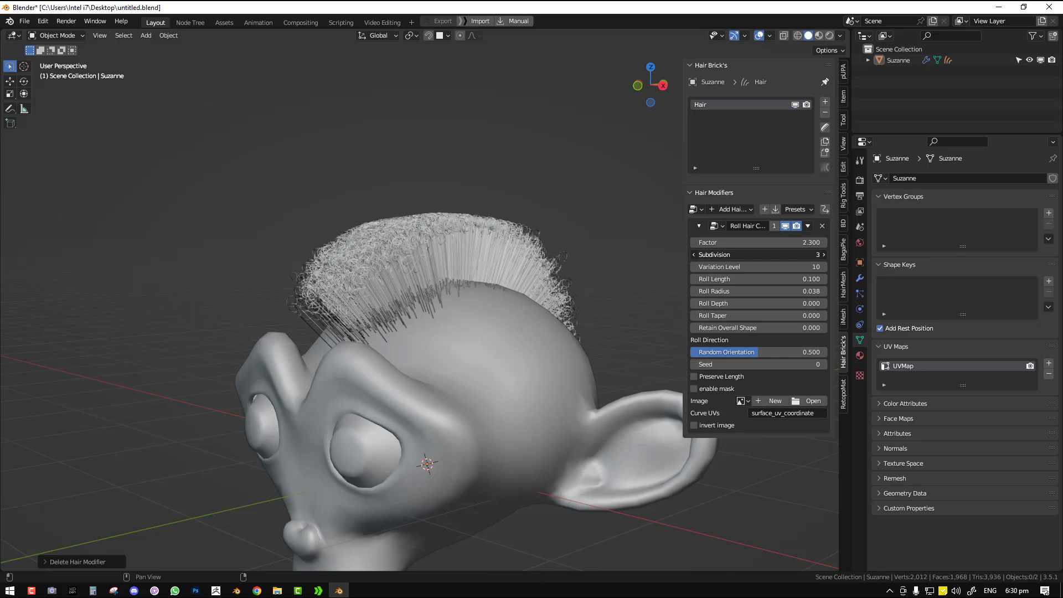
pyautogui.moveTo(731, 293); pyautogui.dragTo(692, 321)
pyautogui.click(697, 226)
# Add a Hair Noise modifier with Noise Scale 0.220 and move it above Roll Hair Curves, toggling its display to compare
pyautogui.click(731, 209)
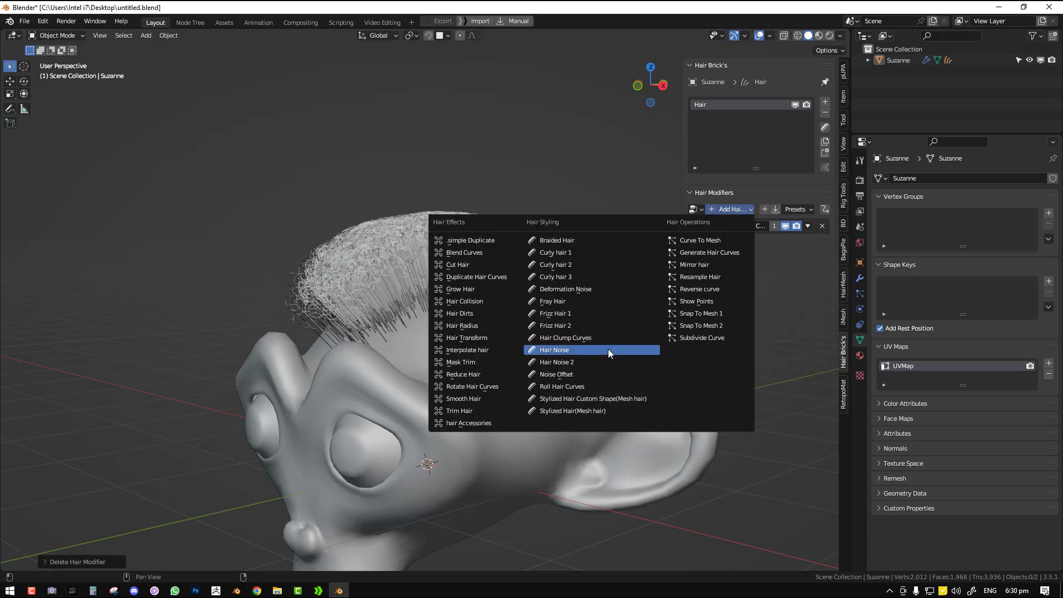
pyautogui.click(596, 350)
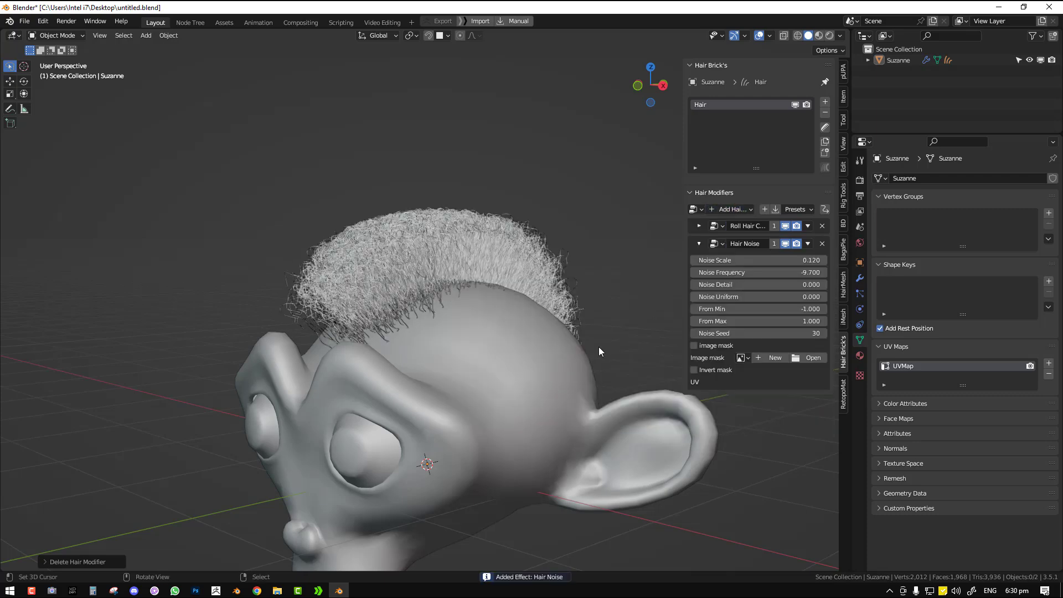
pyautogui.moveTo(797, 259); pyautogui.dragTo(818, 260)
pyautogui.click(808, 244)
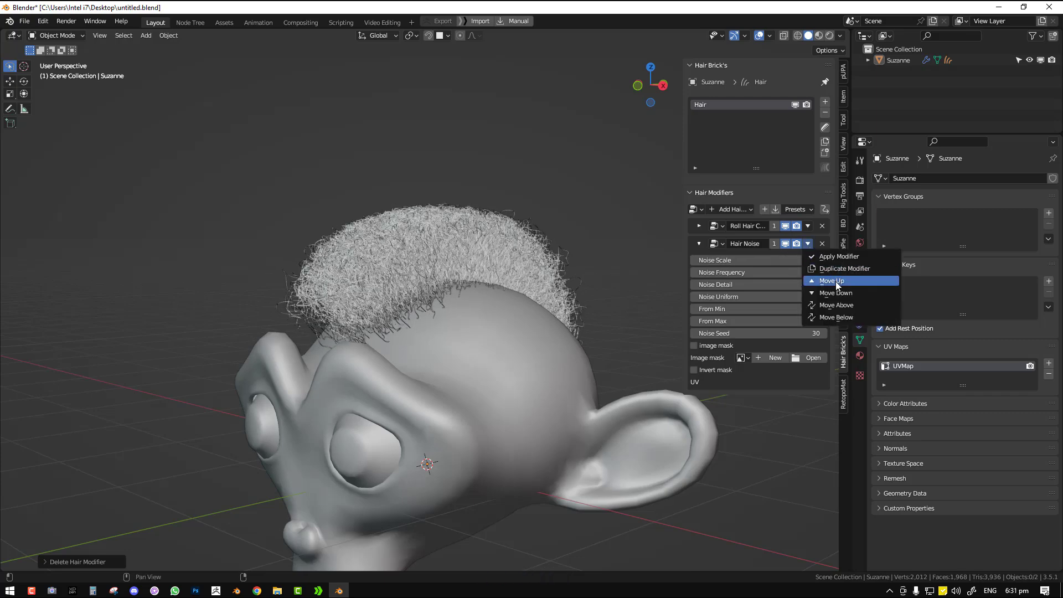
pyautogui.click(834, 279)
pyautogui.moveTo(466, 279); pyautogui.dragTo(519, 277, button='middle')
pyautogui.click(785, 226)
pyautogui.click(785, 226)
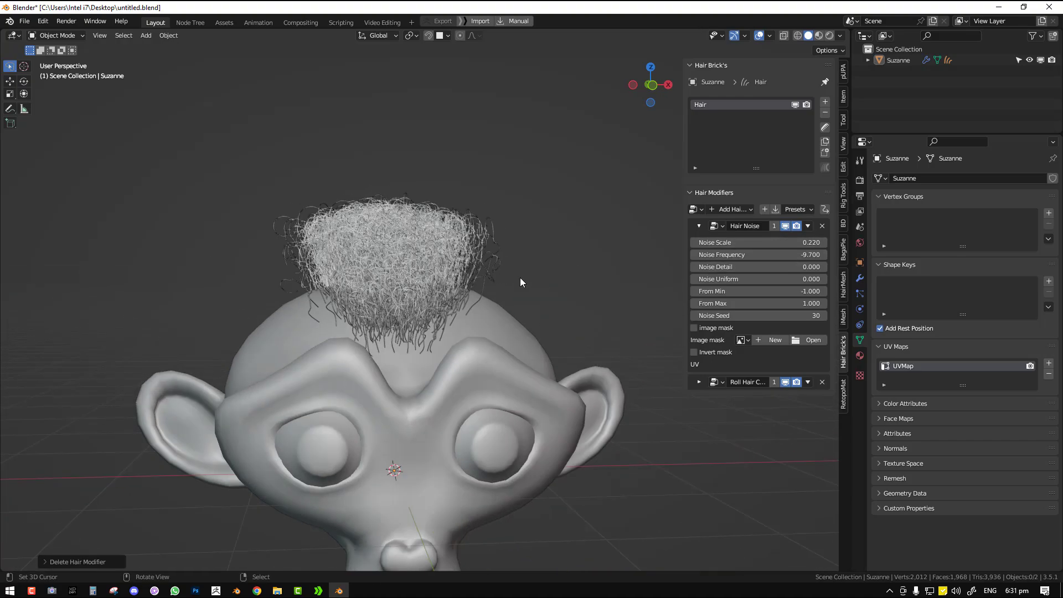
# Add a Hair Clump Curves modifier below the roll modifier and set its Factor to 2.160
pyautogui.click(729, 210)
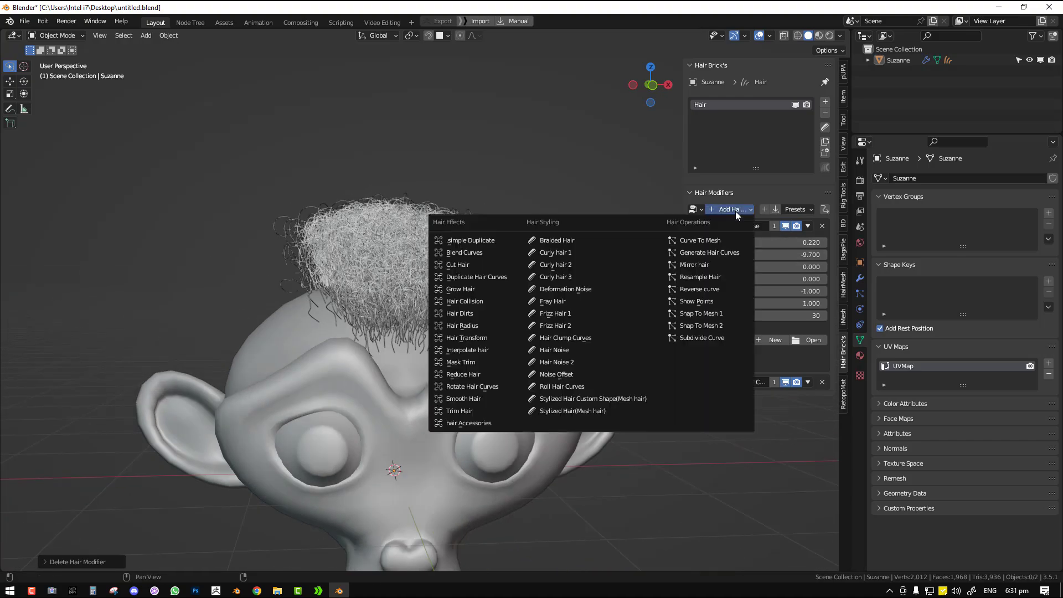
pyautogui.click(586, 337)
pyautogui.moveTo(554, 324); pyautogui.dragTo(495, 282, button='middle')
pyautogui.scroll(5, 495, 282)
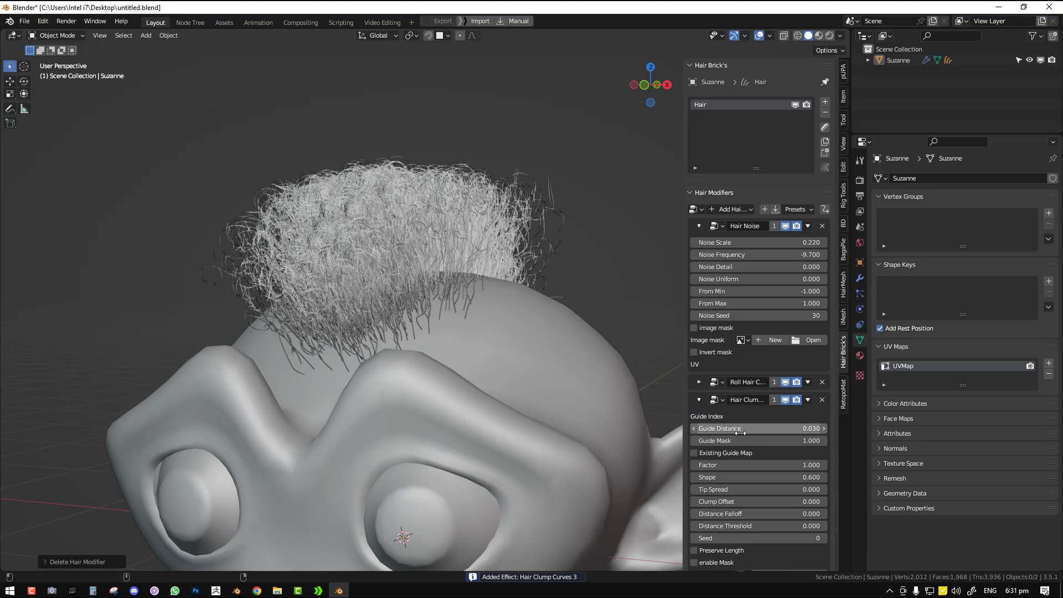
pyautogui.moveTo(759, 465); pyautogui.dragTo(792, 465)
pyautogui.moveTo(420, 343); pyautogui.dragTo(534, 314, button='middle')
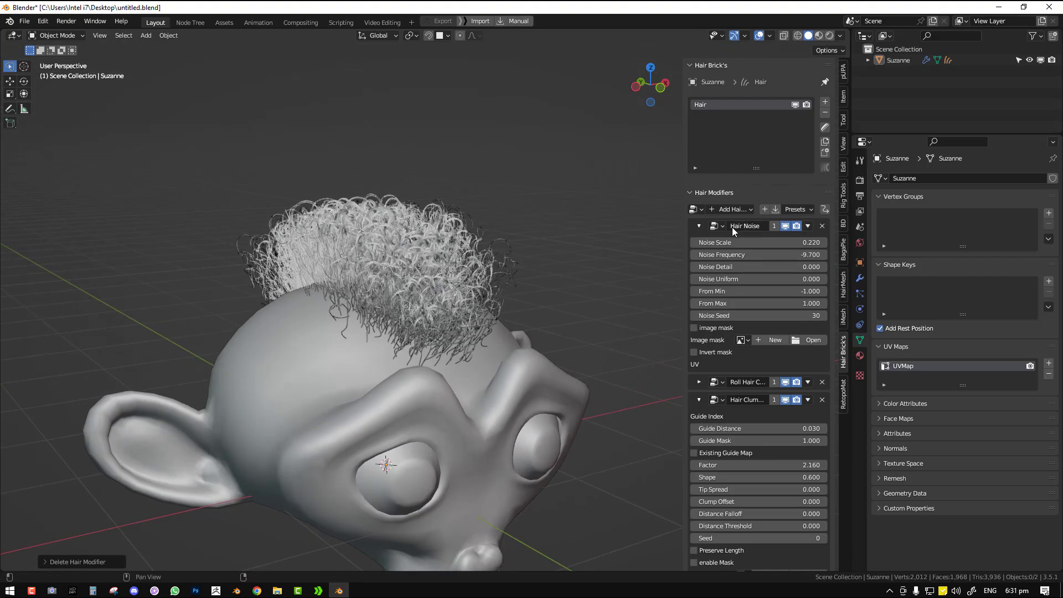
# Collapse and delete the Hair Noise, Roll Hair Curves and Hair Clump Curves modifiers
pyautogui.moveTo(698, 225); pyautogui.dragTo(702, 283)
pyautogui.click(822, 226)
pyautogui.click(822, 225)
pyautogui.click(822, 226)
# Create a second hair object on Suzanne and place new strands on the side of her head with the Add brush
pyautogui.click(728, 209)
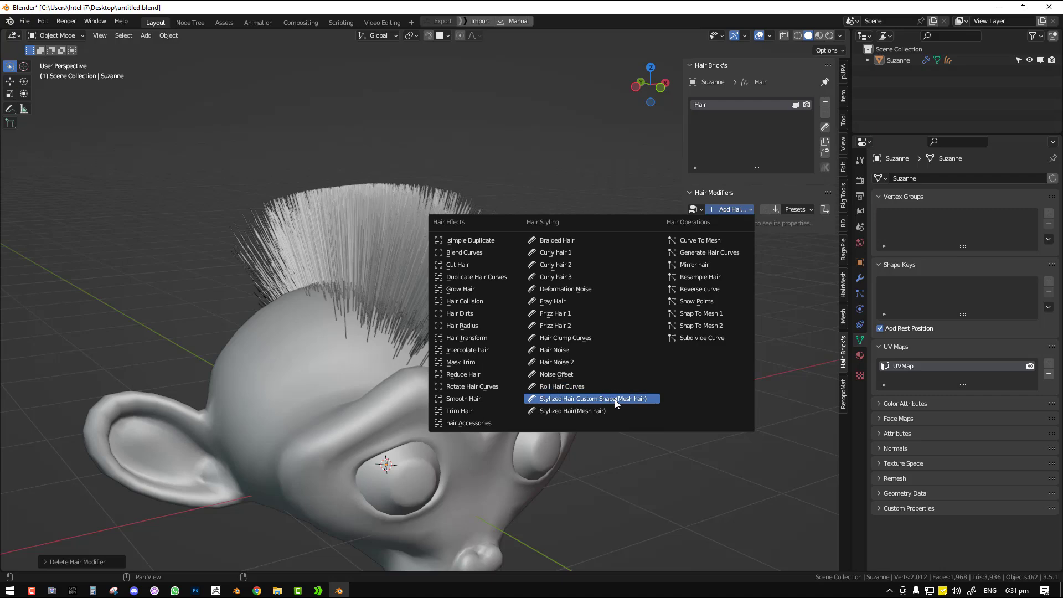
pyautogui.moveTo(637, 238); pyautogui.dragTo(720, 177, button='middle')
pyautogui.click(825, 103)
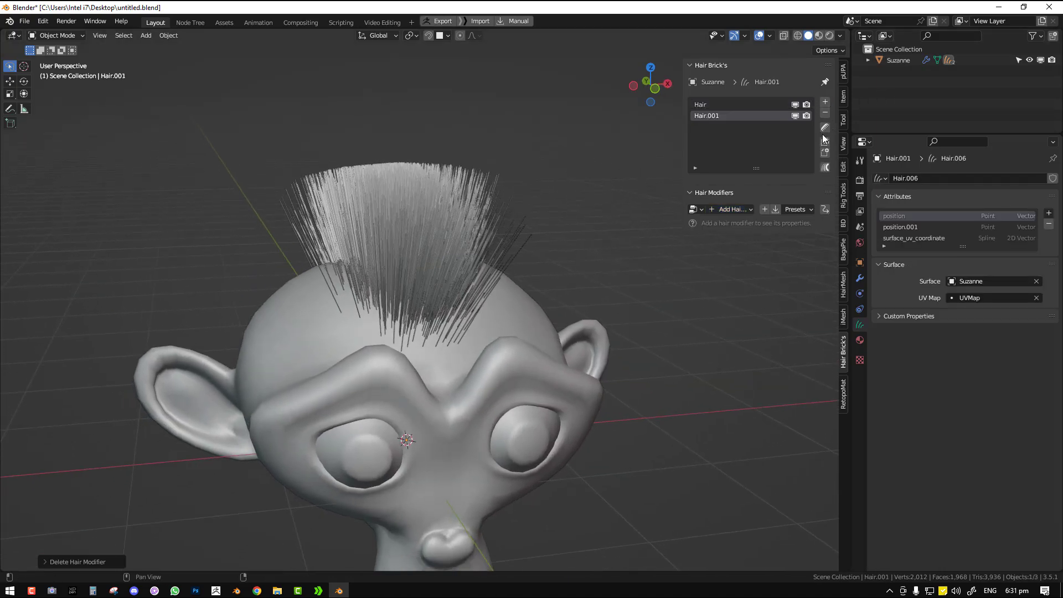
pyautogui.moveTo(487, 260); pyautogui.dragTo(374, 297, button='middle')
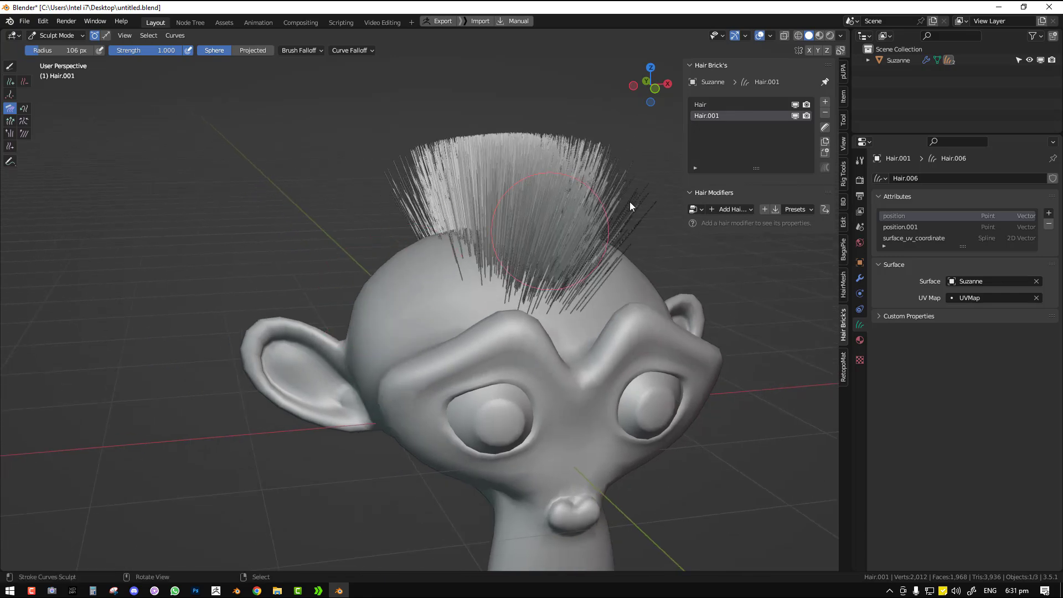
pyautogui.hotkey('shift', 'space')
pyautogui.click(449, 112)
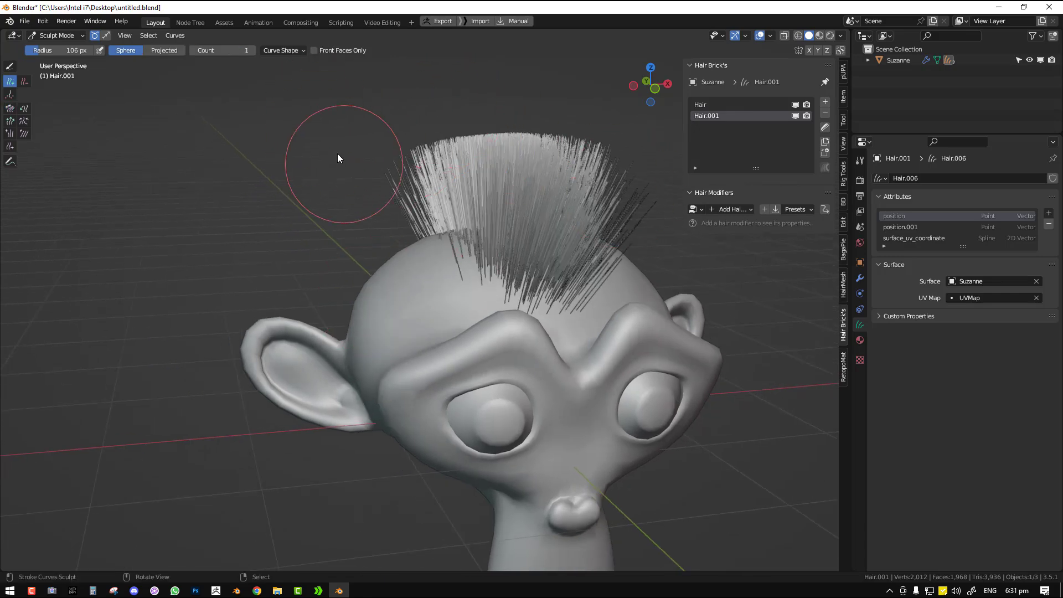
pyautogui.click(385, 316)
pyautogui.moveTo(387, 317)
pyautogui.mouseDown(button='middle')
pyautogui.moveTo(460, 306)
pyautogui.moveTo(374, 314)
pyautogui.moveTo(467, 309)
pyautogui.moveTo(632, 333)
pyautogui.mouseUp(button='middle')
# Comb the new strands downward along the side of Suzanne's head with an enlarged Comb brush and return to Object Mode
pyautogui.hotkey('shift', 'space')
pyautogui.click(358, 339)
pyautogui.moveTo(556, 280); pyautogui.dragTo(583, 463)
pyautogui.moveTo(583, 463)
pyautogui.mouseDown(button='middle')
pyautogui.moveTo(486, 380)
pyautogui.moveTo(403, 334)
pyautogui.moveTo(362, 364)
pyautogui.moveTo(337, 417)
pyautogui.mouseUp(button='middle')
pyautogui.hotkey('ctrl', 'Tab')
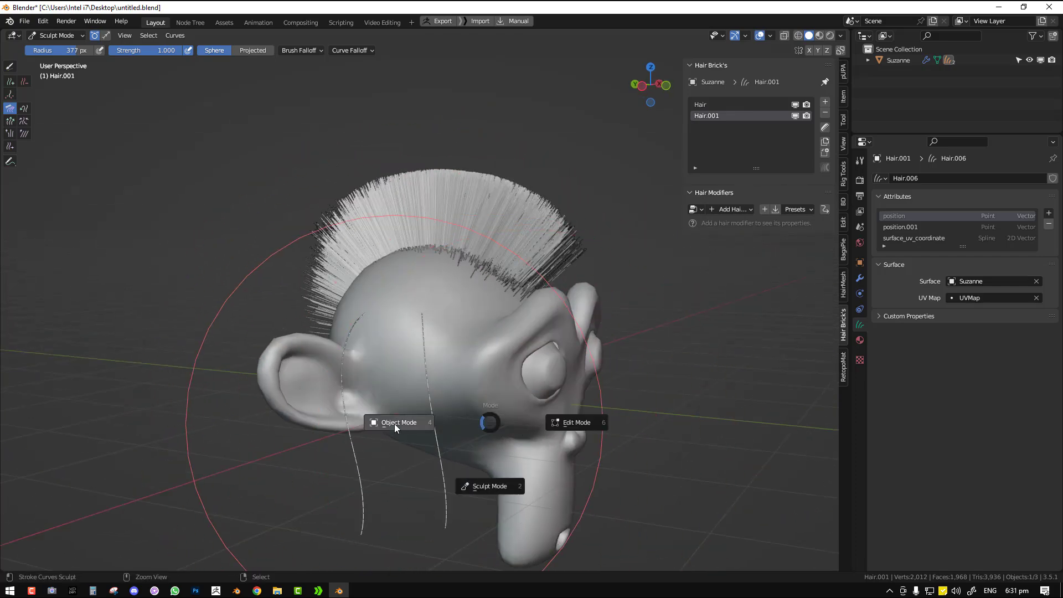
pyautogui.click(394, 424)
# Add a Stylized Hair(Mesh hair) modifier to the new strands with Radius 0.086 and sample count 12
pyautogui.click(731, 210)
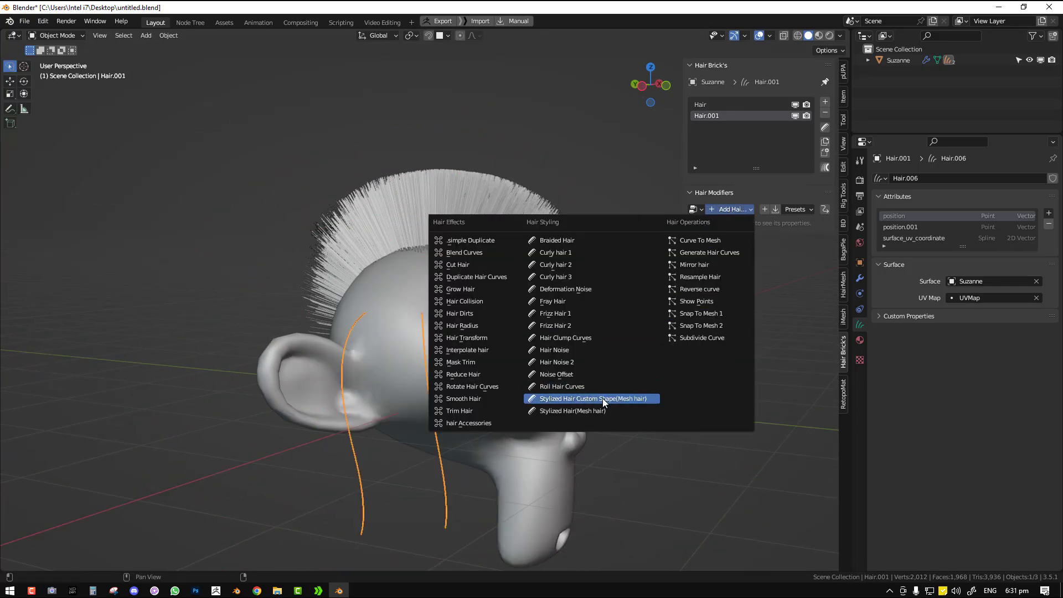
pyautogui.click(584, 411)
pyautogui.moveTo(532, 391); pyautogui.dragTo(646, 313, button='middle')
pyautogui.moveTo(757, 268); pyautogui.dragTo(764, 241)
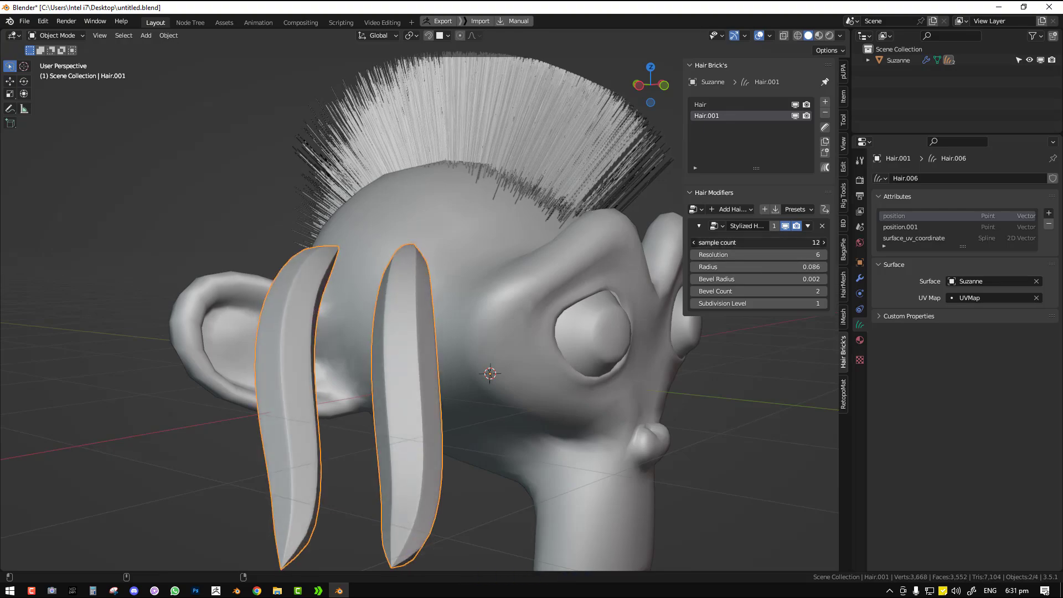
# Set the Stylized Hair modifier's sample count to 11 and compare Subdivision Level 0 with 1 on the strands
pyautogui.moveTo(486, 298); pyautogui.dragTo(873, 242, button='middle')
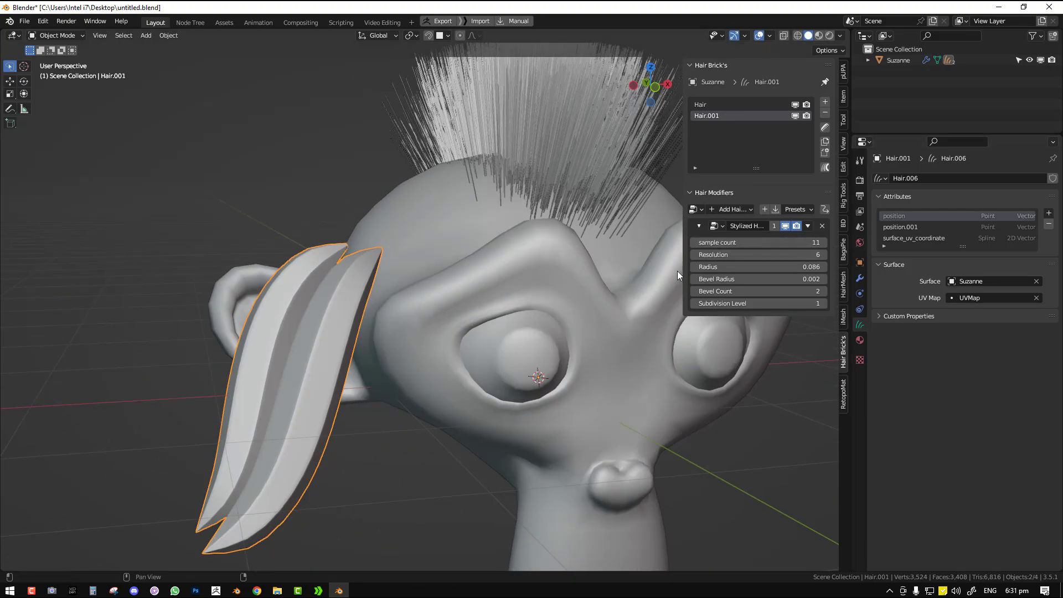
pyautogui.scroll(-3, 286, 319)
pyautogui.moveTo(287, 319); pyautogui.dragTo(390, 326, button='middle')
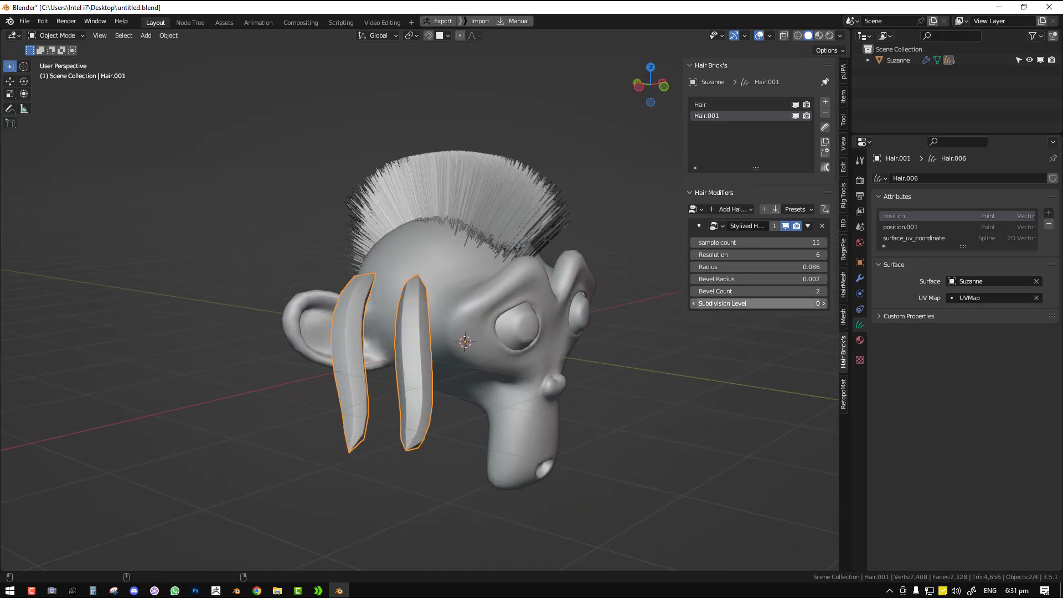
pyautogui.scroll(3, 474, 326)
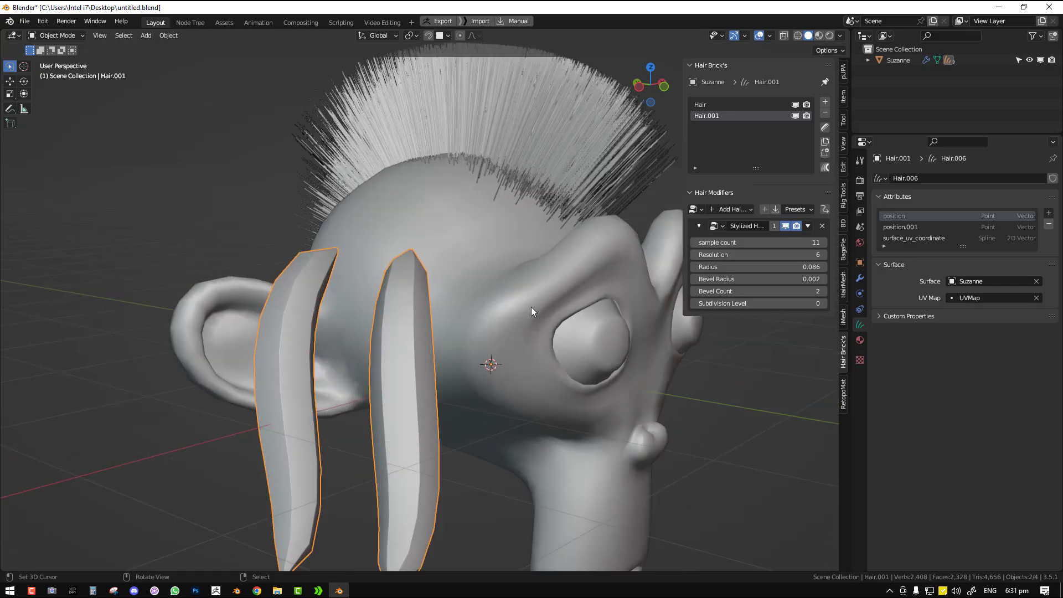
pyautogui.moveTo(649, 304); pyautogui.dragTo(611, 307, button='middle')
pyautogui.click(826, 305)
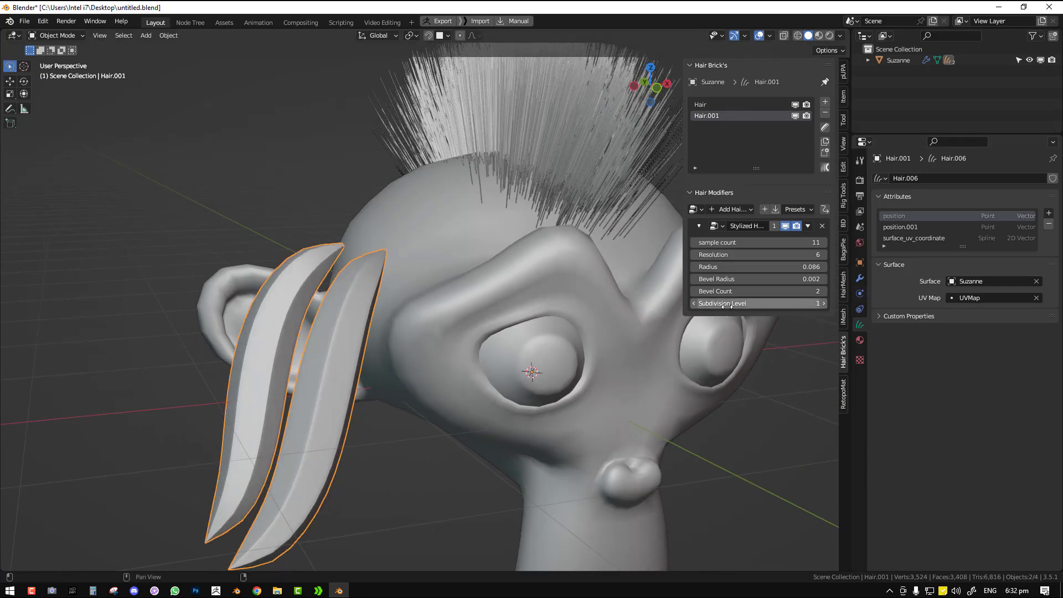
# Set the stylized strands' Bevel Radius to 0.152 and Bevel Count to 1
pyautogui.moveTo(745, 279); pyautogui.dragTo(820, 279)
pyautogui.moveTo(744, 296); pyautogui.dragTo(732, 296)
pyautogui.scroll(-3, 405, 343)
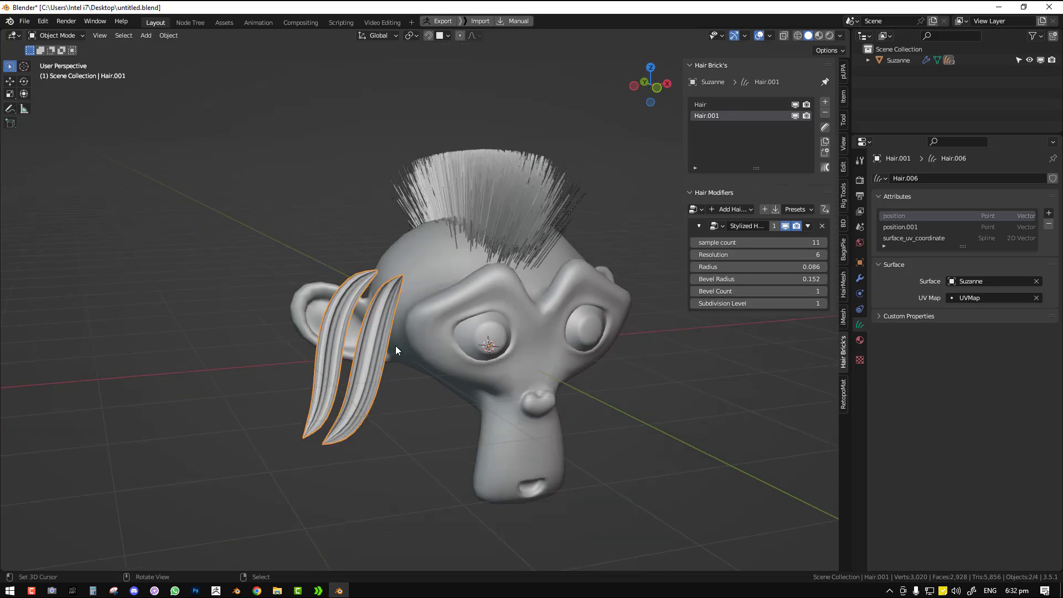
pyautogui.moveTo(404, 343); pyautogui.dragTo(503, 343, button='middle')
pyautogui.scroll(2, 505, 343)
pyautogui.moveTo(613, 311); pyautogui.dragTo(589, 308, button='middle')
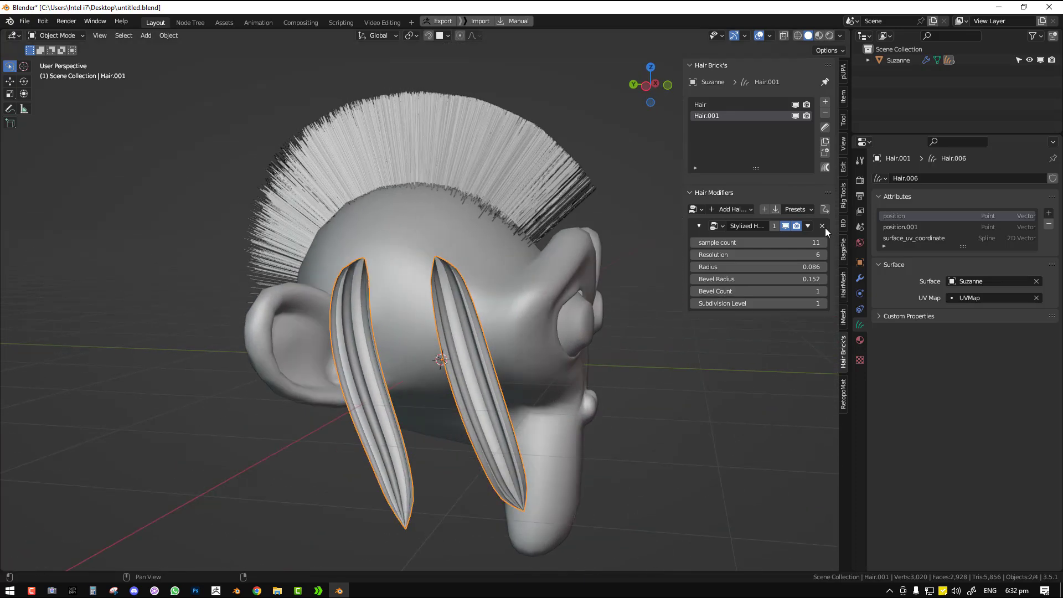
# Replace the Stylized Hair modifier with Stylized Hair Custom Shape(Mesh hair) and place the 3D cursor in empty space beside the head
pyautogui.click(822, 226)
pyautogui.click(748, 211)
pyautogui.click(576, 400)
pyautogui.moveTo(577, 397); pyautogui.dragTo(462, 364, button='middle')
pyautogui.click(236, 310)
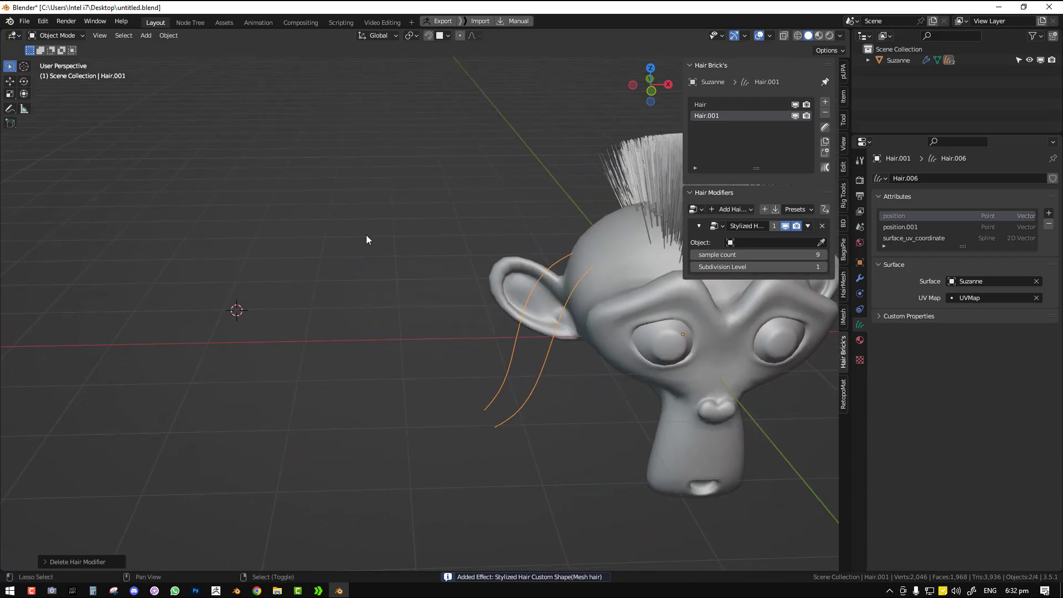
# Add a Bezier circle at the 3D cursor and assign it as the Object of the Stylized Hair Custom Shape modifier
pyautogui.hotkey('shift', 'a')
pyautogui.moveTo(374, 237)
pyautogui.moveTo(329, 250)
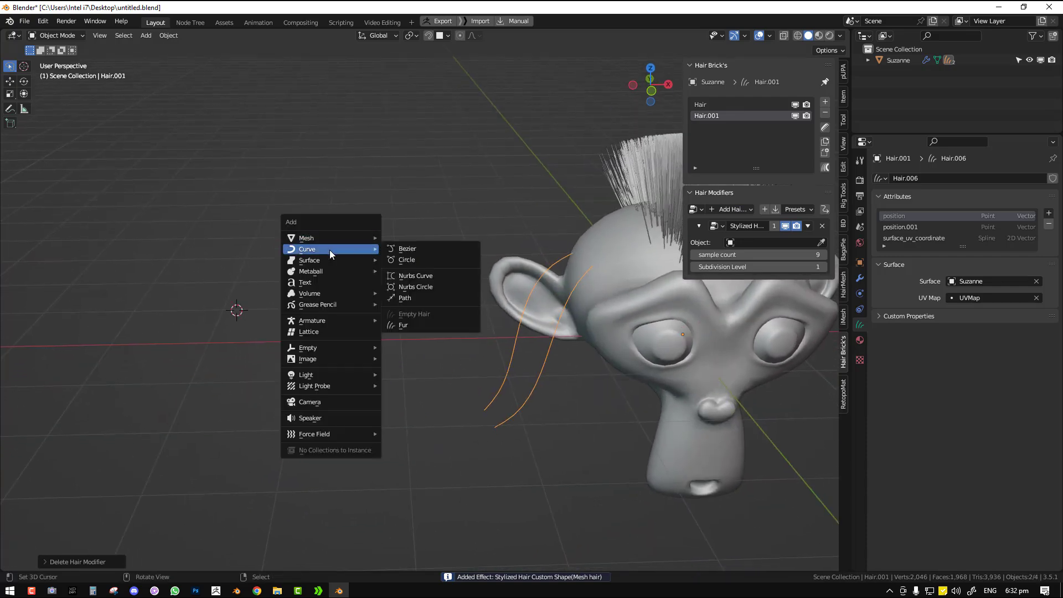
pyautogui.click(410, 260)
pyautogui.press('s')
pyautogui.click(299, 328)
pyautogui.keyDown('shift'); pyautogui.moveTo(288, 327); pyautogui.dragTo(350, 331, button='middle'); pyautogui.keyUp('shift')
pyautogui.click(372, 313)
# Scale the Bezier circle's control points down in Edit Mode to thin the hair strands
pyautogui.press('Tab')
pyautogui.press('s')
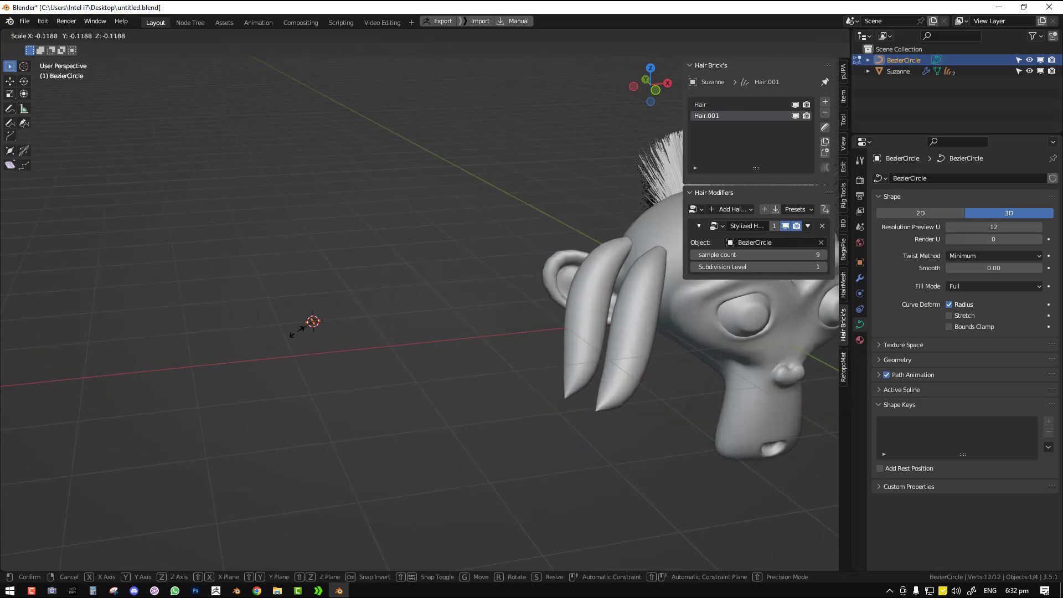
pyautogui.click(327, 336)
pyautogui.press('s')
pyautogui.click(339, 338)
# Scale the whole Bezier circle up in Object Mode to make it easier to edit
pyautogui.press('Tab')
pyautogui.press('s')
pyautogui.click(521, 413)
pyautogui.press('s')
pyautogui.click(466, 363)
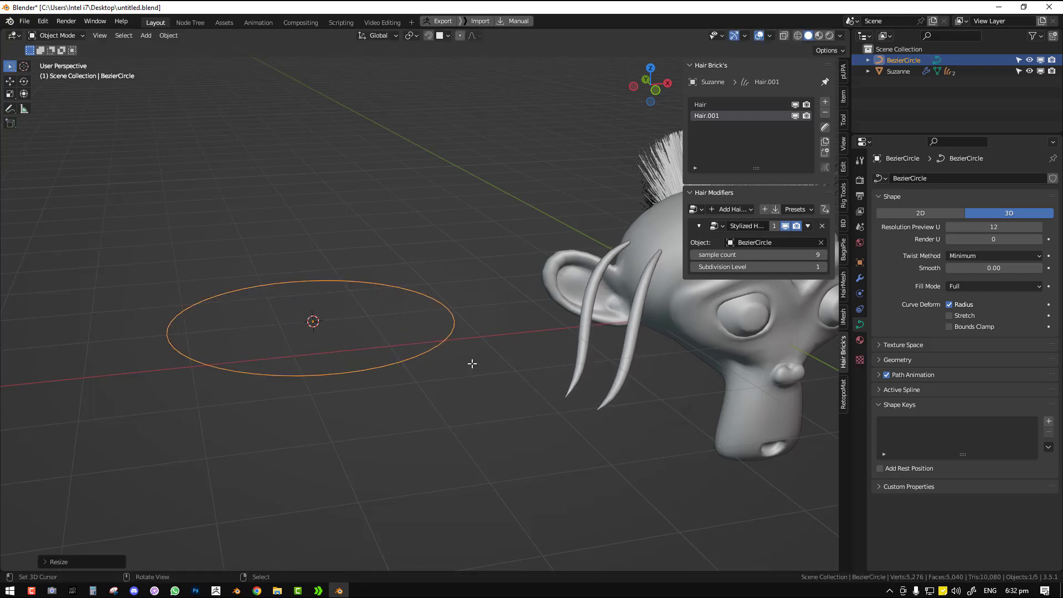
# Enlarge the Bezier circle slightly in Edit Mode and subdivide its segments twice
pyautogui.press('Tab')
pyautogui.press('s')
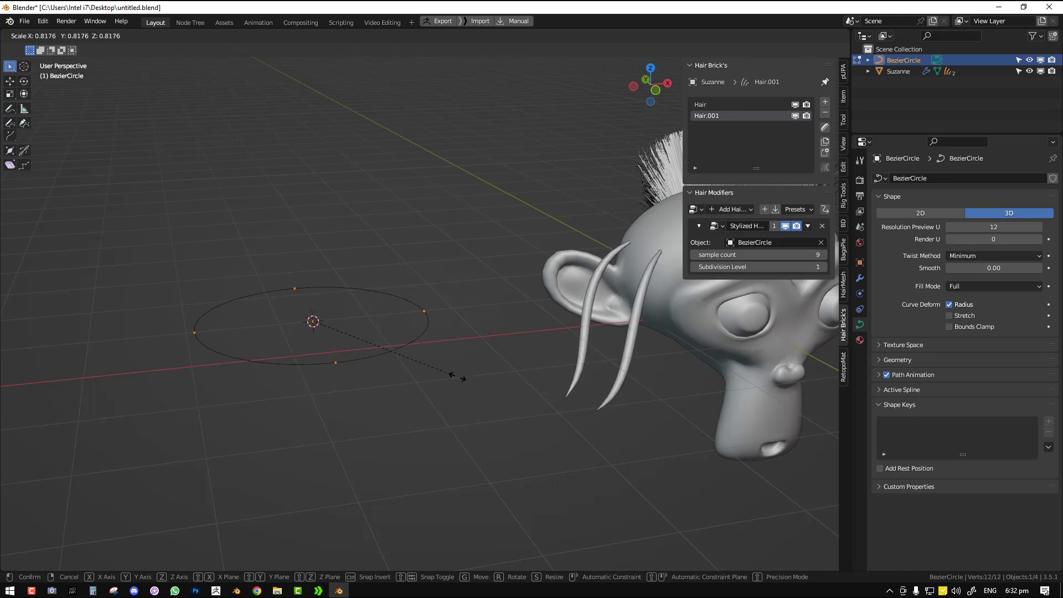
pyautogui.click(465, 370)
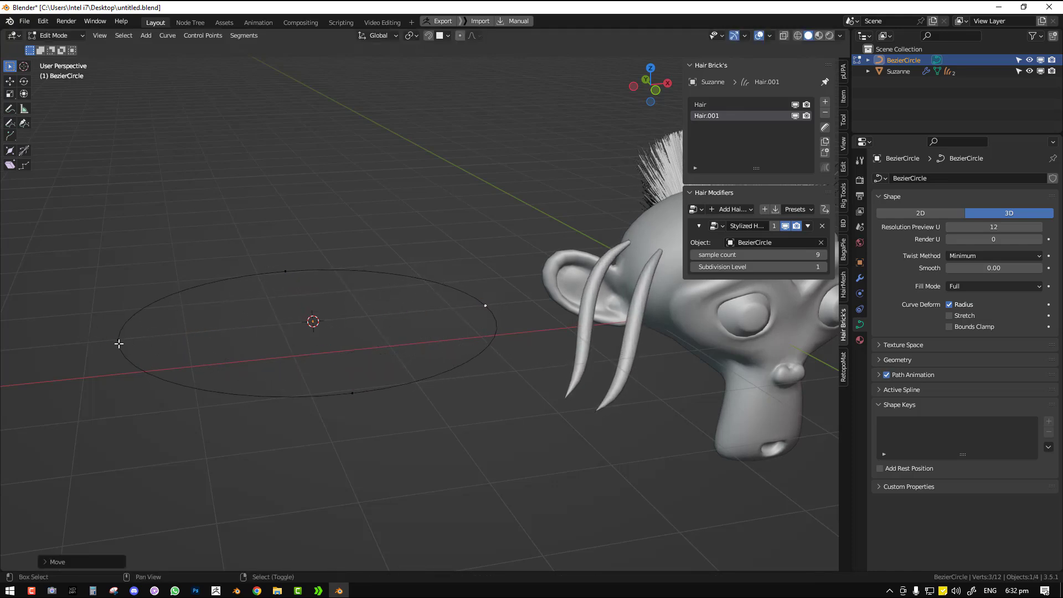
pyautogui.rightClick(449, 226)
pyautogui.click(449, 218)
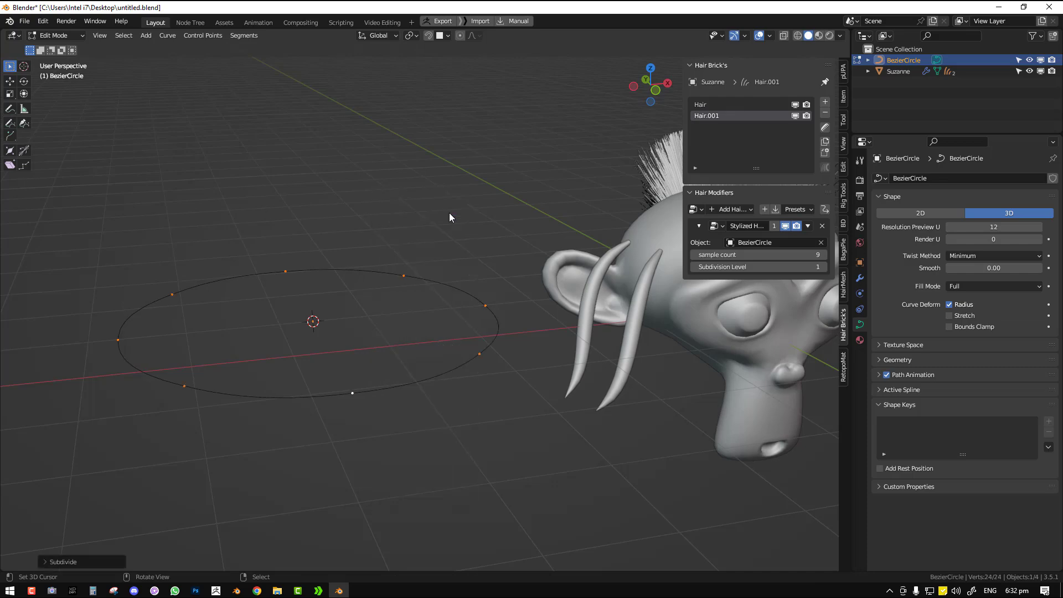
pyautogui.rightClick(450, 212)
pyautogui.click(449, 216)
# In top view, pull the circle's front and back middle control points inward toward its centre
pyautogui.click(486, 303)
pyautogui.press('KP_7')
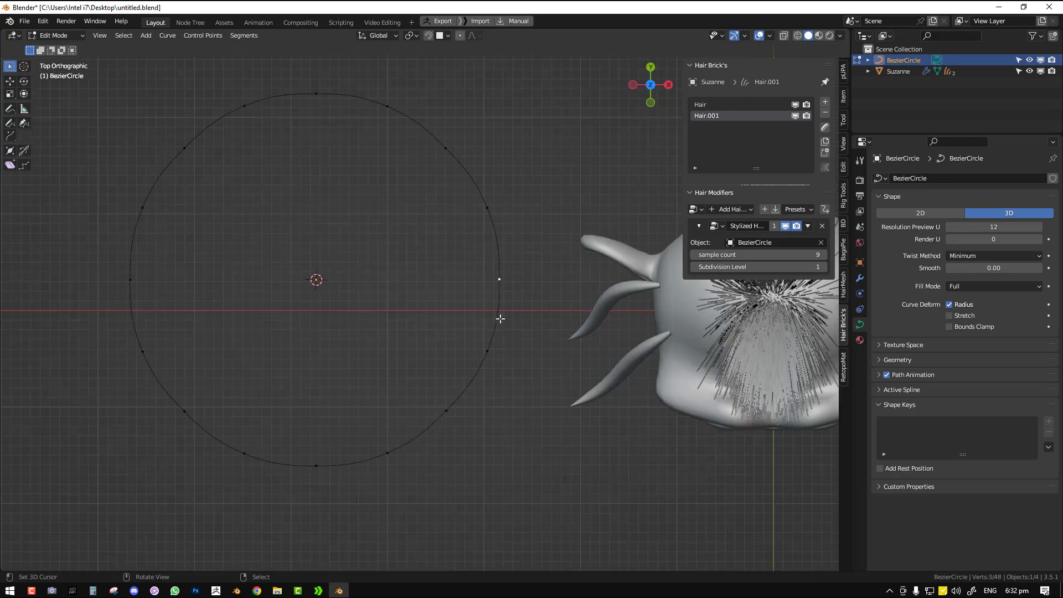
pyautogui.press('g')
pyautogui.rightClick(460, 299)
pyautogui.click(316, 464)
pyautogui.press('g')
pyautogui.click(316, 320)
pyautogui.click(316, 93)
pyautogui.press('g')
pyautogui.click(291, 204)
# Pull the circle's two control points on the X axis inward to complete a four-lobed profile
pyautogui.click(130, 279)
pyautogui.press('g')
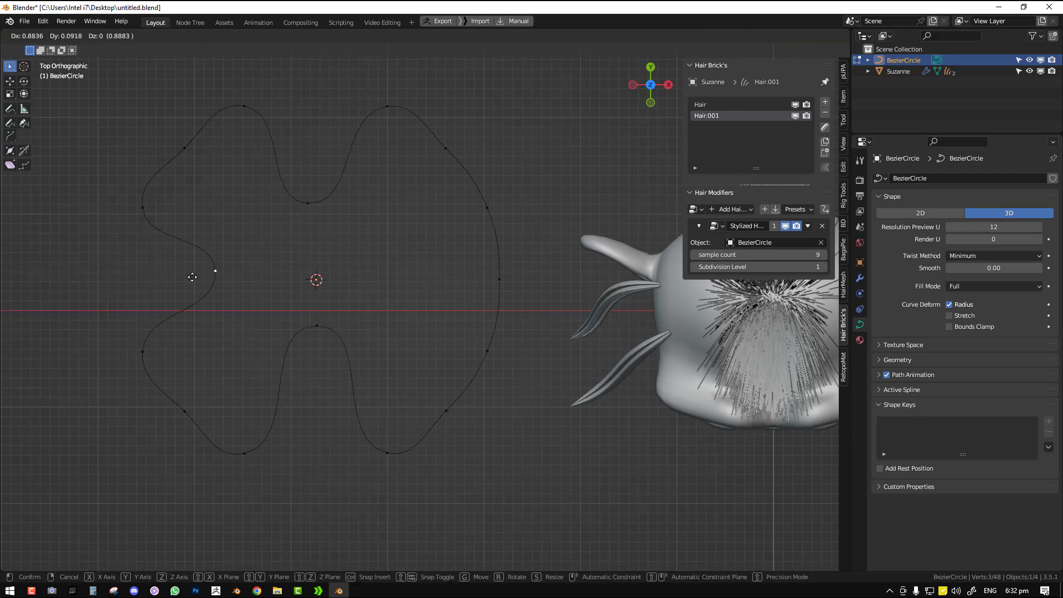
pyautogui.click(191, 276)
pyautogui.moveTo(190, 276); pyautogui.dragTo(478, 299, button='middle')
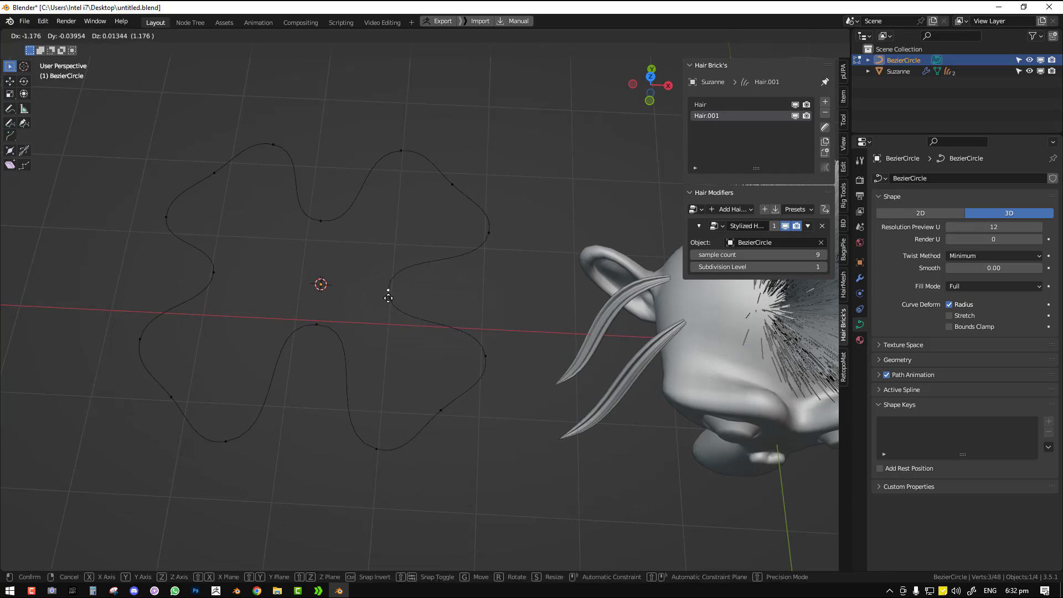
pyautogui.click(388, 297)
# Stretch the four-lobed profile curve along X in Edit Mode to widen the strands, and return to Object Mode
pyautogui.press('Tab')
pyautogui.press('KP_1')
pyautogui.rightClick(490, 290)
pyautogui.moveTo(565, 304); pyautogui.dragTo(347, 336, button='middle')
pyautogui.press('Tab')
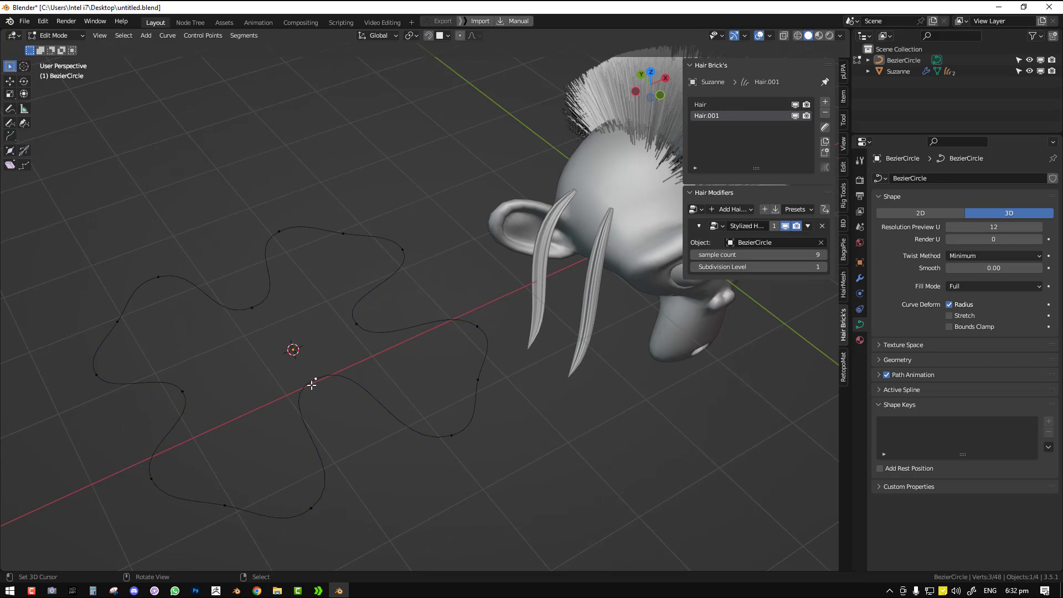
pyautogui.press('s')
pyautogui.press('x')
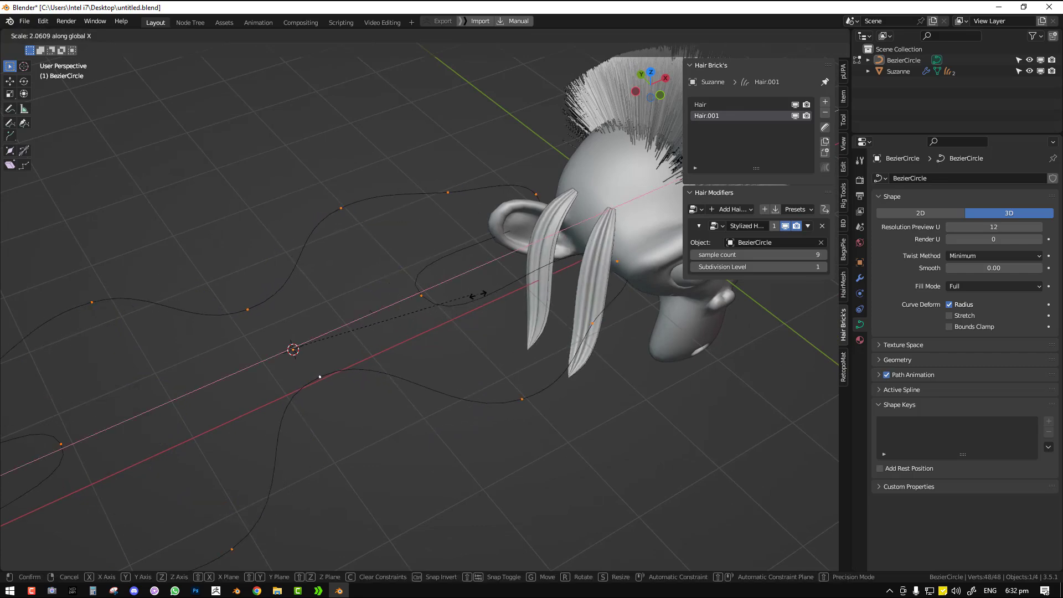
pyautogui.click(534, 270)
pyautogui.moveTo(534, 270)
pyautogui.mouseDown(button='middle')
pyautogui.moveTo(577, 266)
pyautogui.moveTo(474, 253)
pyautogui.moveTo(552, 260)
pyautogui.mouseUp(button='middle')
pyautogui.moveTo(431, 330); pyautogui.dragTo(434, 318, button='middle')
pyautogui.press('Tab')
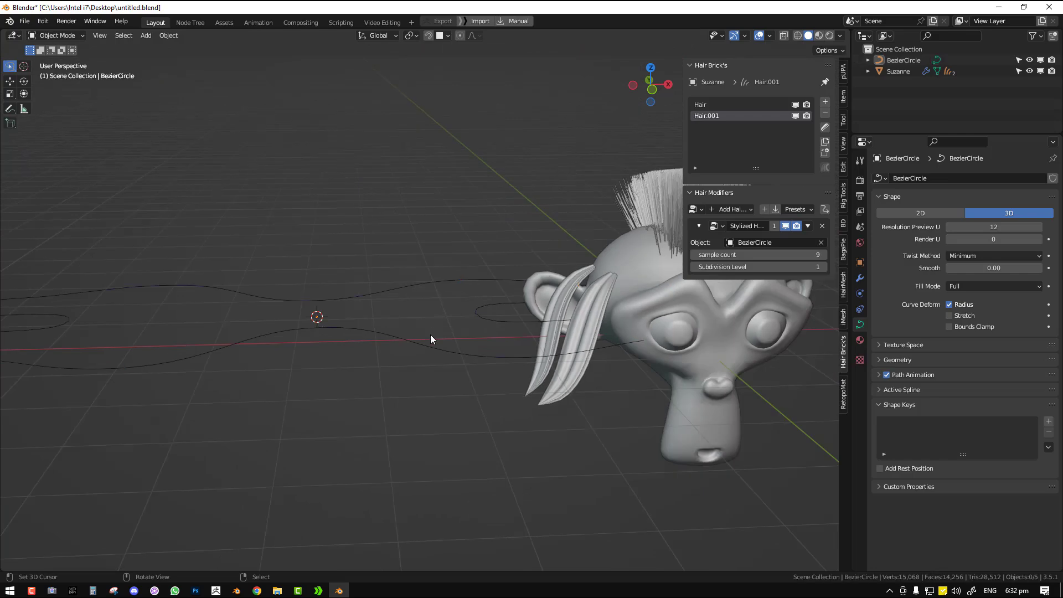
# Delete the four-lobed profile curve from the scene
pyautogui.click(403, 348)
pyautogui.press('x')
pyautogui.click(427, 337)
pyautogui.moveTo(427, 339); pyautogui.dragTo(841, 186, button='middle')
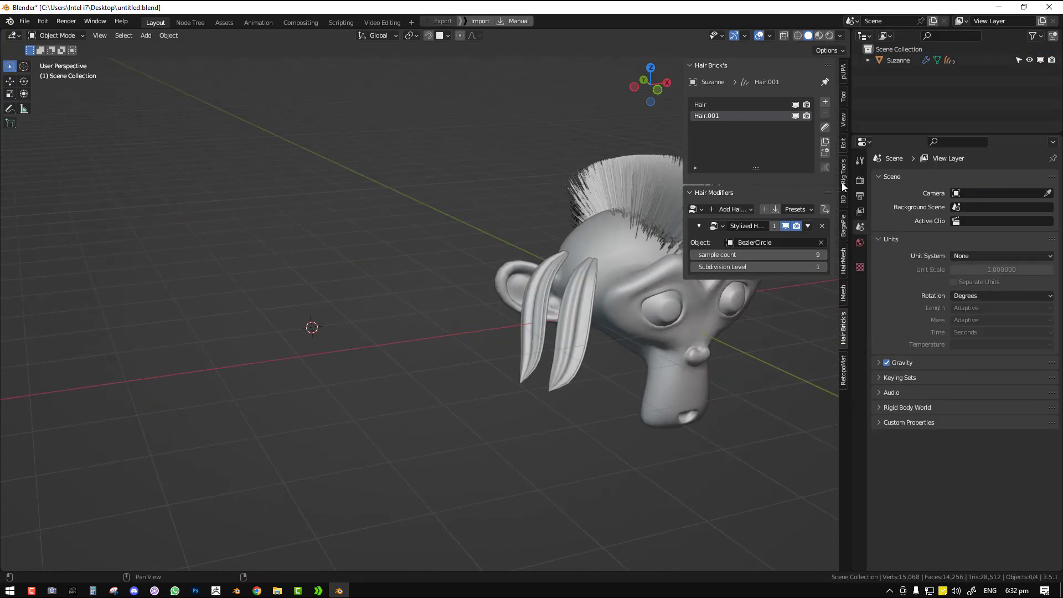
# Enter sculpting for Hair.001 and comb the side strands toward the back with a 267 px Comb brush
pyautogui.click(825, 128)
pyautogui.moveTo(467, 320)
pyautogui.mouseDown(button='middle')
pyautogui.moveTo(225, 299)
pyautogui.moveTo(305, 354)
pyautogui.moveTo(388, 341)
pyautogui.moveTo(250, 357)
pyautogui.mouseUp(button='middle')
pyautogui.press('f')
pyautogui.click(264, 323)
pyautogui.moveTo(300, 311)
pyautogui.mouseDown()
pyautogui.moveTo(300, 281)
pyautogui.moveTo(278, 255)
pyautogui.moveTo(264, 257)
pyautogui.mouseUp()
pyautogui.moveTo(269, 361); pyautogui.dragTo(244, 336, button='middle')
pyautogui.moveTo(244, 336)
pyautogui.mouseDown()
pyautogui.moveTo(305, 370)
pyautogui.moveTo(324, 414)
pyautogui.moveTo(354, 329)
pyautogui.mouseUp()
pyautogui.moveTo(354, 329)
pyautogui.mouseDown(button='middle')
pyautogui.moveTo(394, 330)
pyautogui.moveTo(306, 330)
pyautogui.moveTo(288, 345)
pyautogui.mouseUp(button='middle')
pyautogui.moveTo(288, 345)
pyautogui.mouseDown()
pyautogui.moveTo(231, 474)
pyautogui.moveTo(195, 458)
pyautogui.mouseUp()
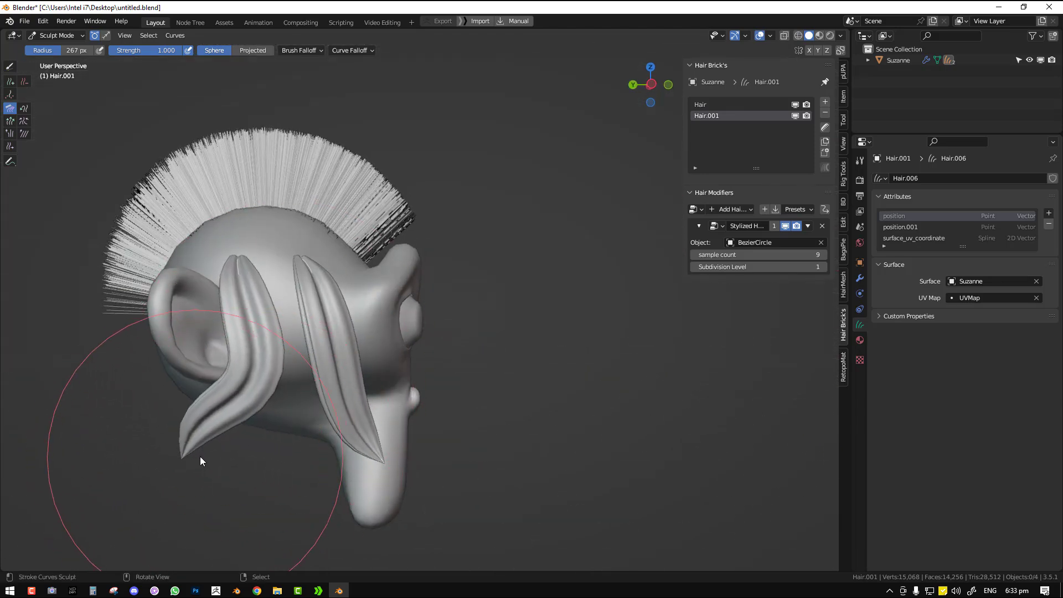
# Place a new stylized strand high on the side of Suzanne's head with the Add brush
pyautogui.moveTo(378, 318); pyautogui.dragTo(367, 290, button='middle')
pyautogui.hotkey('shift', 'space')
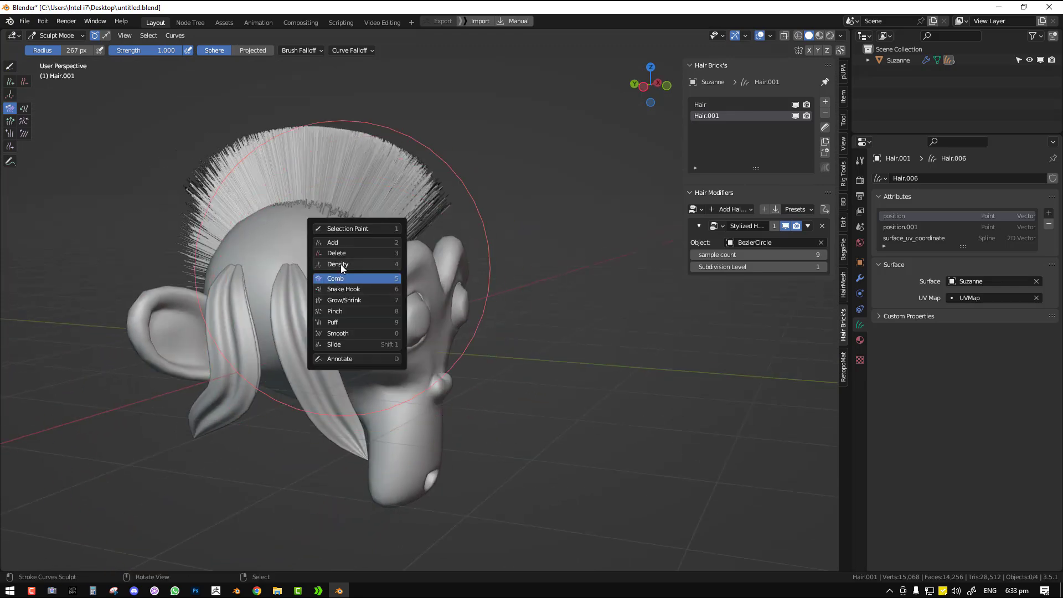
pyautogui.click(337, 241)
pyautogui.click(281, 257)
# Comb the newly added upright strand down over the side of Suzanne's head
pyautogui.hotkey('shift', 'space')
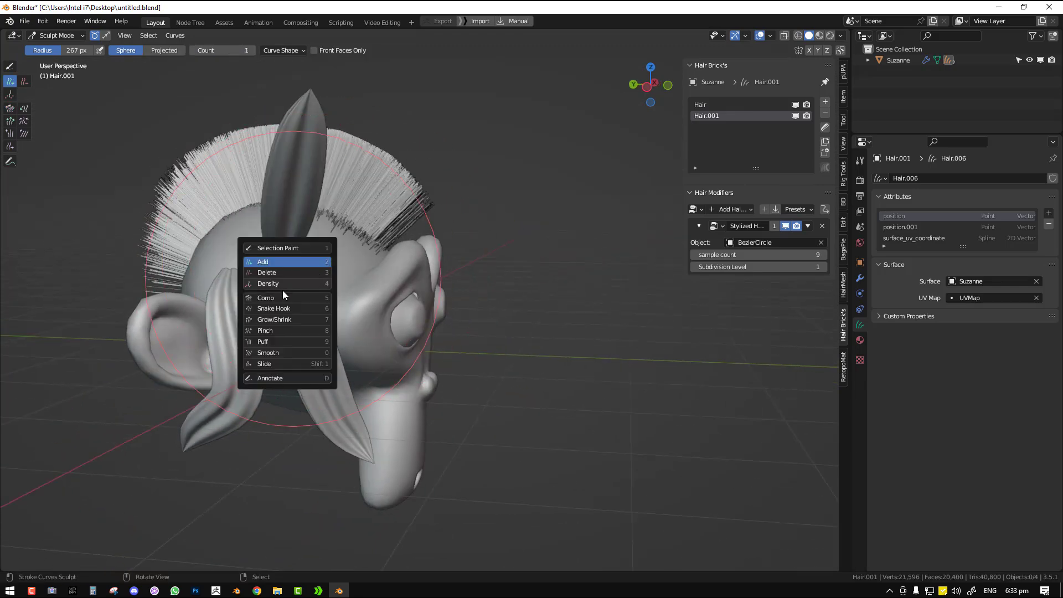
pyautogui.click(283, 288)
pyautogui.moveTo(299, 205); pyautogui.dragTo(224, 416)
pyautogui.moveTo(278, 171); pyautogui.dragTo(239, 415)
pyautogui.moveTo(282, 352); pyautogui.dragTo(258, 374)
pyautogui.moveTo(311, 347); pyautogui.dragTo(401, 346, button='middle')
pyautogui.moveTo(489, 244); pyautogui.dragTo(459, 404)
pyautogui.moveTo(455, 272); pyautogui.dragTo(446, 443)
# Resize the Comb brush and comb the new strand in against the other side strands
pyautogui.press('f')
pyautogui.click(490, 371)
pyautogui.moveTo(438, 331)
pyautogui.mouseDown()
pyautogui.moveTo(399, 462)
pyautogui.moveTo(386, 462)
pyautogui.mouseUp()
pyautogui.moveTo(386, 463)
pyautogui.mouseDown(button='middle')
pyautogui.moveTo(345, 417)
pyautogui.moveTo(284, 393)
pyautogui.mouseUp(button='middle')
pyautogui.moveTo(283, 390); pyautogui.dragTo(245, 344)
pyautogui.moveTo(246, 345); pyautogui.dragTo(349, 347, button='middle')
# Set the Comb brush radius to 216 px and sweep the rear strands' tips back below the ear
pyautogui.press('f')
pyautogui.click(238, 370)
pyautogui.scroll(-2, 255, 423)
pyautogui.keyDown('shift'); pyautogui.moveTo(255, 423); pyautogui.dragTo(345, 403, button='middle'); pyautogui.keyUp('shift')
pyautogui.scroll(2, 345, 403)
pyautogui.moveTo(344, 403); pyautogui.dragTo(234, 452)
pyautogui.moveTo(321, 450); pyautogui.dragTo(355, 407)
pyautogui.moveTo(355, 407); pyautogui.dragTo(301, 369, button='middle')
pyautogui.moveTo(294, 363); pyautogui.dragTo(287, 353)
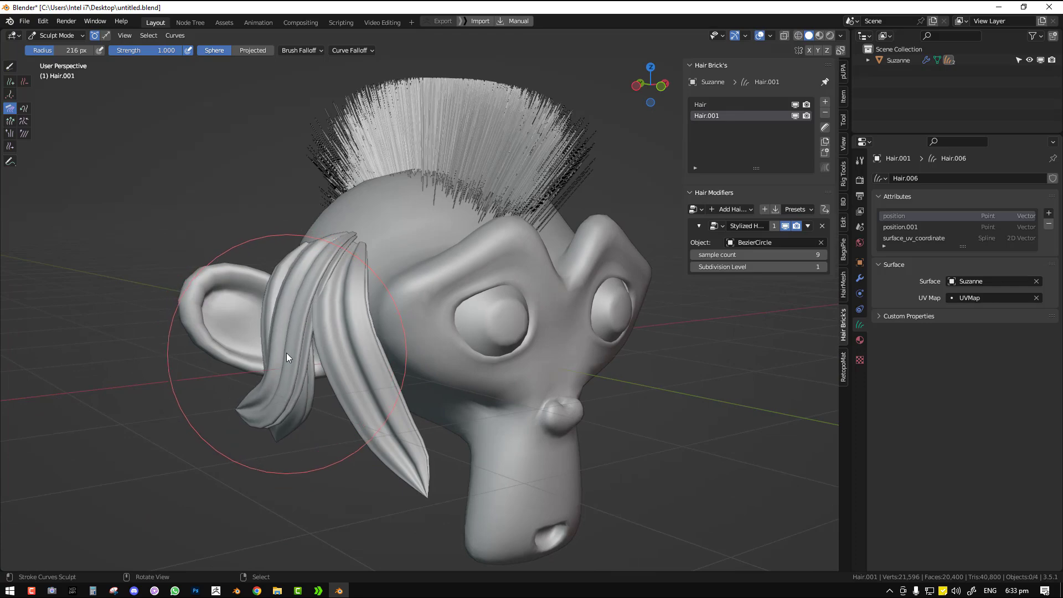
# Add another stylized strand near Suzanne's forehead with the Add brush
pyautogui.moveTo(299, 314); pyautogui.dragTo(375, 322, button='middle')
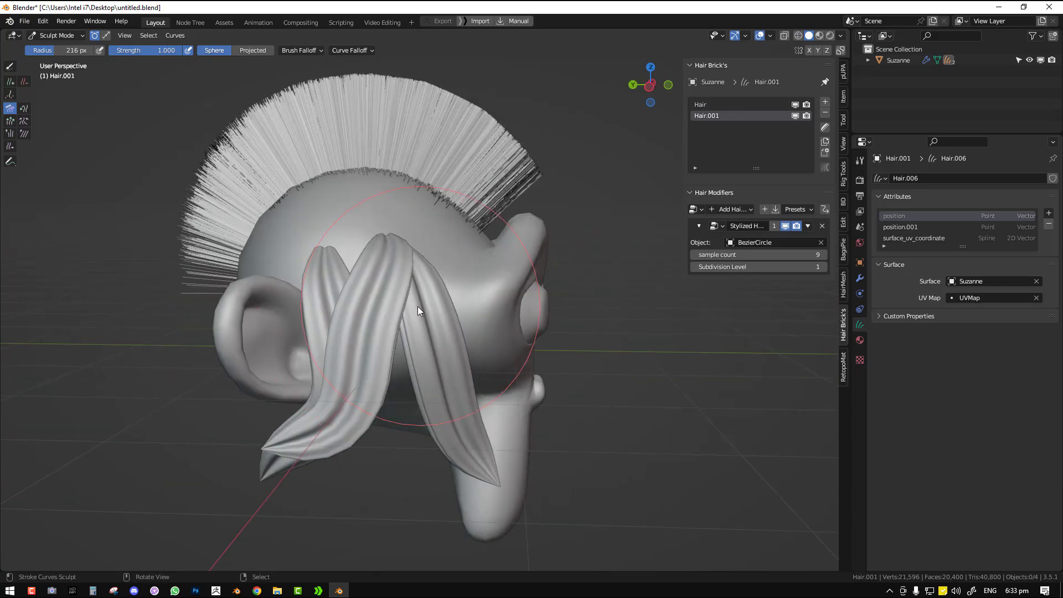
pyautogui.hotkey('shift', 'space')
pyautogui.click(379, 270)
pyautogui.click(440, 249)
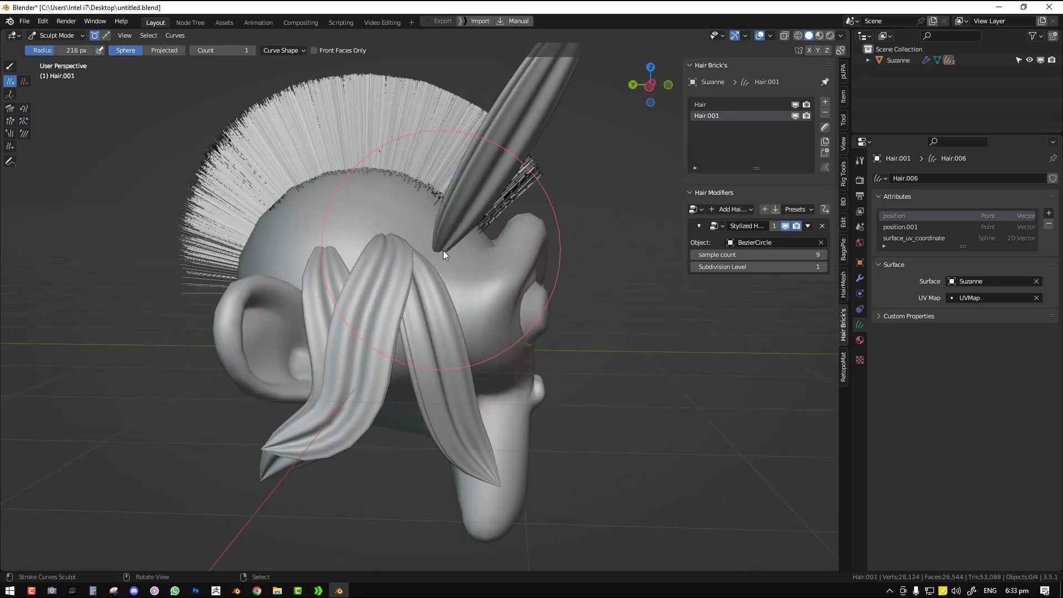
# Comb the forehead strand down and back across the other strands toward the ear
pyautogui.hotkey('shift', 'space')
pyautogui.click(415, 288)
pyautogui.scroll(-3, 457, 257)
pyautogui.moveTo(427, 203); pyautogui.dragTo(398, 310, button='middle')
pyautogui.moveTo(397, 309)
pyautogui.mouseDown()
pyautogui.moveTo(354, 285)
pyautogui.moveTo(373, 283)
pyautogui.mouseUp()
pyautogui.scroll(1, 384, 327)
pyautogui.moveTo(393, 330); pyautogui.dragTo(448, 314, button='middle')
pyautogui.moveTo(443, 395); pyautogui.dragTo(311, 423)
pyautogui.moveTo(401, 386); pyautogui.dragTo(329, 388)
pyautogui.moveTo(388, 330); pyautogui.dragTo(311, 311, button='middle')
pyautogui.moveTo(314, 331); pyautogui.dragTo(329, 346)
# Return to Object Mode and turn the Stylized Hair Custom Shape modifier's viewport display off and on again
pyautogui.moveTo(329, 346)
pyautogui.mouseDown(button='middle')
pyautogui.moveTo(352, 353)
pyautogui.moveTo(315, 356)
pyautogui.mouseUp(button='middle')
pyautogui.moveTo(470, 371); pyautogui.dragTo(409, 378, button='middle')
pyautogui.moveTo(310, 333)
pyautogui.mouseDown(button='middle')
pyautogui.moveTo(363, 325)
pyautogui.moveTo(298, 346)
pyautogui.mouseUp(button='middle')
pyautogui.hotkey('ctrl', 'Tab')
pyautogui.click(285, 343)
pyautogui.moveTo(390, 329); pyautogui.dragTo(528, 380, button='middle')
pyautogui.click(786, 228)
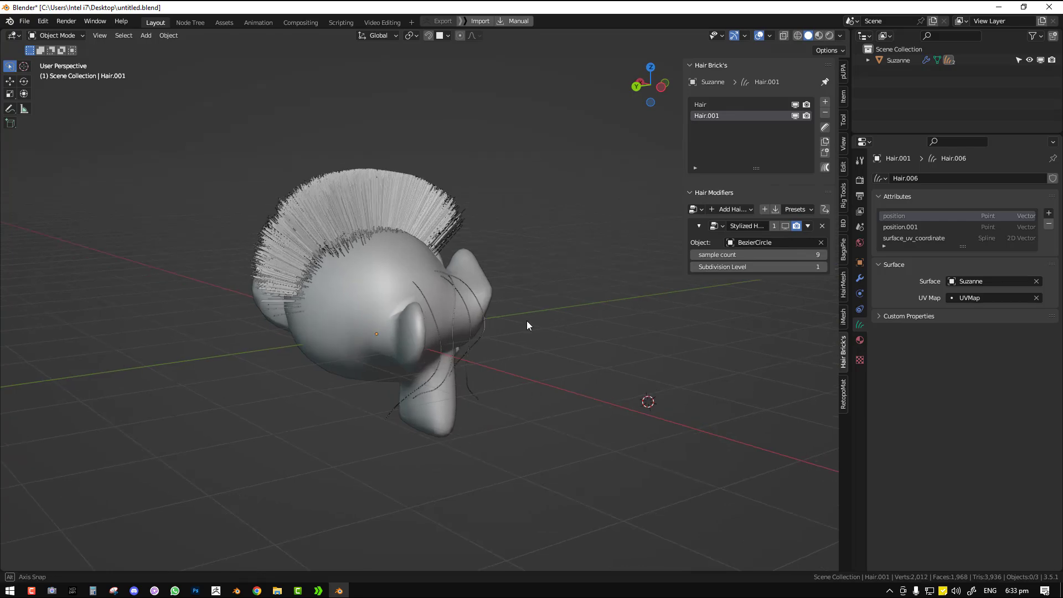
pyautogui.moveTo(555, 321); pyautogui.dragTo(467, 321, button='middle')
pyautogui.click(785, 226)
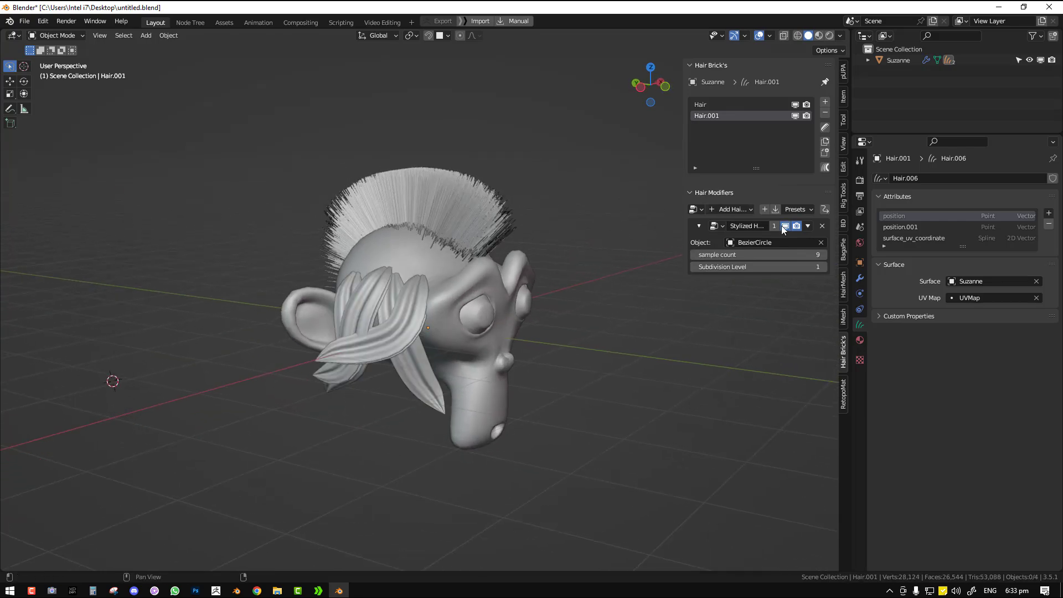
# Add a .simple Duplicate modifier to the strands and move it above the Stylized Hair Custom Shape modifier
pyautogui.click(732, 209)
pyautogui.click(484, 240)
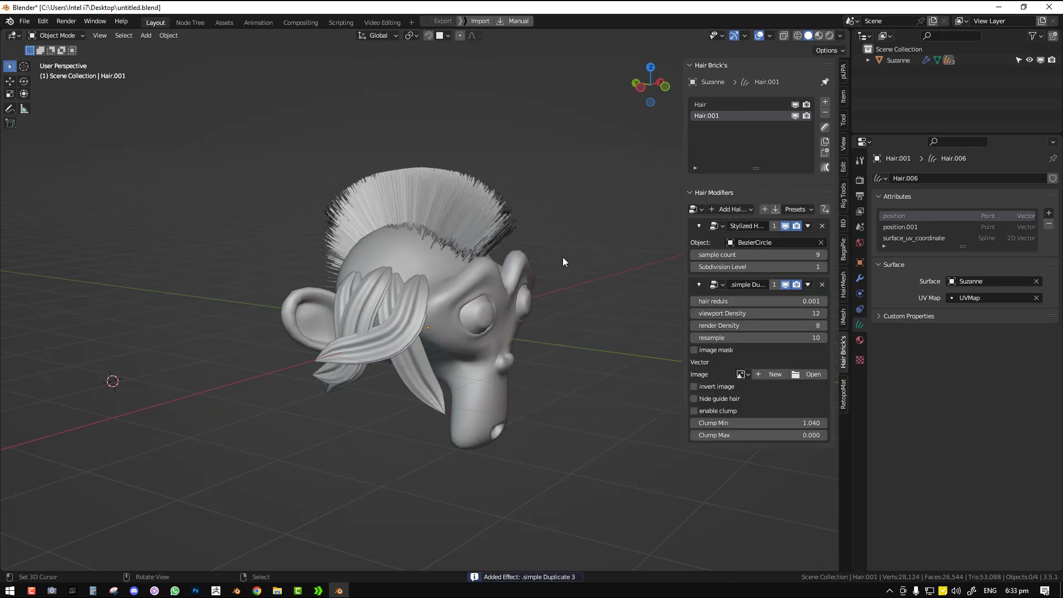
pyautogui.click(807, 285)
pyautogui.click(832, 325)
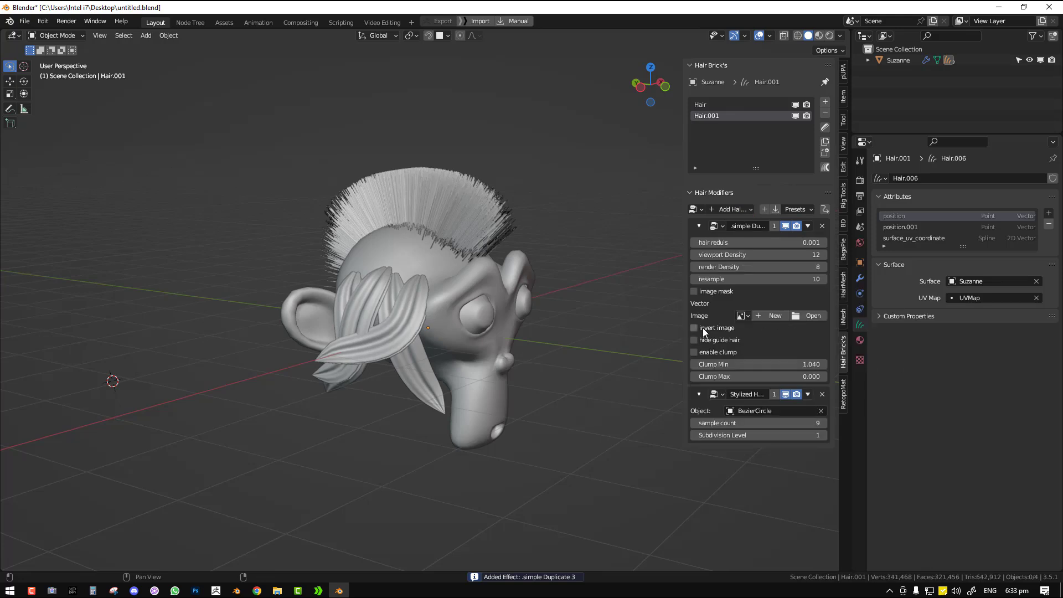
# Try to lower the .simple Duplicate modifier's viewport Density, disable its viewport display and delete the modifier
pyautogui.moveTo(552, 331); pyautogui.dragTo(637, 326, button='middle')
pyautogui.moveTo(775, 254); pyautogui.dragTo(736, 255)
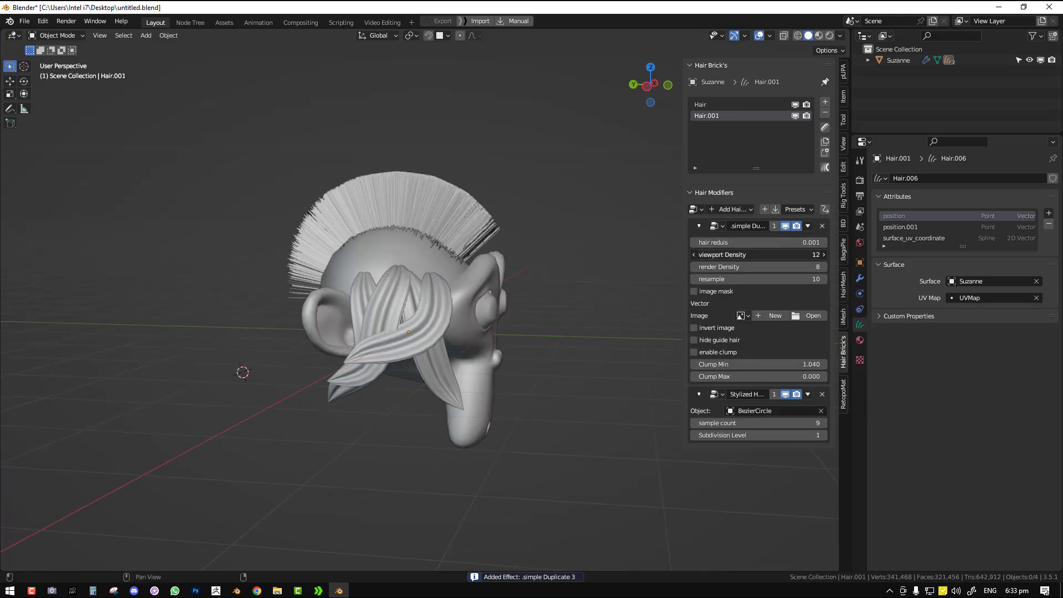
pyautogui.click(785, 227)
pyautogui.click(823, 226)
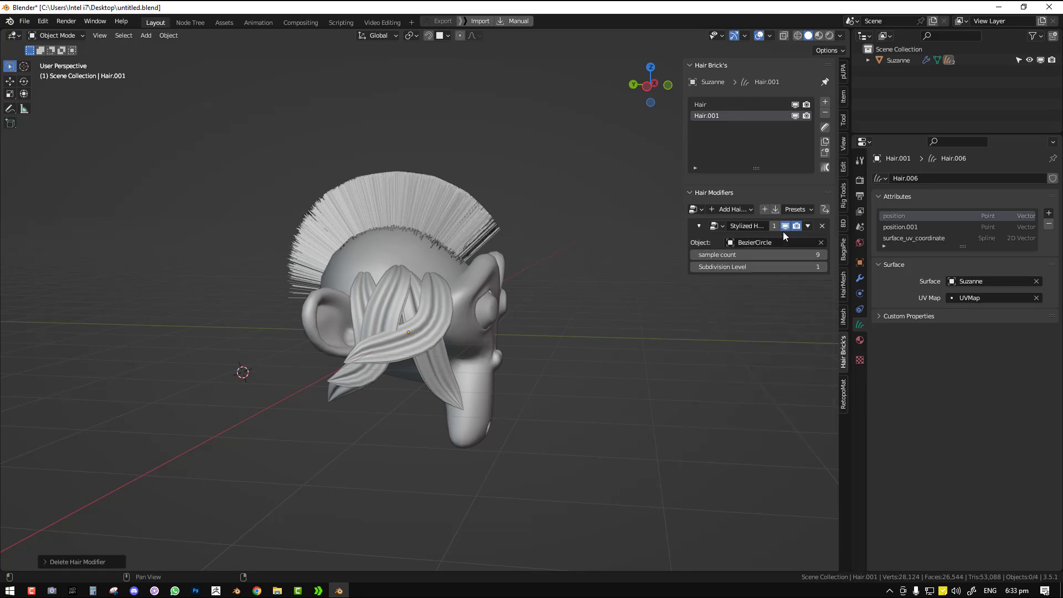
# Delete the Stylized Hair Custom Shape modifier from the Hair.001 strands
pyautogui.moveTo(520, 299); pyautogui.dragTo(468, 319, button='middle')
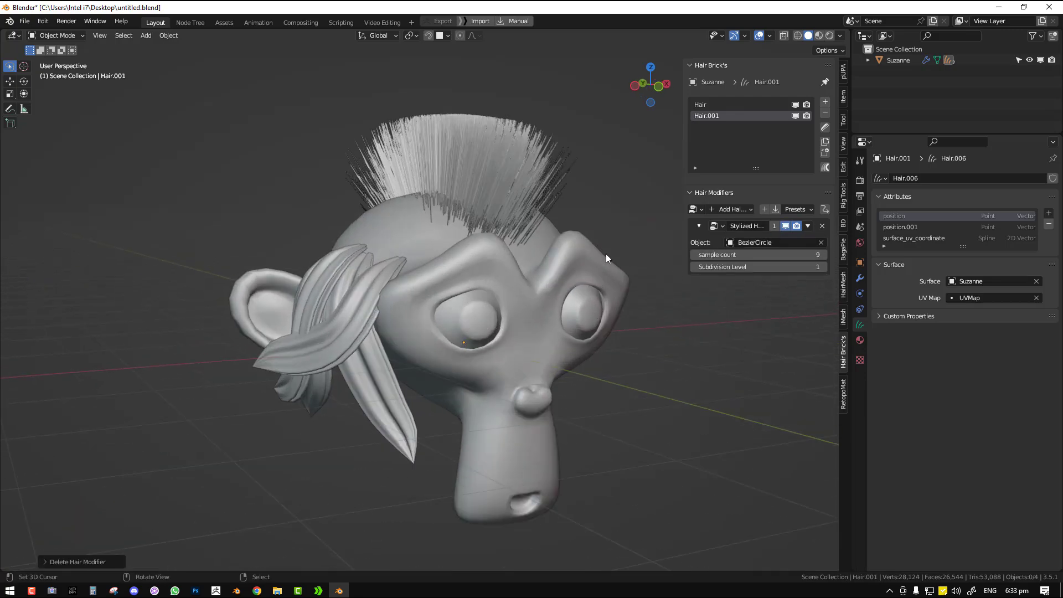
pyautogui.click(822, 226)
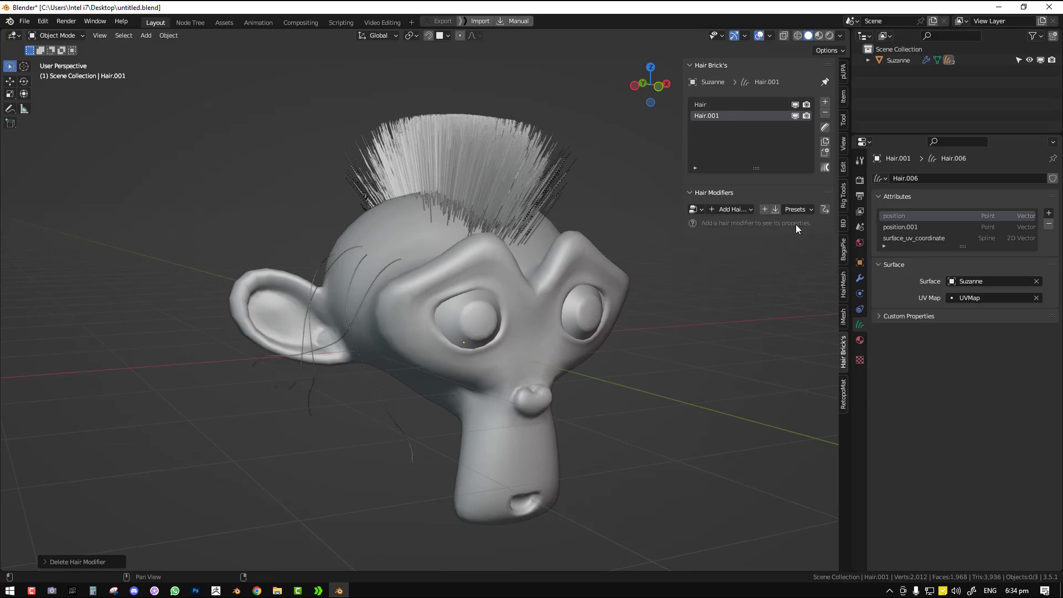
# Try a Curve To Mesh modifier on the strands, switch Edit Mode on and off, and delete the modifier
pyautogui.click(732, 209)
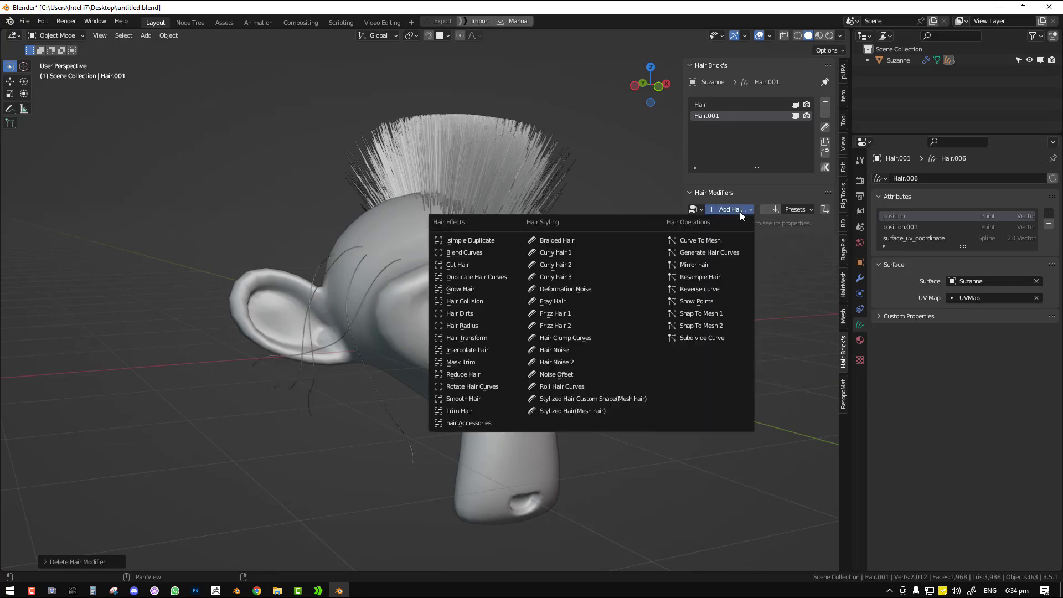
pyautogui.click(722, 239)
pyautogui.moveTo(453, 311); pyautogui.dragTo(443, 355, button='middle')
pyautogui.click(396, 360)
pyautogui.press('Tab')
pyautogui.press('Tab')
pyautogui.click(822, 226)
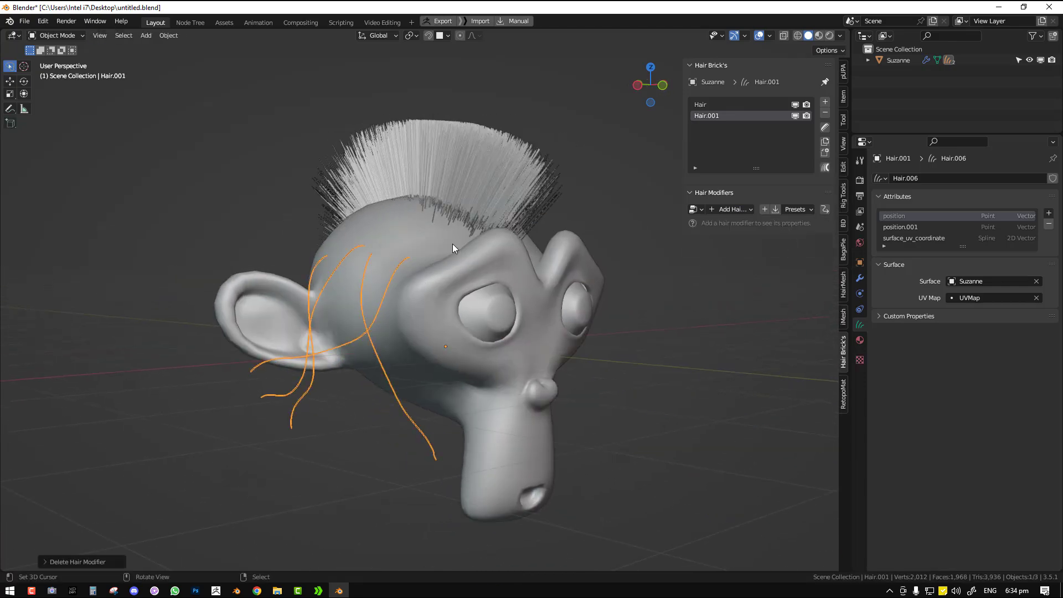
# Try converting the selected strands with Mesh from Curve/Meta/Surf/Text, inspect them and undo the conversion
pyautogui.rightClick(452, 256)
pyautogui.press('q')
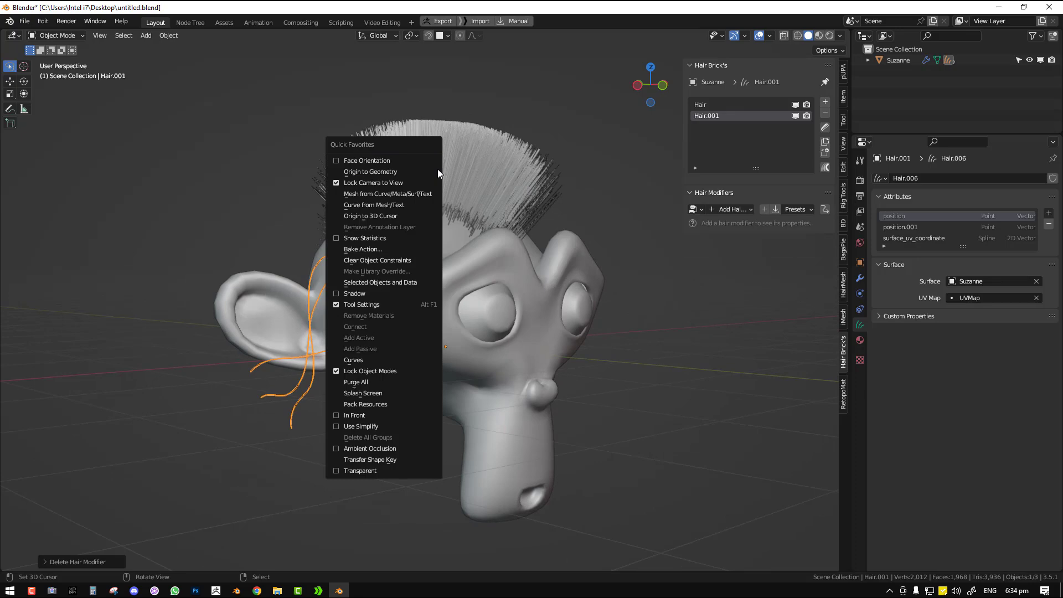
pyautogui.click(408, 194)
pyautogui.moveTo(404, 232); pyautogui.dragTo(465, 297, button='middle')
pyautogui.hotkey('ctrl', 'z')
# Add the Curve To Mesh modifier to the strands again, view them from the front side and delete the modifier
pyautogui.click(743, 210)
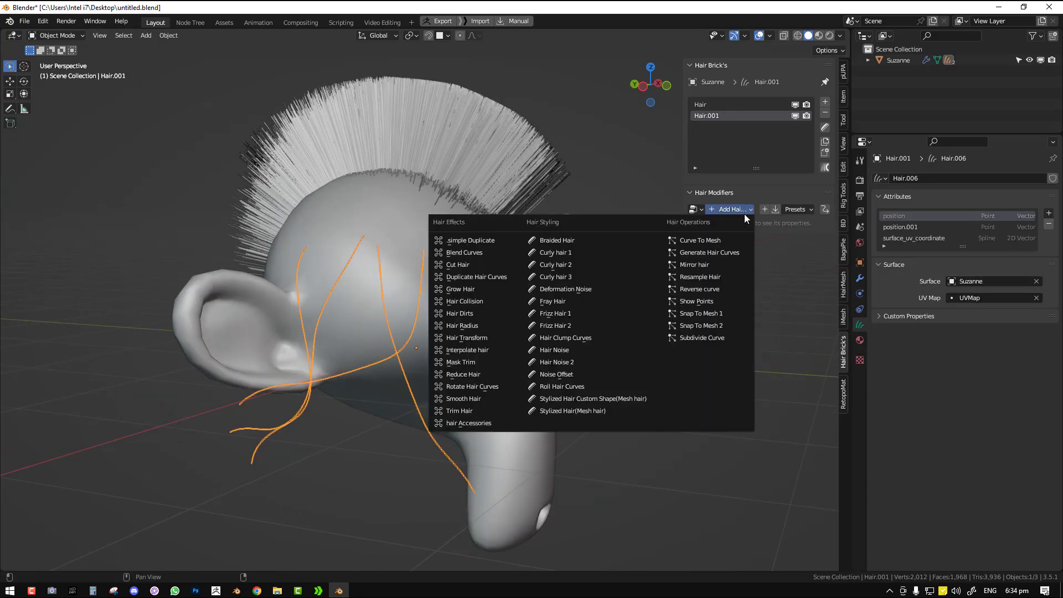
pyautogui.click(701, 241)
pyautogui.moveTo(629, 283); pyautogui.dragTo(518, 316, button='middle')
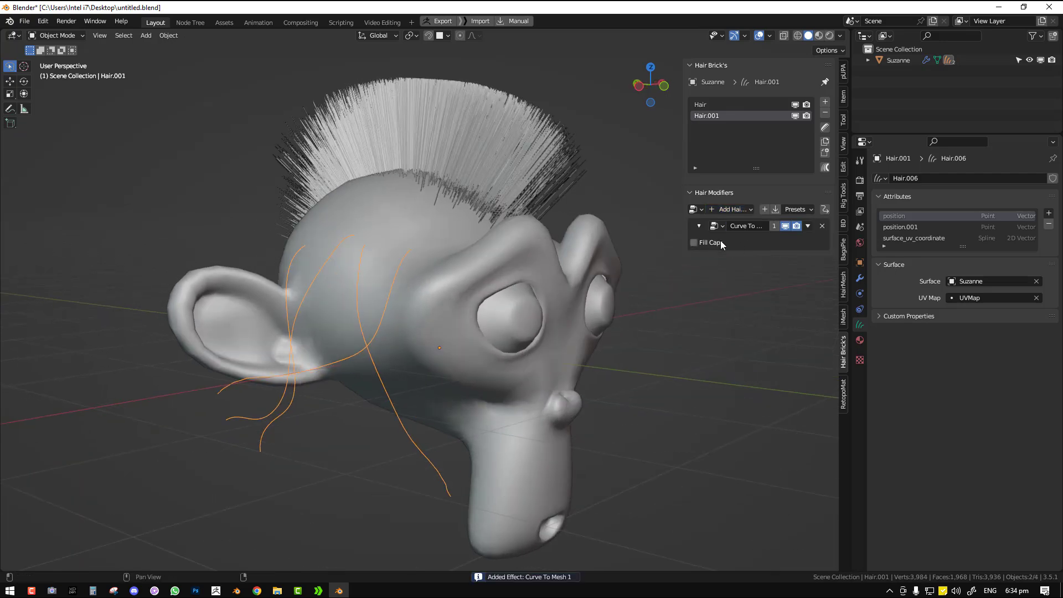
pyautogui.click(821, 227)
# Add a Generate Hair Curves modifier to Hair.001 and create a new blank 1024 × 1024 px image as its Mask Texture
pyautogui.click(728, 209)
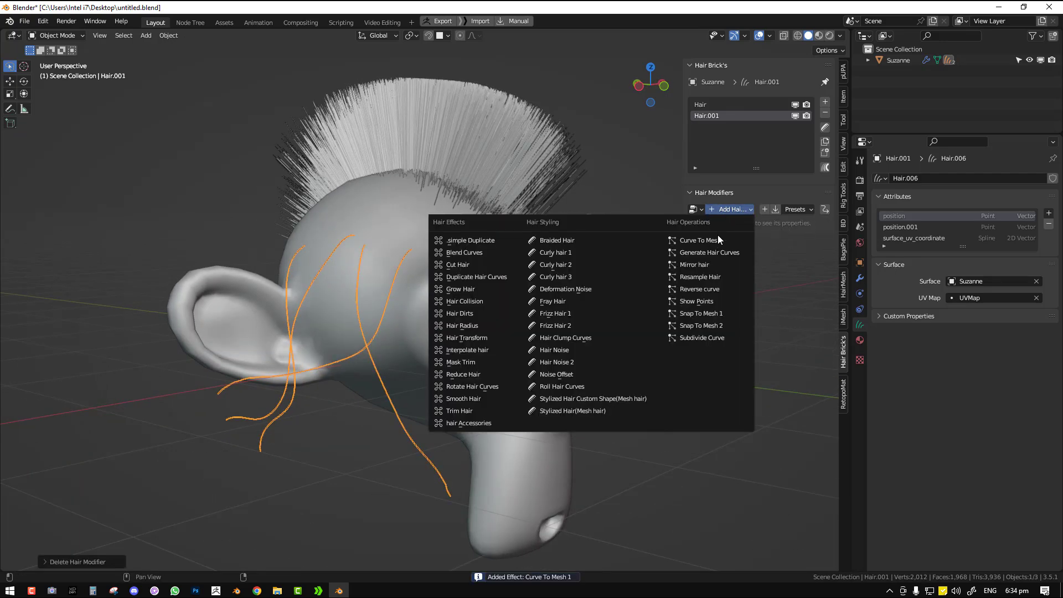
pyautogui.click(715, 254)
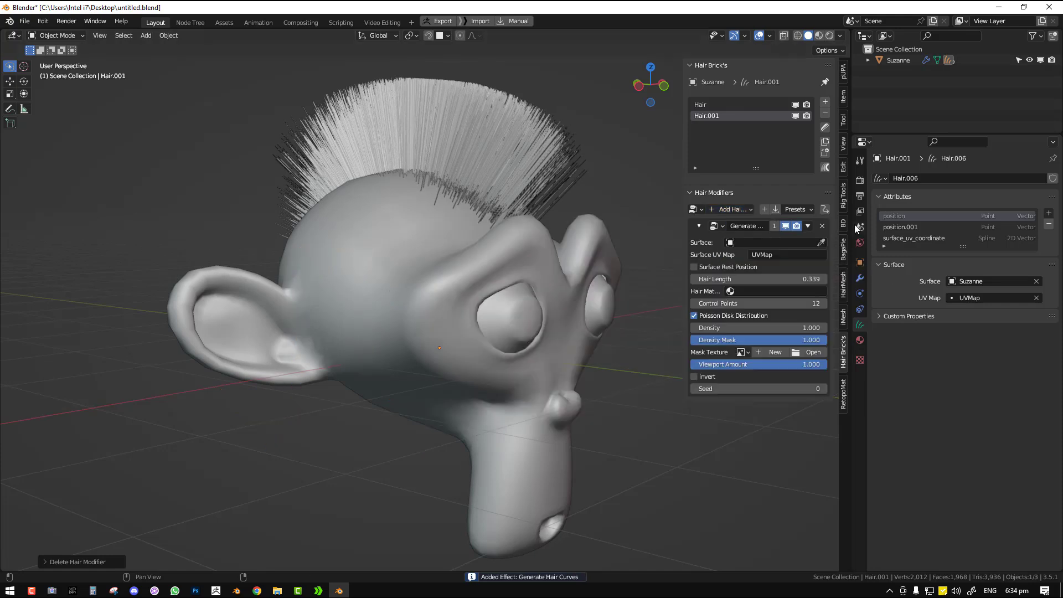
pyautogui.click(821, 242)
pyautogui.press('Escape')
pyautogui.click(775, 355)
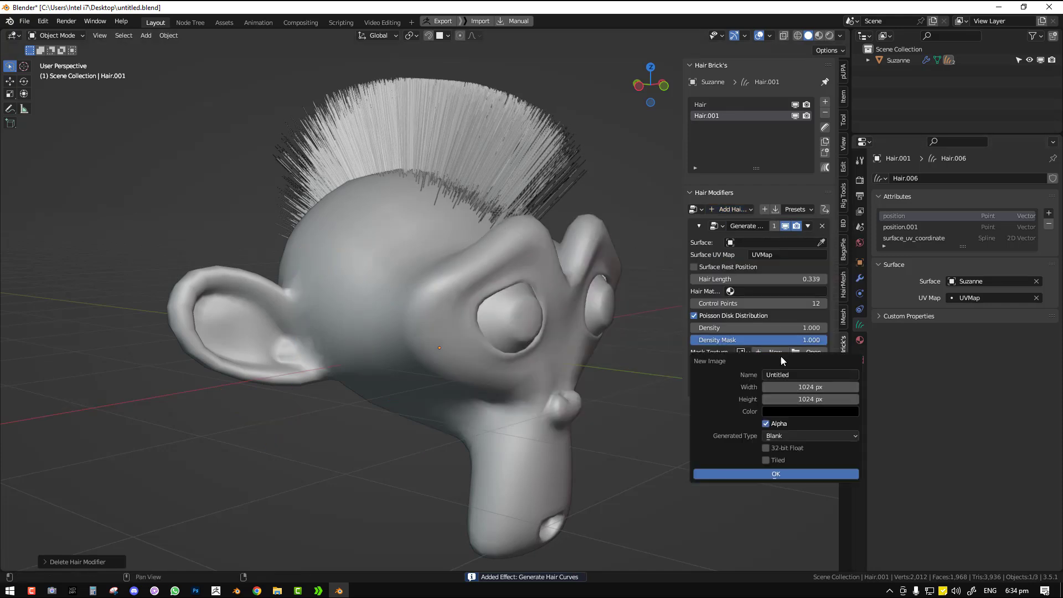
pyautogui.click(806, 474)
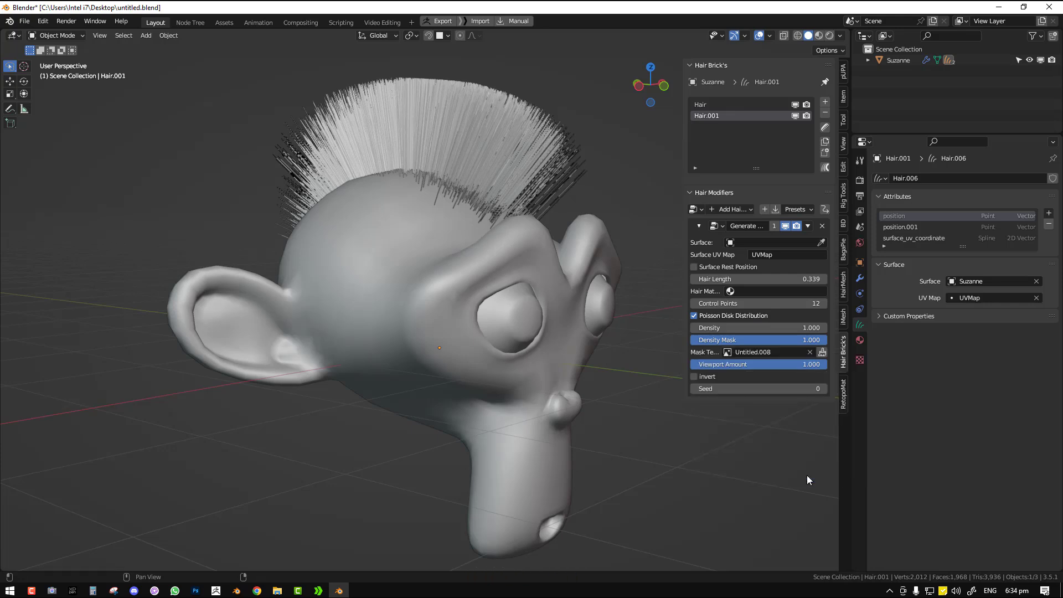
# Paint a white spot on the mask texture above Suzanne's ear and return to Object Mode
pyautogui.click(822, 352)
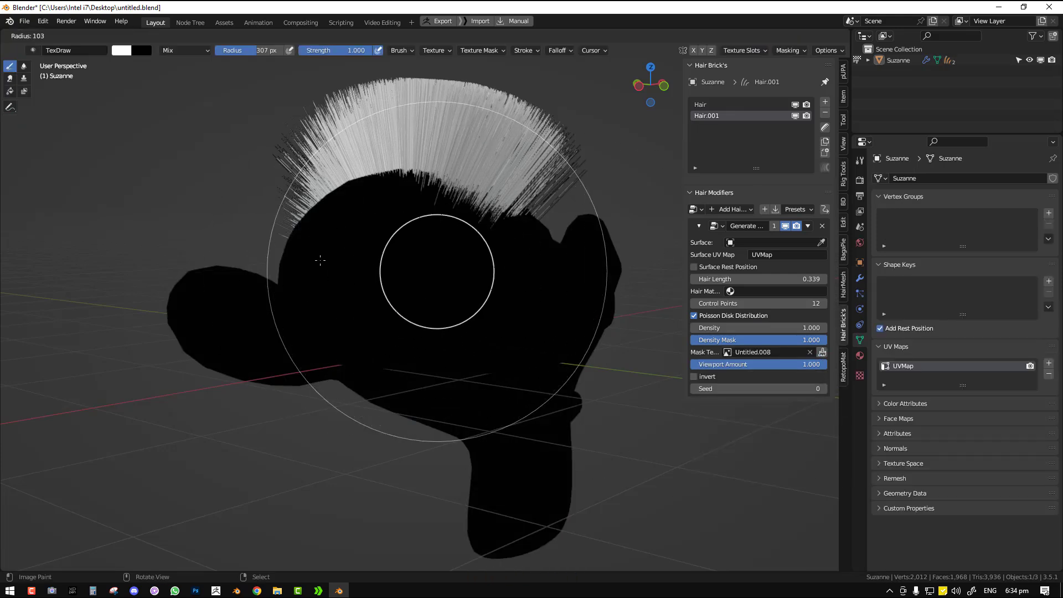
pyautogui.moveTo(363, 255)
pyautogui.mouseDown()
pyautogui.moveTo(396, 237)
pyautogui.moveTo(368, 273)
pyautogui.mouseUp()
pyautogui.hotkey('ctrl', 'Tab')
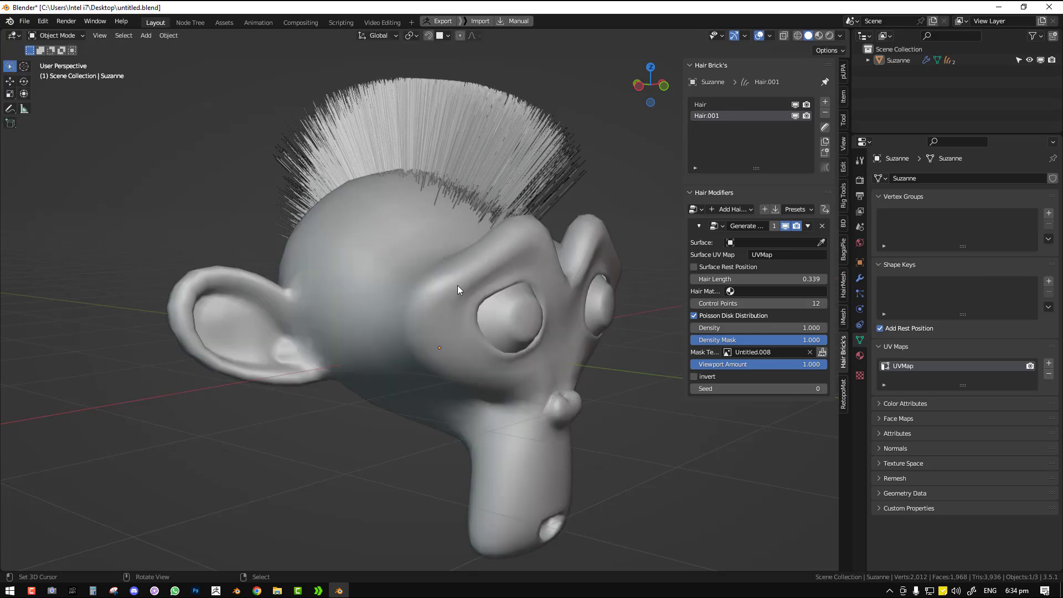
# Pick Suzanne as the Surface object of the Generate Hair Curves modifier and deselect everything
pyautogui.press('e')
pyautogui.click(363, 254)
pyautogui.moveTo(363, 254); pyautogui.dragTo(433, 282, button='middle')
pyautogui.scroll(1, 460, 285)
pyautogui.hotkey('alt', 'a')
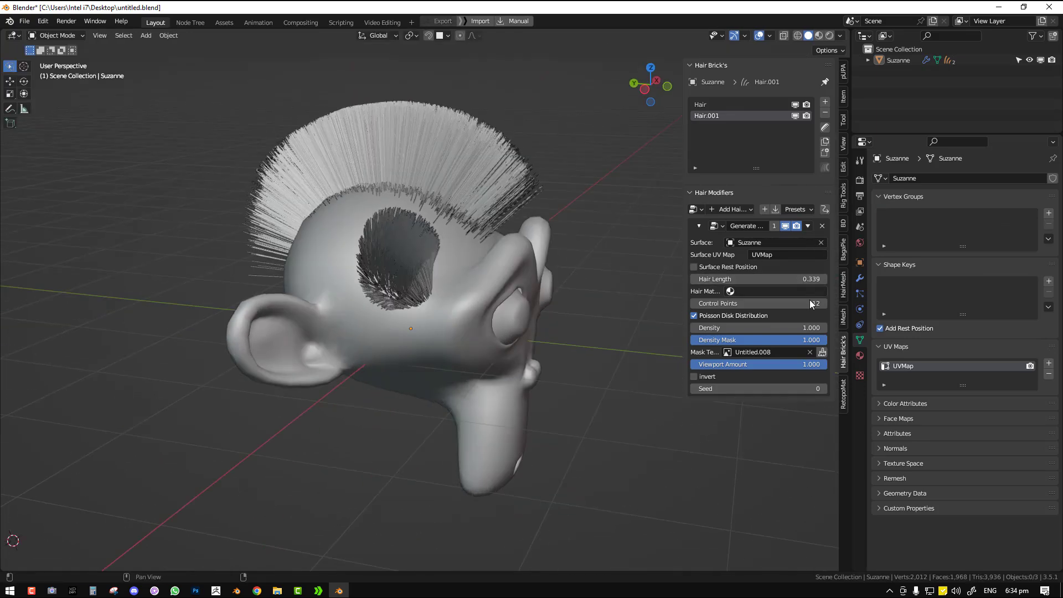
# Extend the painted mask across the side and back of Suzanne's head around the ear, and return to Object Mode
pyautogui.click(821, 353)
pyautogui.moveTo(360, 256); pyautogui.dragTo(396, 261, button='middle')
pyautogui.moveTo(410, 294); pyautogui.dragTo(357, 285)
pyautogui.moveTo(357, 286); pyautogui.dragTo(407, 279, button='middle')
pyautogui.moveTo(350, 300)
pyautogui.mouseDown()
pyautogui.moveTo(361, 289)
pyautogui.moveTo(341, 338)
pyautogui.moveTo(367, 325)
pyautogui.mouseUp()
pyautogui.moveTo(368, 325); pyautogui.dragTo(387, 309, button='middle')
pyautogui.moveTo(387, 309)
pyautogui.mouseDown()
pyautogui.moveTo(351, 280)
pyautogui.moveTo(371, 329)
pyautogui.mouseUp()
pyautogui.hotkey('ctrl', 'Tab')
pyautogui.click(263, 303)
pyautogui.moveTo(443, 272); pyautogui.dragTo(374, 311, button='middle')
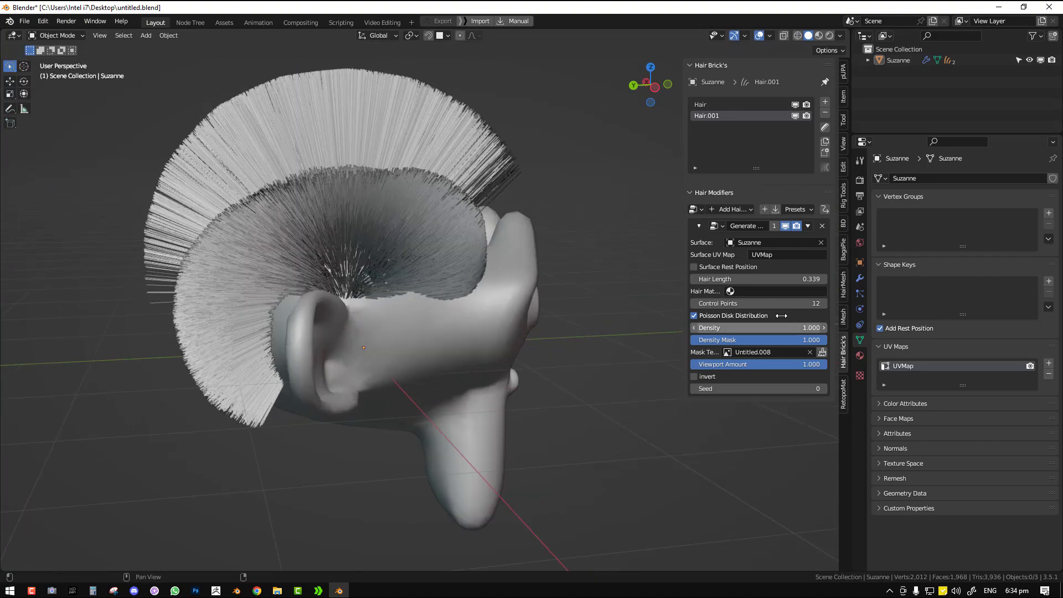
# Set the generated hair's Hair Length to 0.409 and Density to 0.060, and turn mask inversion on and off again
pyautogui.moveTo(781, 279)
pyautogui.mouseDown()
pyautogui.moveTo(725, 279)
pyautogui.moveTo(791, 279)
pyautogui.mouseUp()
pyautogui.moveTo(781, 328); pyautogui.dragTo(695, 328)
pyautogui.click(694, 377)
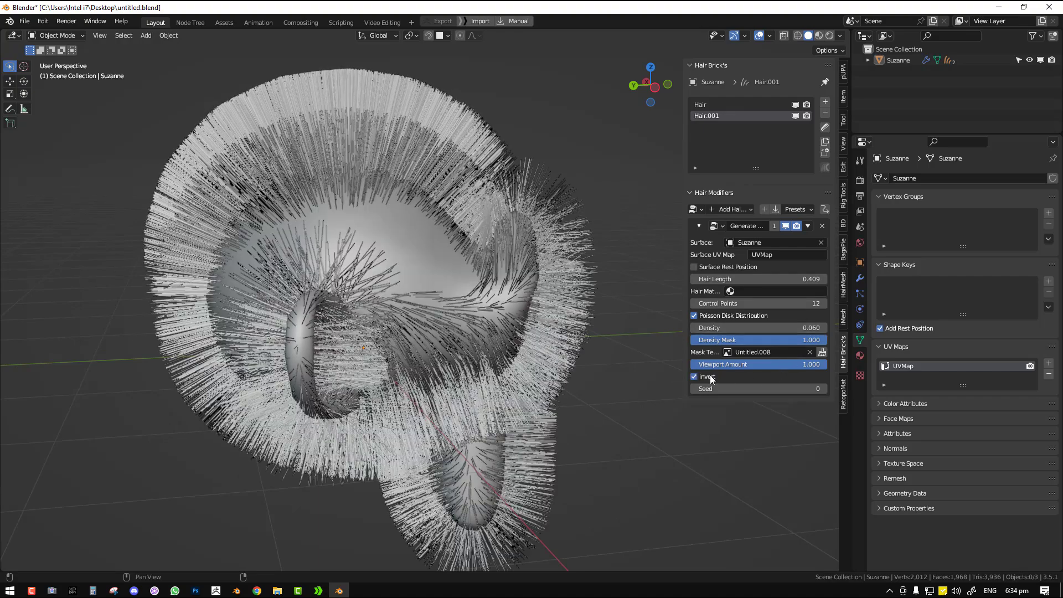
pyautogui.click(694, 377)
# Turn Surface Rest Position on and off again and set the modifier's Control Points to 14
pyautogui.moveTo(526, 332); pyautogui.dragTo(637, 277, button='middle')
pyautogui.click(744, 267)
pyautogui.moveTo(354, 249); pyautogui.dragTo(392, 229, button='middle')
pyautogui.click(718, 266)
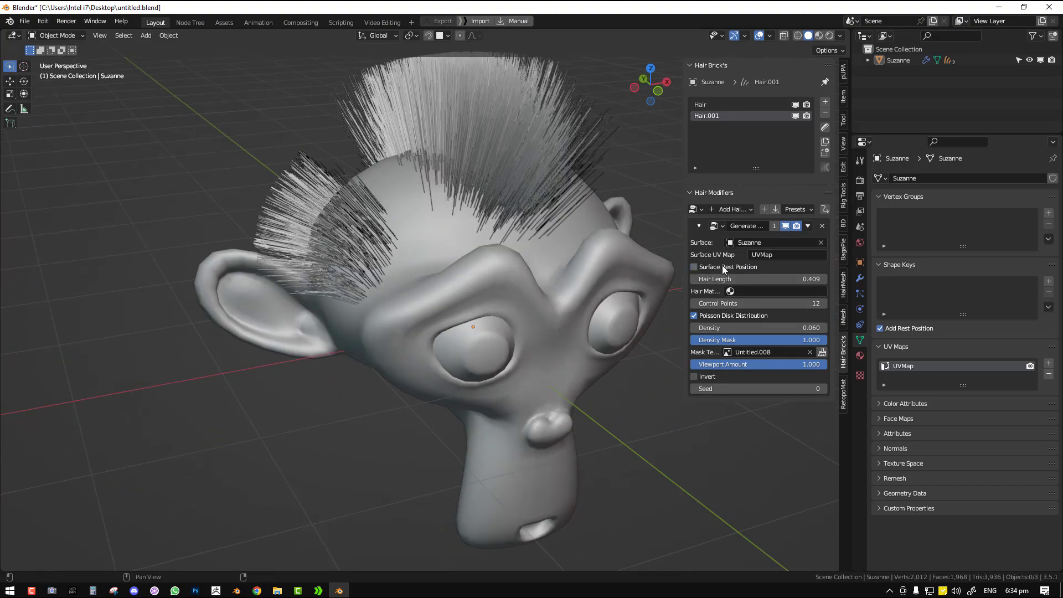
pyautogui.moveTo(758, 303); pyautogui.dragTo(767, 303)
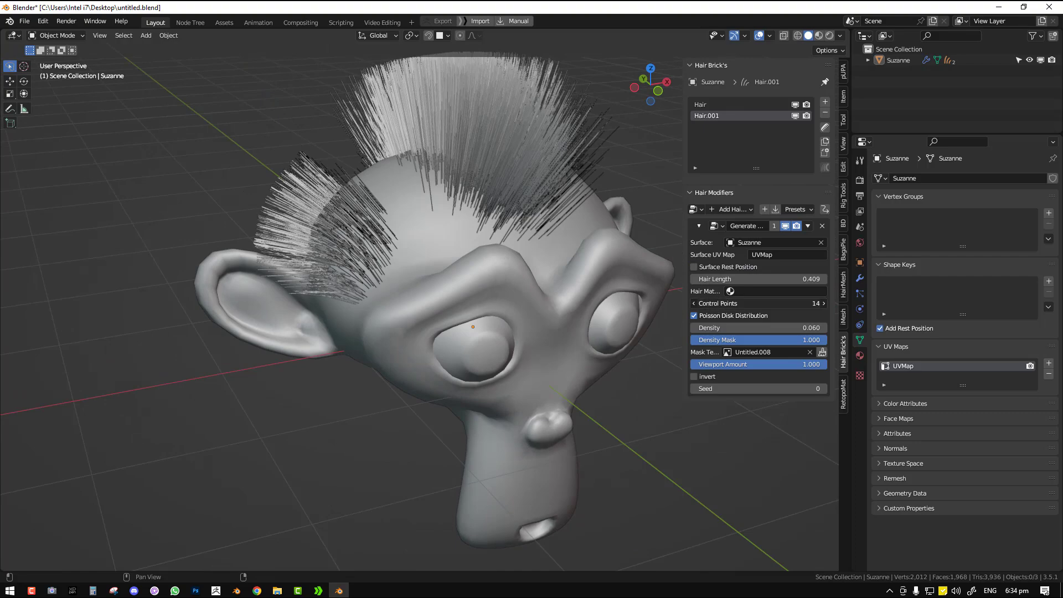
pyautogui.moveTo(490, 287); pyautogui.dragTo(520, 277, button='middle')
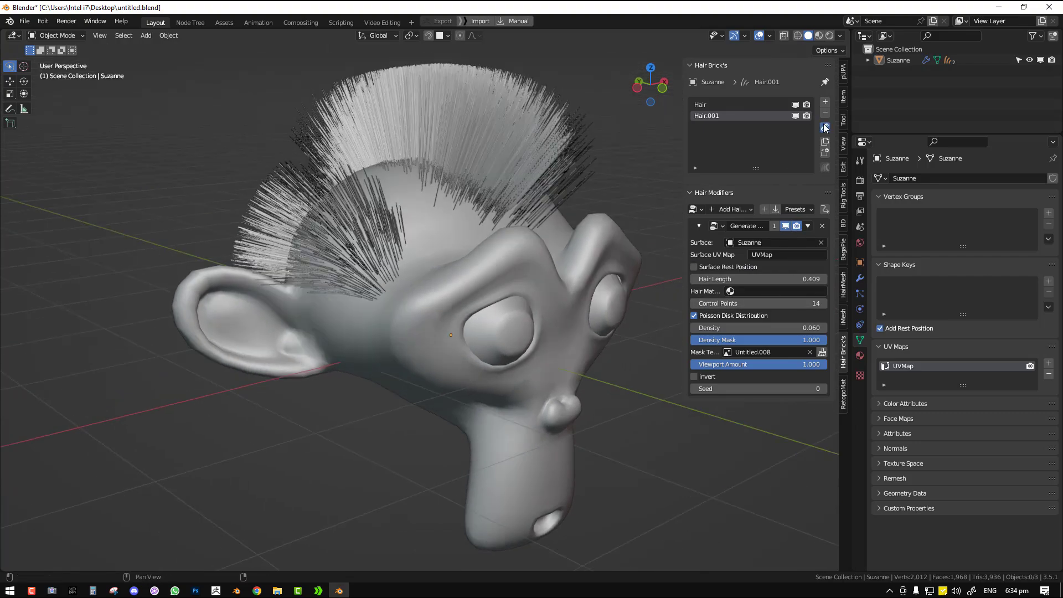
# Enter Sculpt Mode on Hair.001 to check which curves are editable, and return to Object Mode
pyautogui.click(825, 127)
pyautogui.moveTo(433, 190); pyautogui.dragTo(377, 211, button='middle')
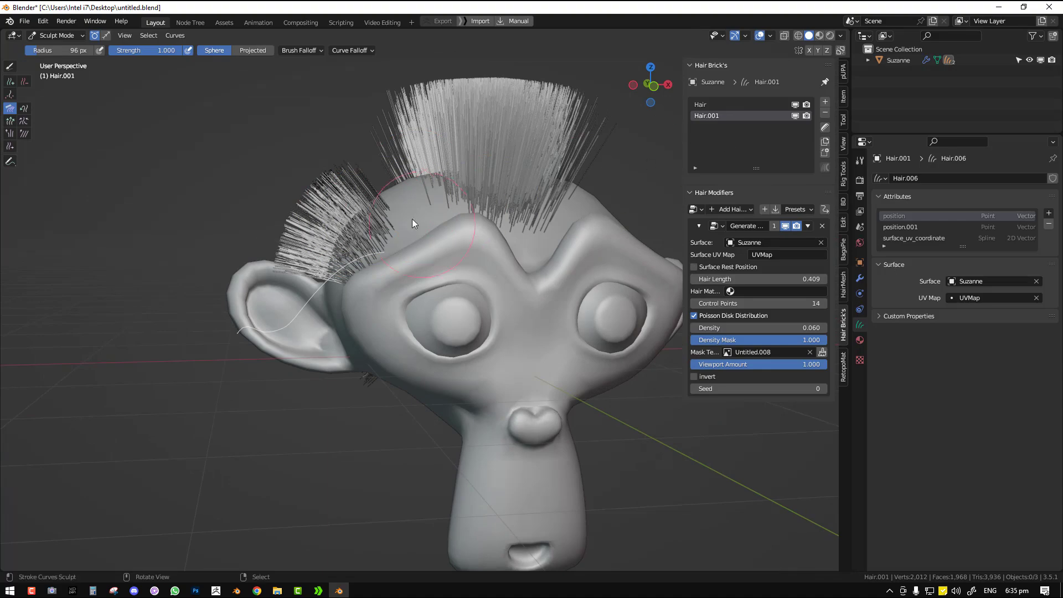
pyautogui.press('Tab')
pyautogui.moveTo(551, 207); pyautogui.dragTo(600, 215, button='middle')
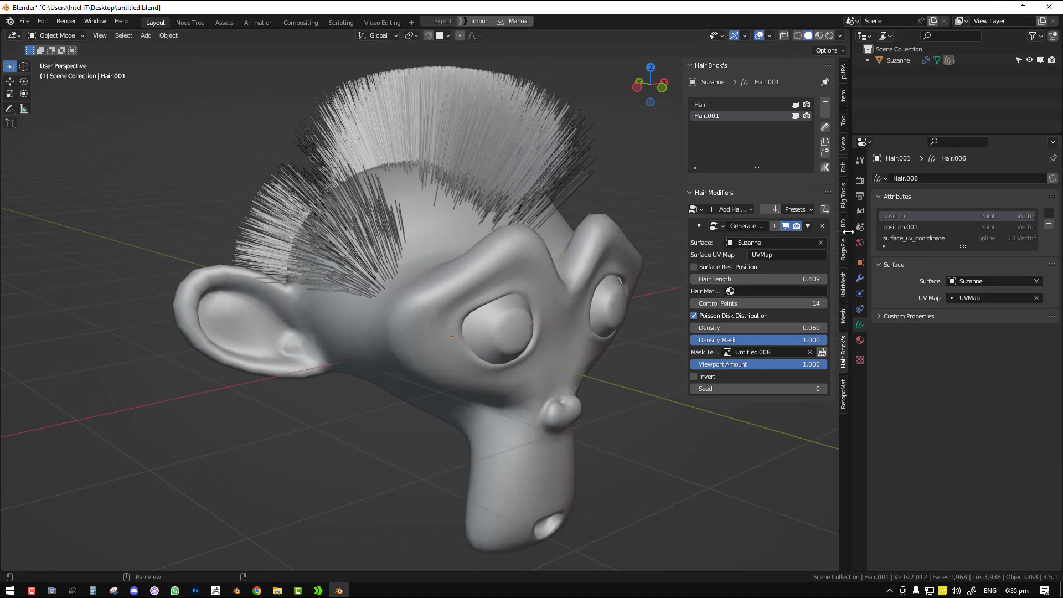
# Apply the Generate Hair Curves modifier and enter Sculpt Mode on the resulting hair
pyautogui.click(808, 226)
pyautogui.click(816, 238)
pyautogui.moveTo(439, 253)
pyautogui.mouseDown(button='middle')
pyautogui.moveTo(520, 246)
pyautogui.moveTo(361, 255)
pyautogui.moveTo(377, 201)
pyautogui.mouseUp(button='middle')
pyautogui.click(824, 128)
# Comb the generated hair back and down behind Suzanne's ear with a 184 px brush, and return to Object Mode
pyautogui.hotkey('shift', 'space')
pyautogui.click(407, 244)
pyautogui.moveTo(377, 201)
pyautogui.mouseDown()
pyautogui.moveTo(264, 234)
pyautogui.moveTo(256, 214)
pyautogui.moveTo(253, 228)
pyautogui.moveTo(277, 237)
pyautogui.mouseUp()
pyautogui.moveTo(277, 237)
pyautogui.mouseDown(button='middle')
pyautogui.moveTo(431, 282)
pyautogui.moveTo(340, 228)
pyautogui.mouseUp(button='middle')
pyautogui.moveTo(264, 269)
pyautogui.mouseDown()
pyautogui.moveTo(221, 372)
pyautogui.moveTo(294, 422)
pyautogui.mouseUp()
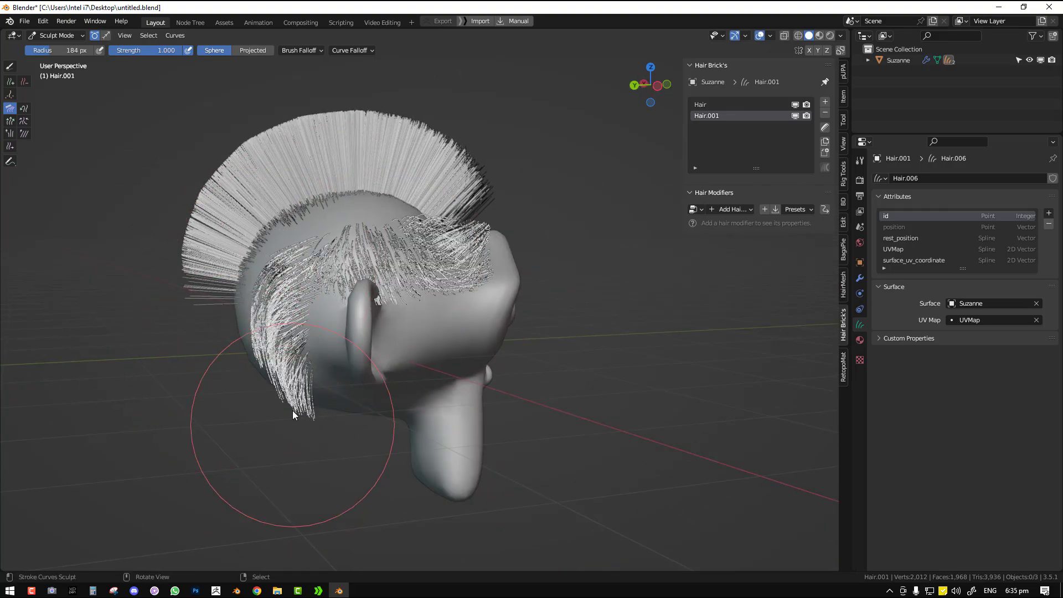
pyautogui.moveTo(394, 398); pyautogui.dragTo(373, 359, button='middle')
pyautogui.hotkey('ctrl', 'Tab')
pyautogui.click(279, 358)
# Try a Resample Hair modifier with Viewport View set to 17 on the combed hair, and delete it
pyautogui.click(719, 210)
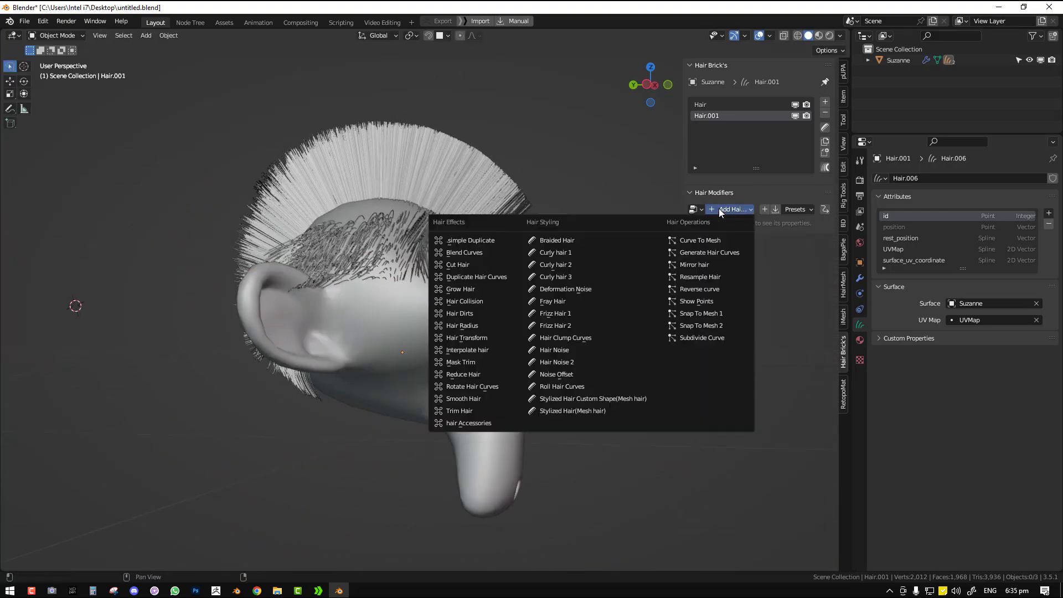
pyautogui.click(701, 278)
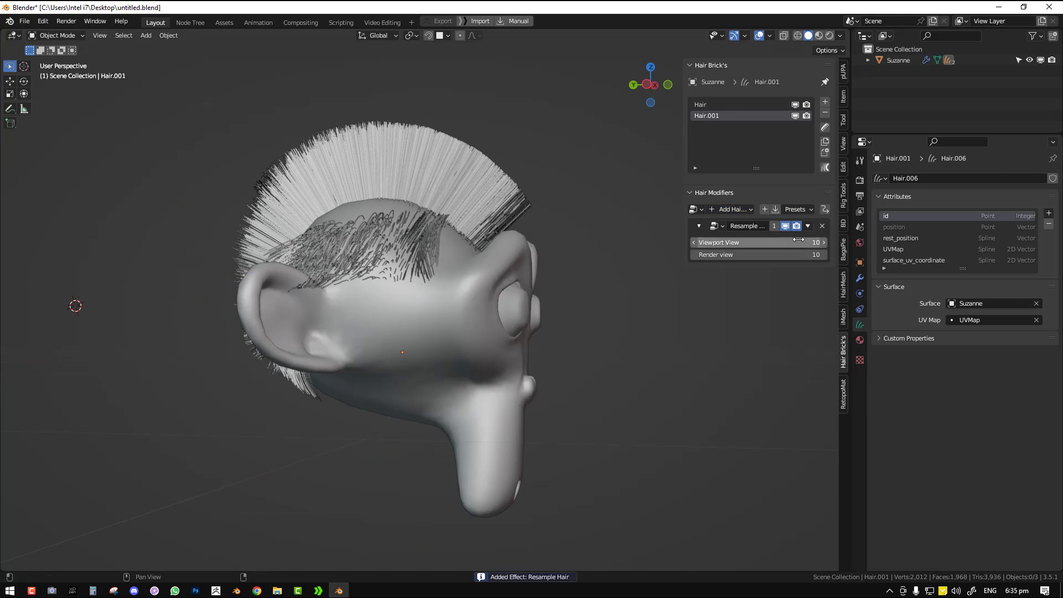
pyautogui.moveTo(797, 243); pyautogui.dragTo(816, 242)
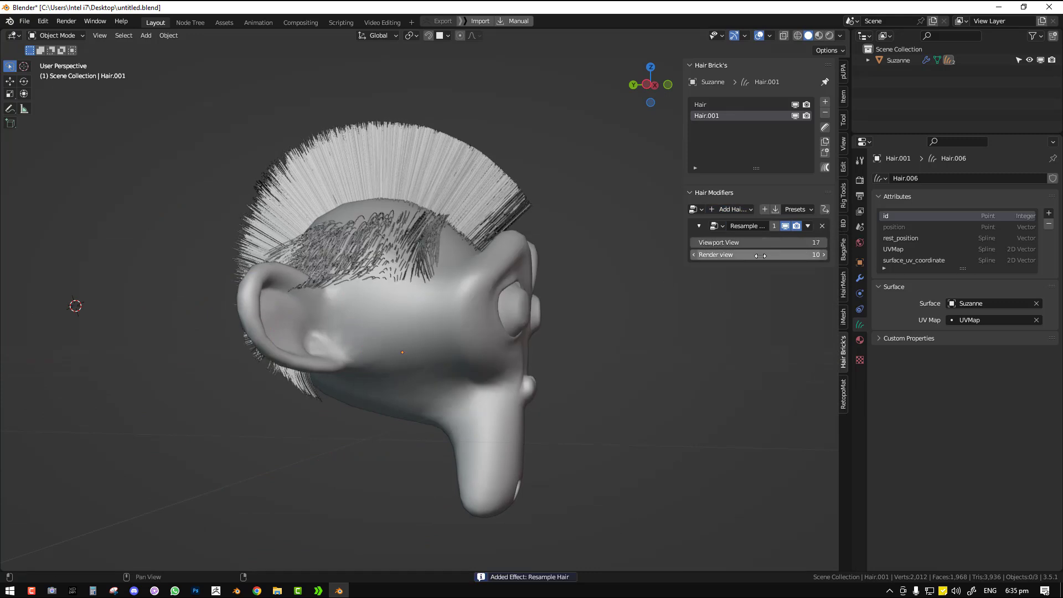
pyautogui.click(821, 226)
# Add a Show Points modifier to the hair, examine the strands' points up close and delete the modifier
pyautogui.click(737, 210)
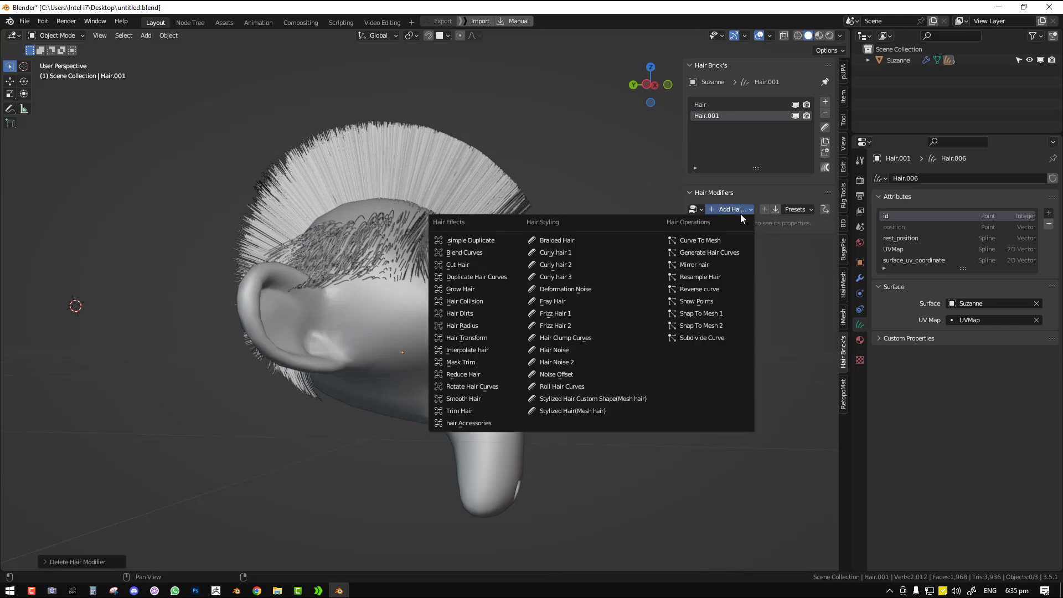
pyautogui.click(696, 302)
pyautogui.moveTo(716, 297); pyautogui.dragTo(476, 254, button='middle')
pyautogui.scroll(10, 487, 266)
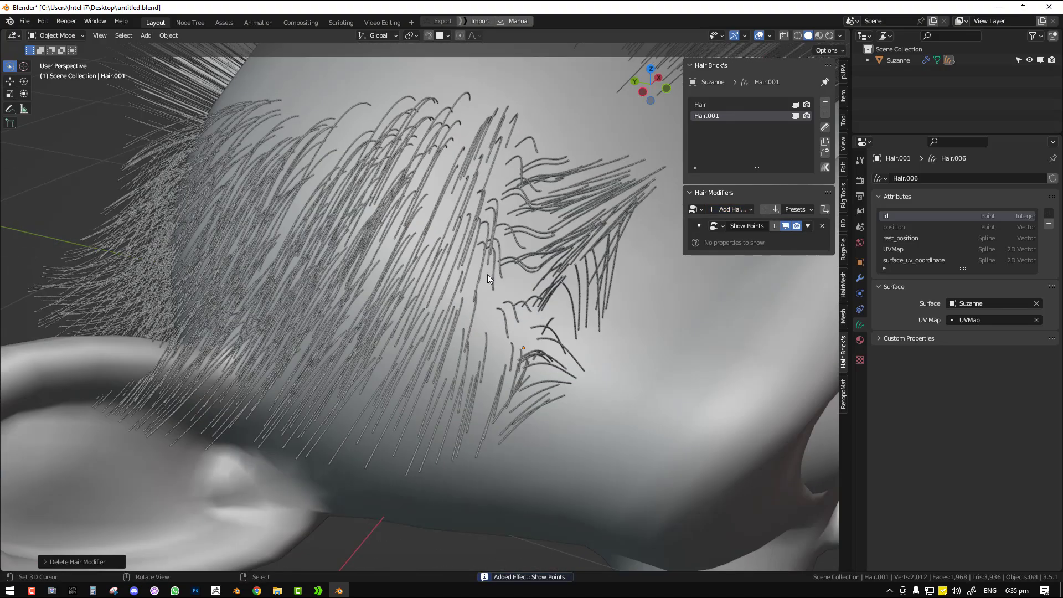
pyautogui.scroll(-10, 518, 267)
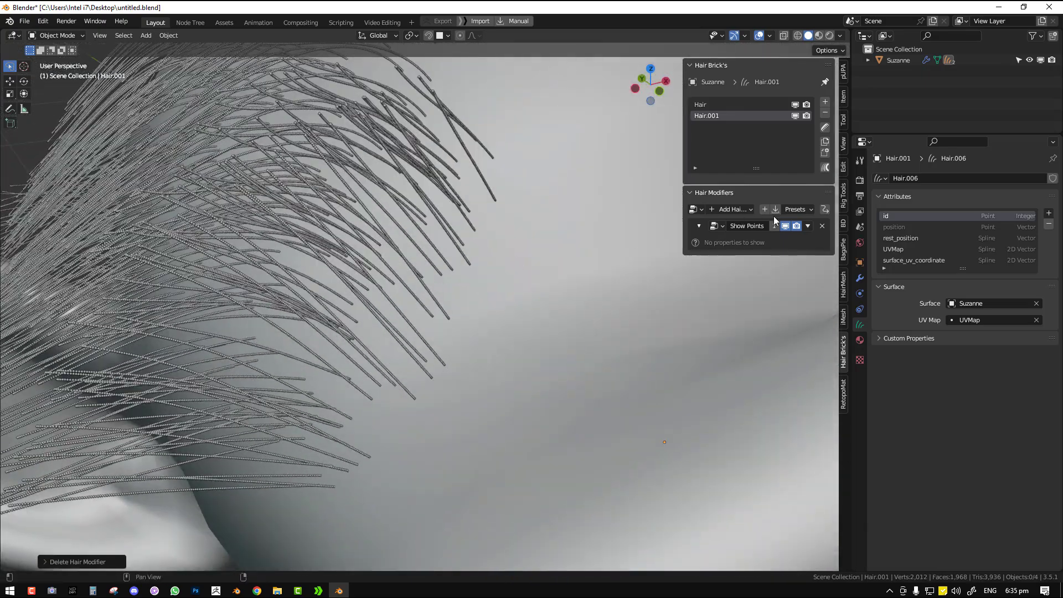
pyautogui.click(823, 226)
# Try a Subdivide Curve modifier with a subdivide curve value of 8 on the hair, and delete it
pyautogui.click(732, 209)
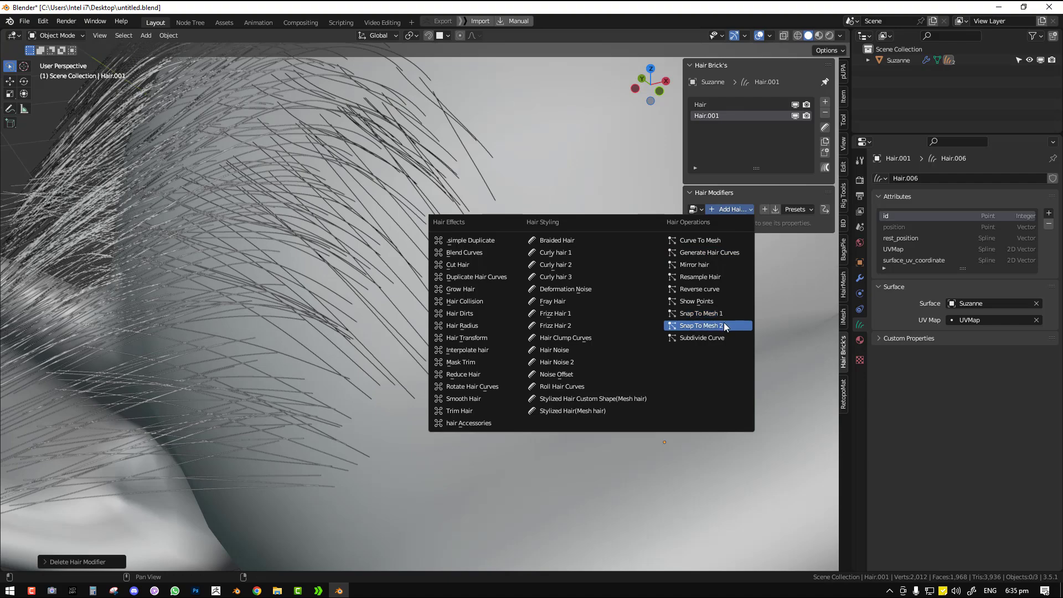
pyautogui.click(723, 337)
pyautogui.click(823, 243)
pyautogui.click(823, 243)
pyautogui.scroll(-4, 521, 299)
pyautogui.moveTo(521, 299); pyautogui.dragTo(487, 289, button='middle')
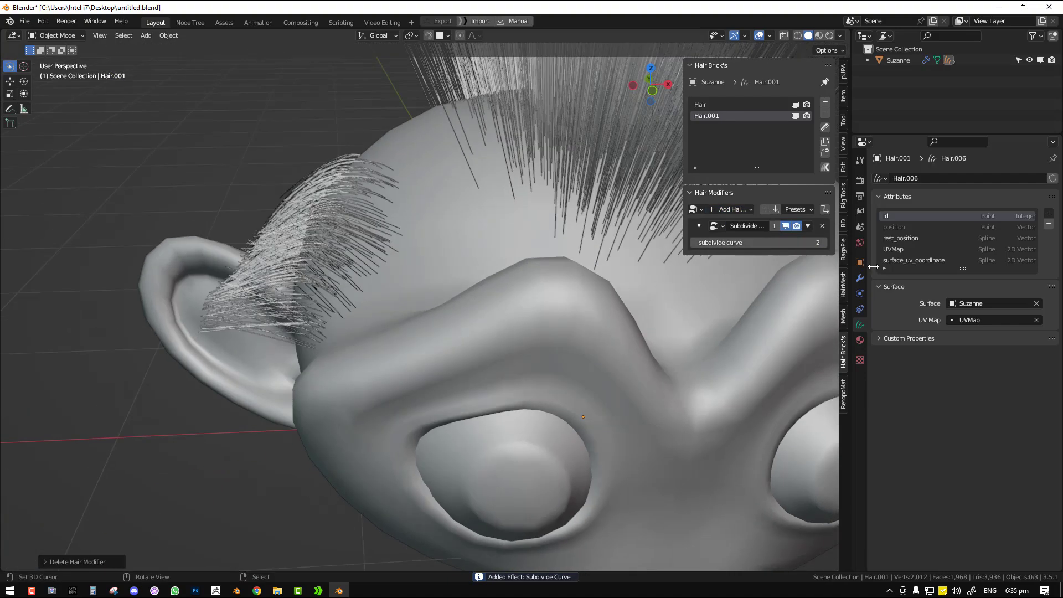
pyautogui.moveTo(740, 243)
pyautogui.mouseDown()
pyautogui.moveTo(792, 243)
pyautogui.moveTo(752, 251)
pyautogui.mouseUp()
pyautogui.click(721, 208)
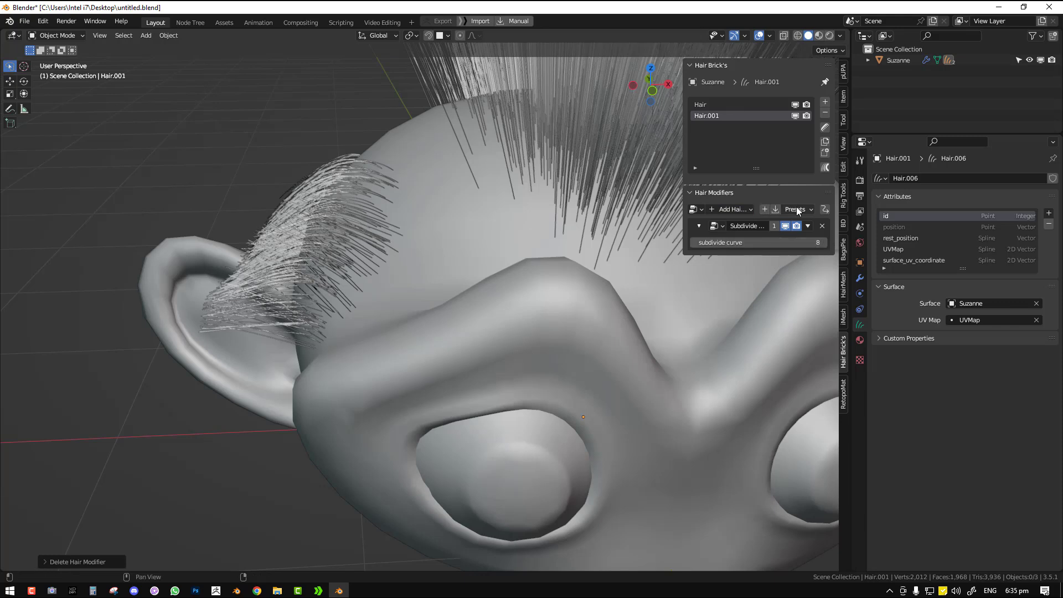
pyautogui.click(822, 226)
# Add a Snap To Mesh 2 modifier to the hair and pick Suzanne as its Object
pyautogui.click(722, 209)
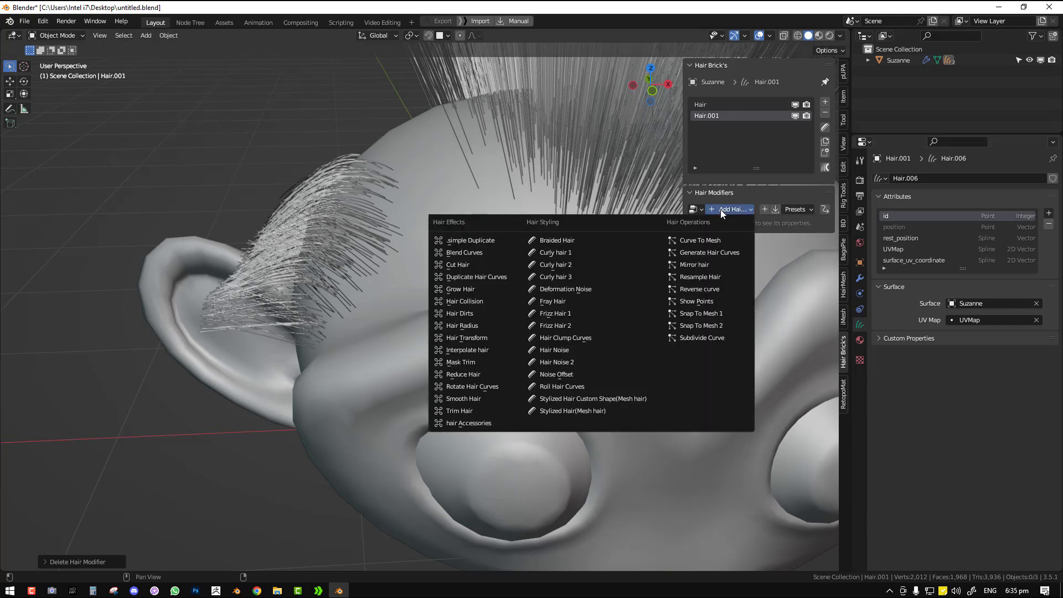
pyautogui.click(716, 324)
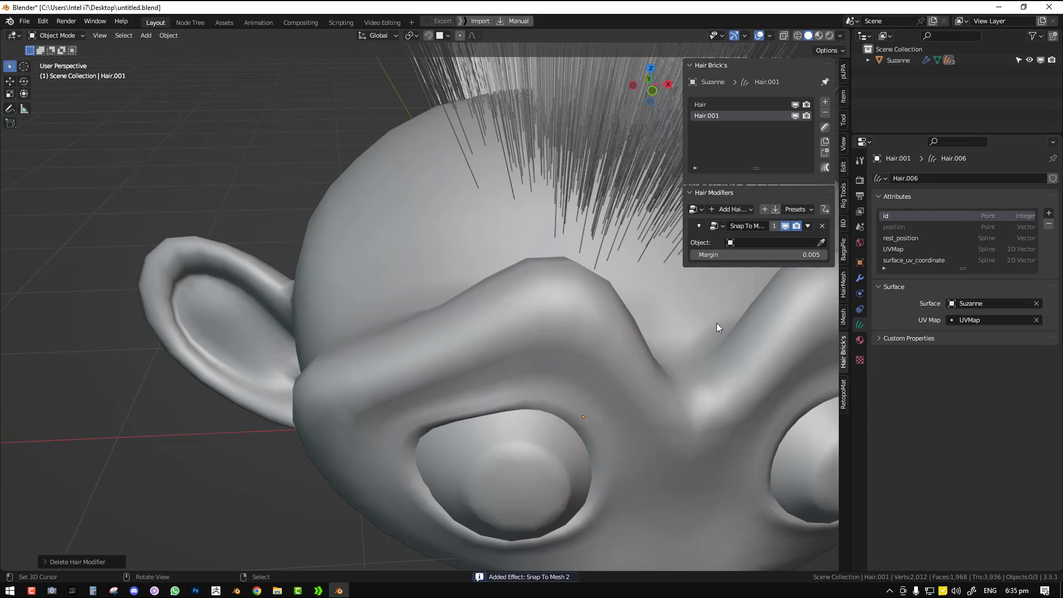
pyautogui.click(821, 243)
pyautogui.click(470, 244)
pyautogui.moveTo(467, 247); pyautogui.dragTo(583, 230, button='middle')
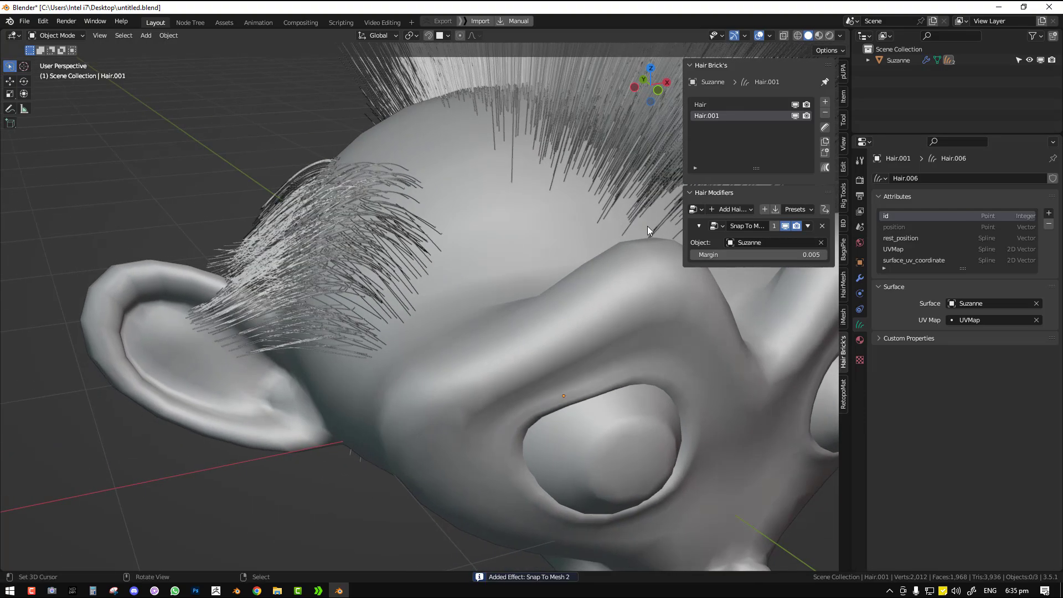
# Try adjusting the Margin of the Snap To Mesh 2 modifier and delete the modifier
pyautogui.rightClick(776, 256)
pyautogui.moveTo(782, 255)
pyautogui.mouseDown()
pyautogui.moveTo(814, 255)
pyautogui.moveTo(785, 255)
pyautogui.mouseUp()
pyautogui.click(822, 227)
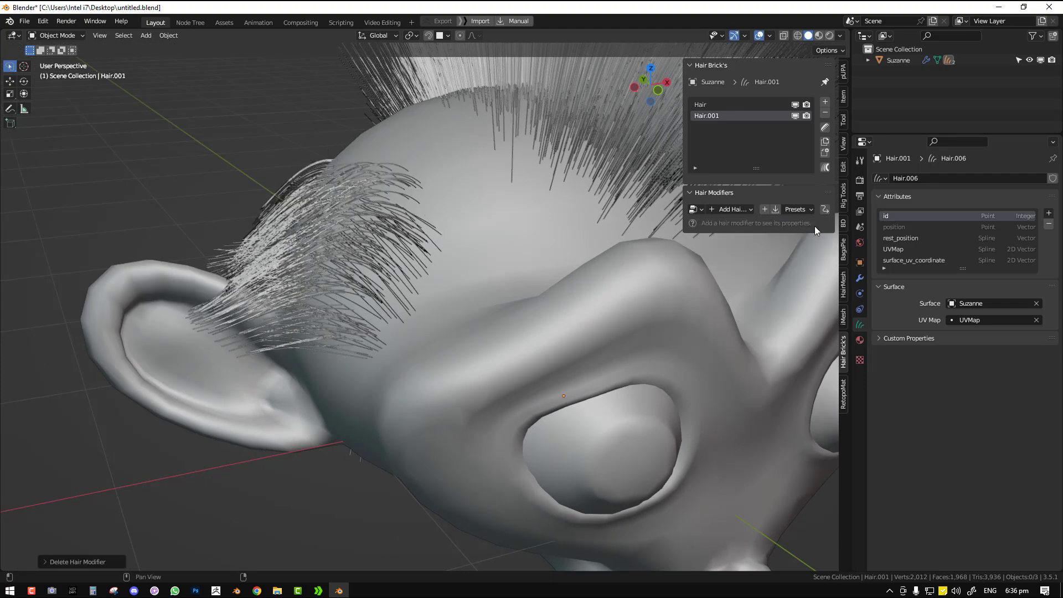
# Widen the Hair Brick's sidebar, and set the curves shape type to Strip with the Hair system selected
pyautogui.click(730, 209)
pyautogui.moveTo(685, 195); pyautogui.dragTo(634, 209)
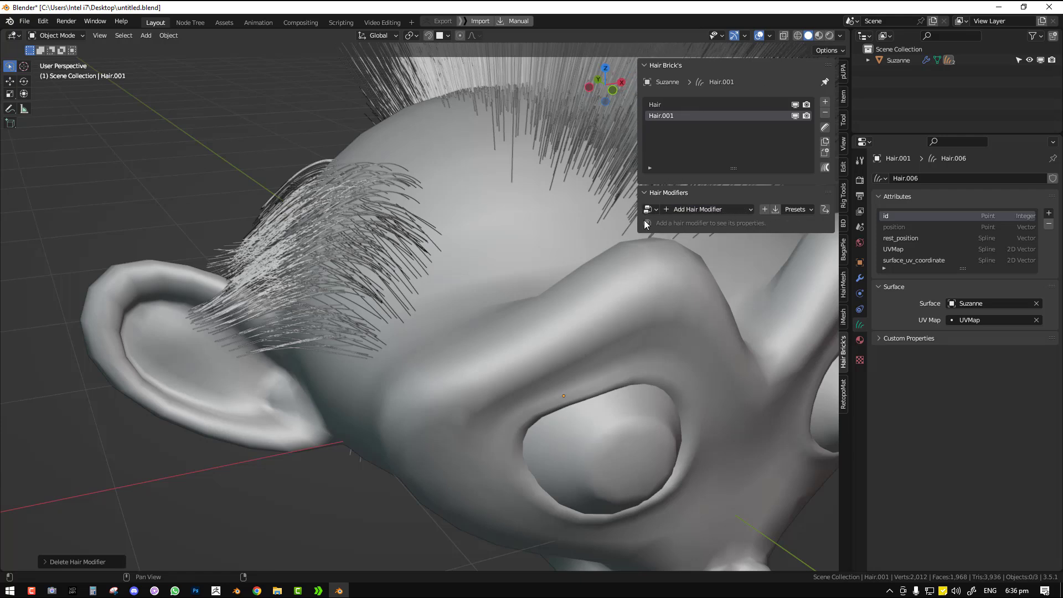
pyautogui.click(699, 104)
pyautogui.scroll(-3, 523, 209)
pyautogui.press('F8')
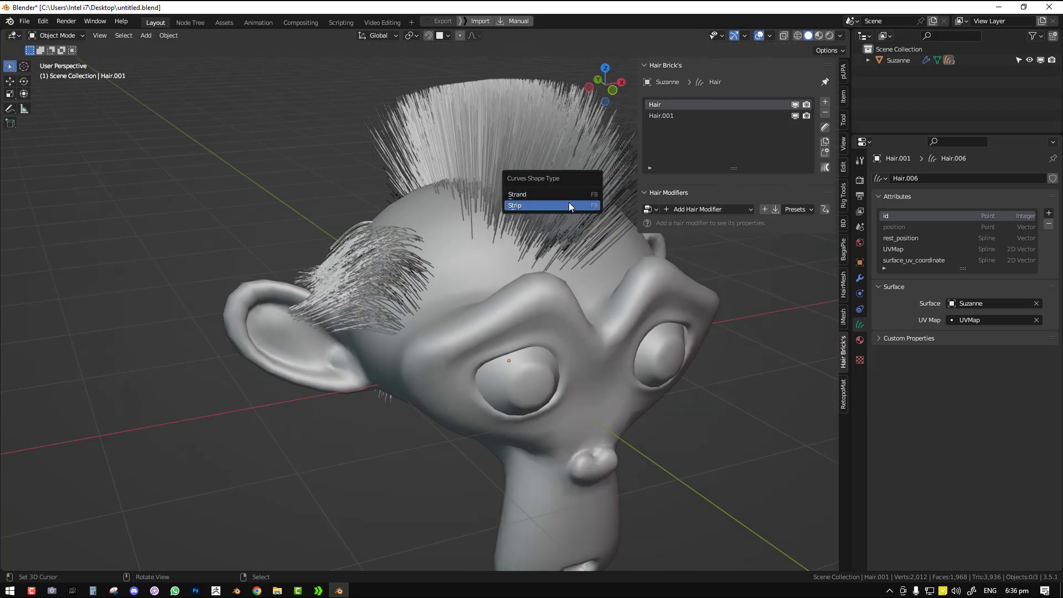
pyautogui.click(570, 205)
# Add a Hair Radius modifier to the Hair system on top of Suzanne's head
pyautogui.moveTo(546, 215); pyautogui.dragTo(569, 225, button='middle')
pyautogui.moveTo(643, 123); pyautogui.dragTo(666, 157, button='middle')
pyautogui.click(696, 210)
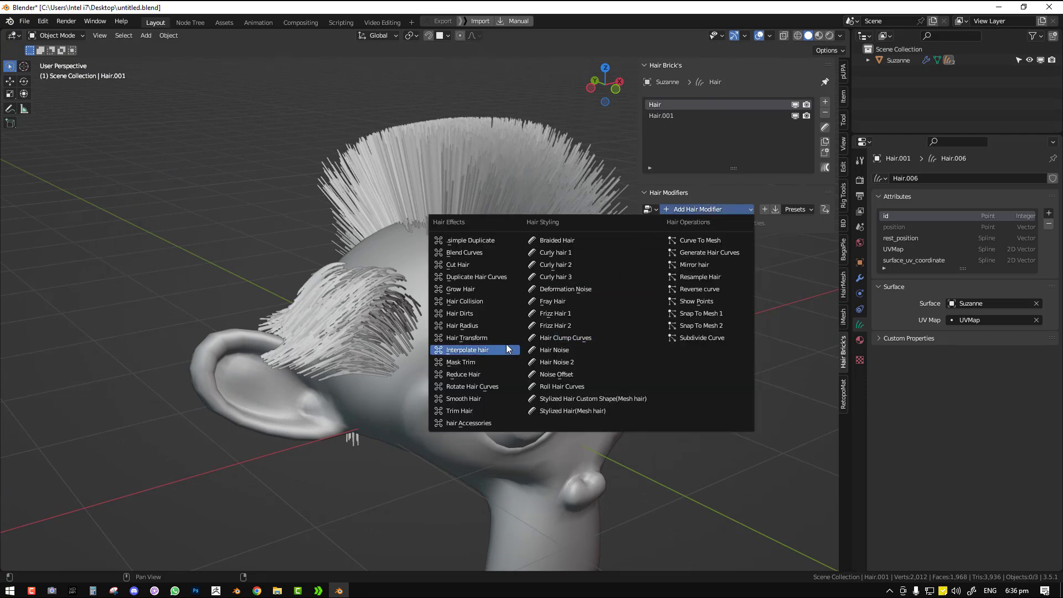
pyautogui.click(486, 326)
pyautogui.click(734, 226)
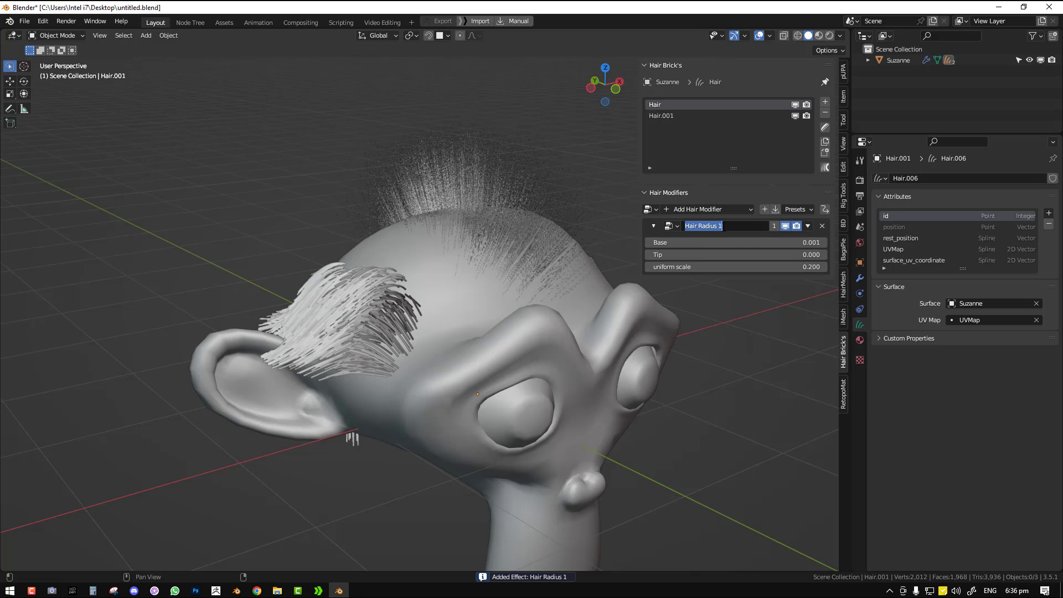
# Add a Hair Radius modifier to Hair.001 and set its uniform scale to 3.600
pyautogui.click(676, 115)
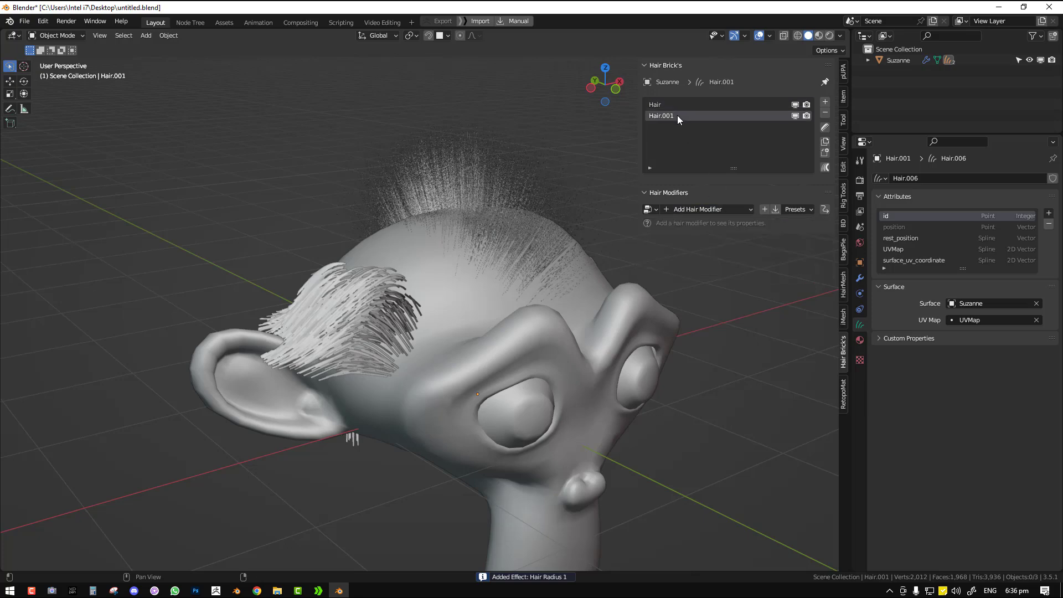
pyautogui.click(699, 210)
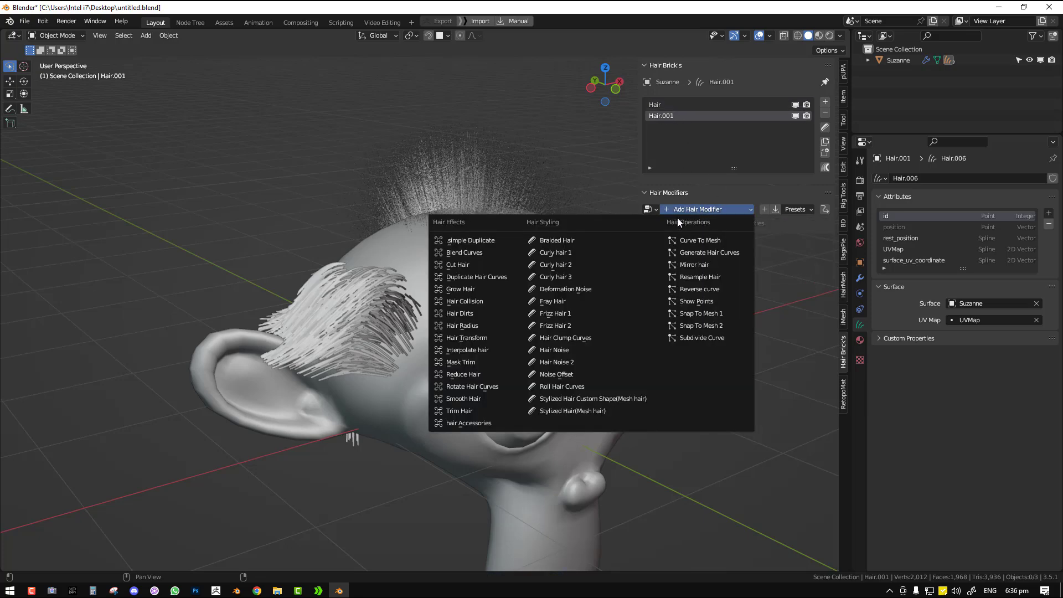
pyautogui.click(490, 326)
pyautogui.scroll(2, 469, 307)
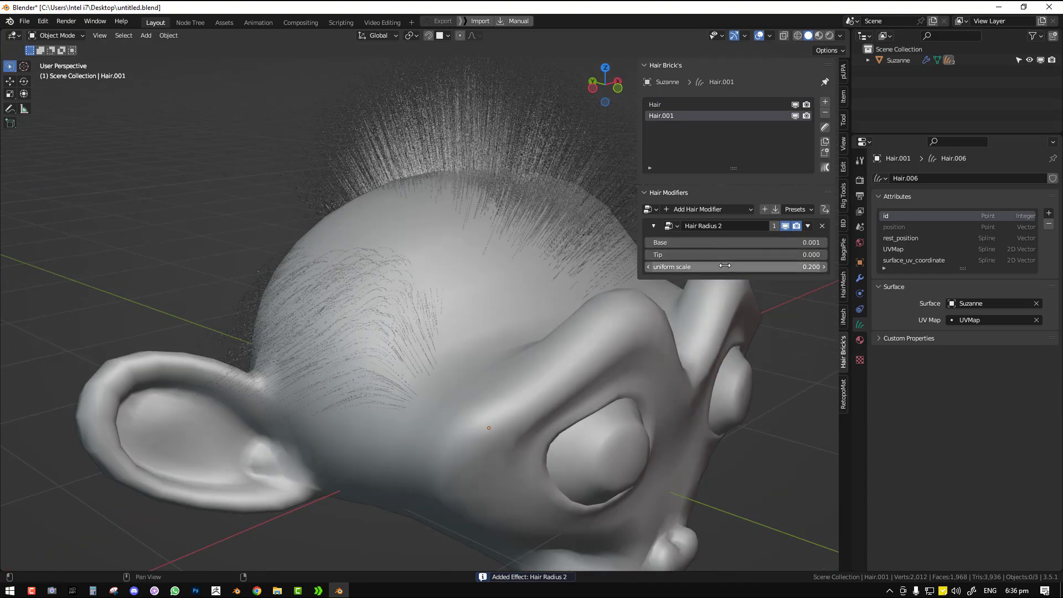
pyautogui.moveTo(732, 267); pyautogui.dragTo(798, 267)
pyautogui.scroll(-3, 547, 250)
pyautogui.moveTo(547, 250); pyautogui.dragTo(516, 269, button='middle')
pyautogui.scroll(2, 498, 175)
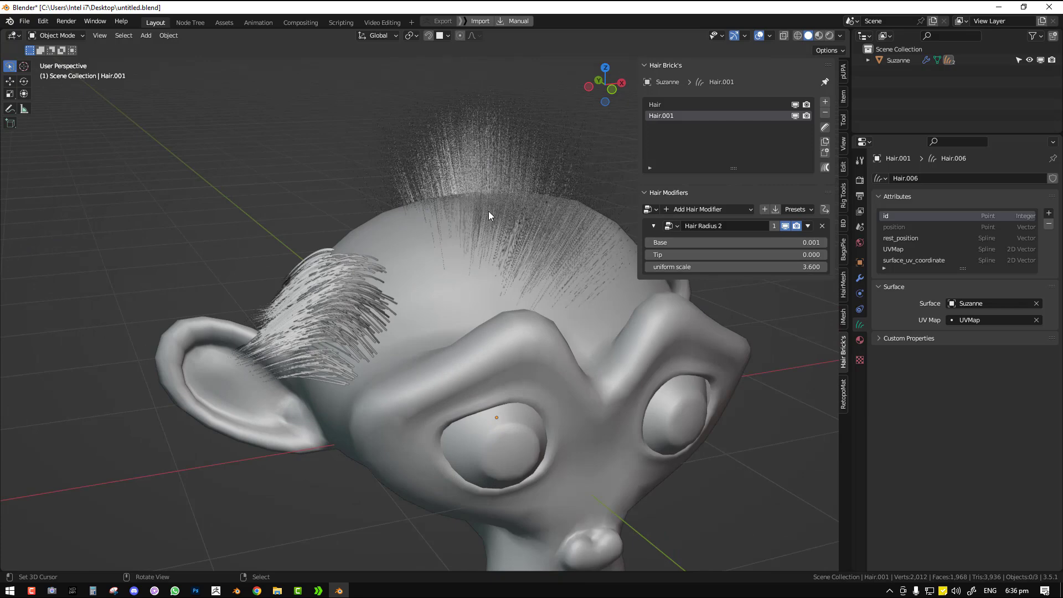
# Try adding the existing Hair Radius 1 modifier to Hair a second time, and delete one of the two copies
pyautogui.click(682, 104)
pyautogui.click(667, 115)
pyautogui.click(673, 103)
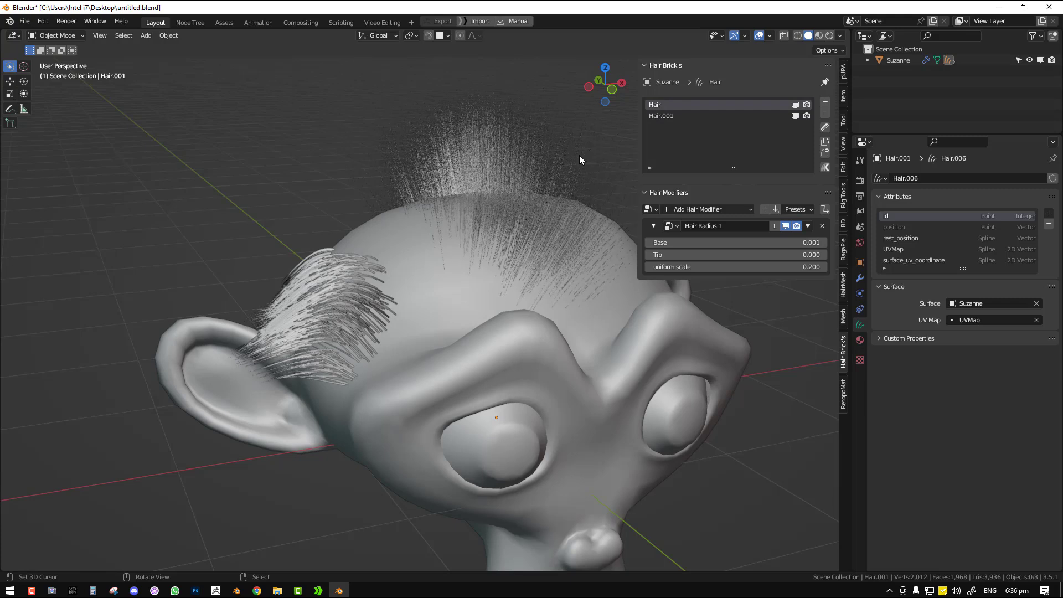
pyautogui.click(647, 209)
pyautogui.scroll(-5, 693, 573)
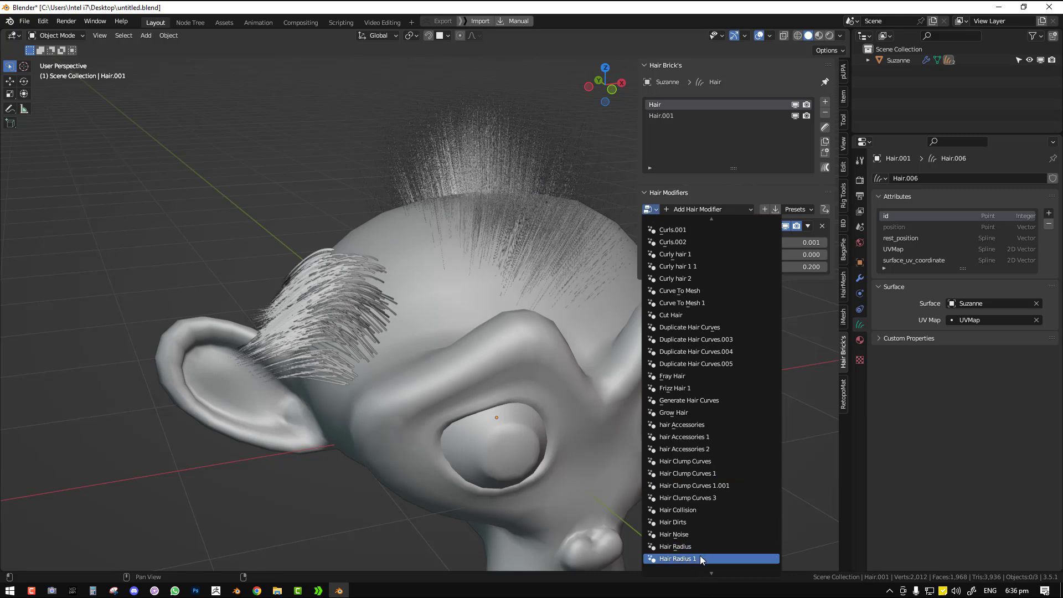
pyautogui.click(700, 557)
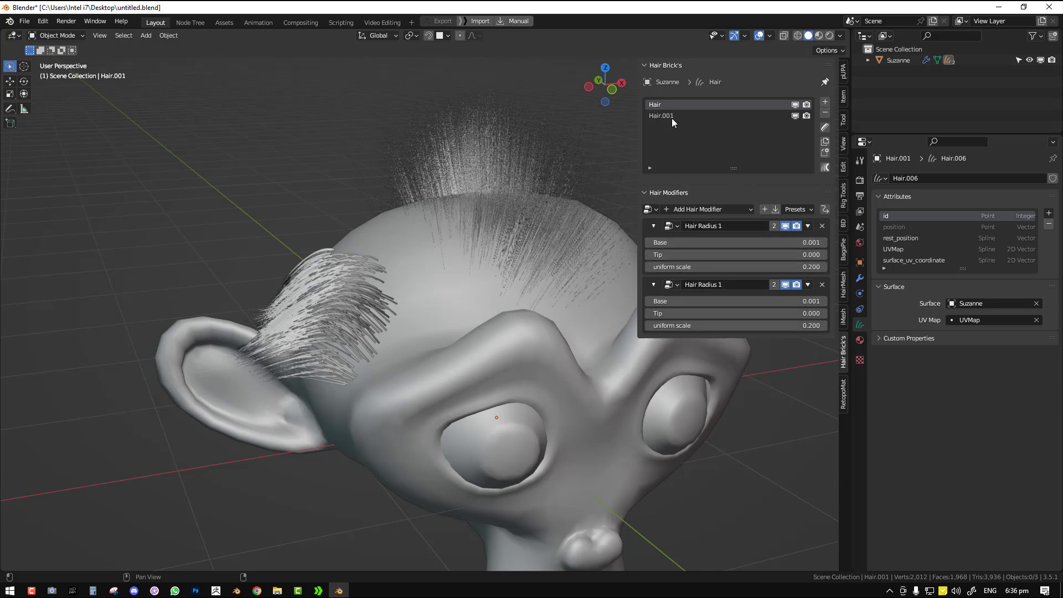
pyautogui.click(822, 225)
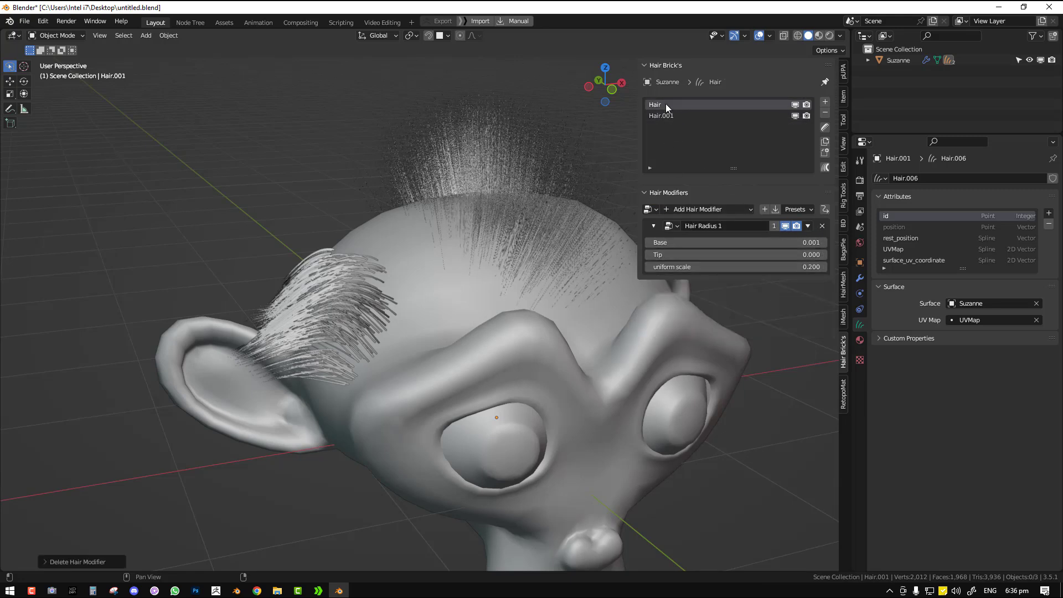
# Switch Hair's modifier to the existing Hair Radius 2 used by Hair.001, and set its uniform scale to 0.800
pyautogui.click(676, 115)
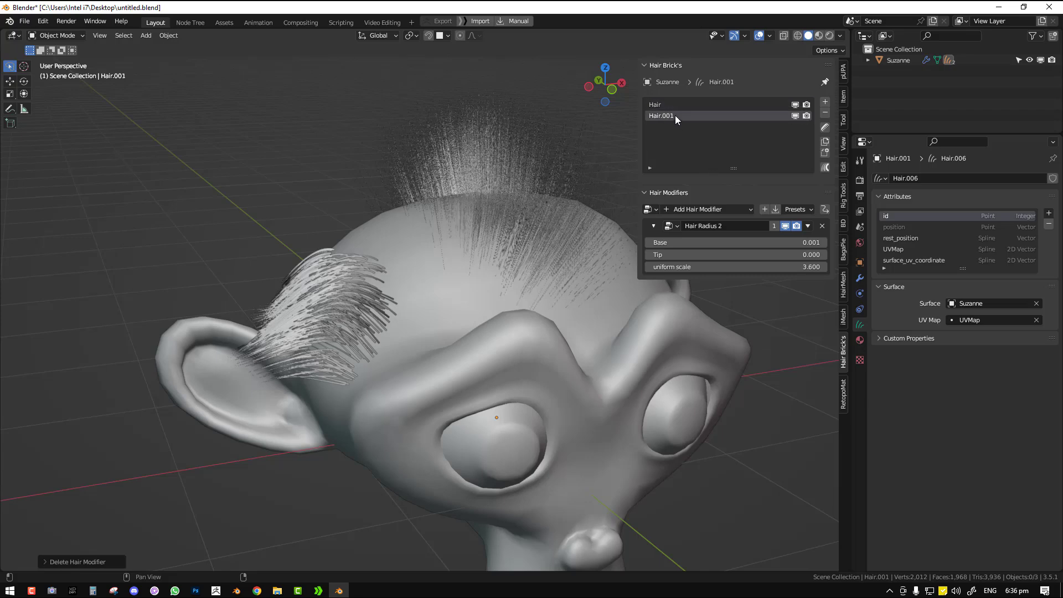
pyautogui.click(669, 104)
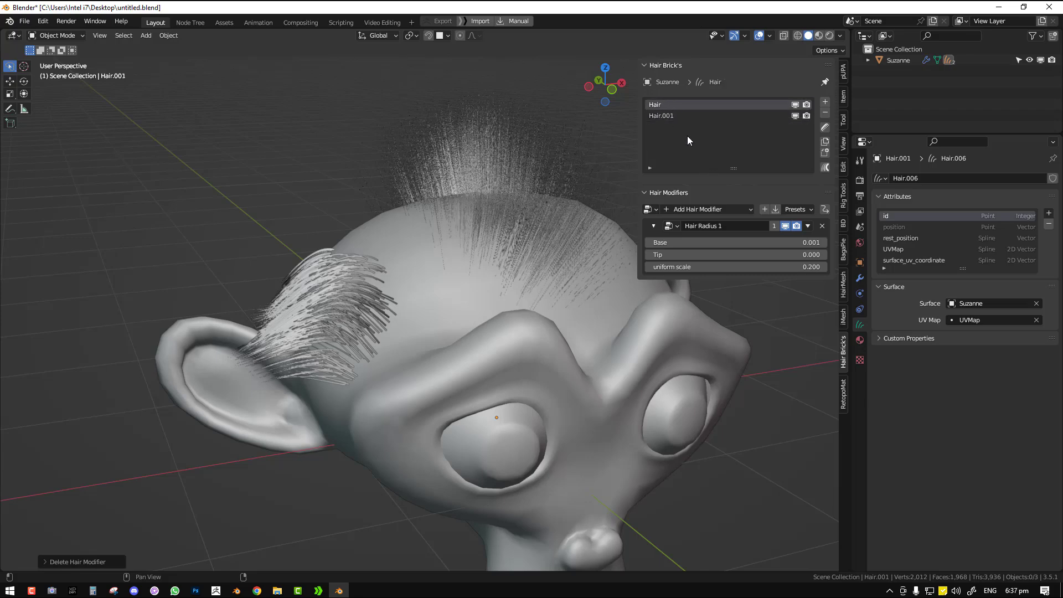
pyautogui.click(668, 226)
pyautogui.scroll(-4, 730, 556)
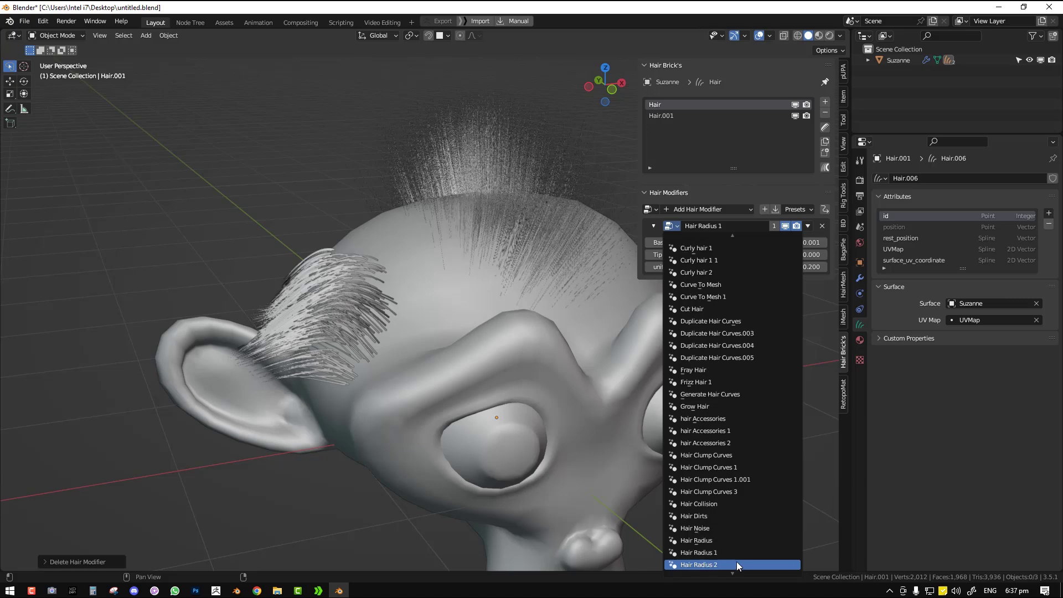
pyautogui.click(733, 561)
pyautogui.moveTo(517, 232); pyautogui.dragTo(529, 230, button='middle')
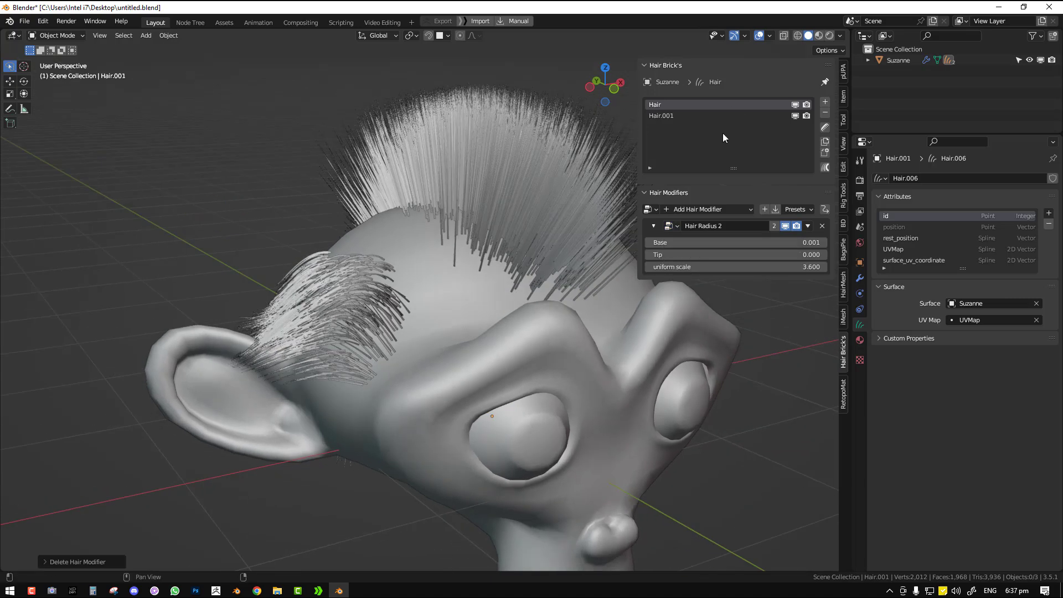
pyautogui.moveTo(731, 266); pyautogui.dragTo(694, 267)
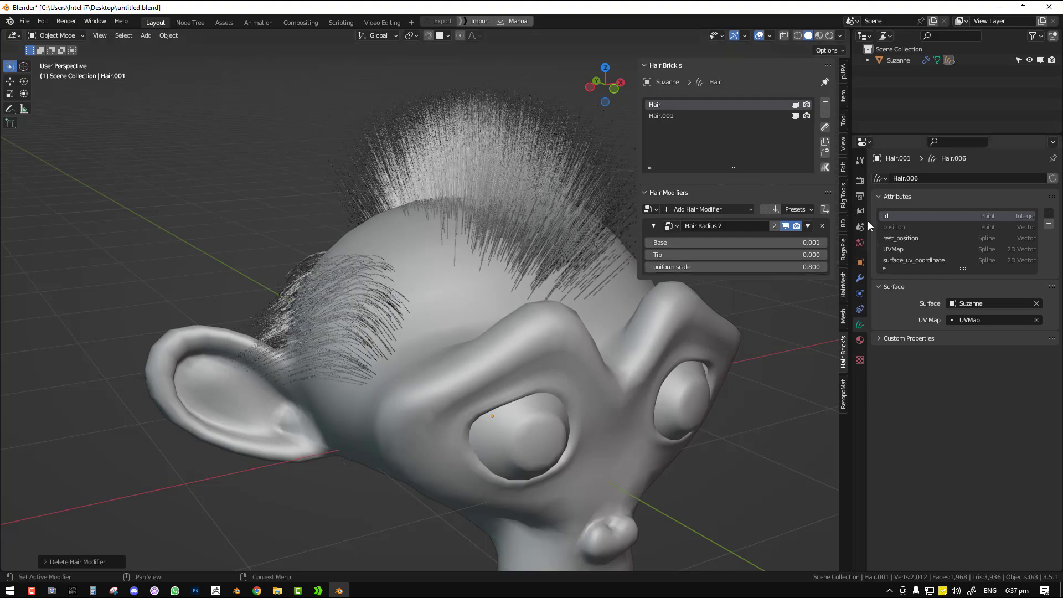
# Try deleting the shared Hair Radius 2 modifier from Hair, and undo the deletion
pyautogui.click(823, 225)
pyautogui.click(692, 209)
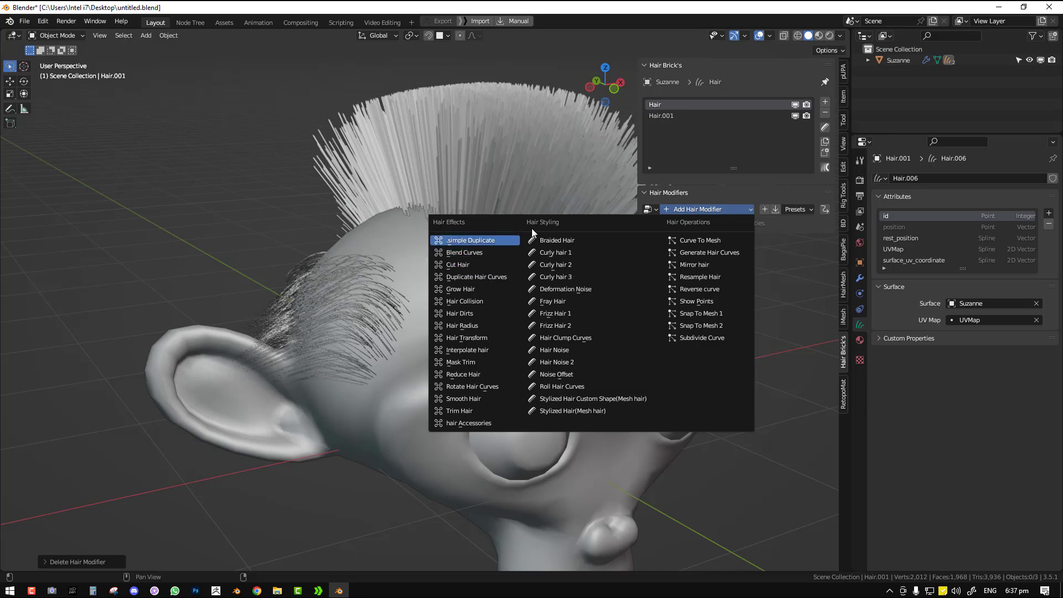
pyautogui.hotkey('ctrl', 'z')
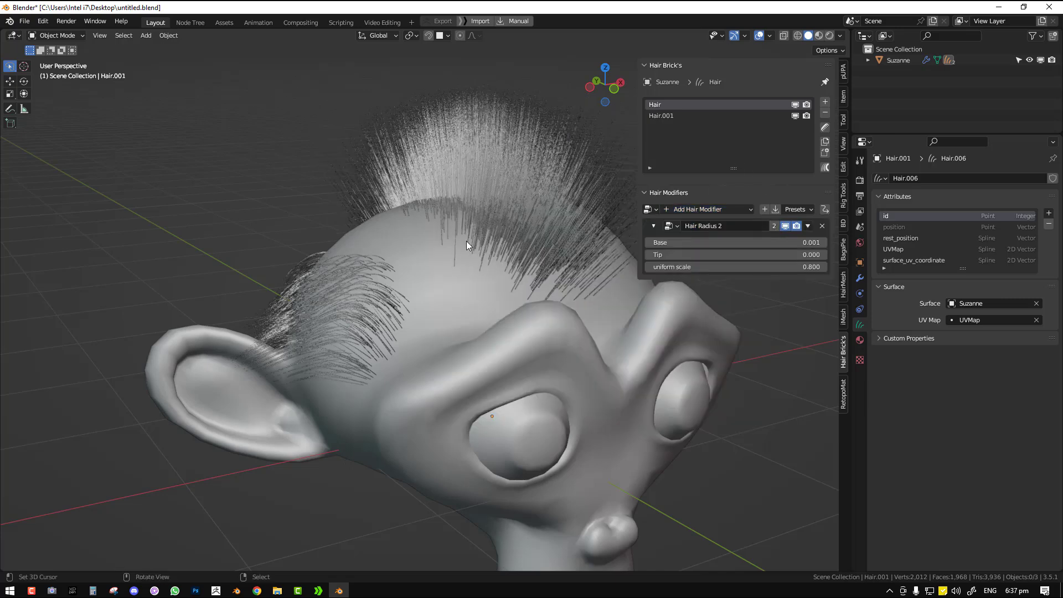
# Make Hair's Hair Radius 2 modifier unique so that it is no longer shared with Hair.001
pyautogui.moveTo(576, 222); pyautogui.dragTo(526, 231, button='middle')
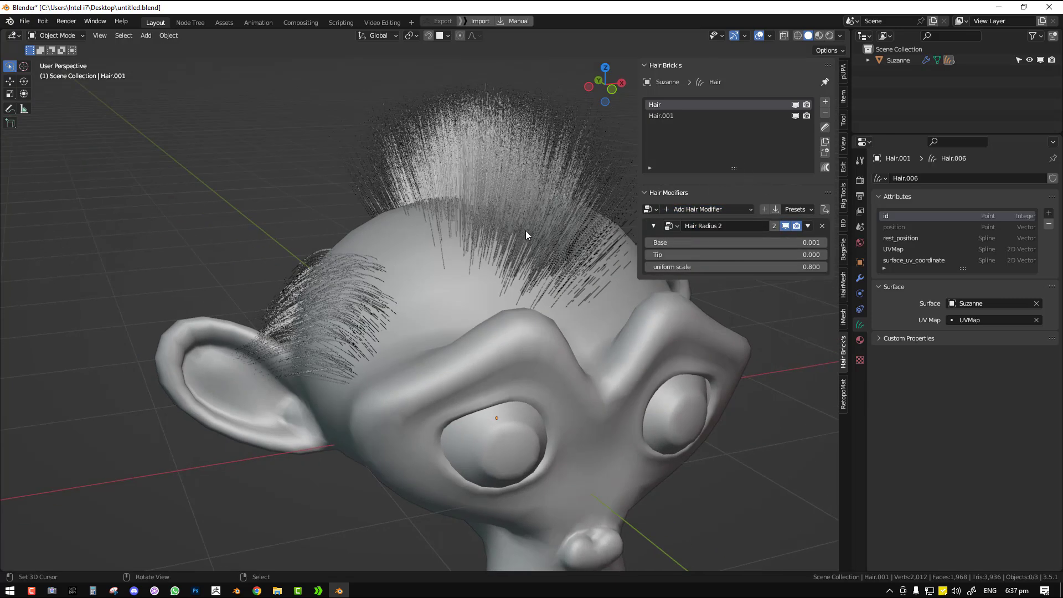
pyautogui.click(773, 226)
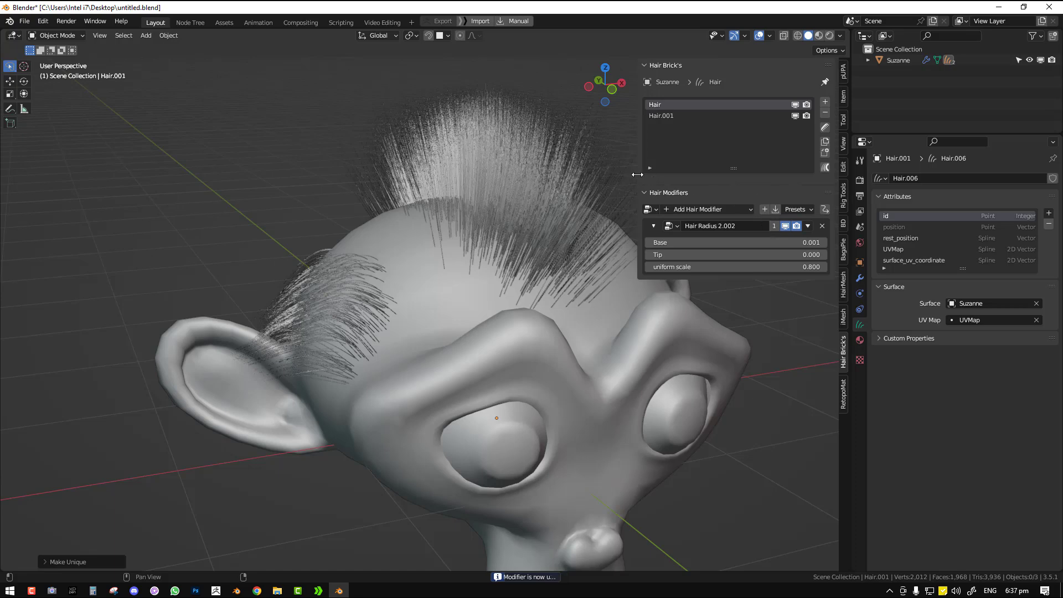
pyautogui.scroll(-4, 578, 191)
pyautogui.moveTo(535, 190); pyautogui.dragTo(473, 188, button='middle')
pyautogui.scroll(2, 487, 189)
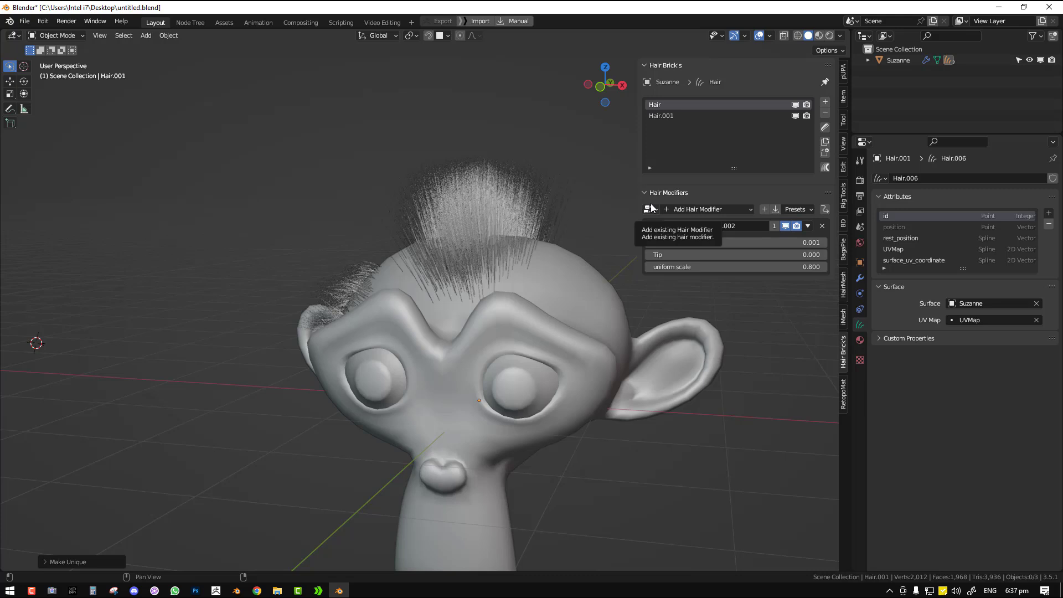
pyautogui.moveTo(469, 231); pyautogui.dragTo(575, 247, button='middle')
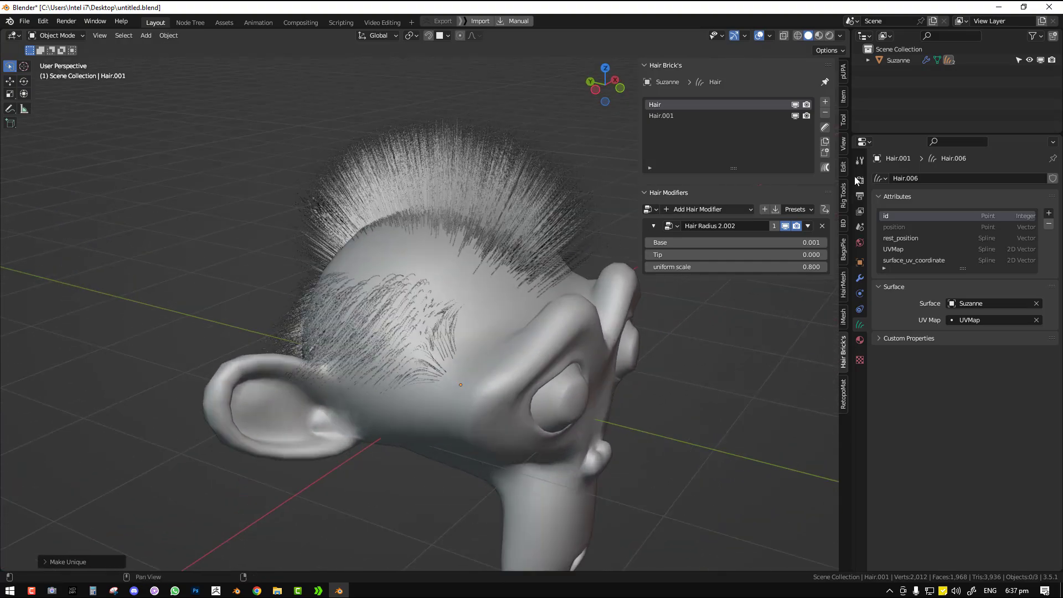